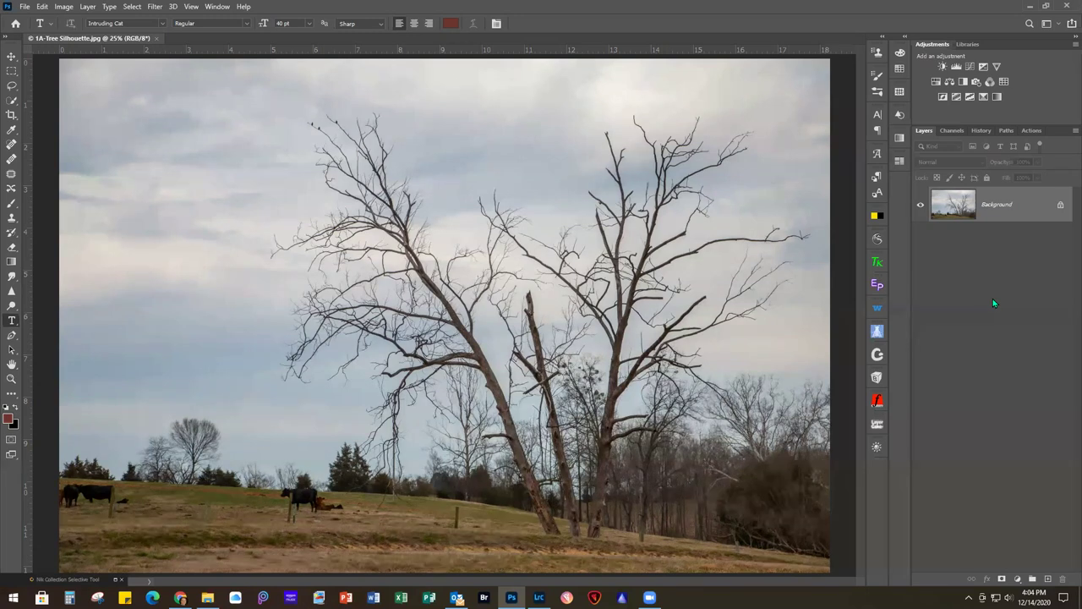
Duplicate the Background layer and open the copy in Topaz Studio 2
key(ctrl+j)
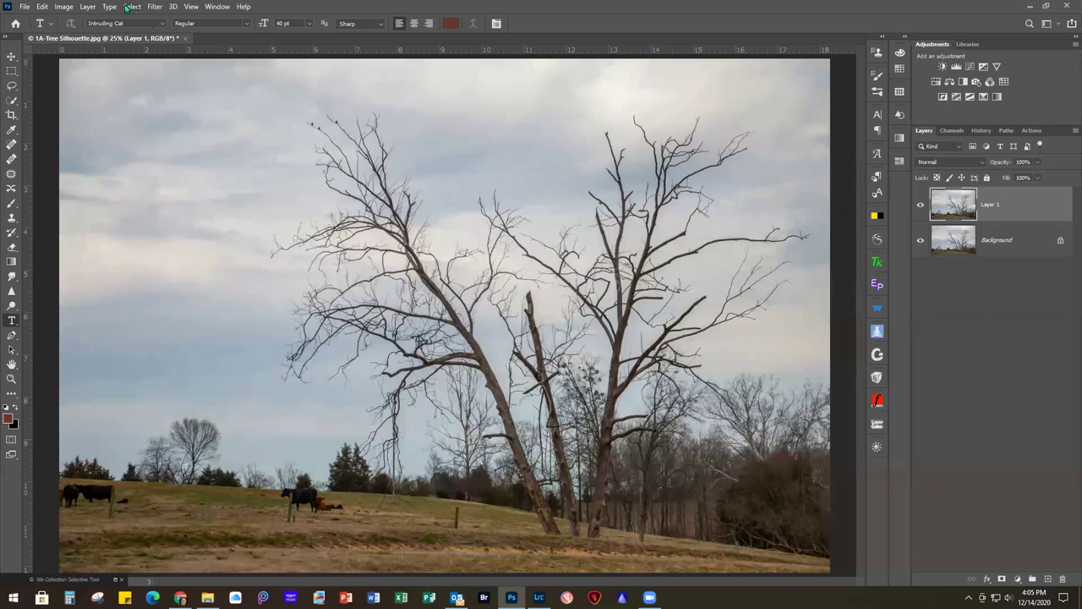
click(155, 7)
mouse_move(205, 345)
click(320, 342)
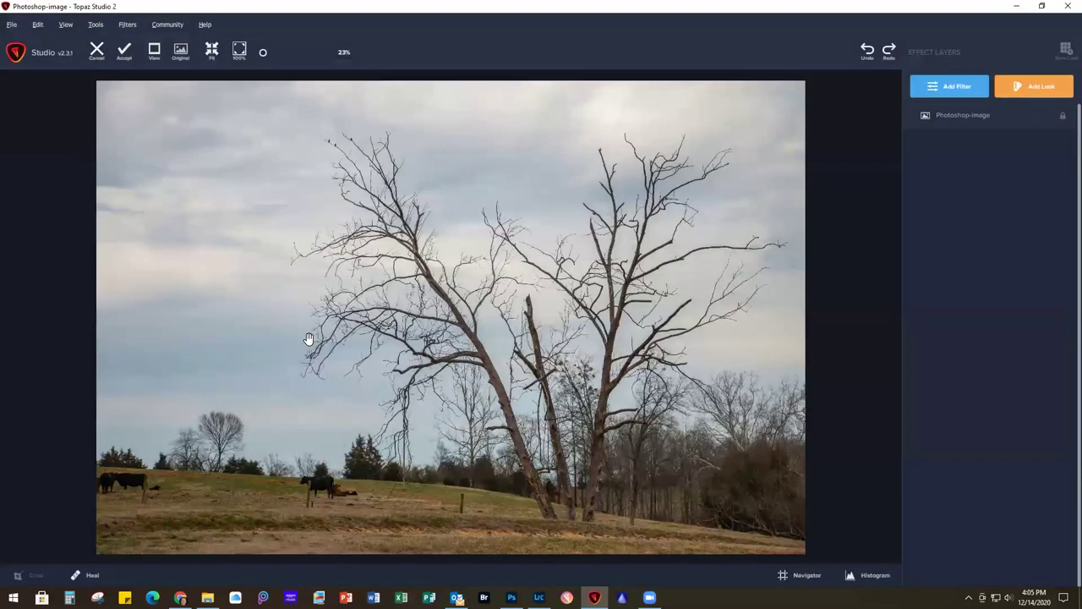
Add the AI Clear filter to the tree photo
click(956, 88)
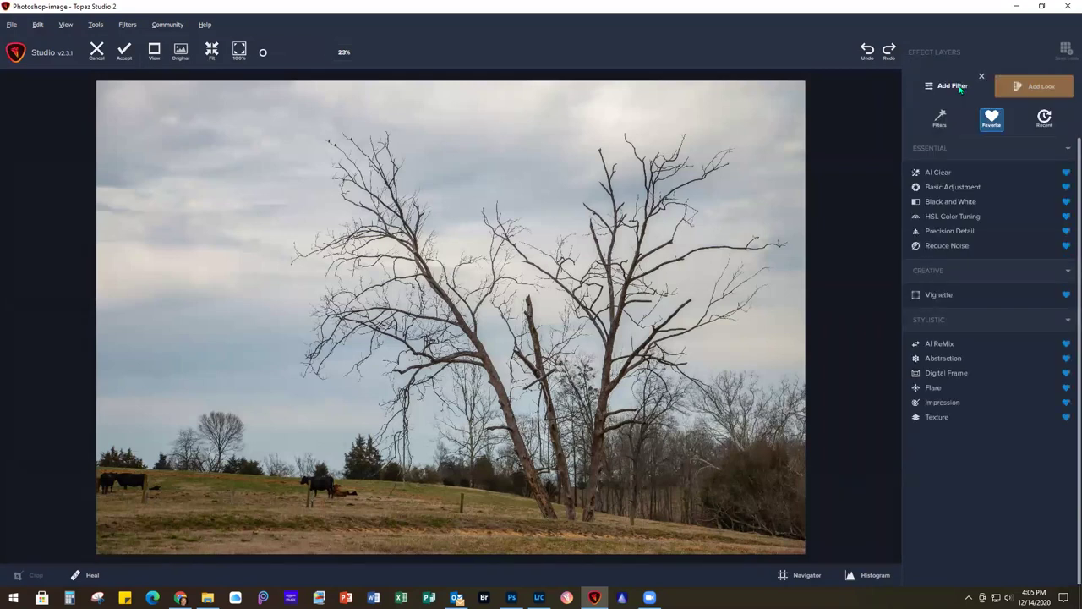
click(941, 174)
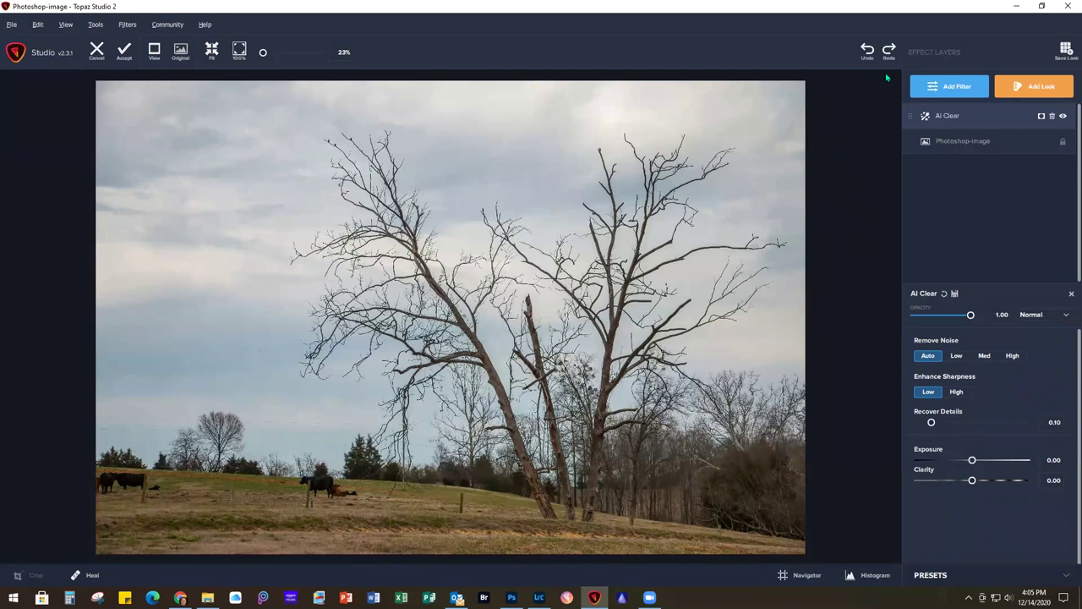
Search the looks across all categories for "dramatic hdr"
click(1048, 92)
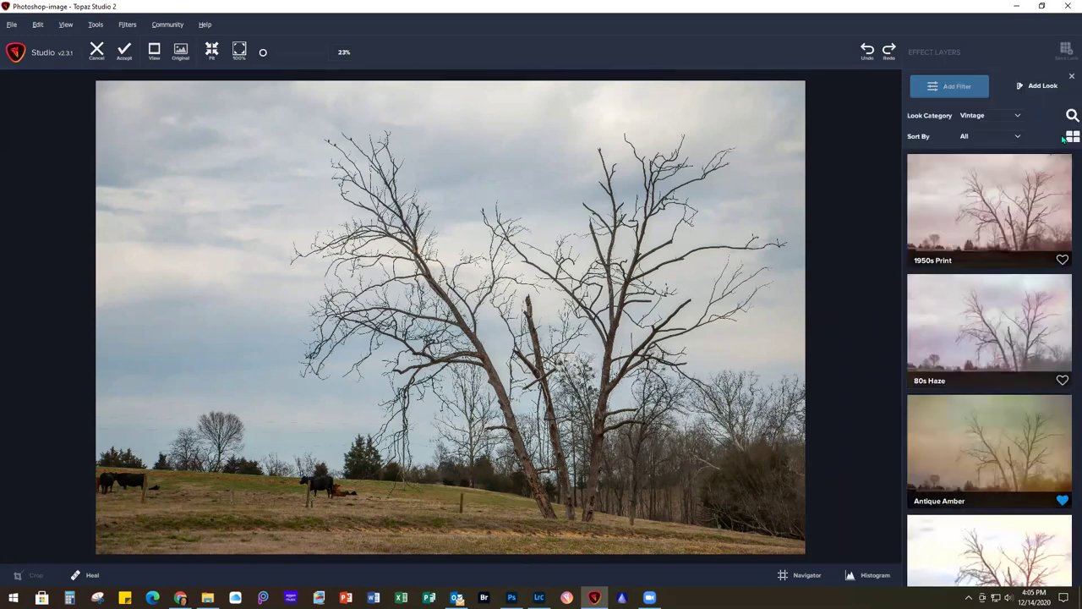
click(1017, 117)
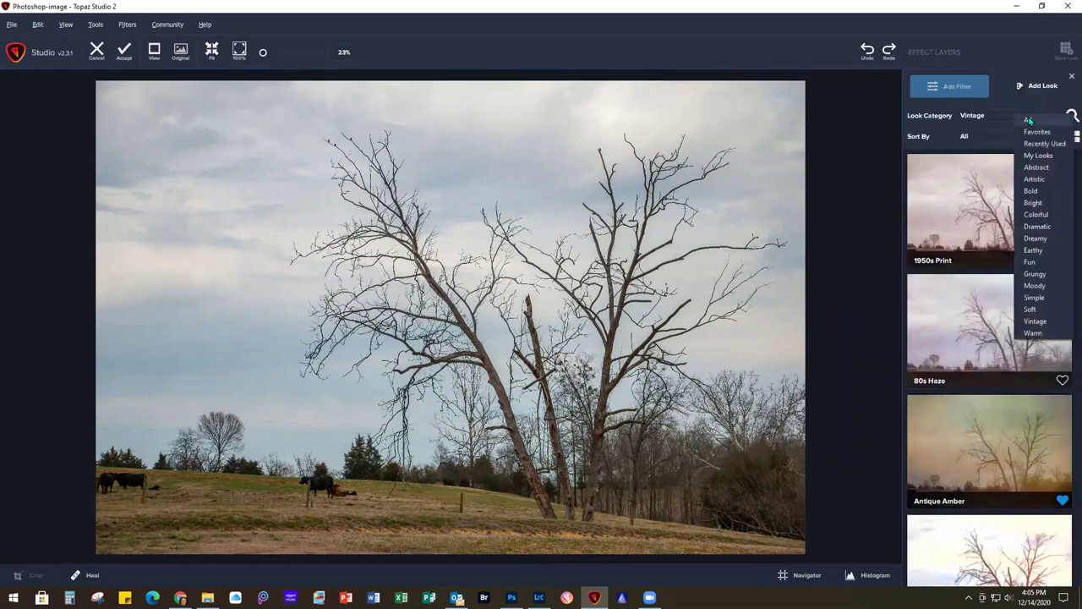
click(1027, 121)
click(1071, 116)
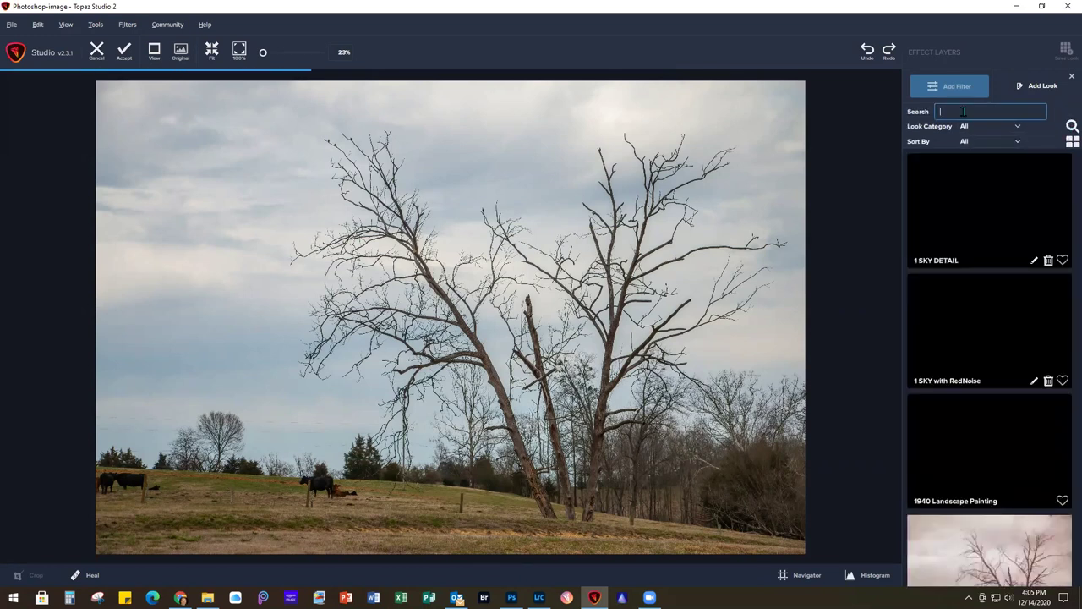
text(dramatic hdr)
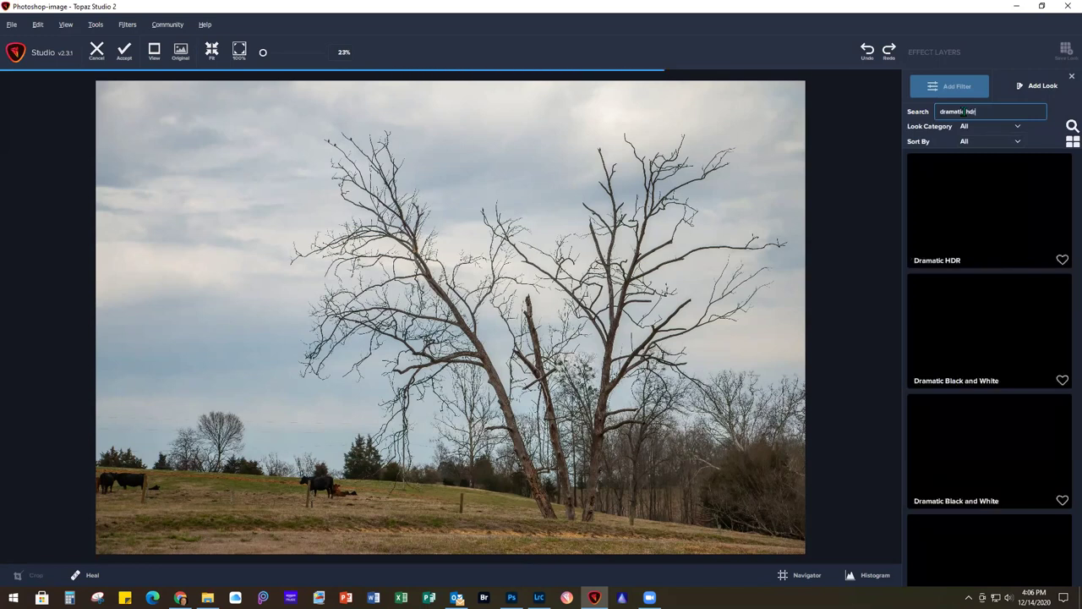
Apply the Dramatic HDR look at an amount of 100 and accept the result back into Photoshop
click(964, 231)
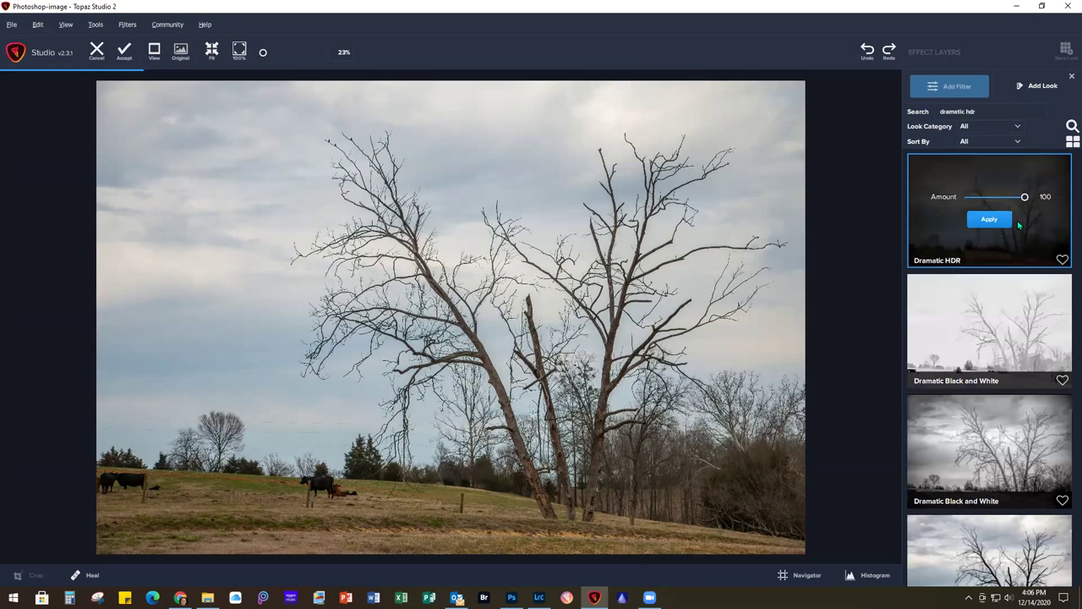
click(990, 220)
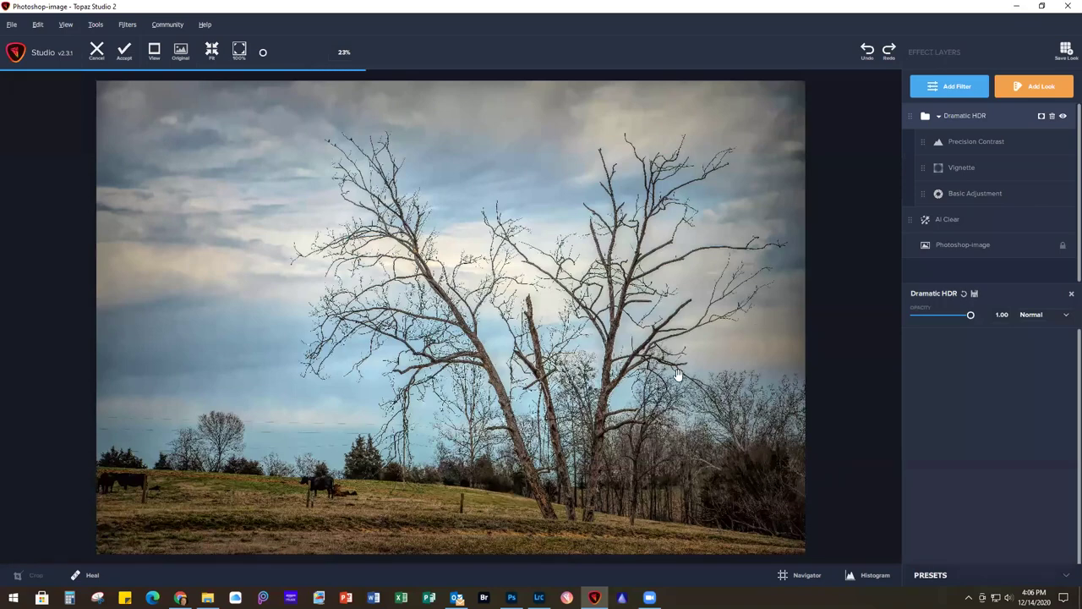
scroll(677, 375, up, 1)
scroll(678, 376, down, 1)
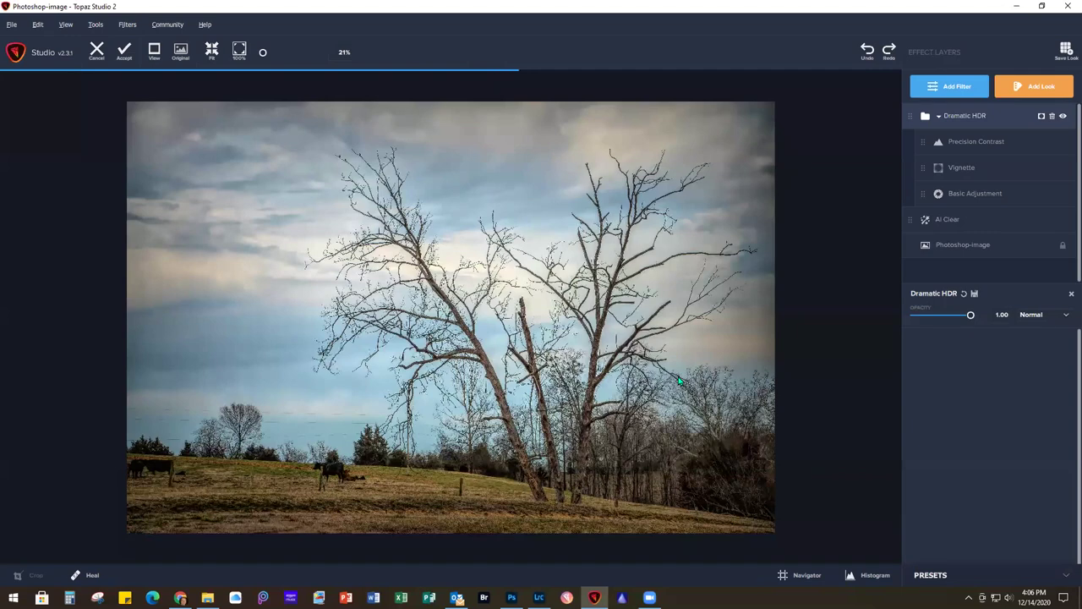
click(124, 52)
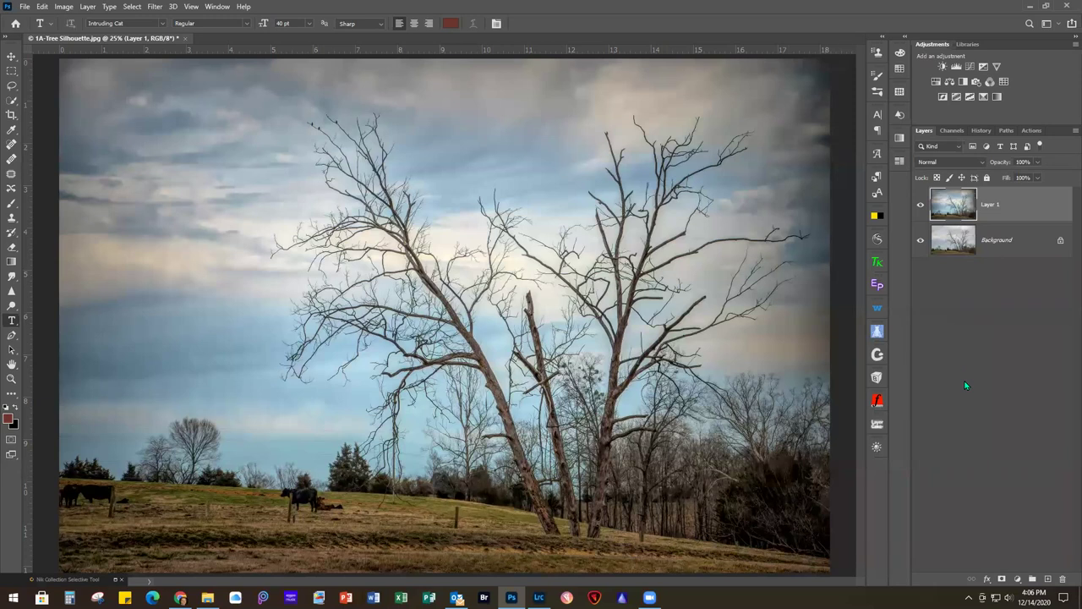
Add a new layer and heal the power lines low in the left part of the sky with the Spot Healing Brush
click(1048, 579)
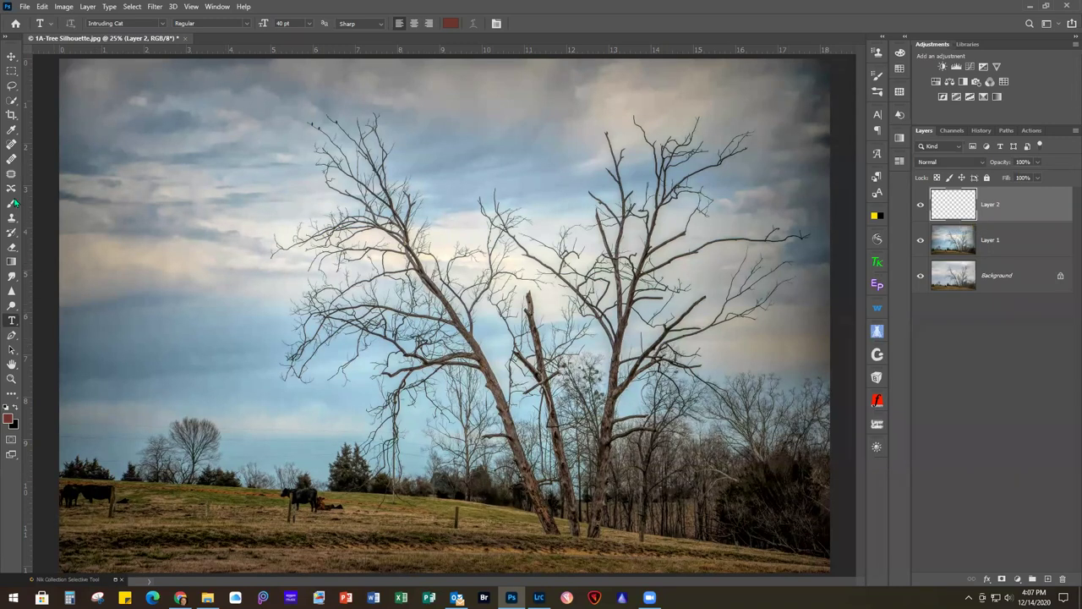
click(11, 145)
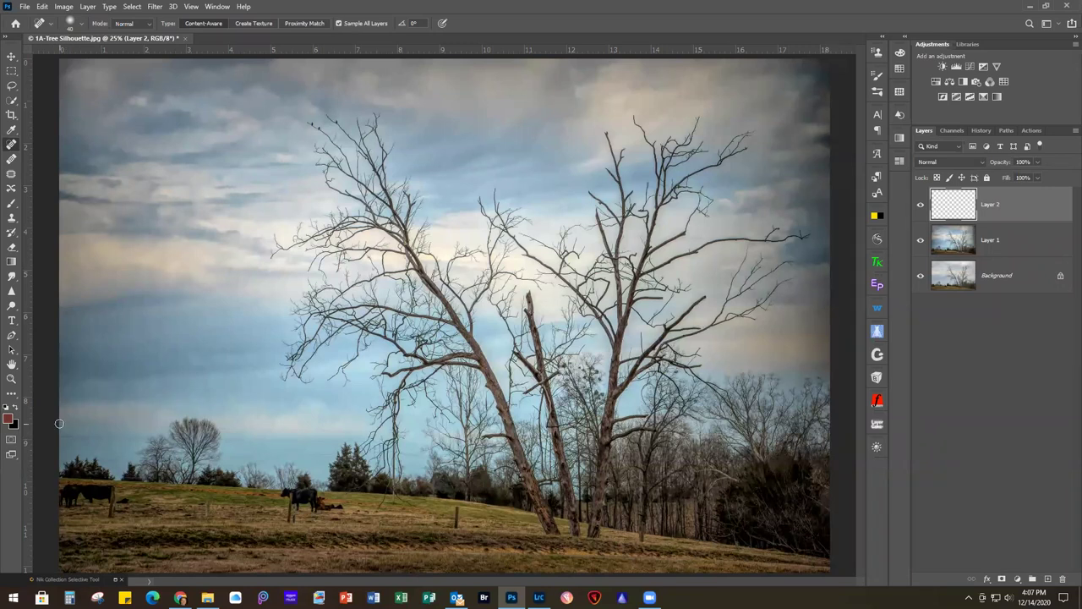
drag(70, 425, 108, 428)
drag(141, 428, 168, 427)
mouse_move(63, 422)
mouse_down()
mouse_move(138, 428)
mouse_move(58, 425)
mouse_move(97, 424)
mouse_up()
Clone out the remaining power lines above the distant trees with an enlarged Clone Stamp brush
click(12, 218)
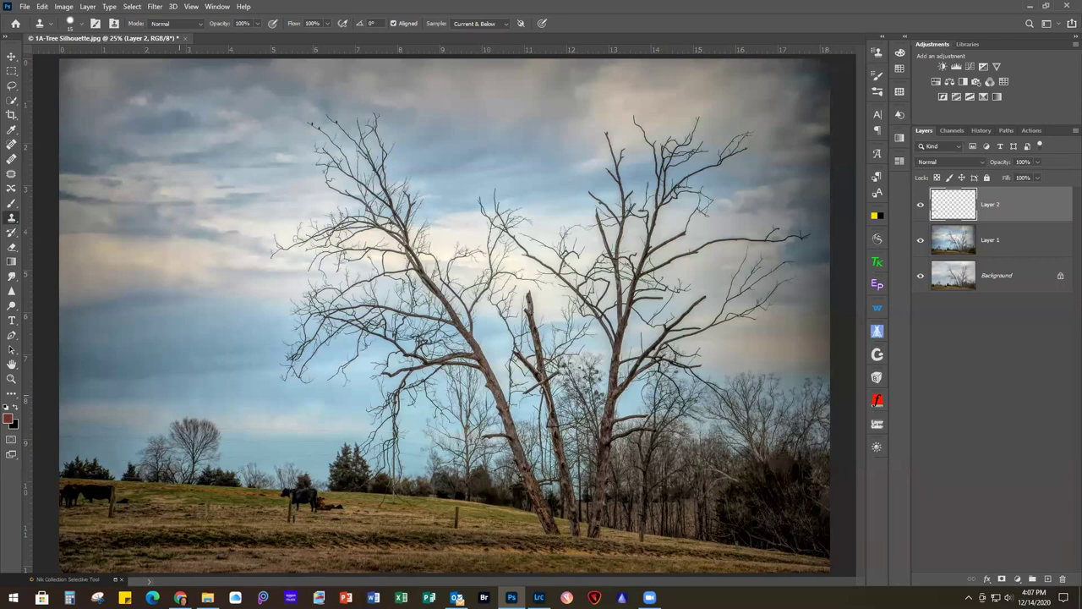
key(bracketright)
scroll(127, 405, up, 3)
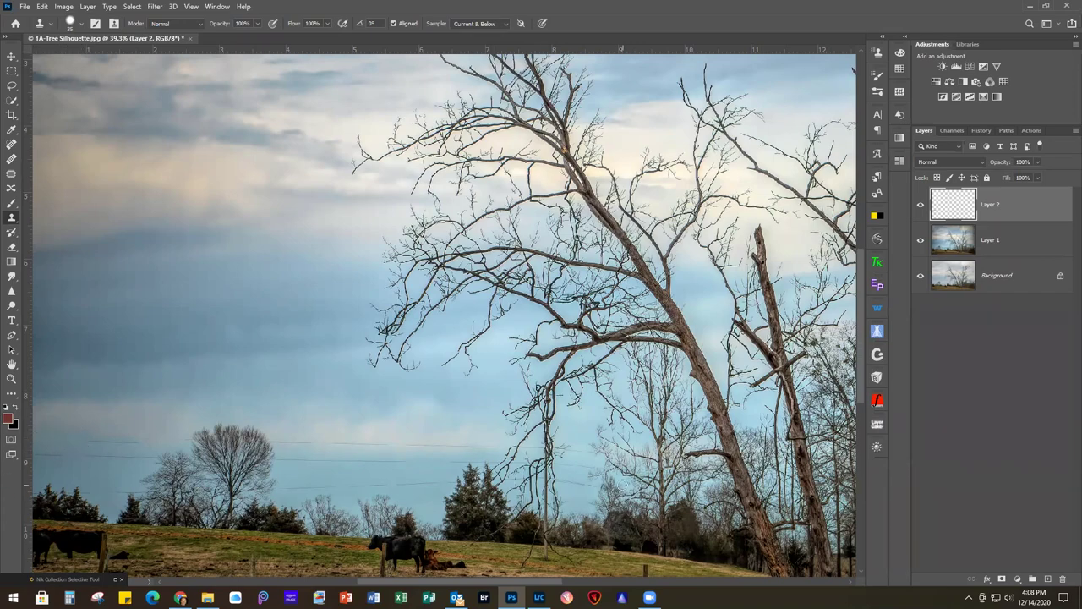
scroll(609, 399, down, 3)
scroll(609, 399, up, 1)
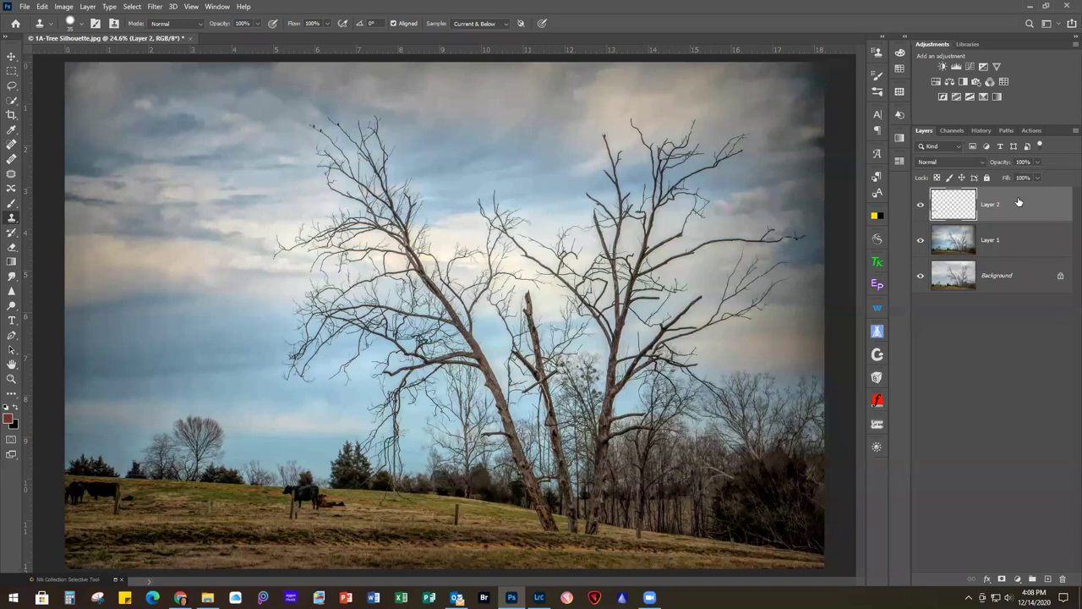
Stamp all visible layers into a new layer on top and name it "Merged"
key(ctrl+shift+alt+e)
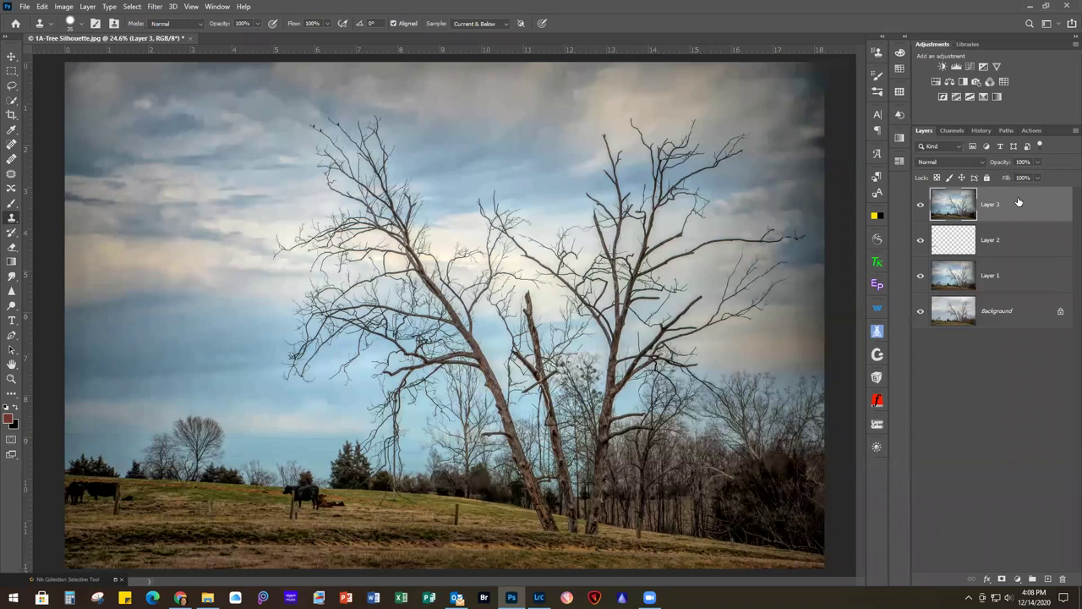
double_click(991, 205)
text(Merged)
key(Return)
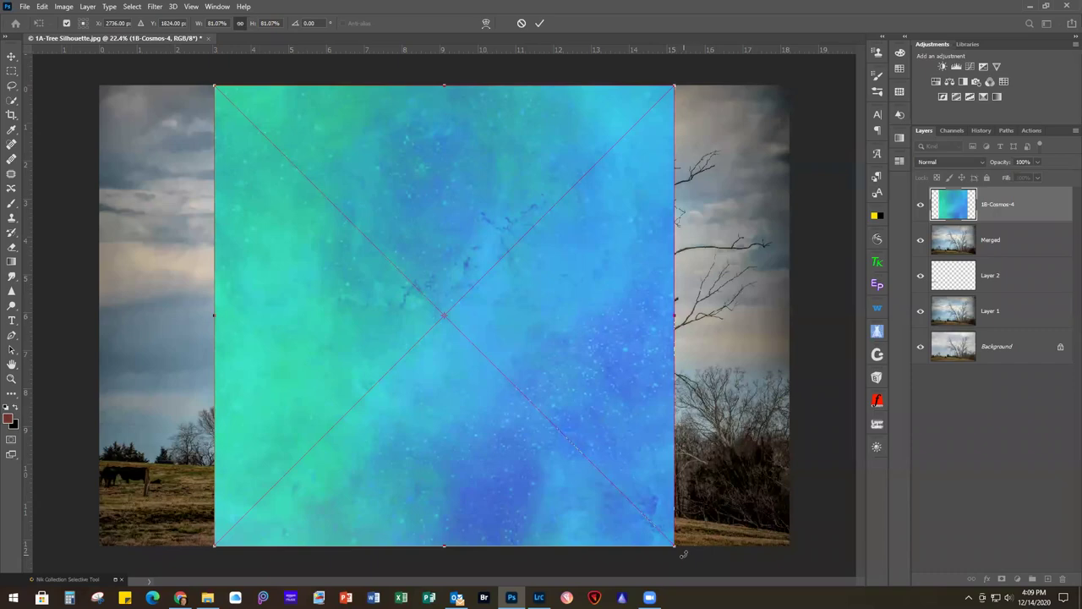
Rotate the placed 1B-Cosmos-4 texture by -90° and stretch it to cover the whole canvas
drag(684, 554, 667, 83)
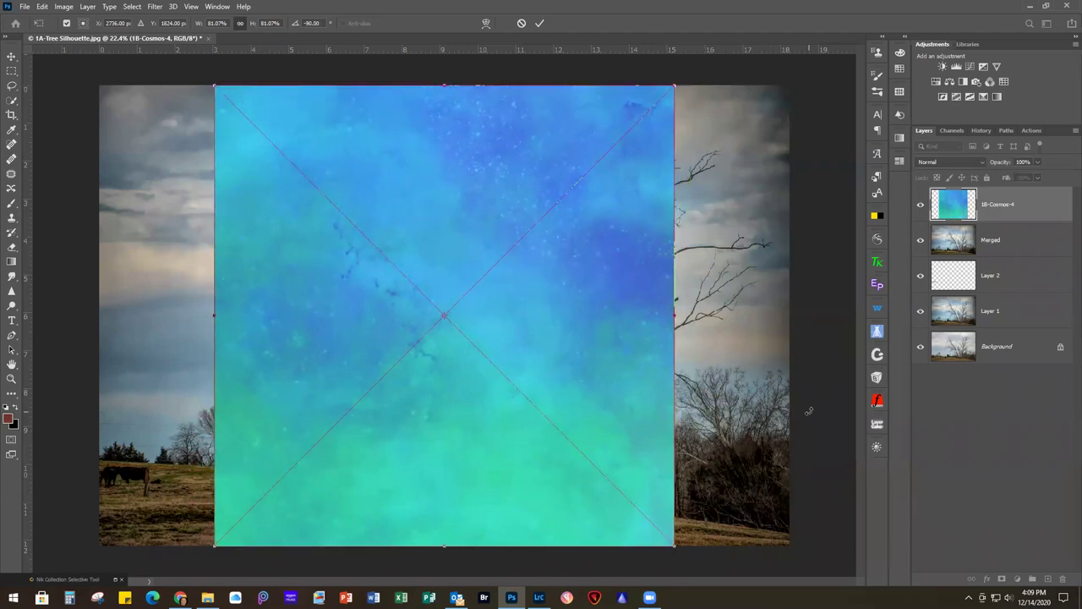
drag(584, 338, 471, 335)
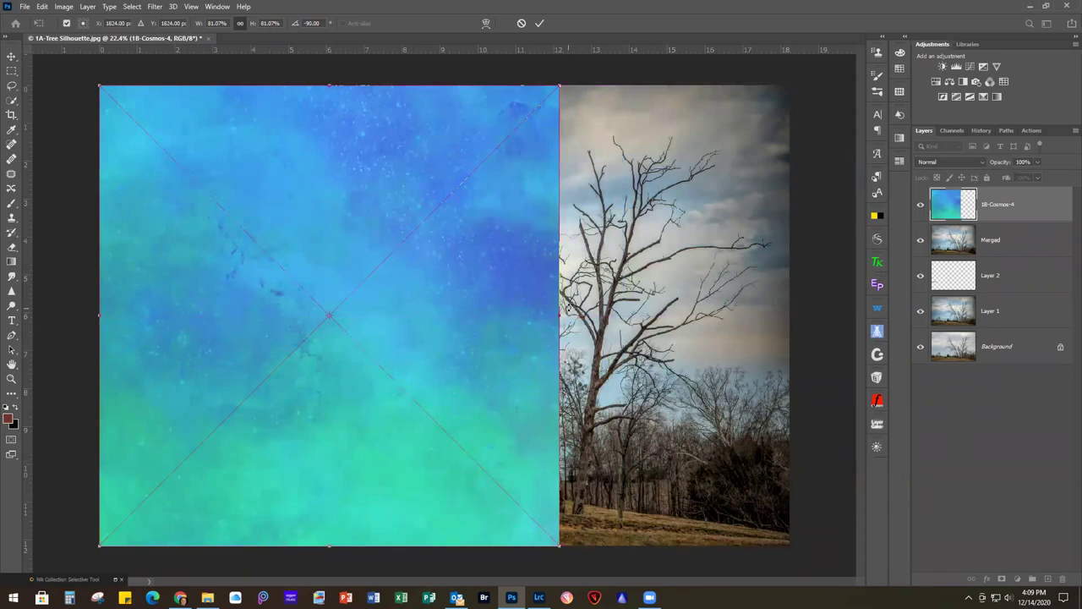
drag(559, 319, 796, 329)
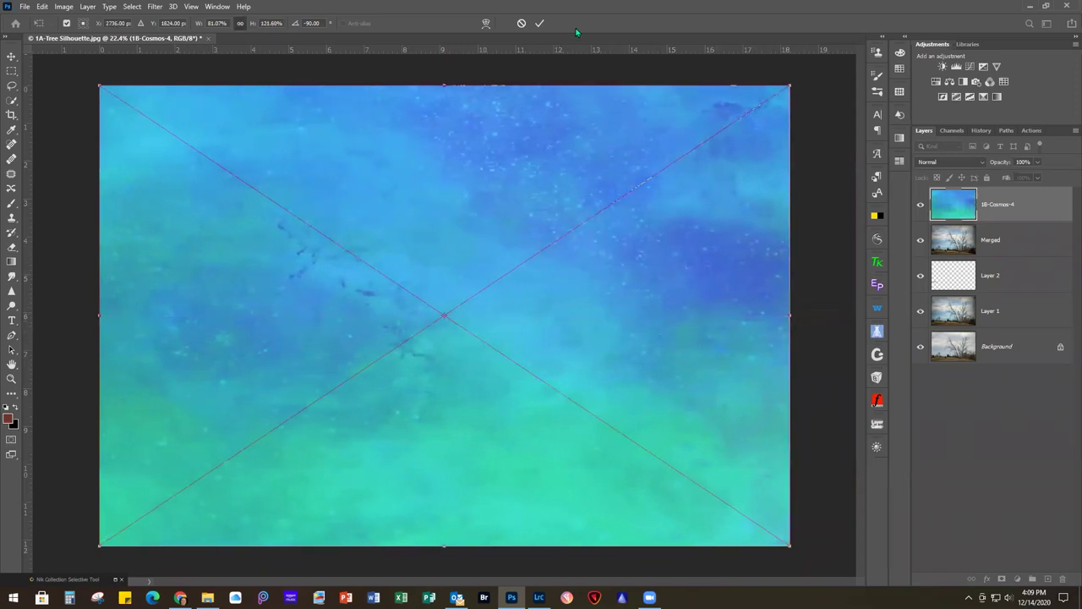
click(542, 23)
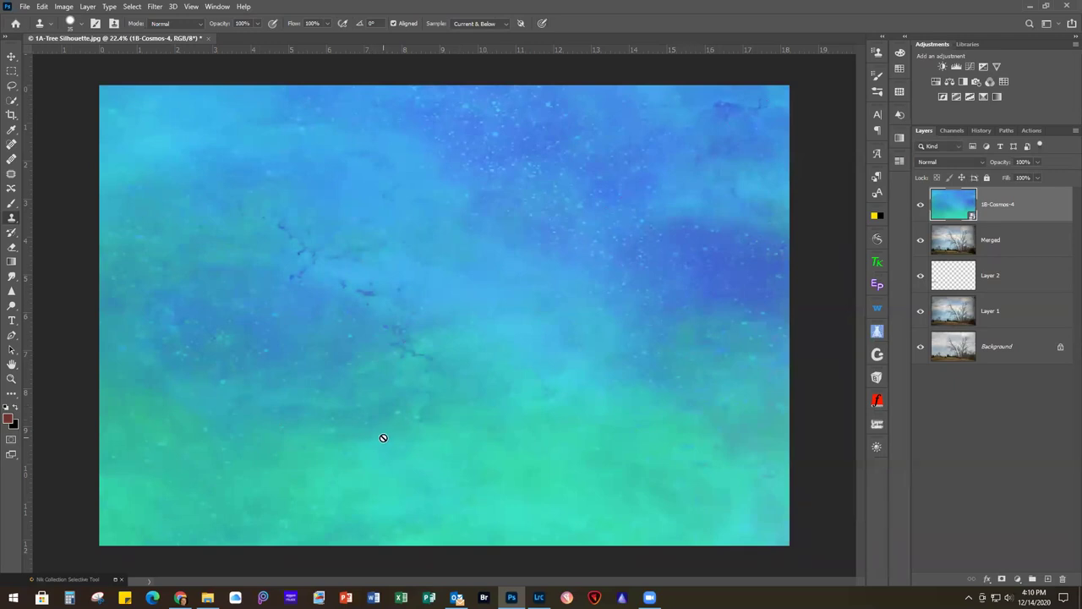
Set the 1B-Cosmos-4 layer's blend mode to Multiply and its opacity to 82%
click(957, 162)
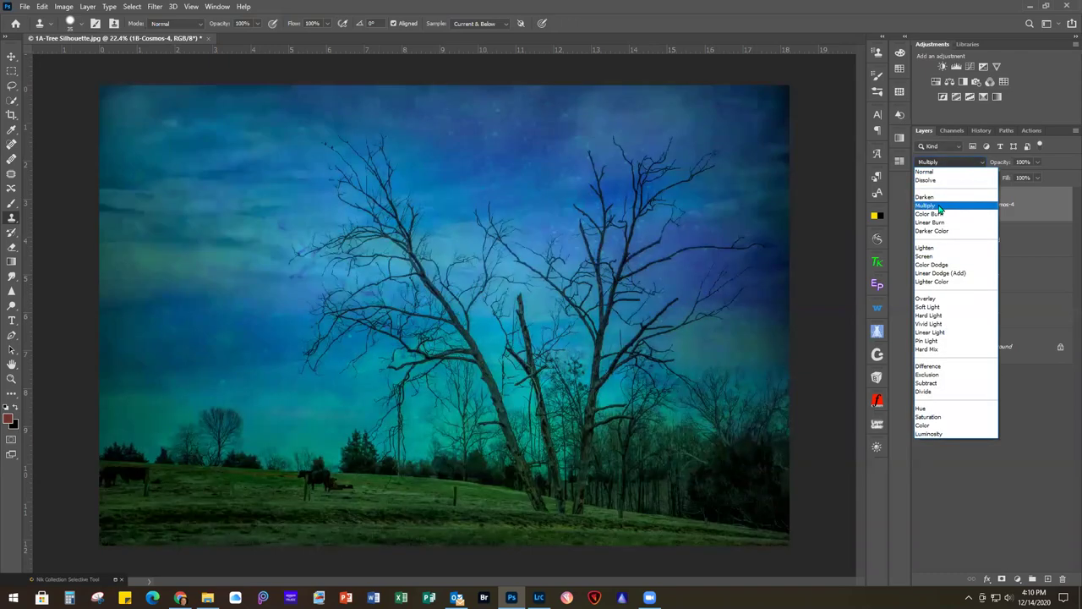
click(938, 205)
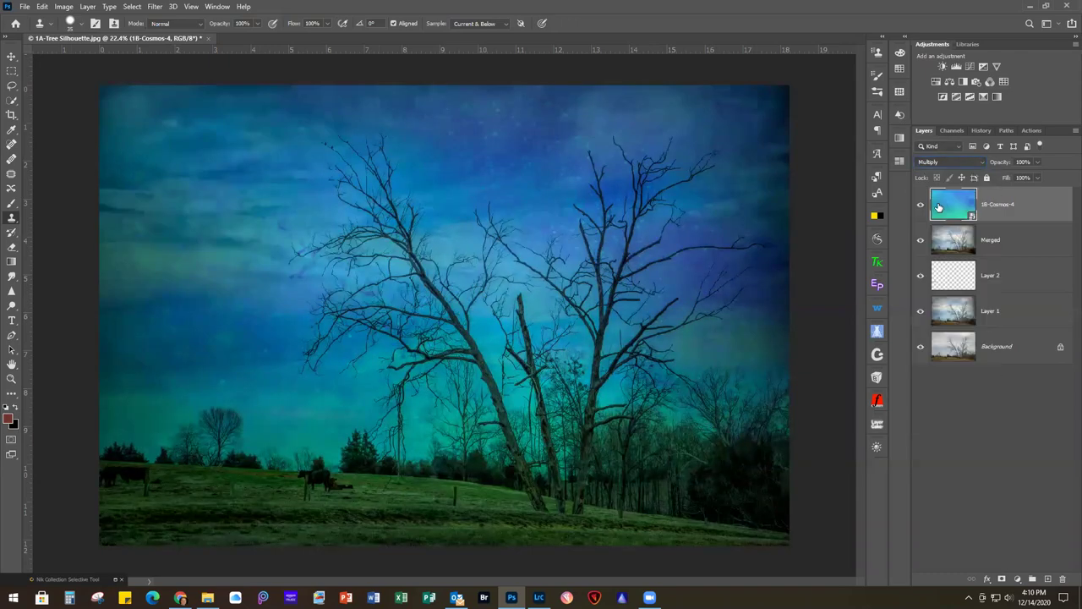
click(1038, 162)
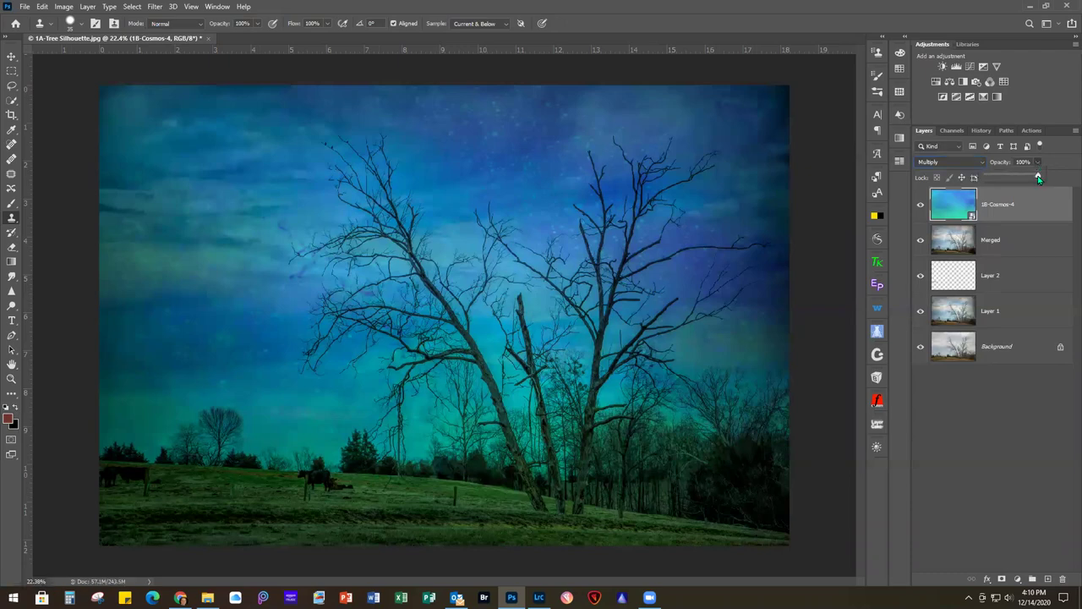
drag(1039, 177, 1030, 177)
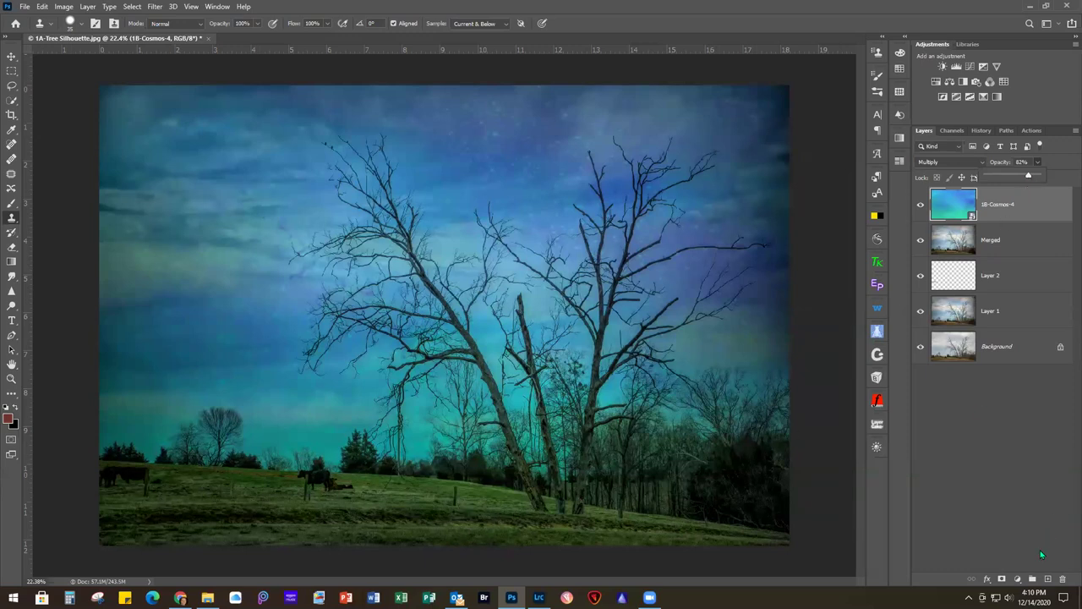
Add a layer mask to the 1B-Cosmos-4 layer and paint black over the grassy foreground with a size 500 brush at 64% opacity
click(1002, 580)
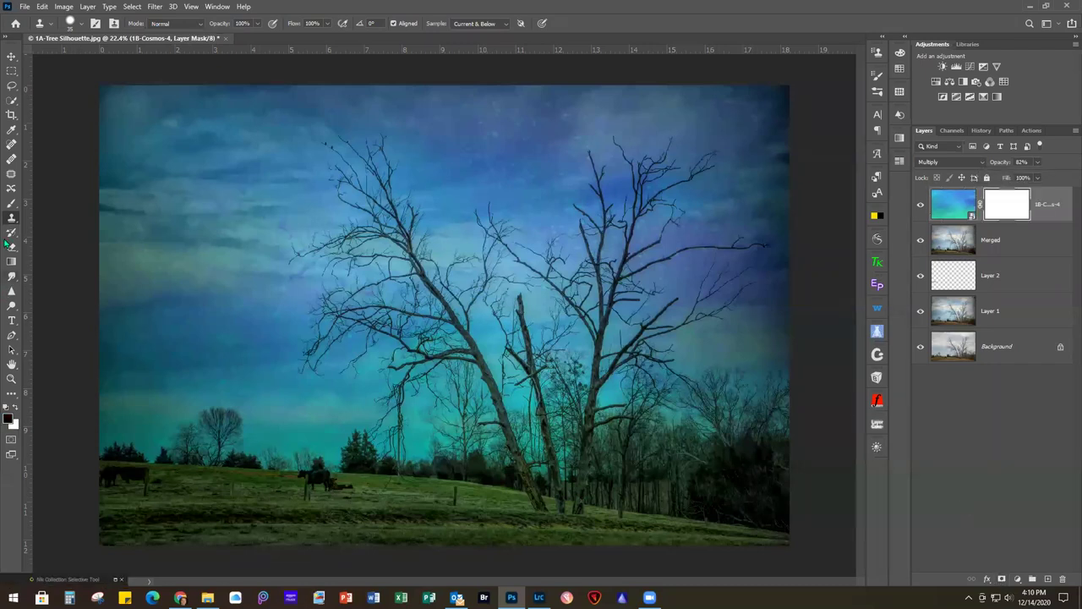
click(11, 203)
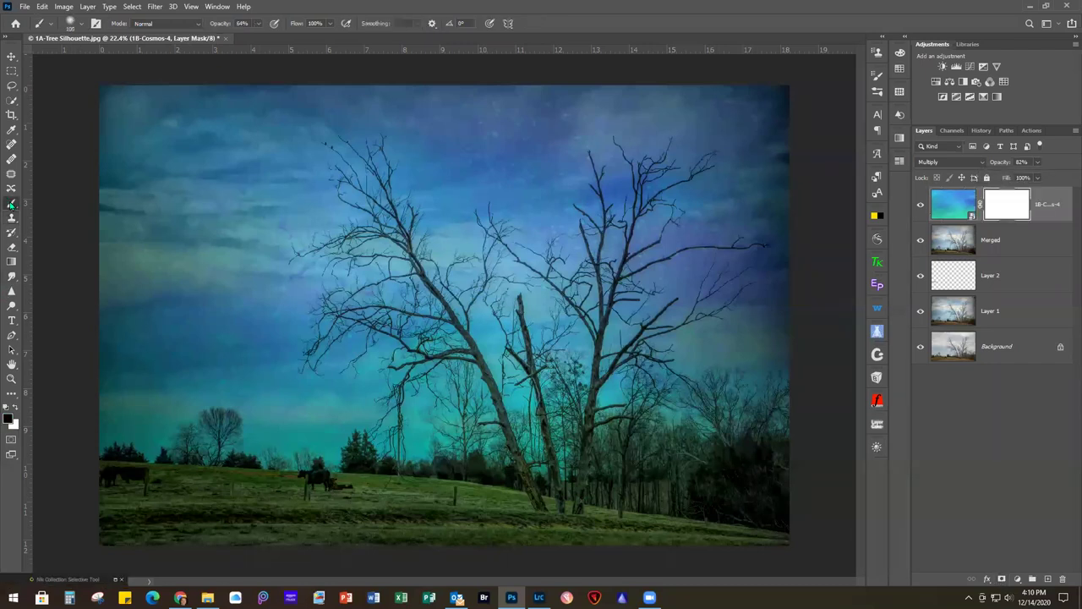
click(82, 25)
click(277, 10)
key(bracketright)
key(bracketright)
key(bracketright)
key(bracketright)
key(bracketright)
key(bracketright)
key(bracketright)
key(bracketright)
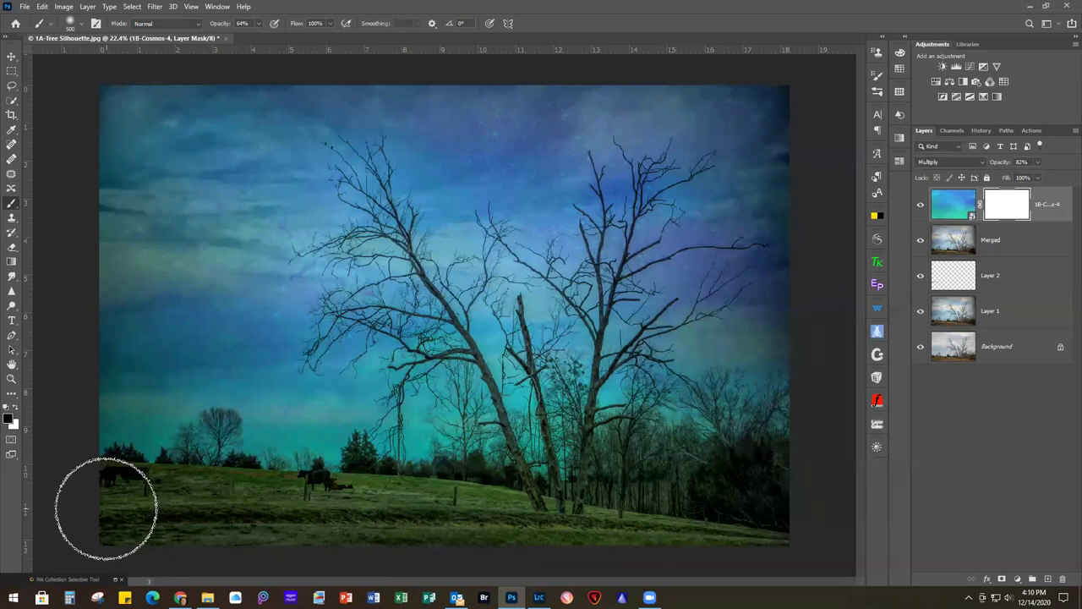
drag(108, 502, 549, 533)
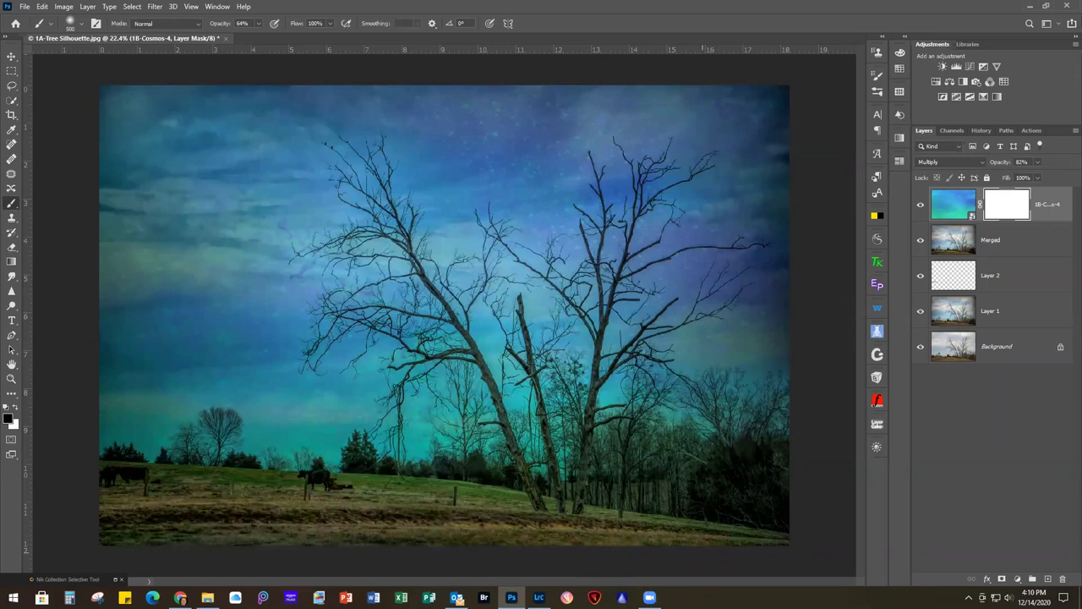
Mask the texture off the remaining grass up to the hill's edge with a size 200 brush
key(bracketleft)
key(bracketleft)
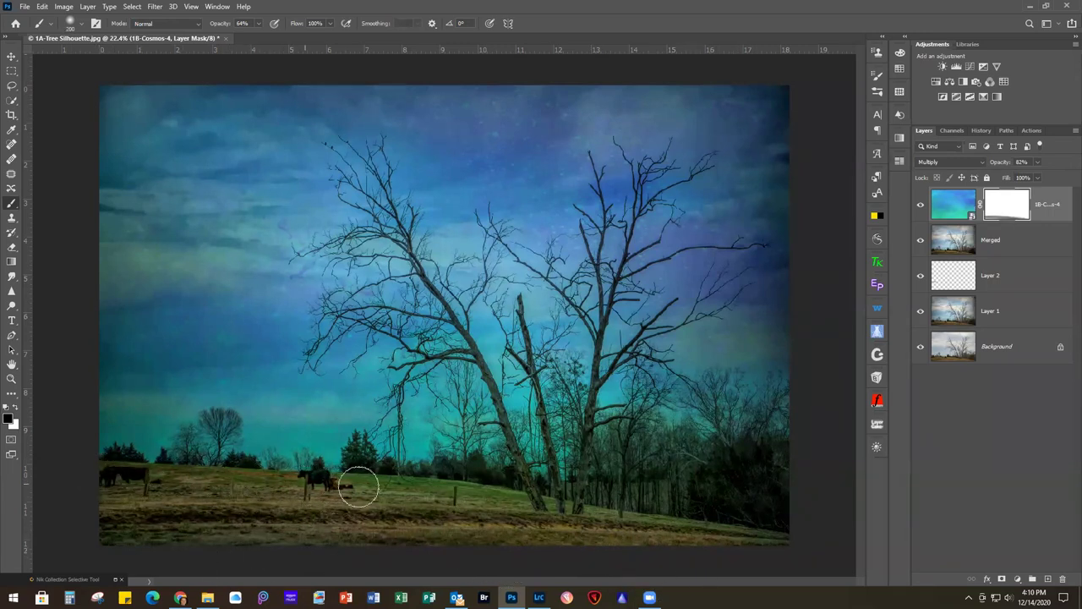
mouse_move(666, 533)
mouse_down()
mouse_move(800, 553)
mouse_move(447, 488)
mouse_move(145, 485)
mouse_move(62, 503)
mouse_move(182, 513)
mouse_move(166, 532)
mouse_move(111, 537)
mouse_move(443, 539)
mouse_move(393, 541)
mouse_move(225, 484)
mouse_move(420, 484)
mouse_move(670, 543)
mouse_up()
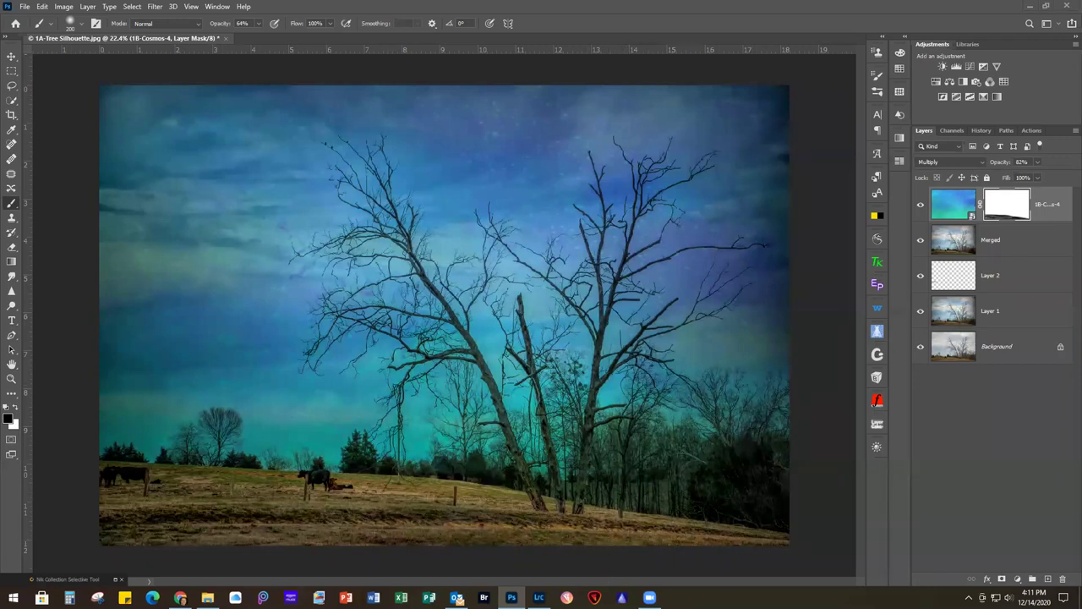
Place the 1C-Cosmos-19 texture against the canvas's left edge and stretch it to cover the whole canvas
key(ctrl+t)
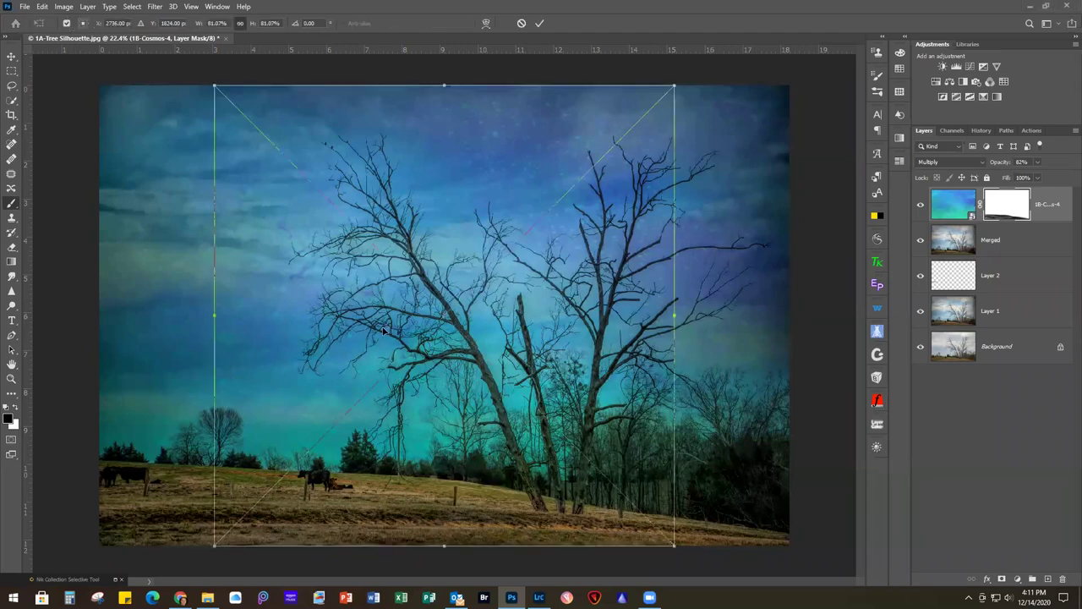
drag(383, 331, 277, 326)
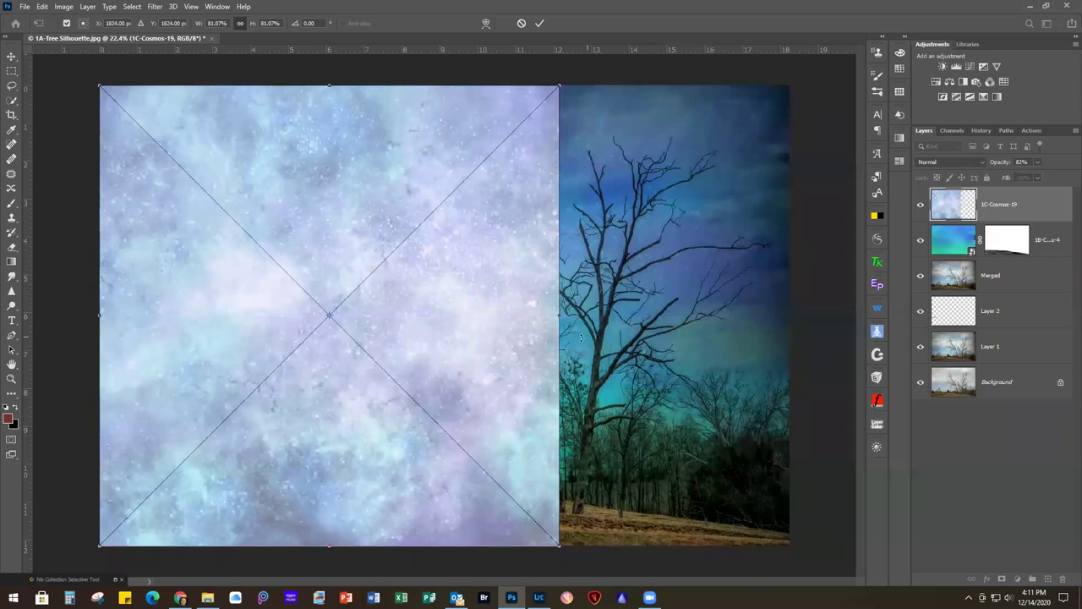
drag(558, 314, 790, 314)
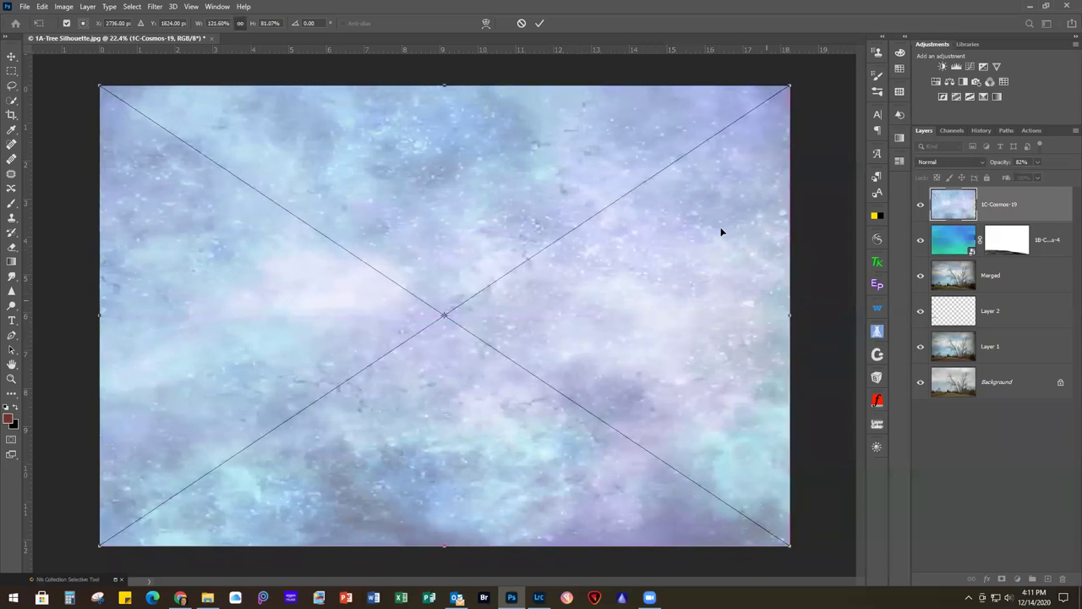
click(539, 23)
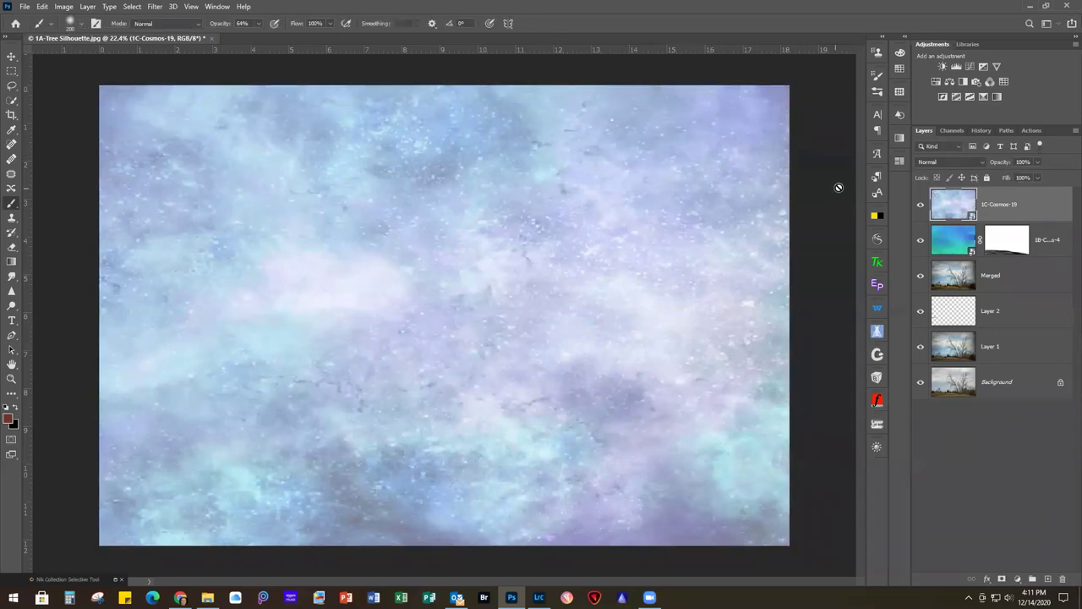
Set the 1C-Cosmos-19 layer's blend mode to Multiply and its opacity to 48%
click(947, 162)
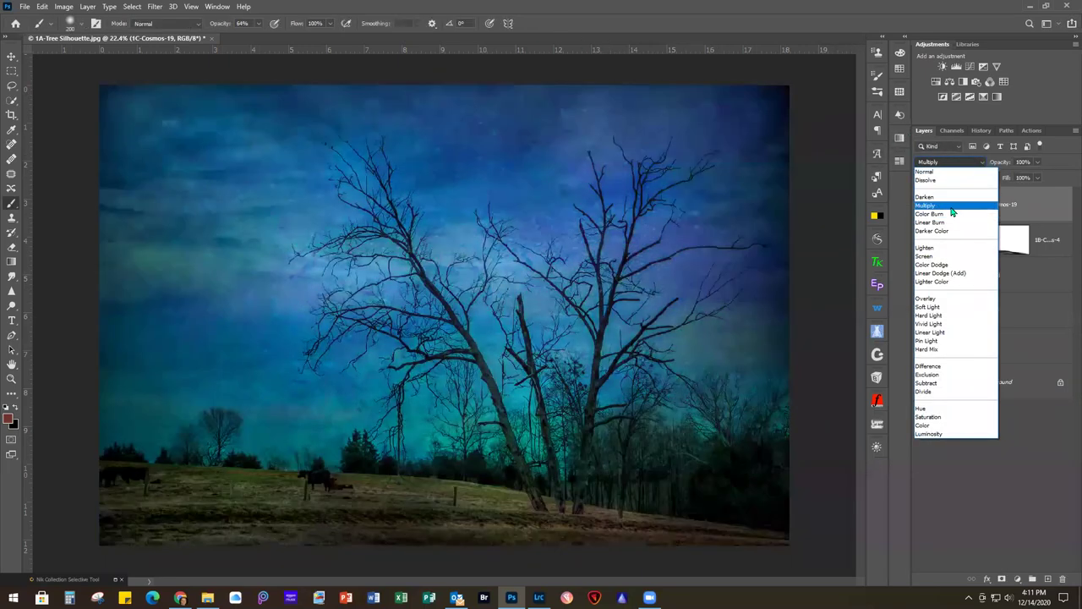
click(951, 206)
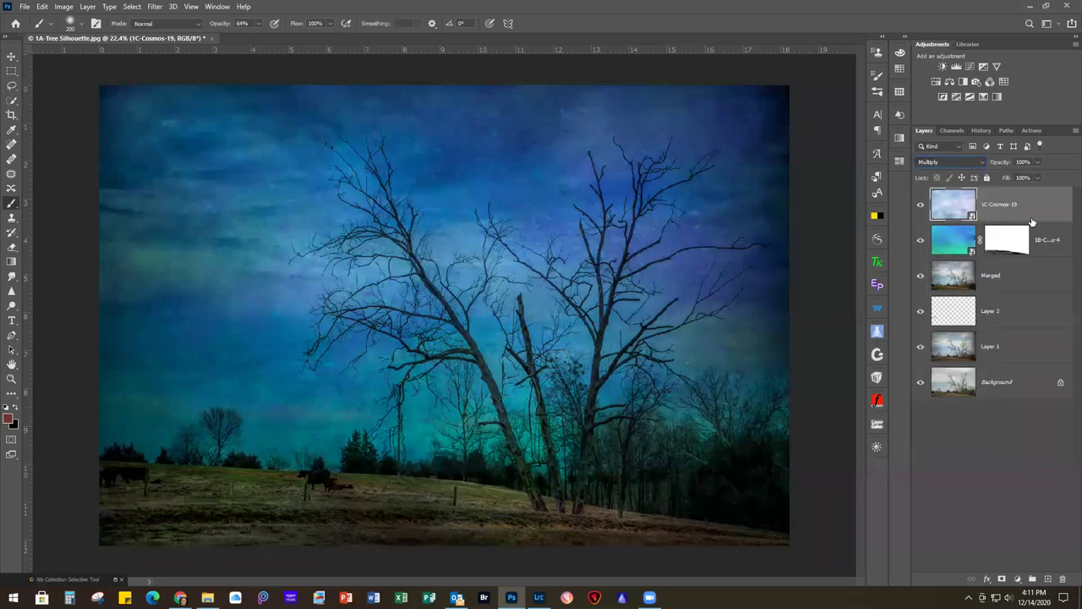
click(1039, 163)
drag(1040, 177, 1011, 178)
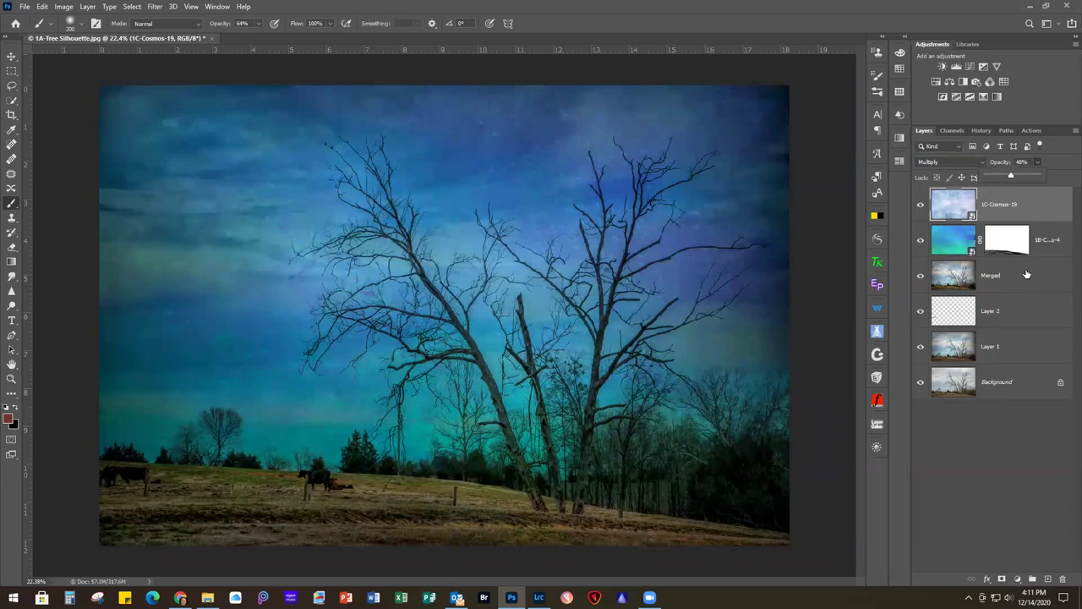
Copy the layer mask from the 1B-Cosmos-4 layer onto the 1C-Cosmos-19 layer
click(1003, 245)
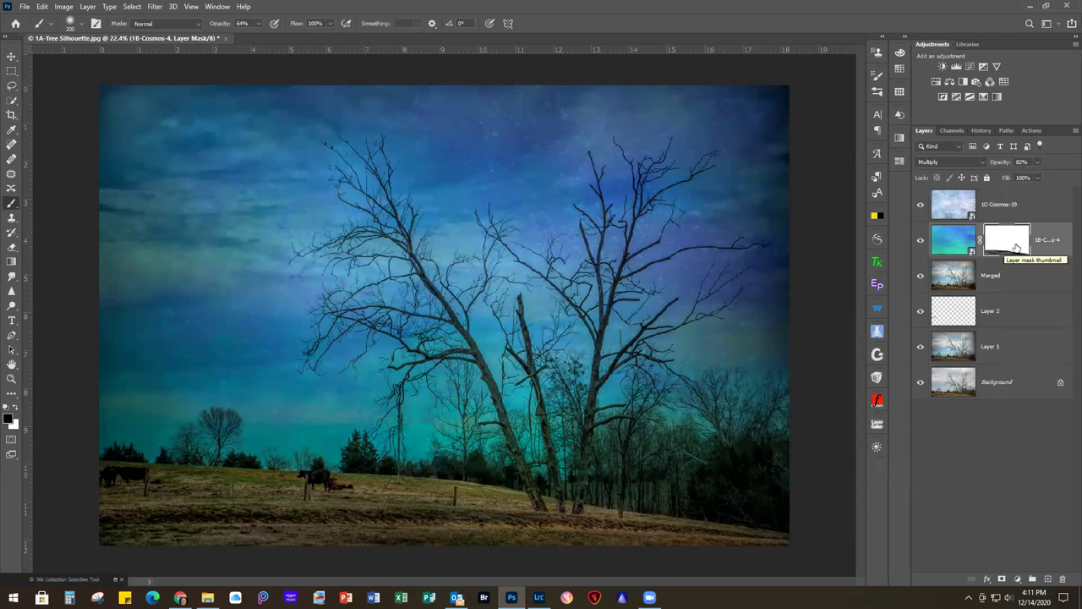
drag(1004, 245, 1008, 206)
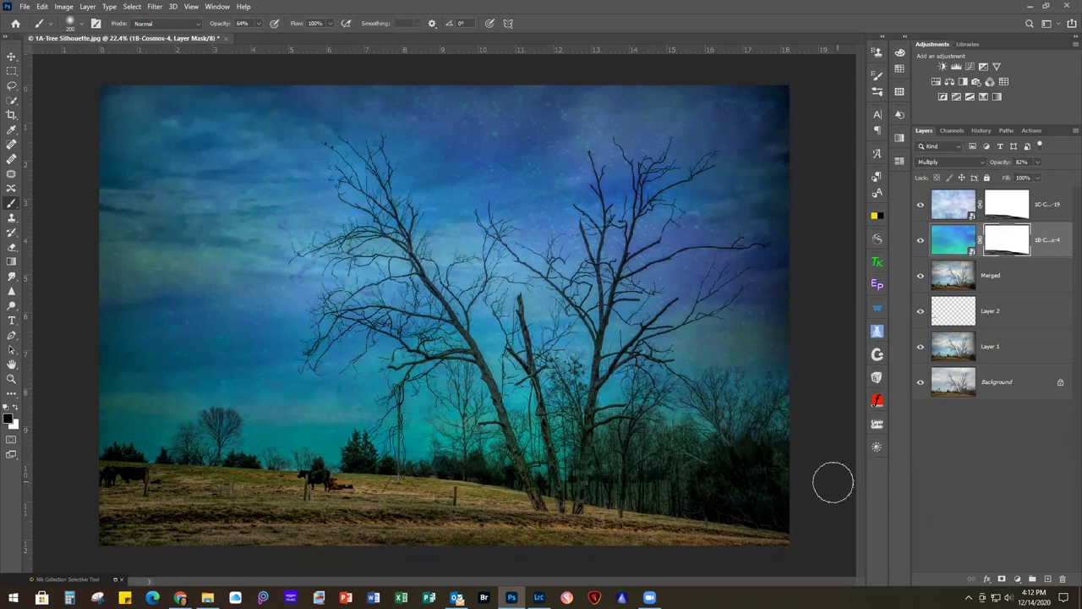
scroll(821, 488, up, 1)
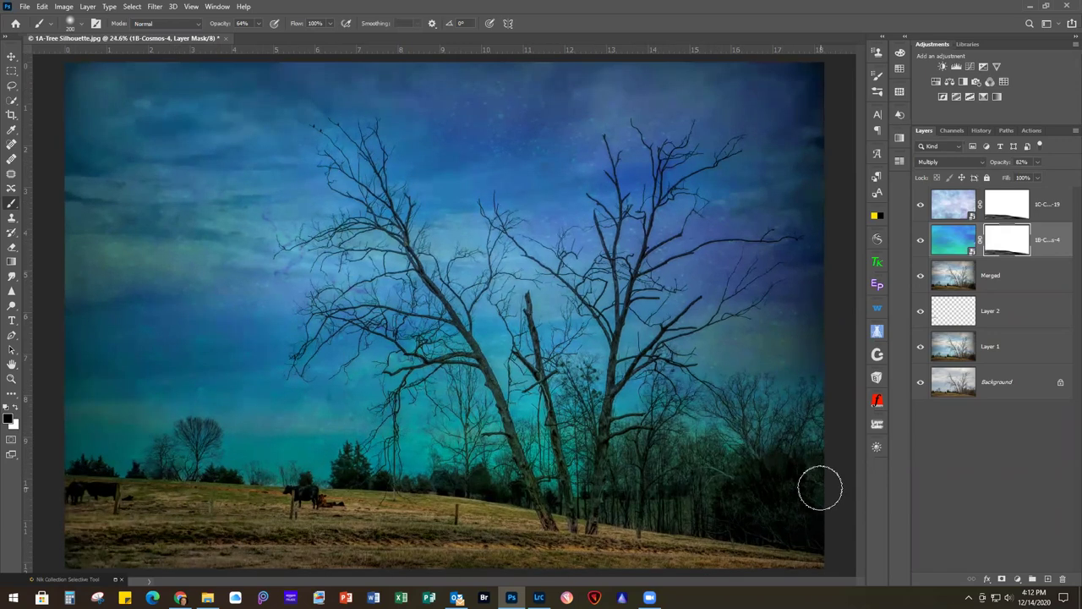
Close the 1A-Tree Silhouette.jpg document without saving the changes
click(24, 6)
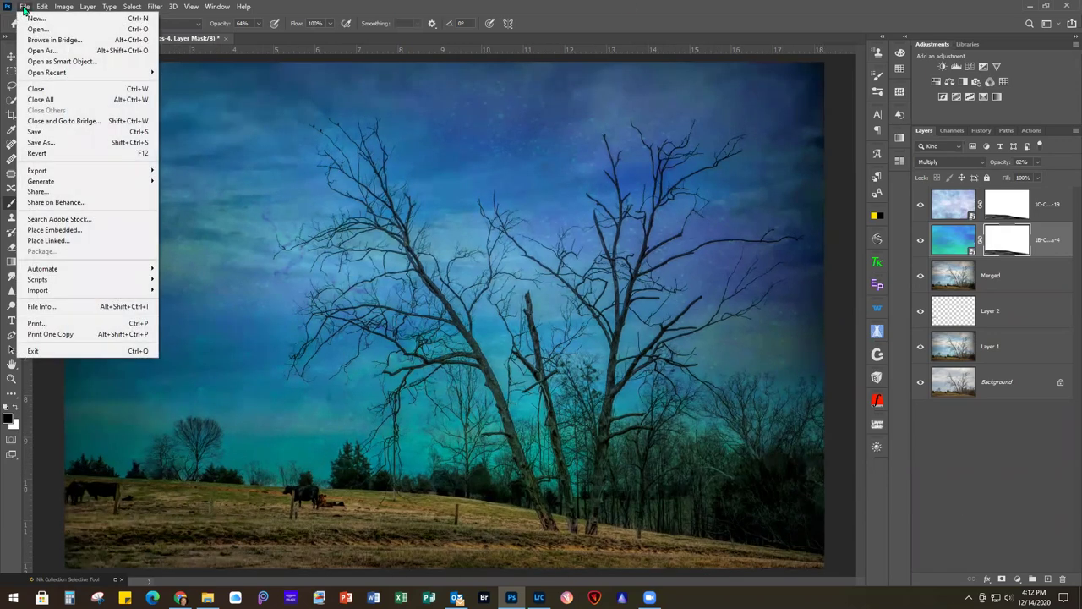
click(52, 89)
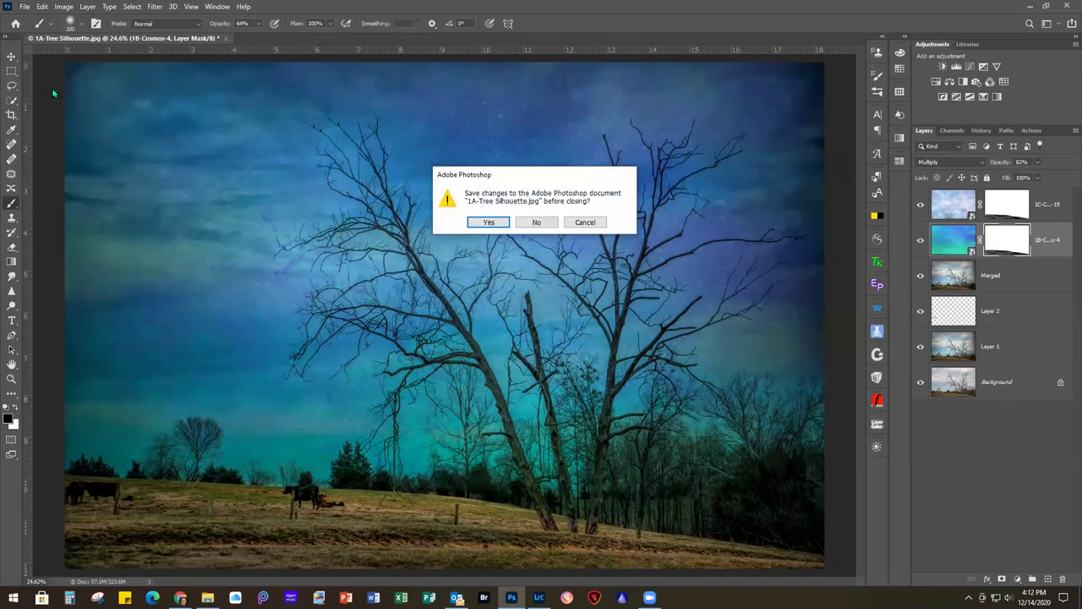
click(538, 225)
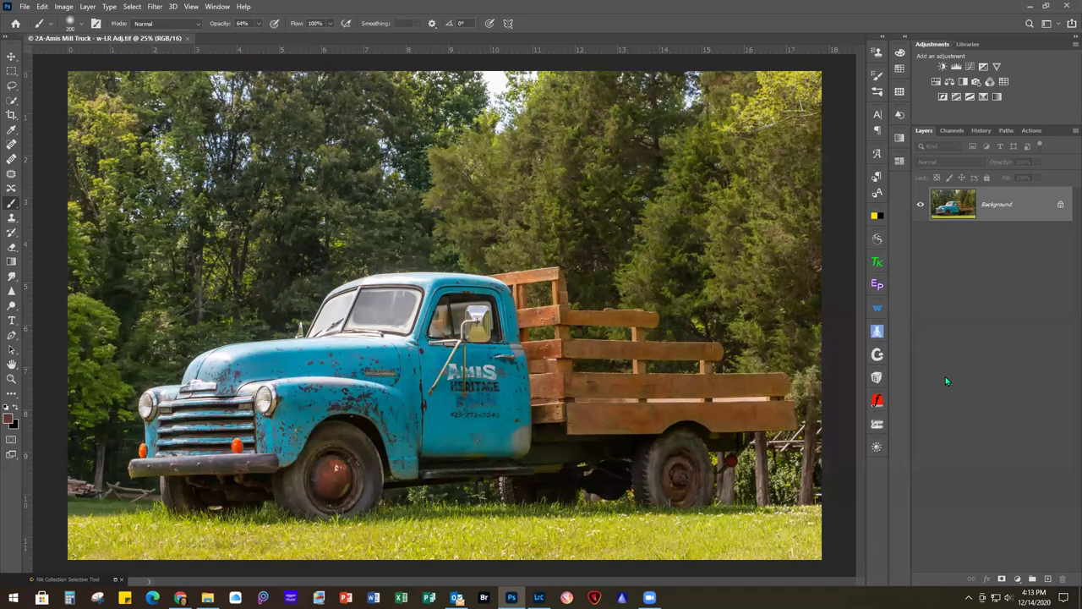
Duplicate the truck photo's Background layer and open the copy in Topaz Studio 2
key(ctrl+j)
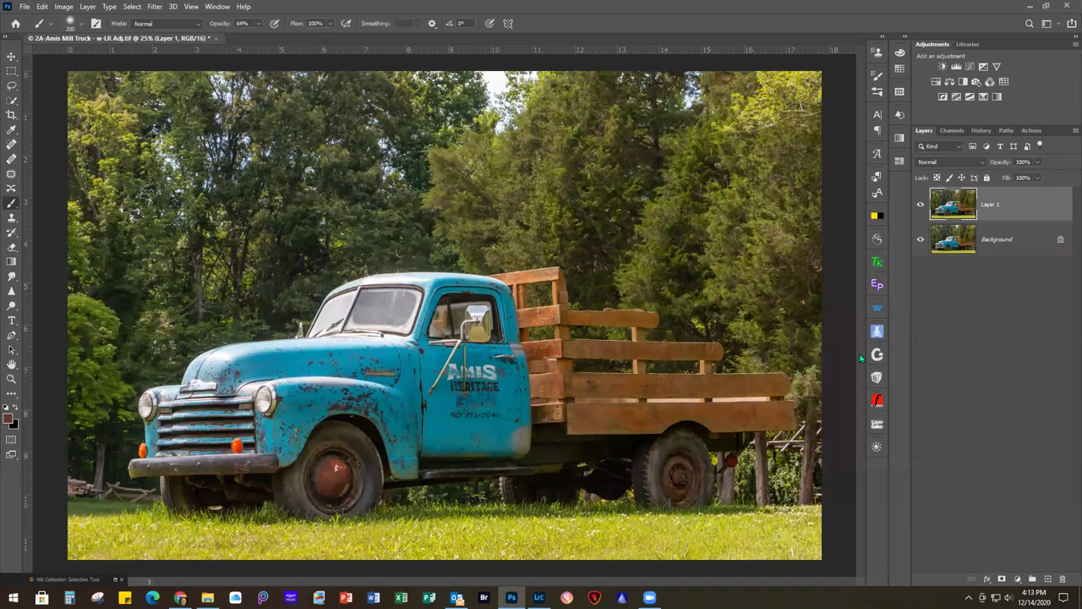
click(155, 7)
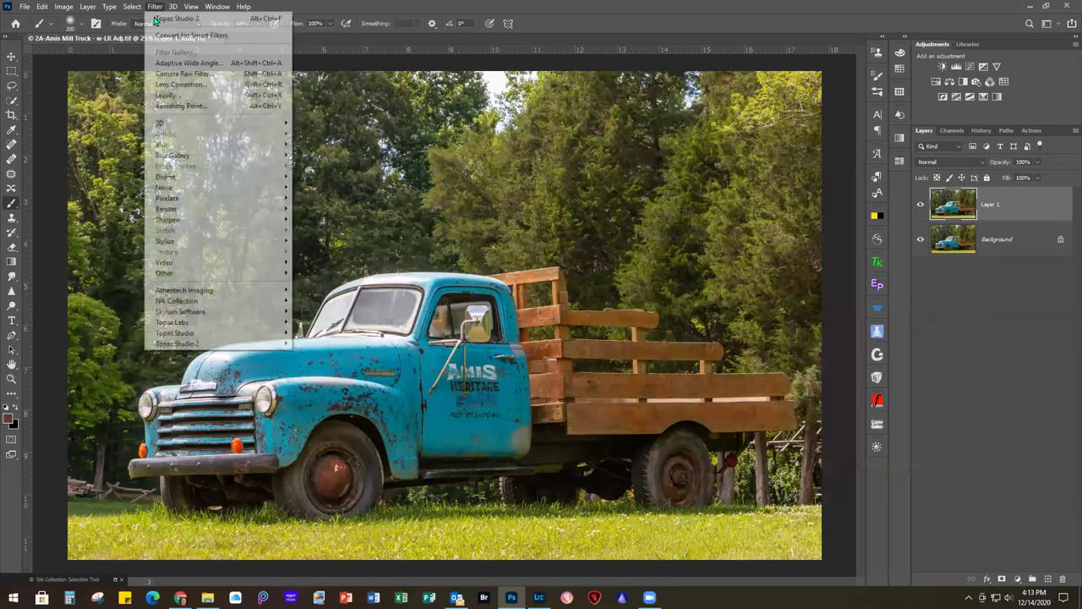
mouse_move(214, 343)
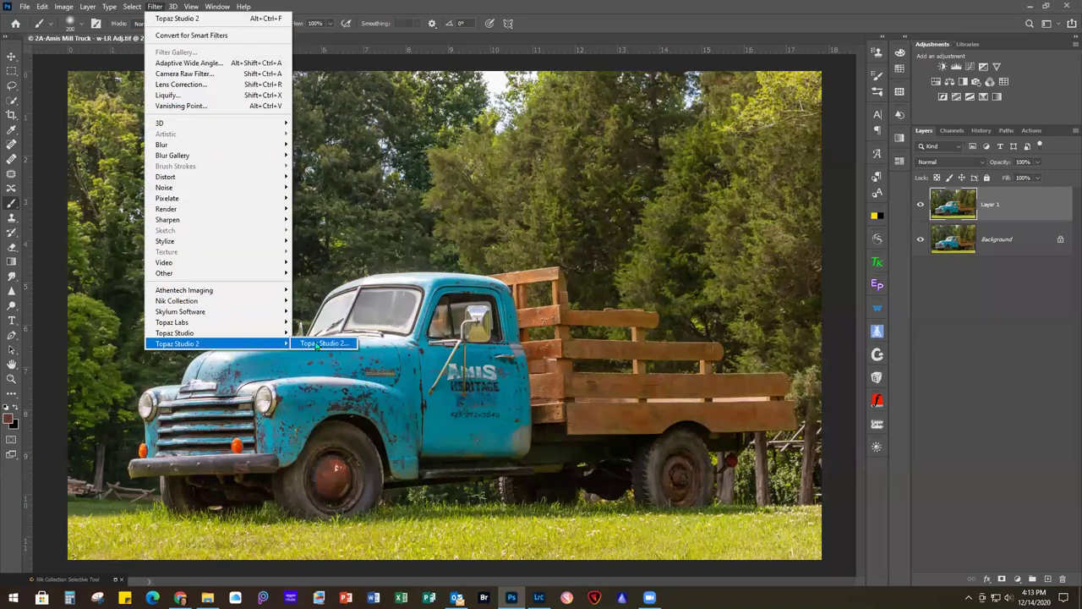
click(322, 344)
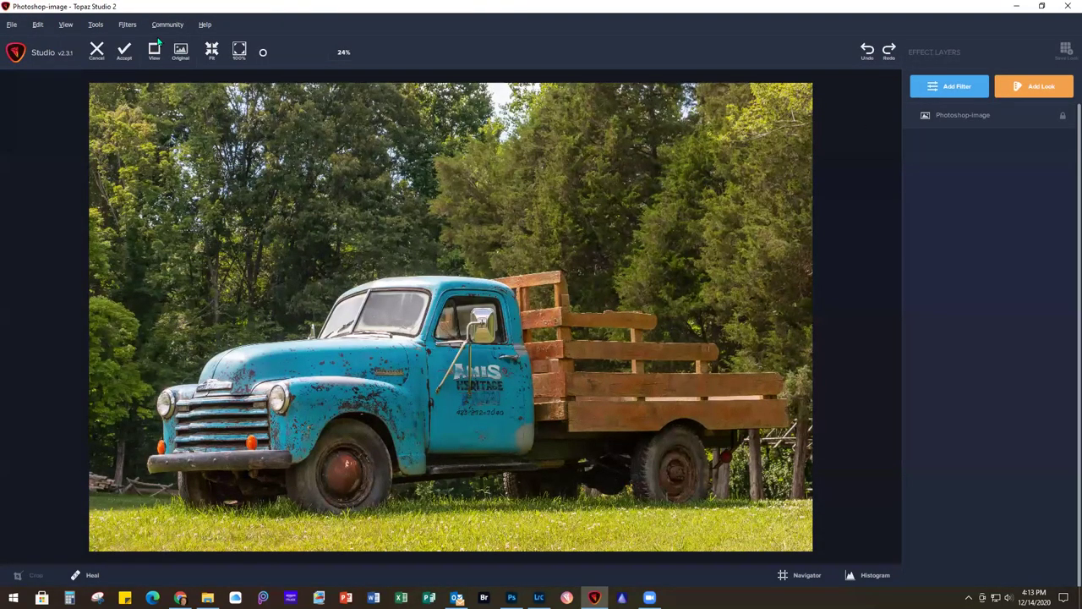
Add an AI Clear filter and a Precision Detail filter with overall small and medium detail raised slightly, and accept the result back into Photoshop
click(939, 93)
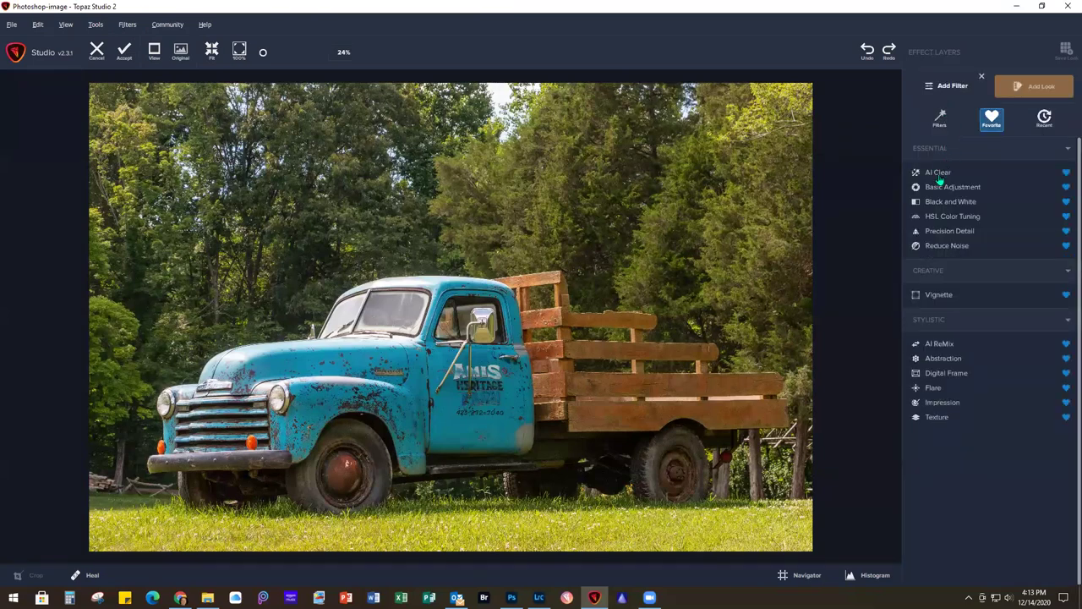
click(940, 175)
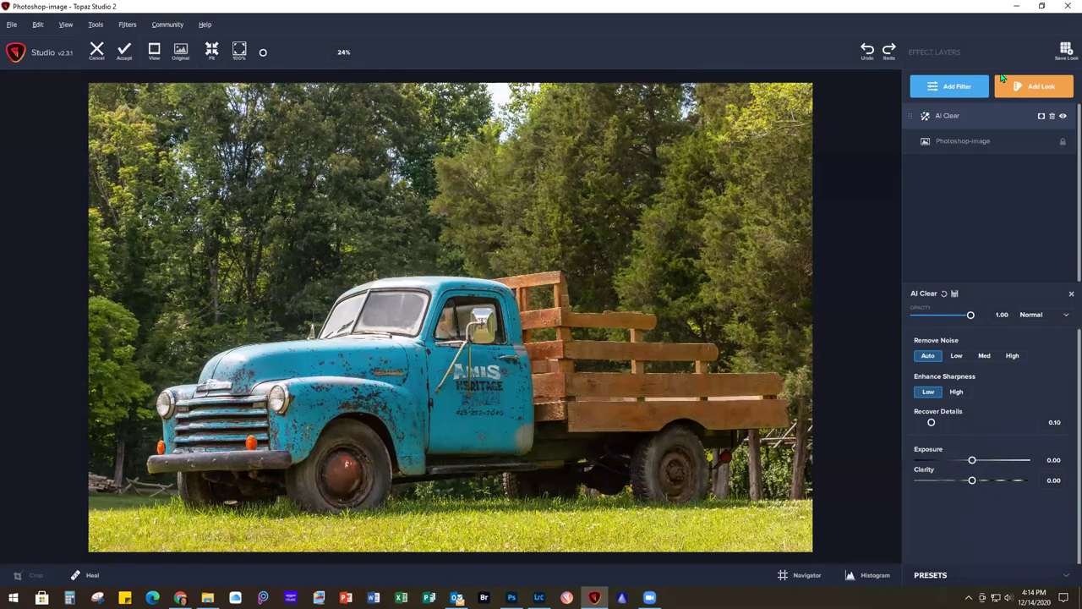
click(954, 88)
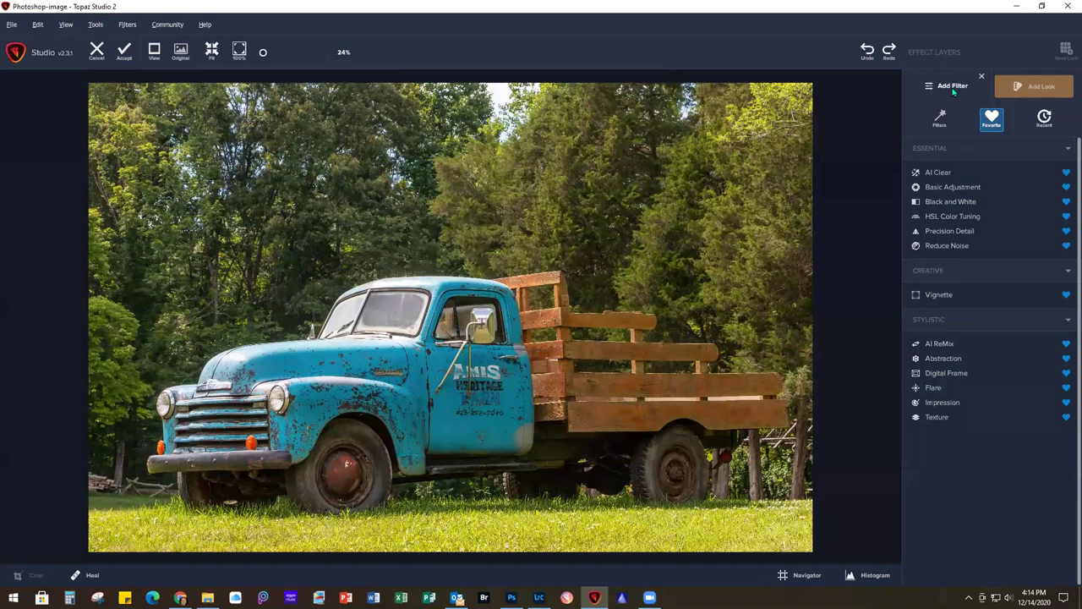
click(950, 231)
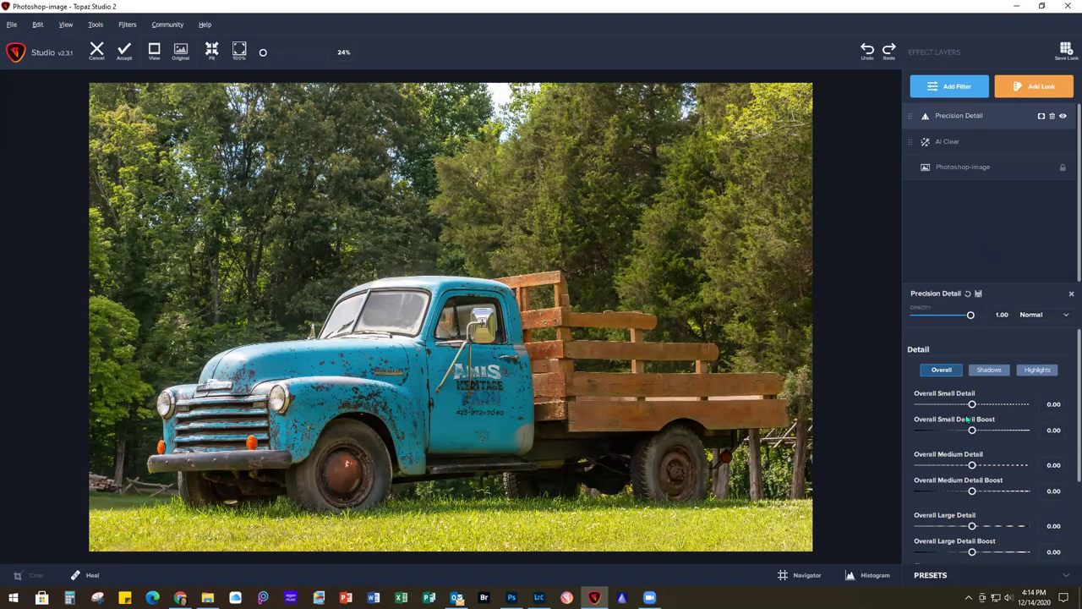
drag(972, 404, 981, 404)
drag(973, 465, 980, 465)
click(125, 52)
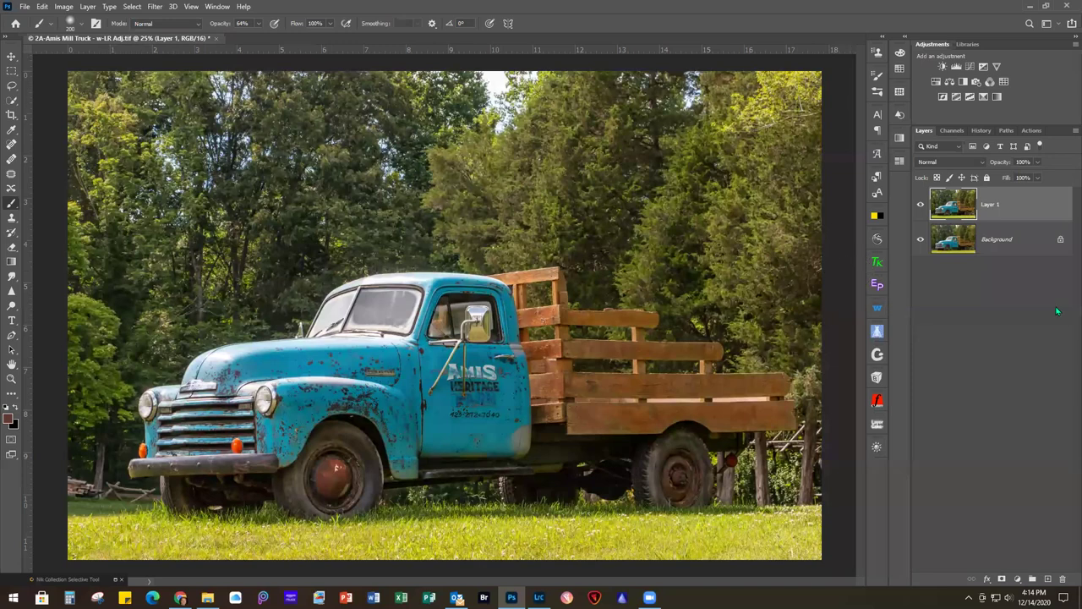
Duplicate Layer 1 and open the copy in Luminar 4
key(ctrl+j)
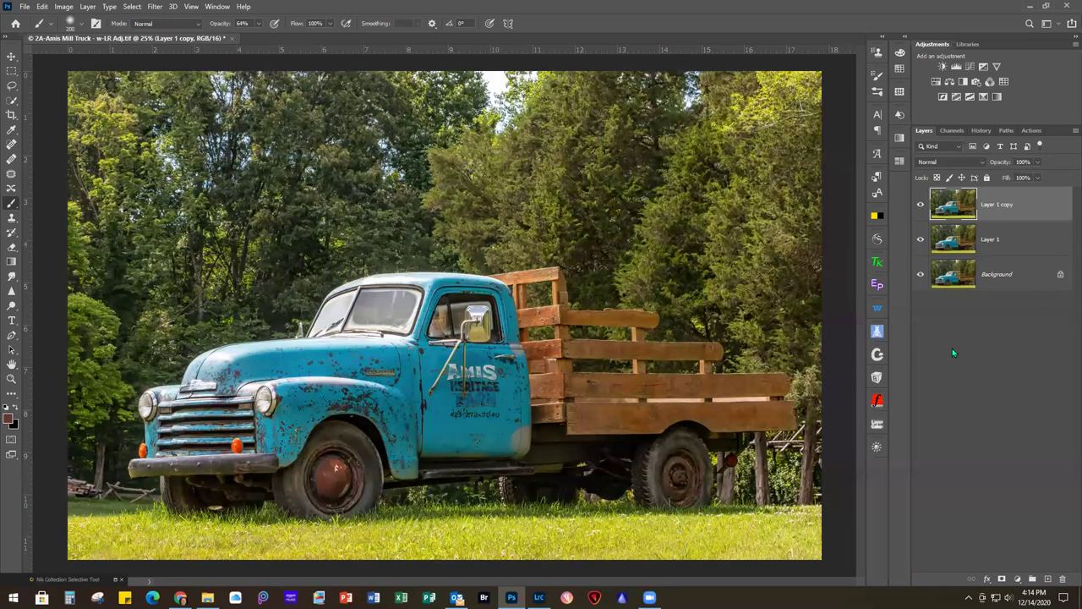
click(154, 8)
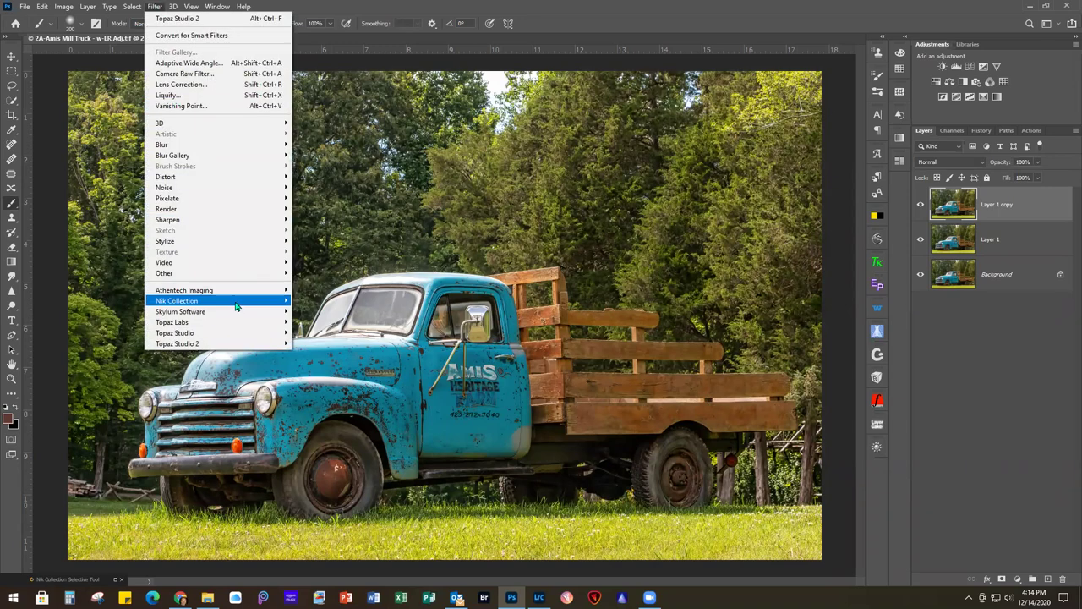
mouse_move(237, 314)
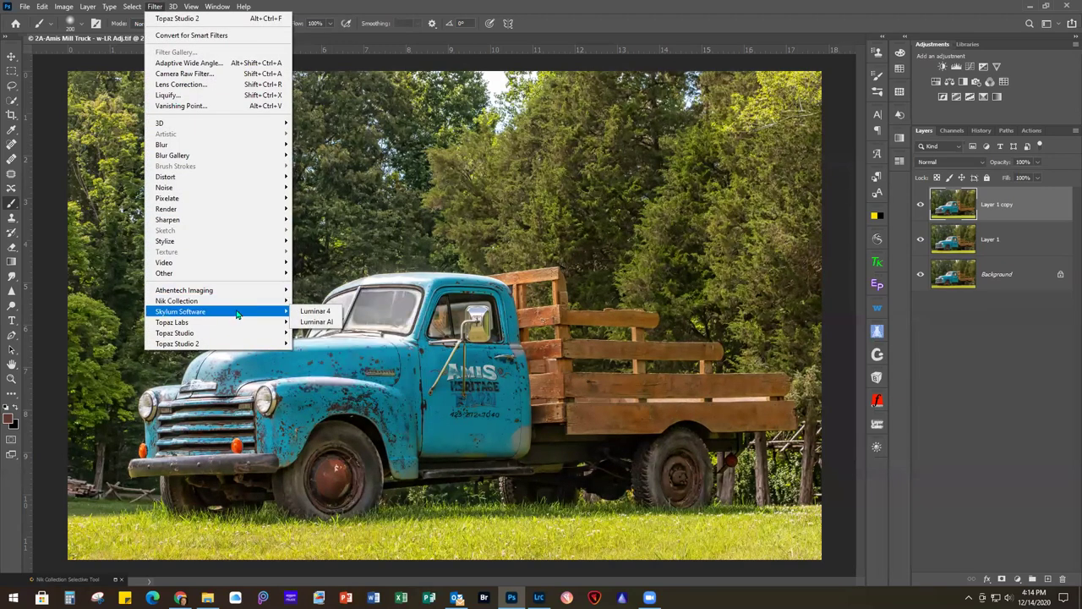
click(328, 312)
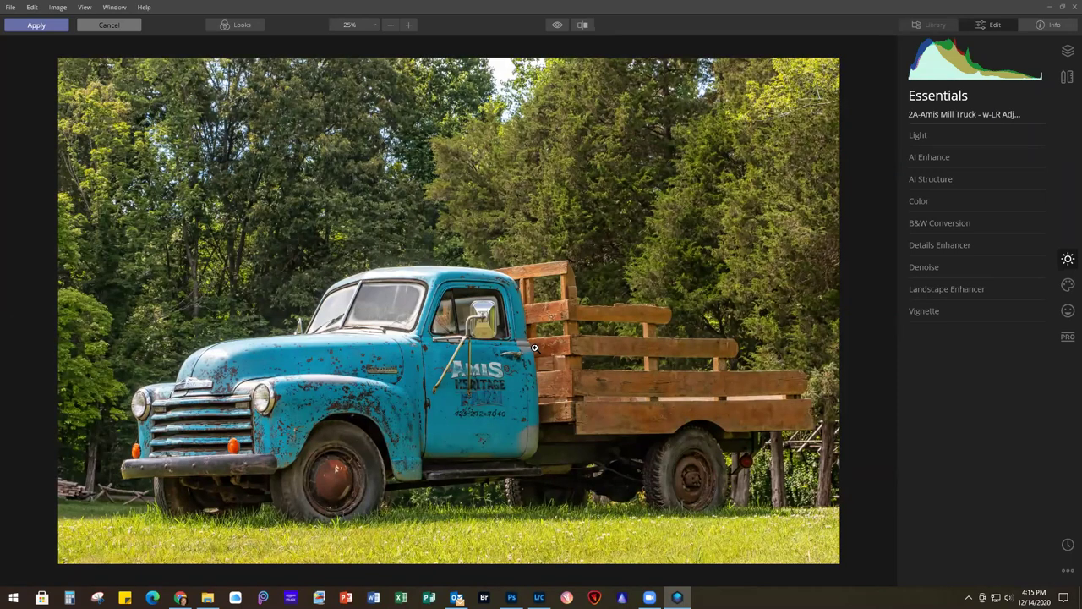
Apply the Morning Fog look from the Landscape collection of Luminar Looks to the truck photo
click(241, 26)
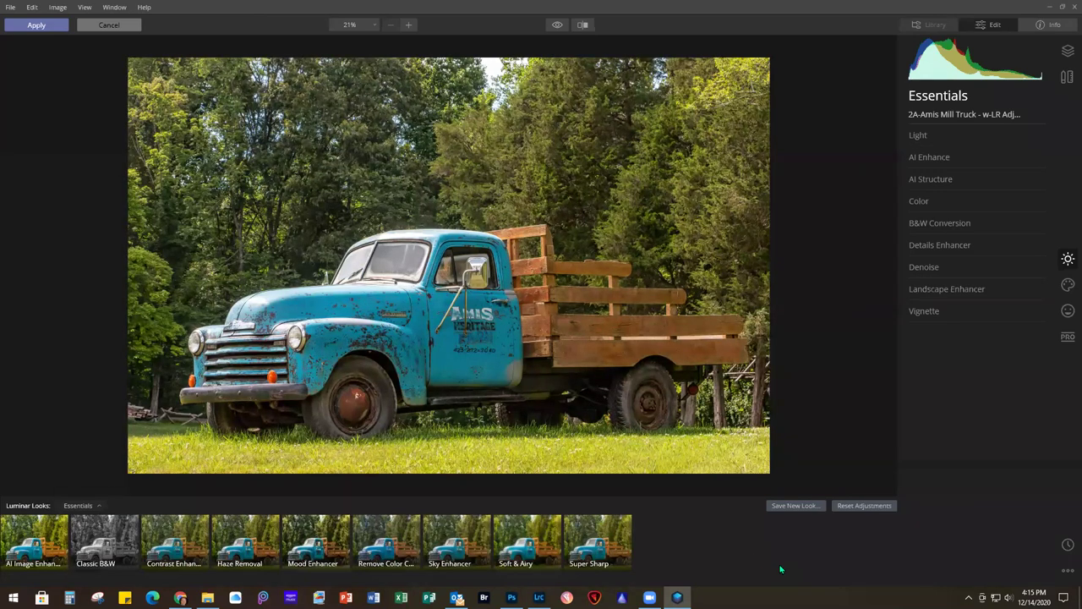
click(83, 508)
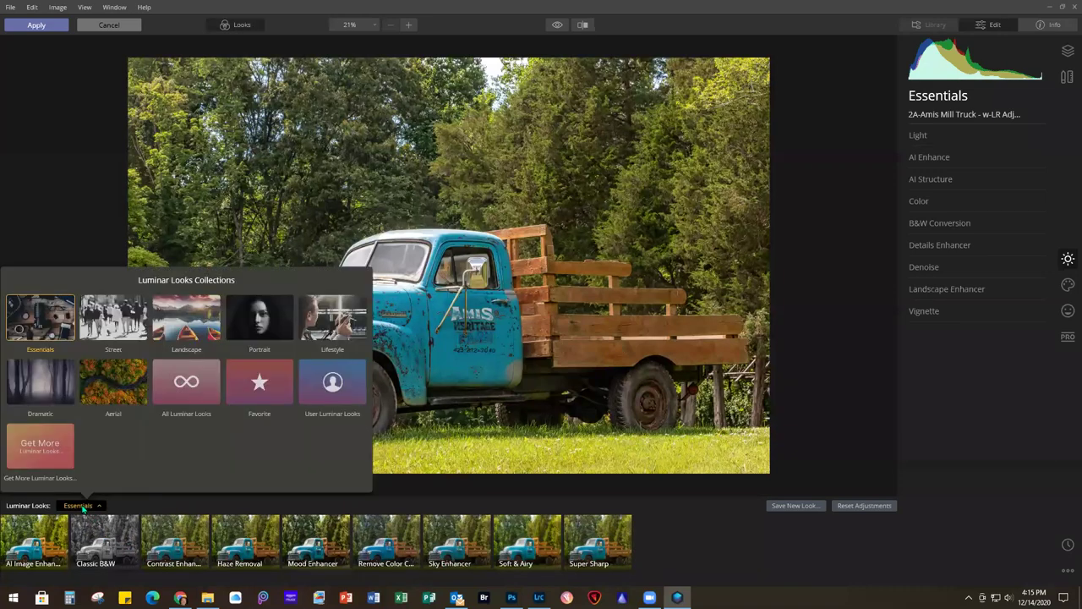
click(36, 390)
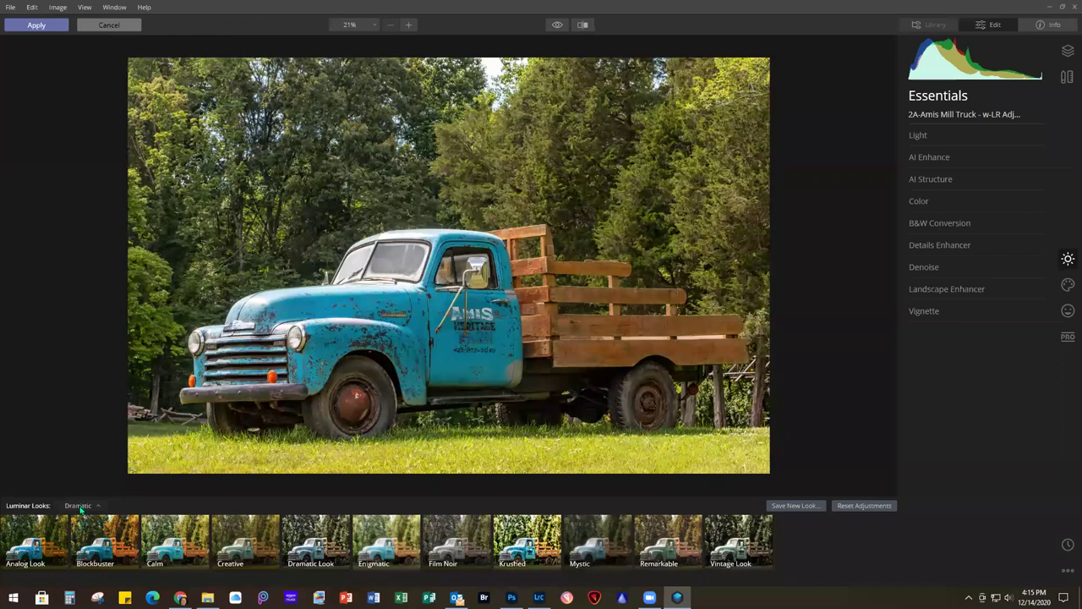
click(80, 508)
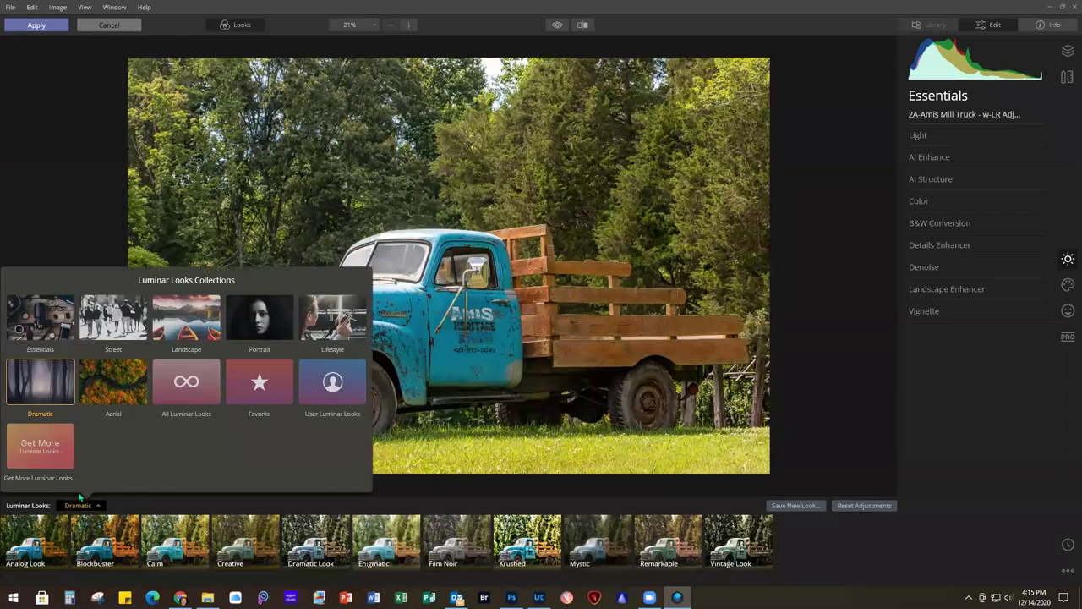
click(186, 319)
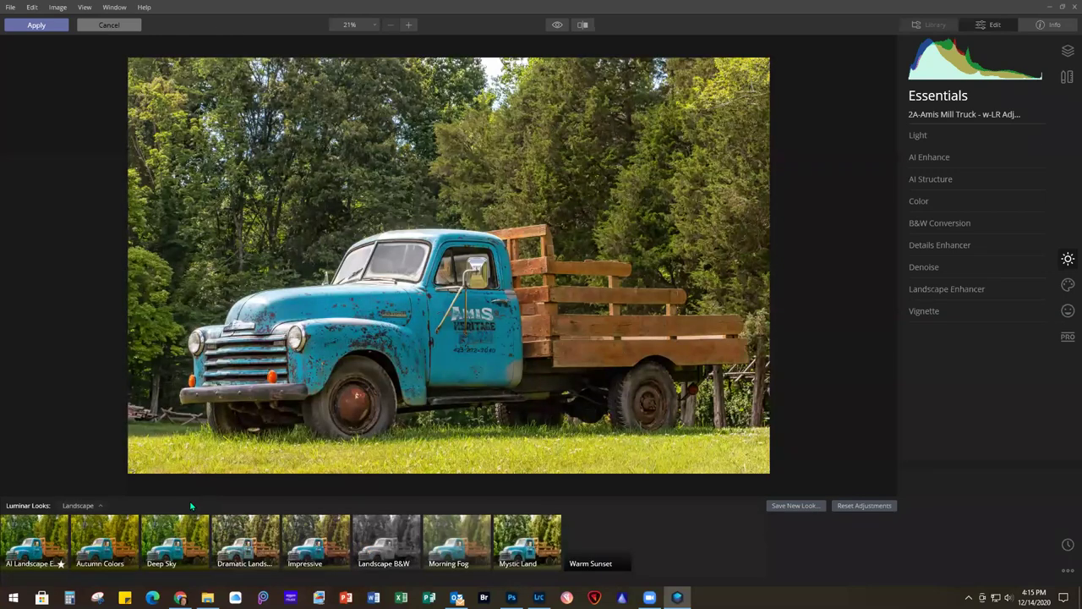
click(461, 543)
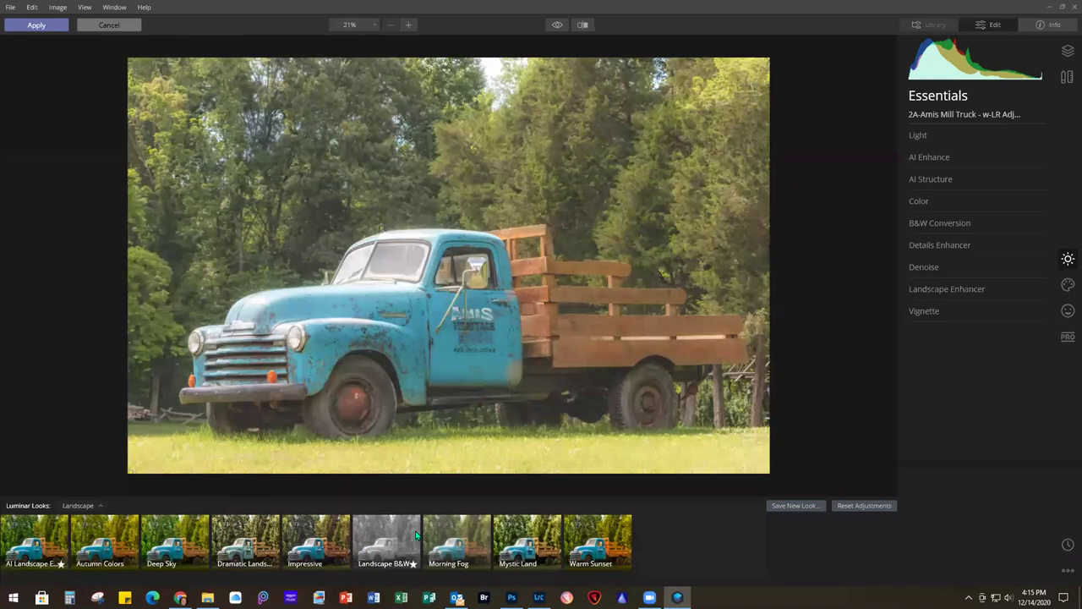
click(463, 543)
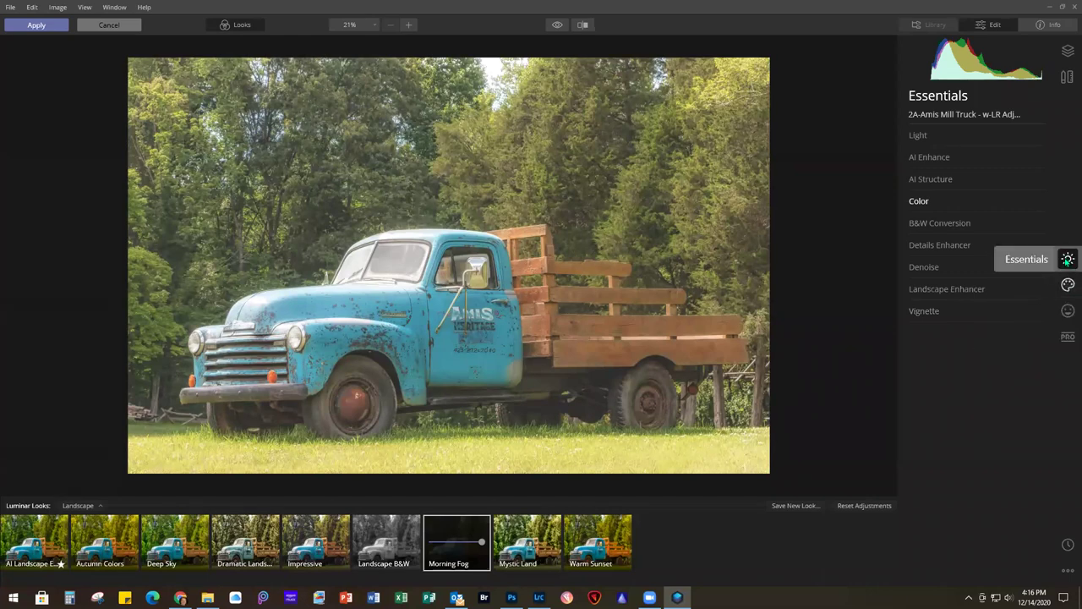
Add a Photo Filter with amount 14 and hue 272 to the truck photo and apply the result back into Photoshop
click(1067, 337)
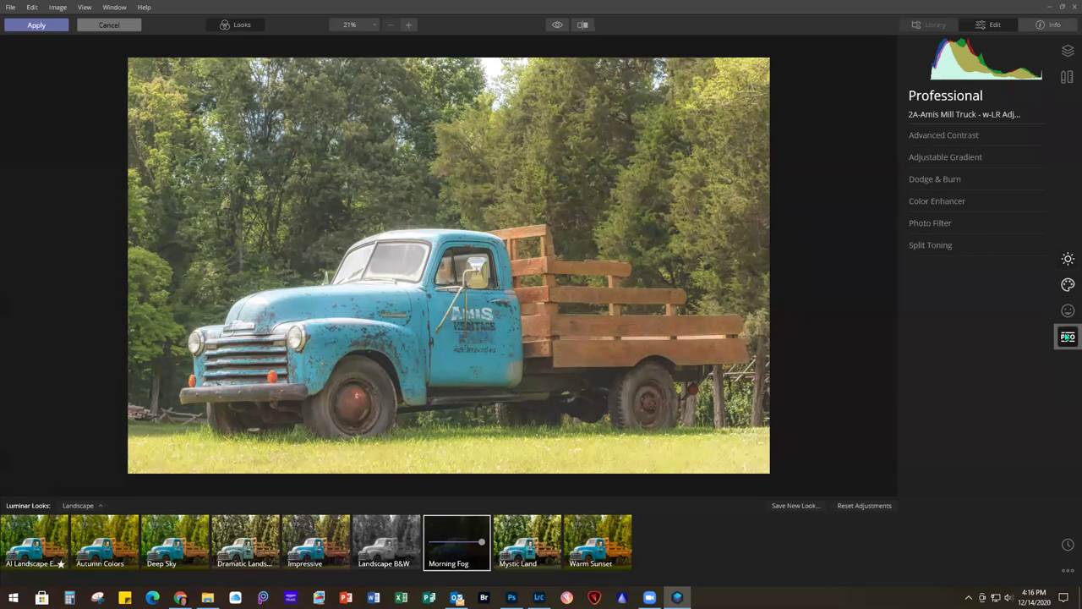
click(980, 225)
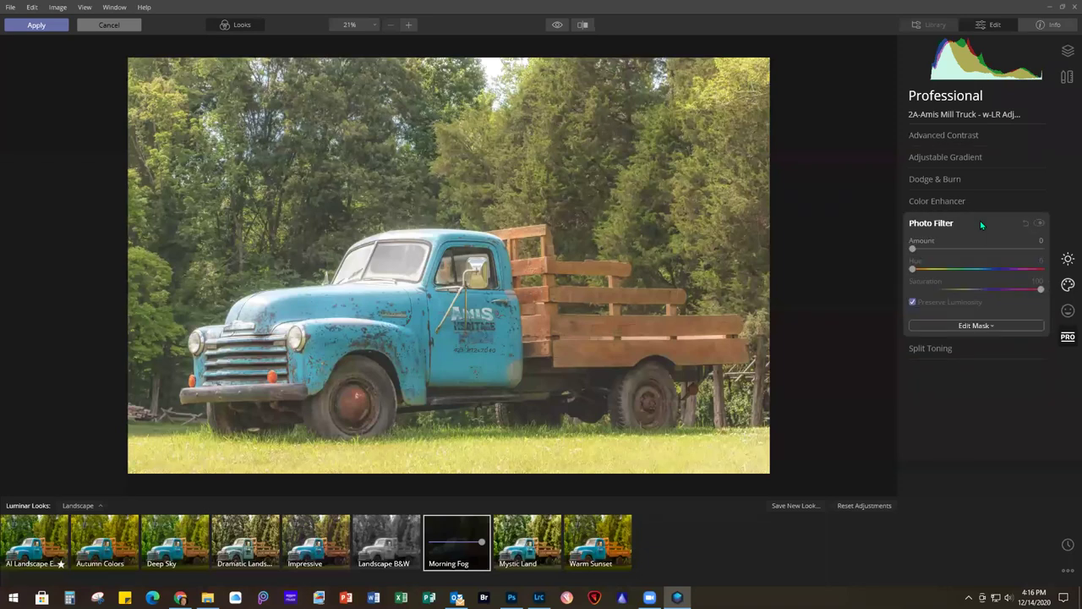
drag(913, 250, 931, 251)
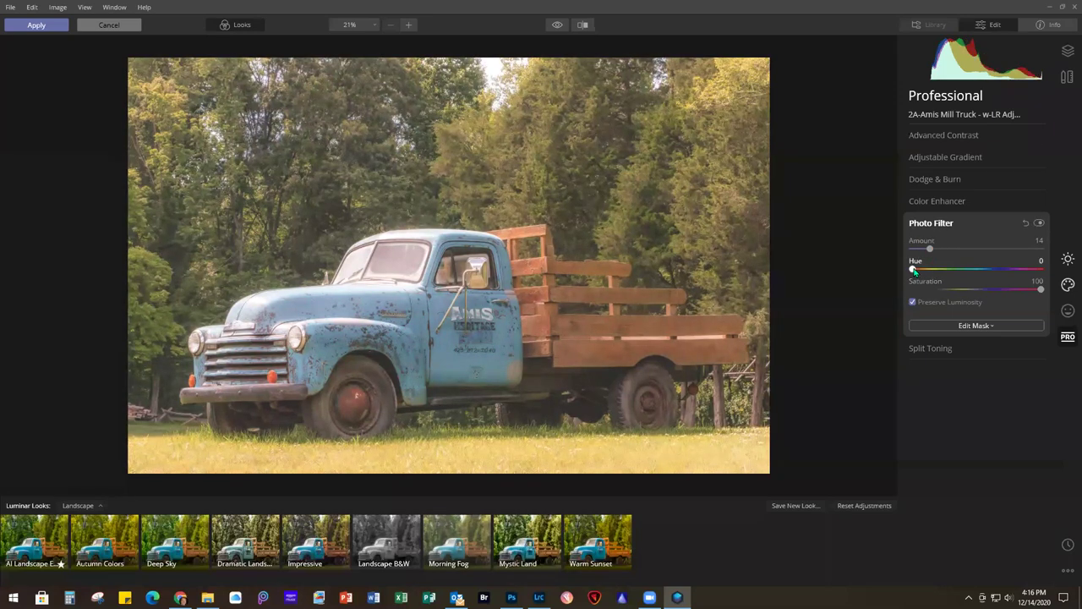
drag(914, 269, 1012, 278)
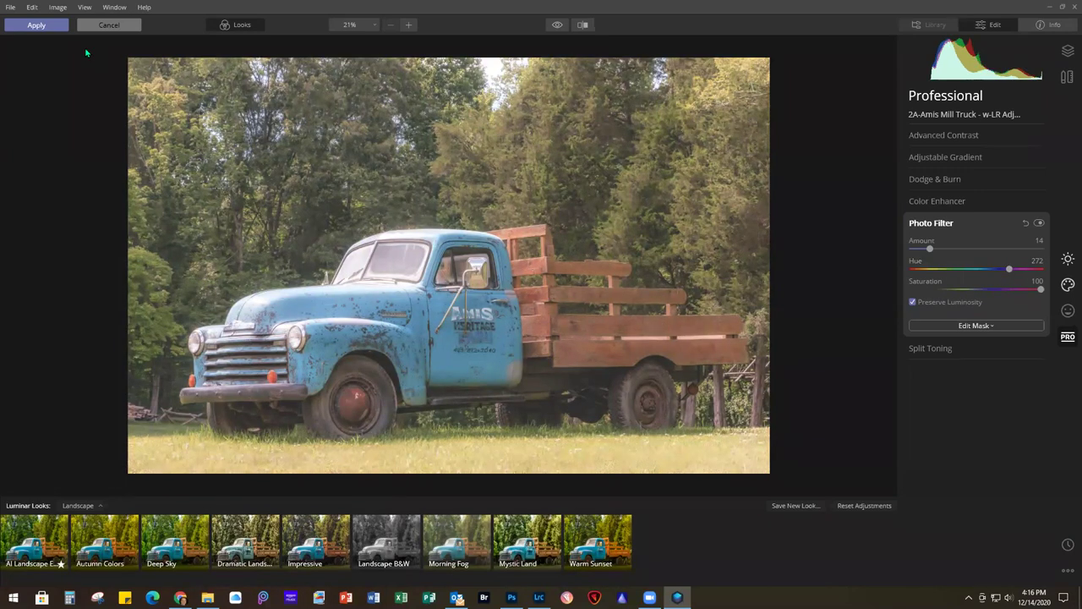
click(35, 26)
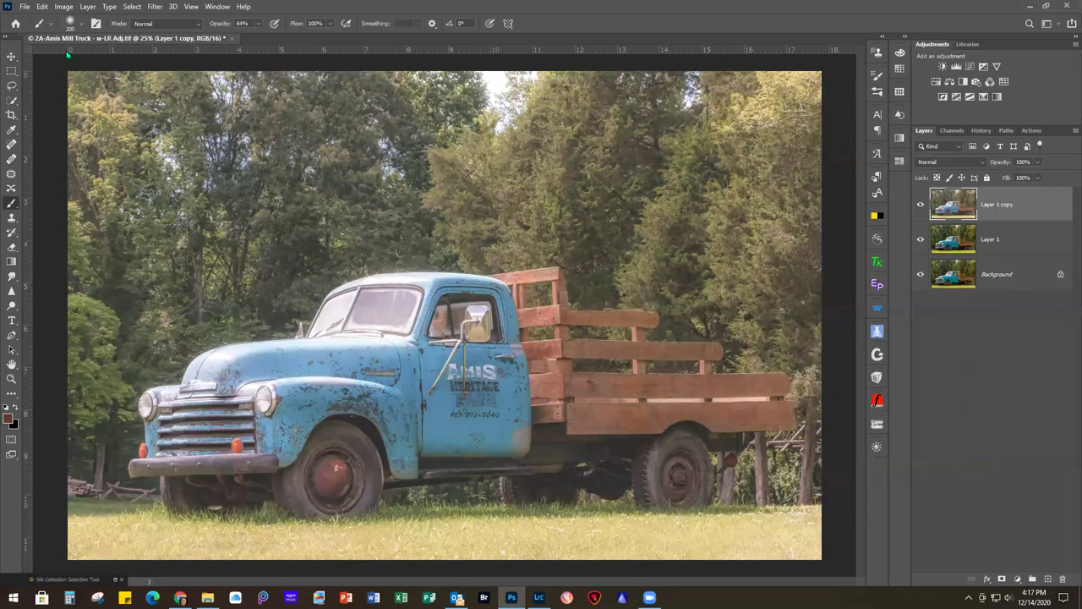
Open the texture 2B-Soft Colors.jpg from the #10 - 2020-12-14 webinar folder
click(25, 8)
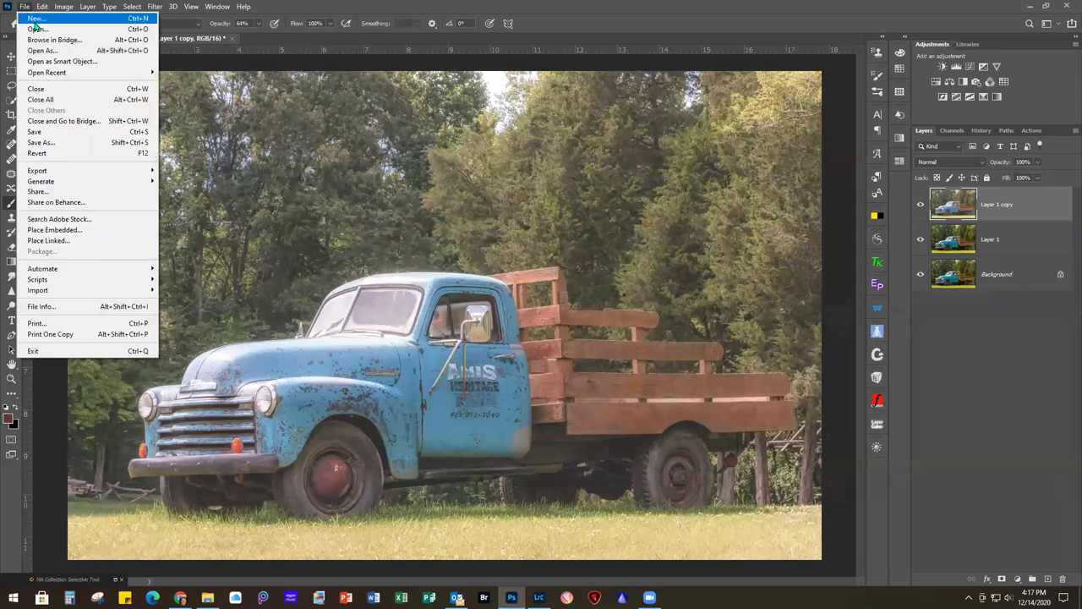
click(38, 28)
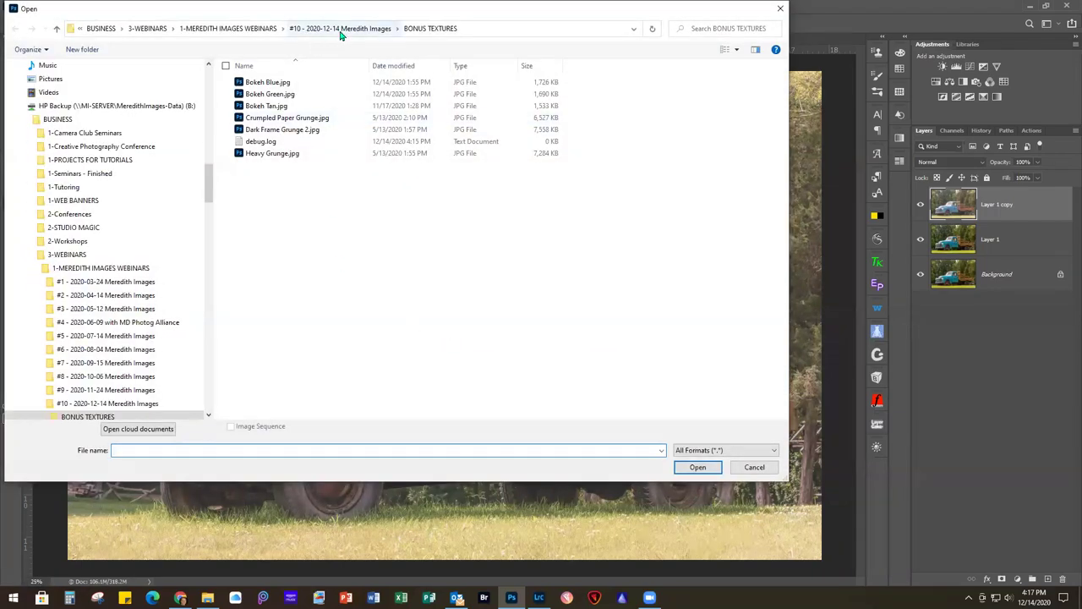
click(341, 32)
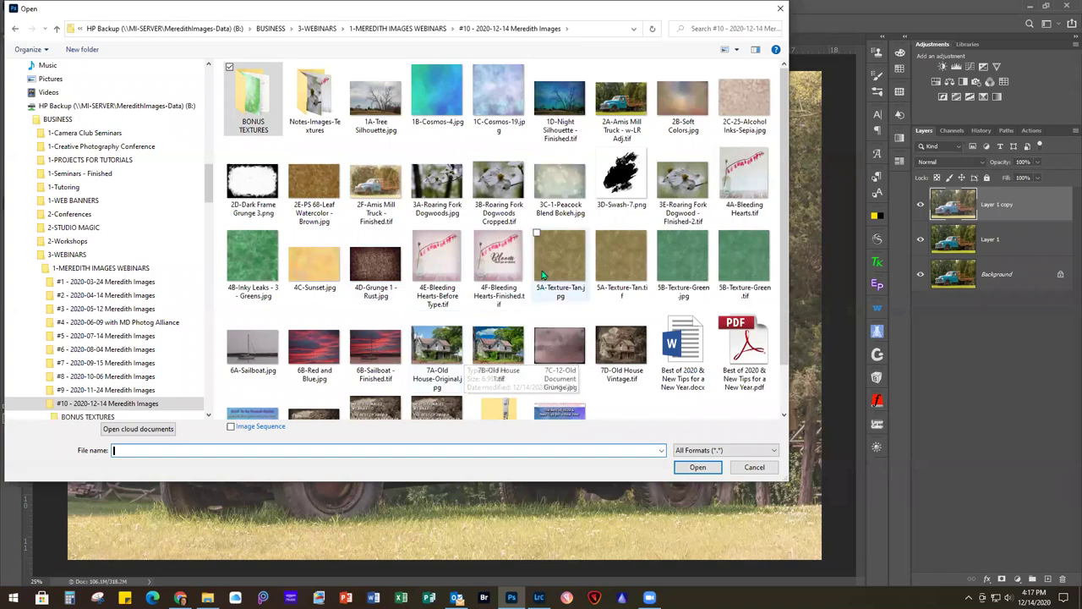
click(682, 102)
double_click(681, 103)
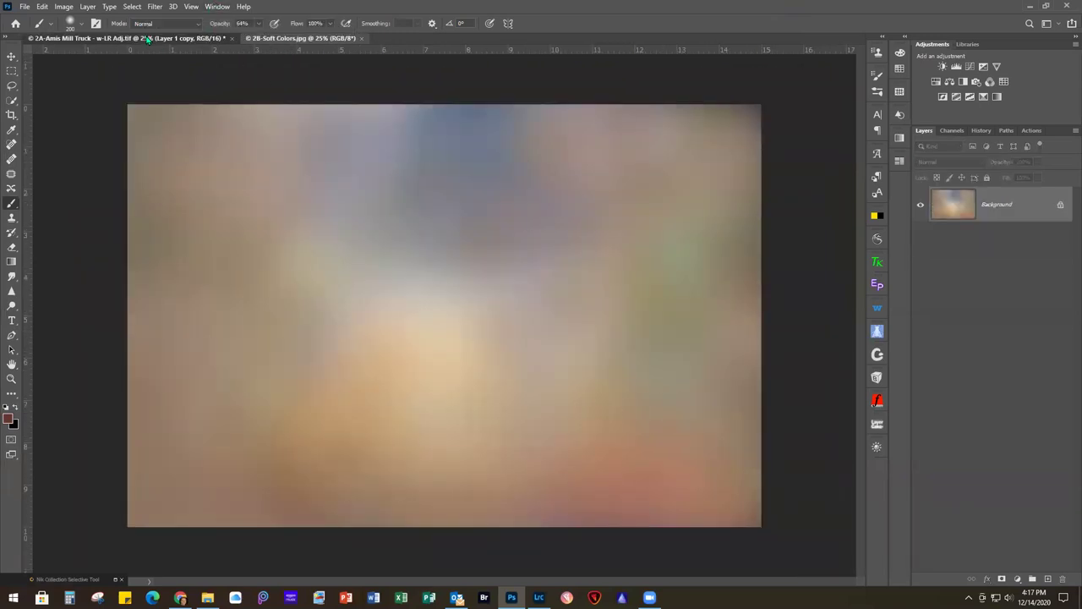
click(211, 39)
click(284, 39)
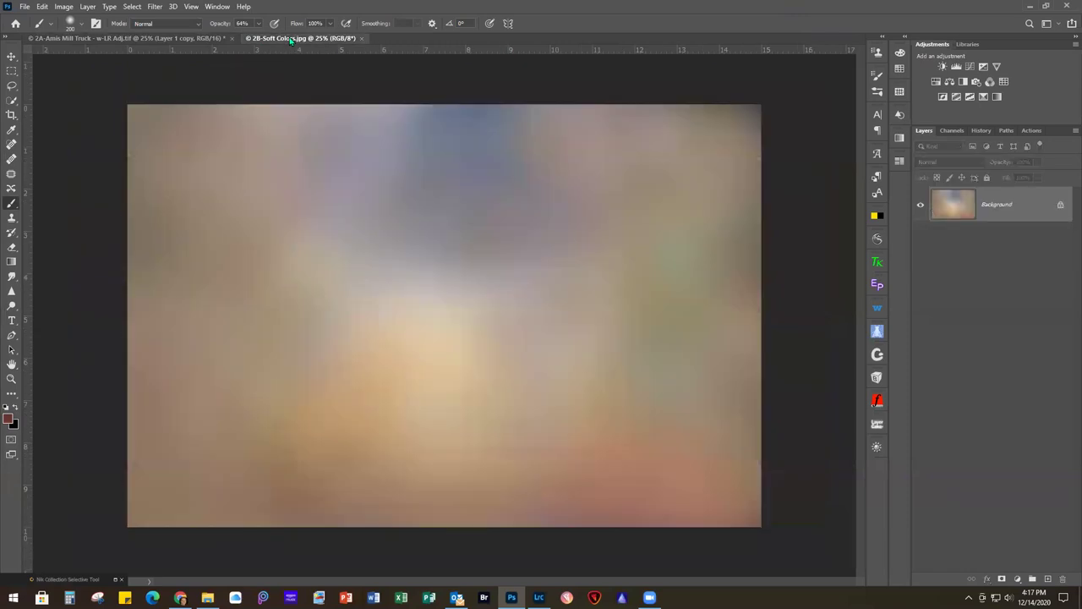
Float the Soft Colors document, copy its image into the truck photo as a new layer, and close the texture file
click(12, 57)
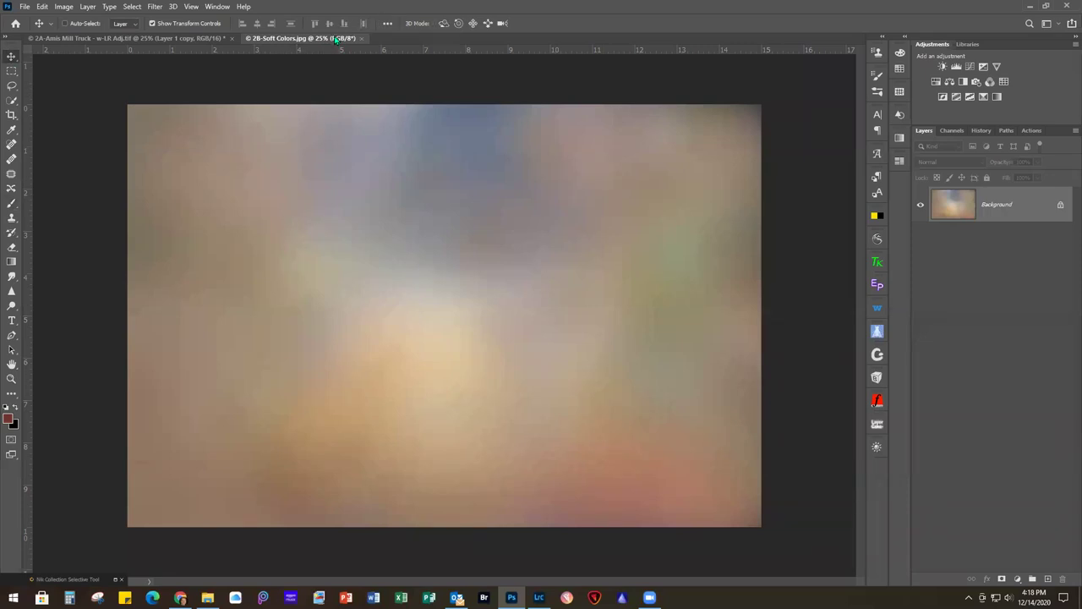
drag(337, 39, 429, 124)
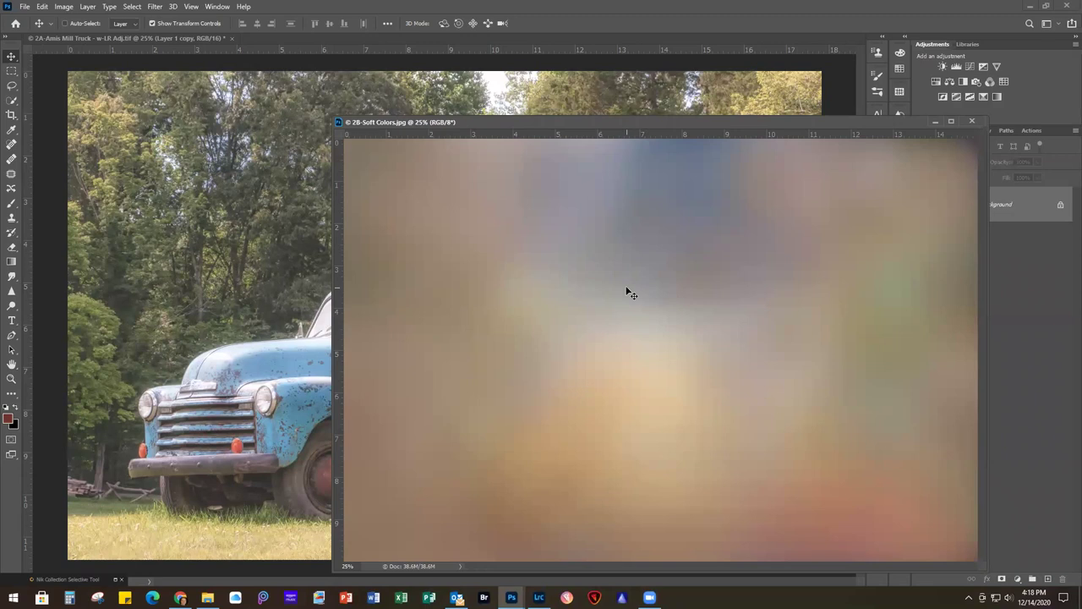
drag(627, 291, 179, 174)
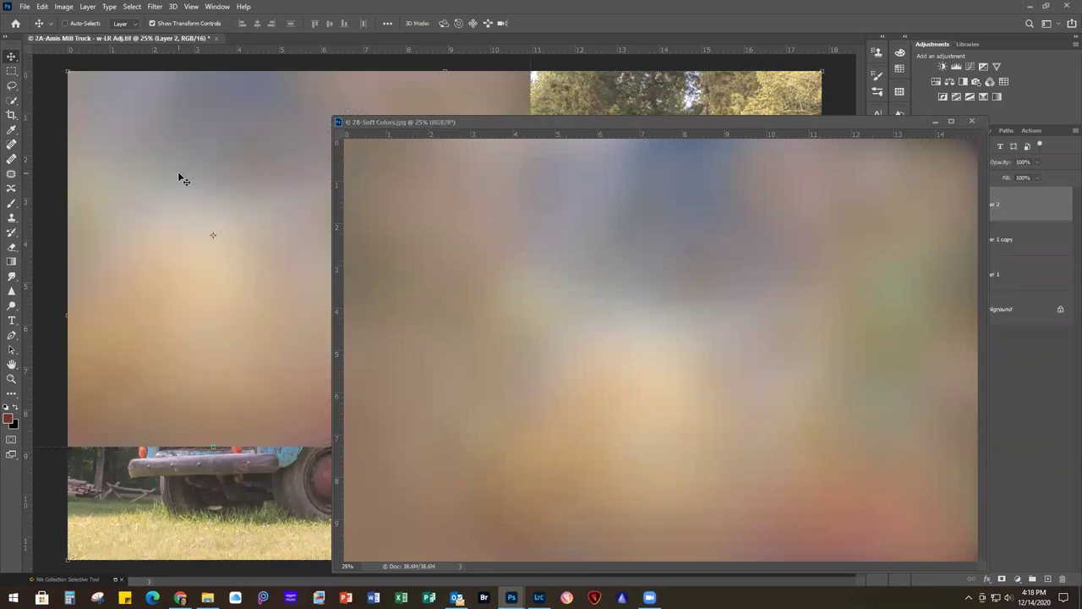
click(979, 124)
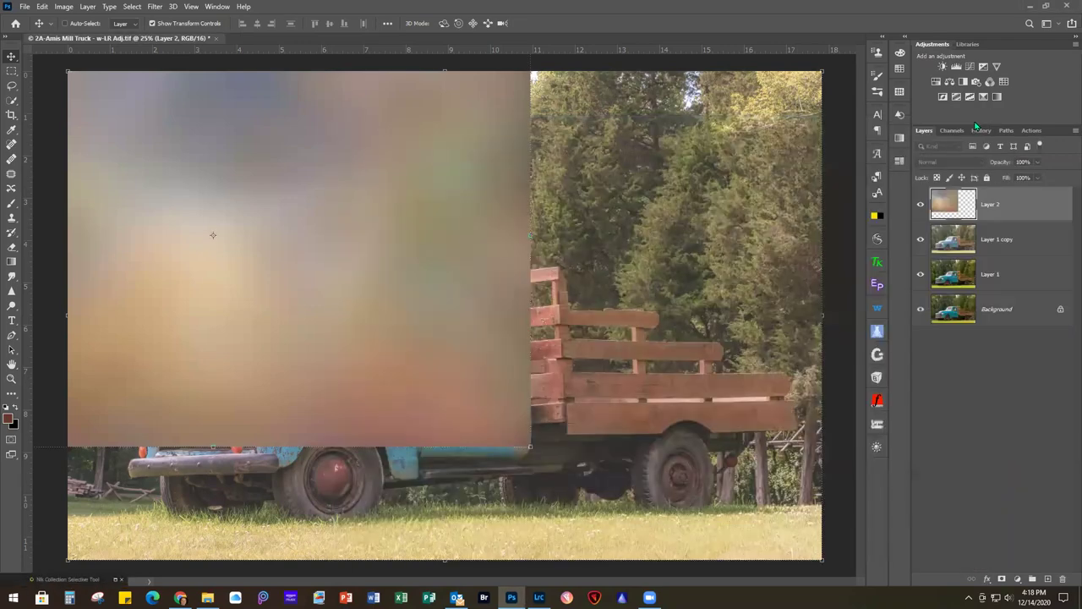
Align the Soft Colors layer with the truck photo's upper-left corner and stretch it to cover the whole canvas
key(ctrl+minus)
key(ctrl+minus)
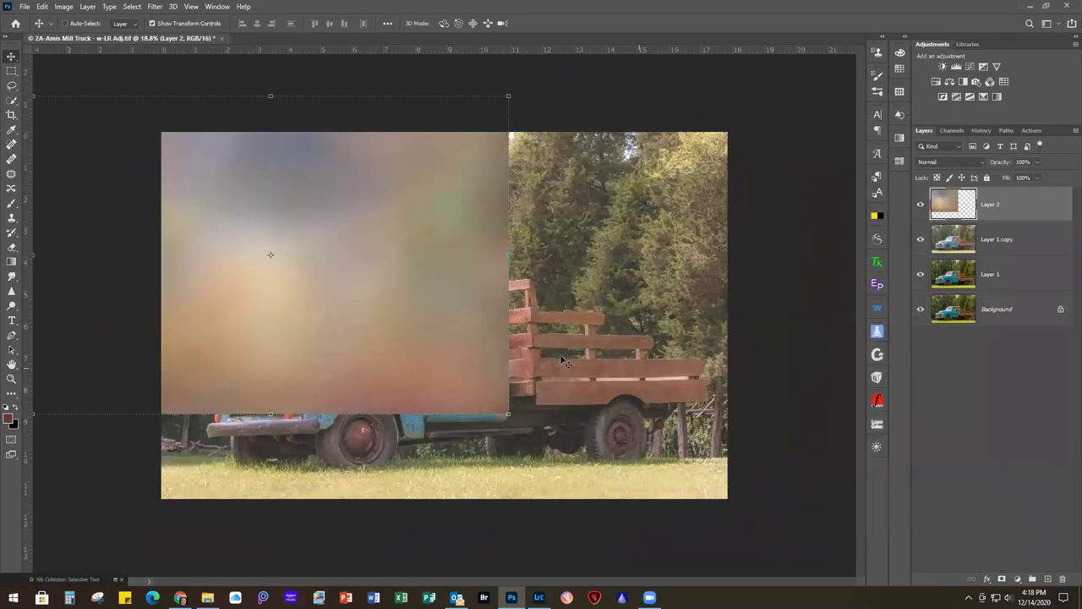
drag(432, 280, 554, 311)
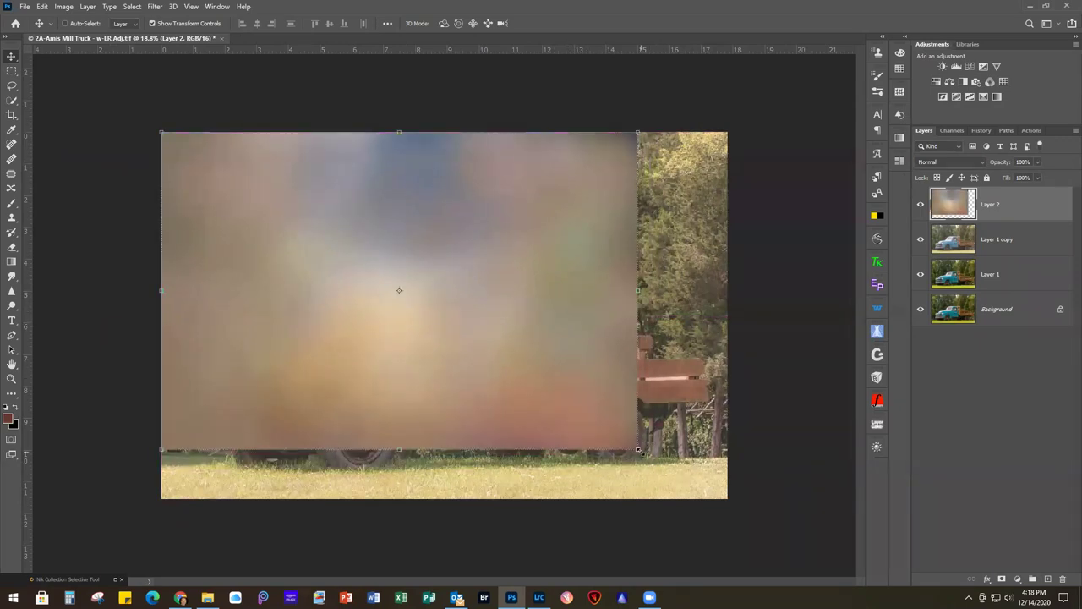
drag(639, 450, 729, 499)
scroll(736, 465, up, 1)
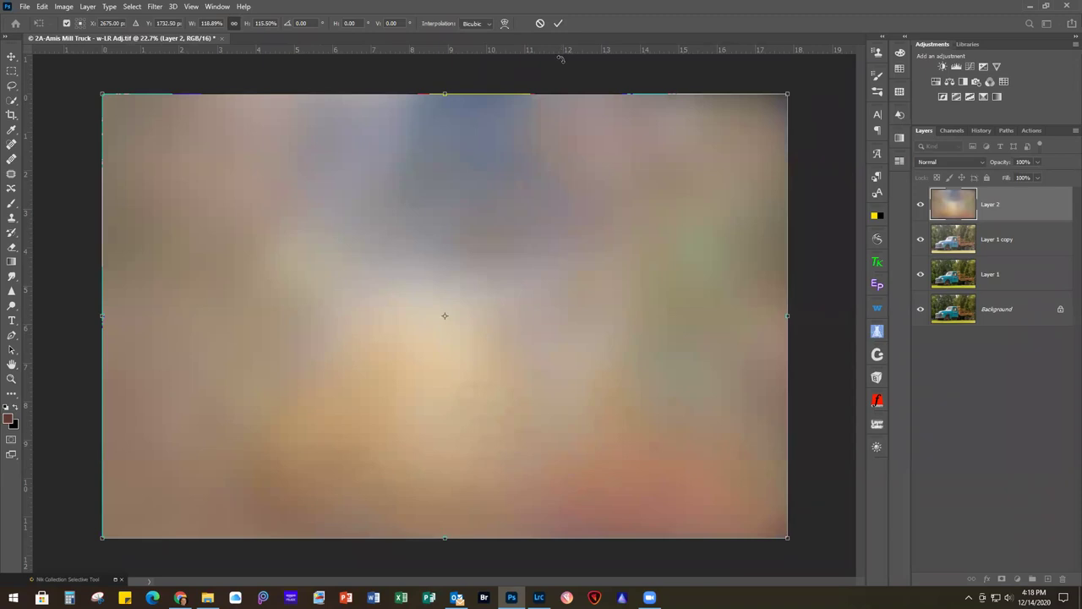
click(558, 23)
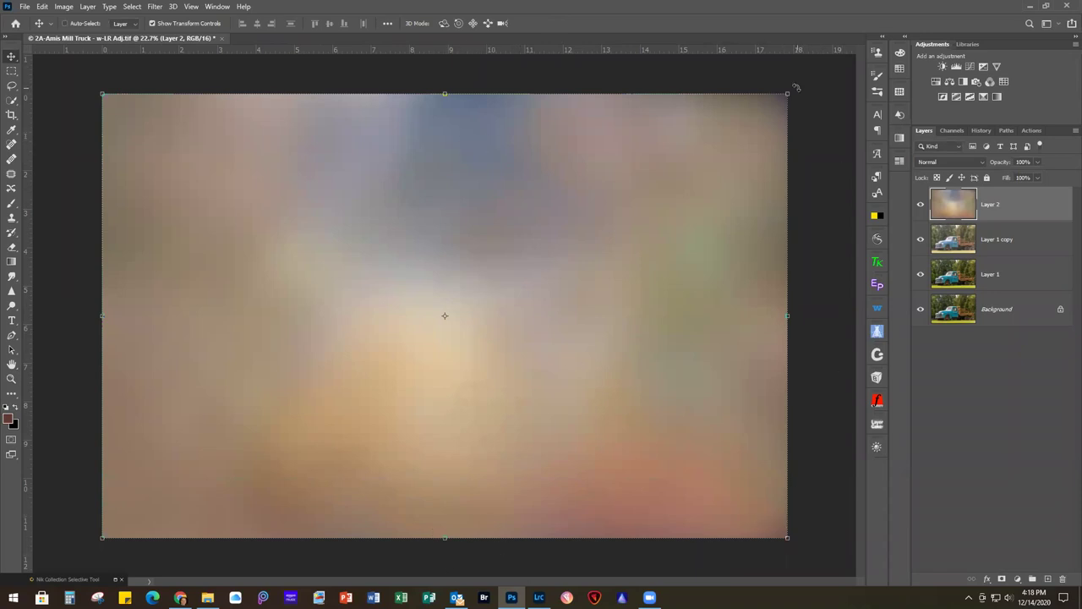
Rotate the Soft Colors texture layer by 180°
click(43, 9)
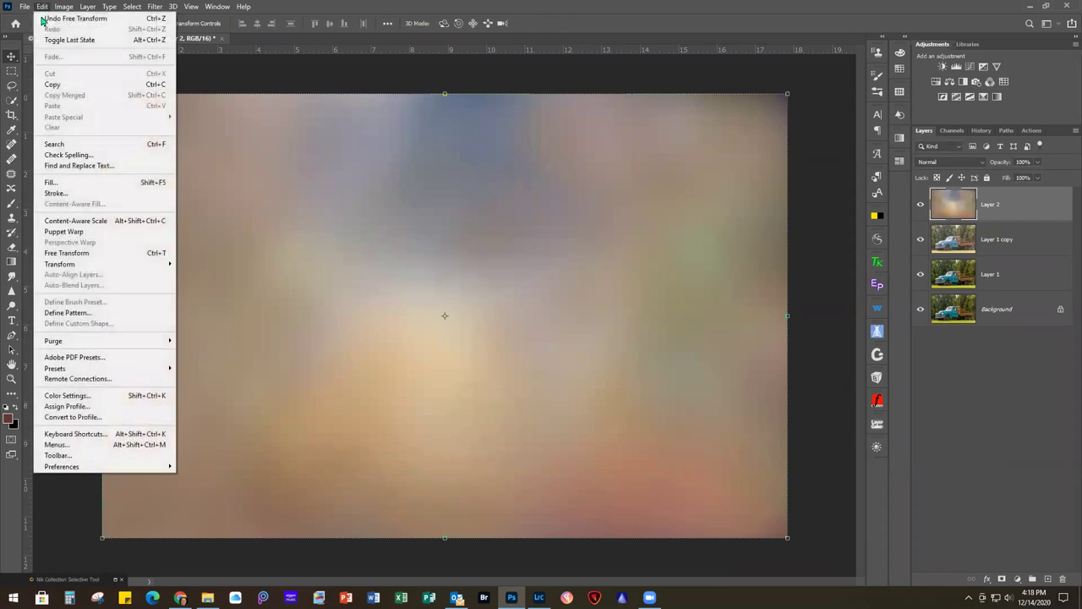
mouse_move(70, 269)
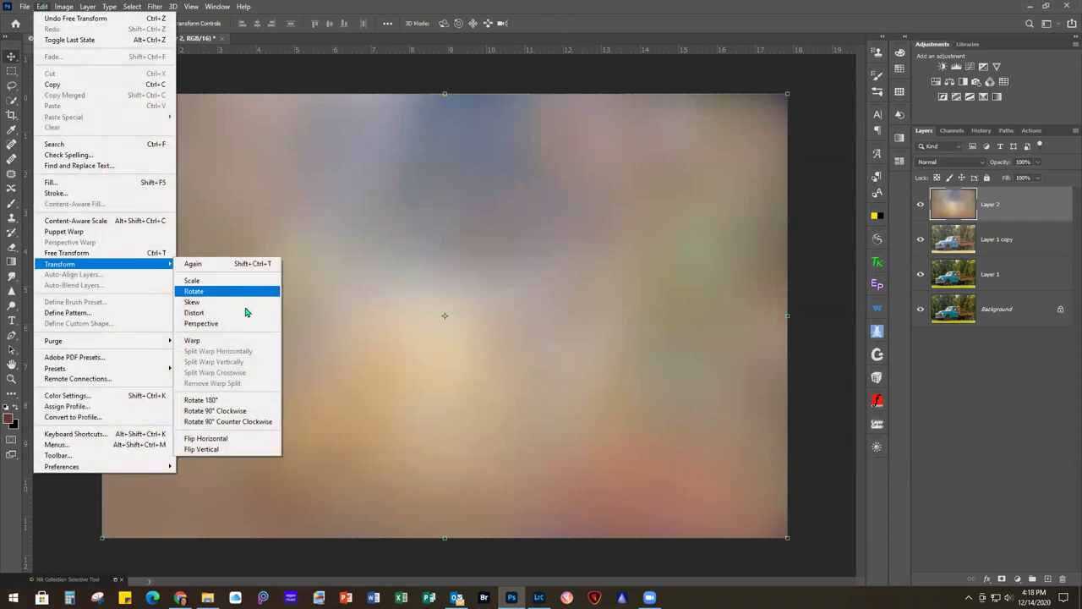
click(203, 400)
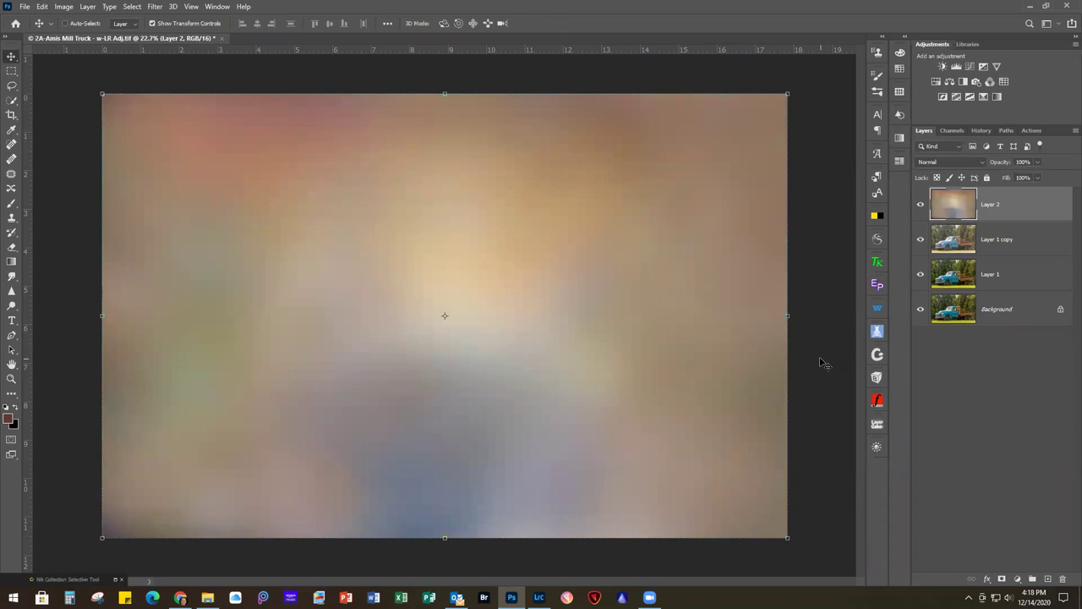
Blend the Soft Colors layer with Soft Light at 78% opacity
click(956, 161)
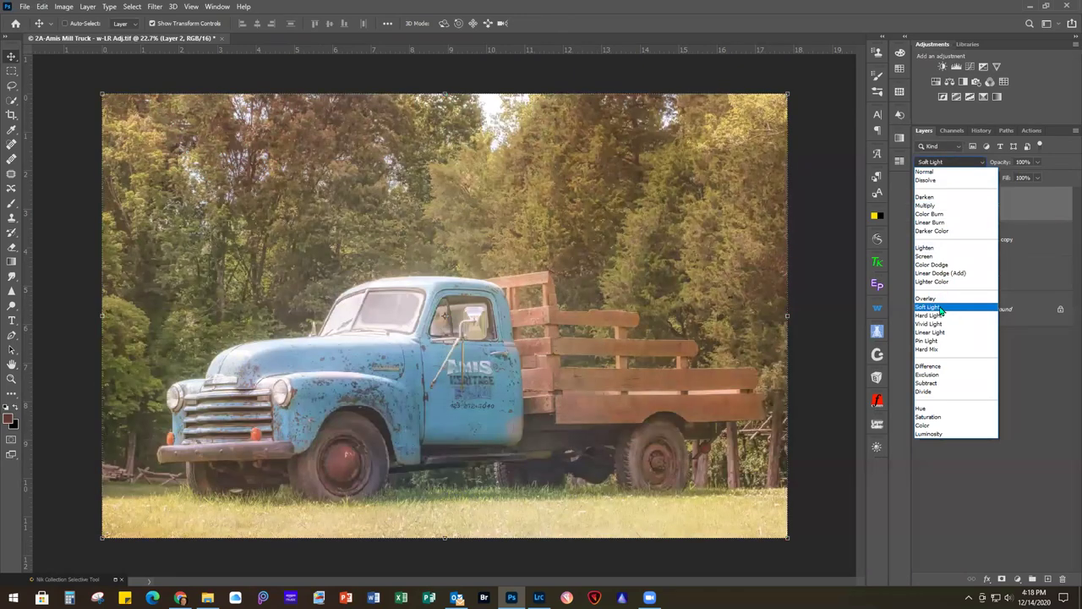
click(941, 308)
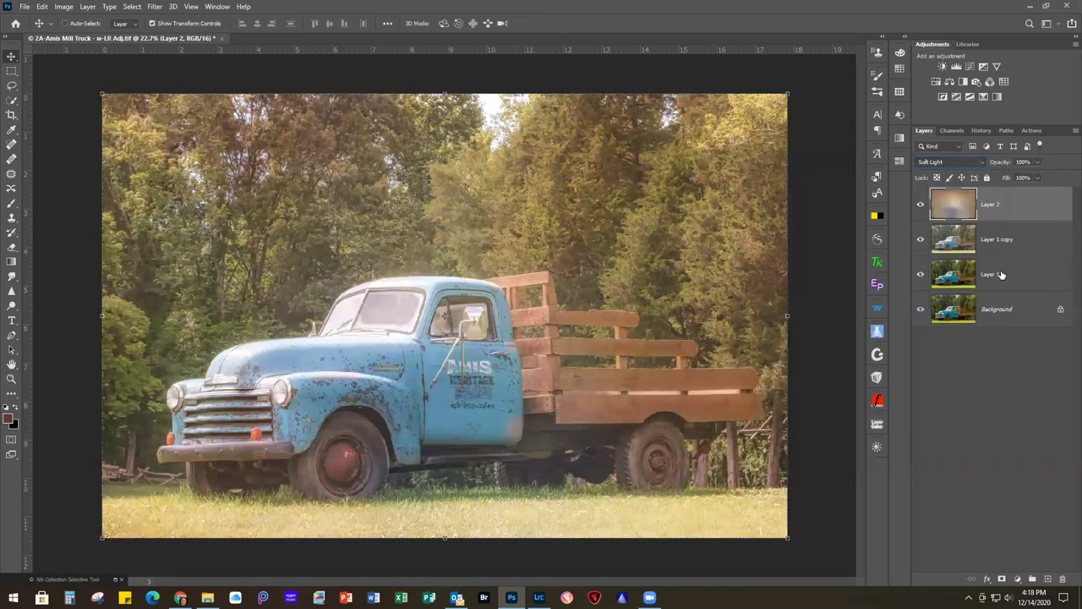
click(1038, 162)
drag(1038, 178, 1028, 180)
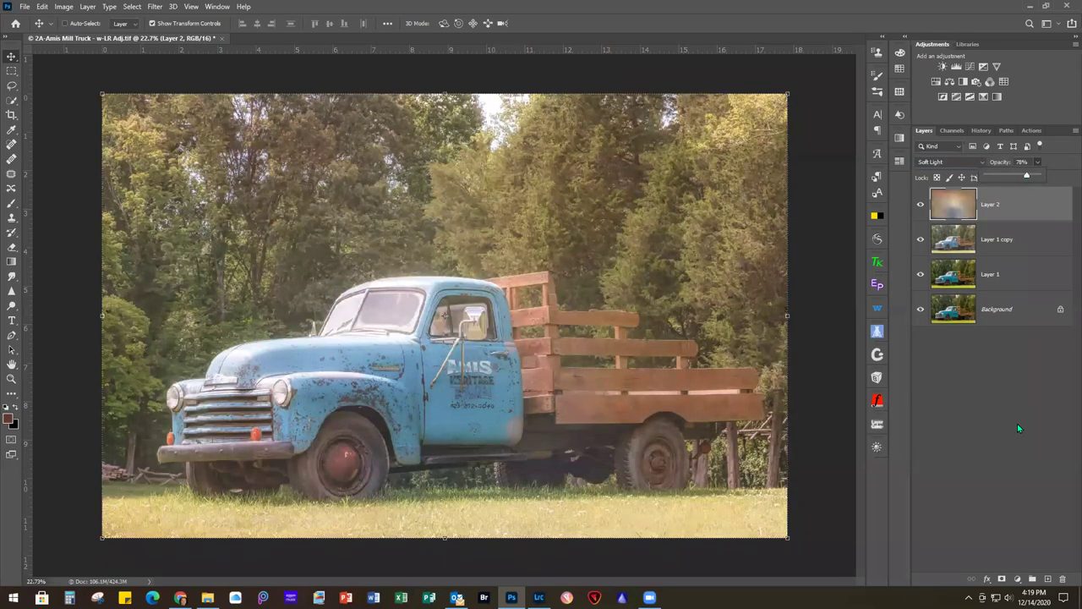
key(Return)
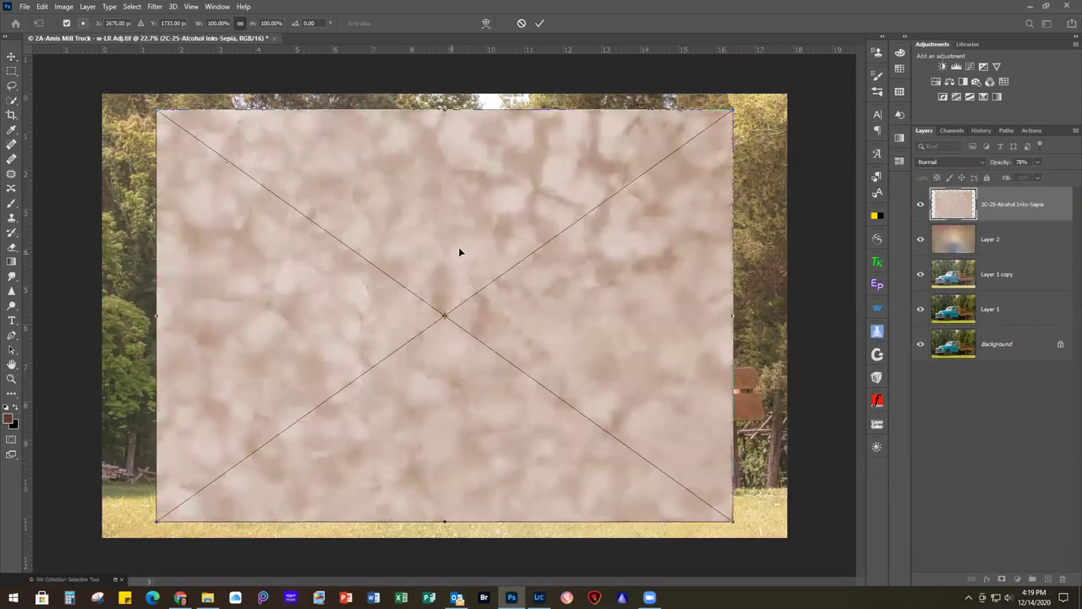
Stretch the placed 2C-25-Alcohol Inks-Sepia texture to cover the whole truck photo and commit the placement
drag(459, 252, 405, 234)
drag(679, 506, 787, 538)
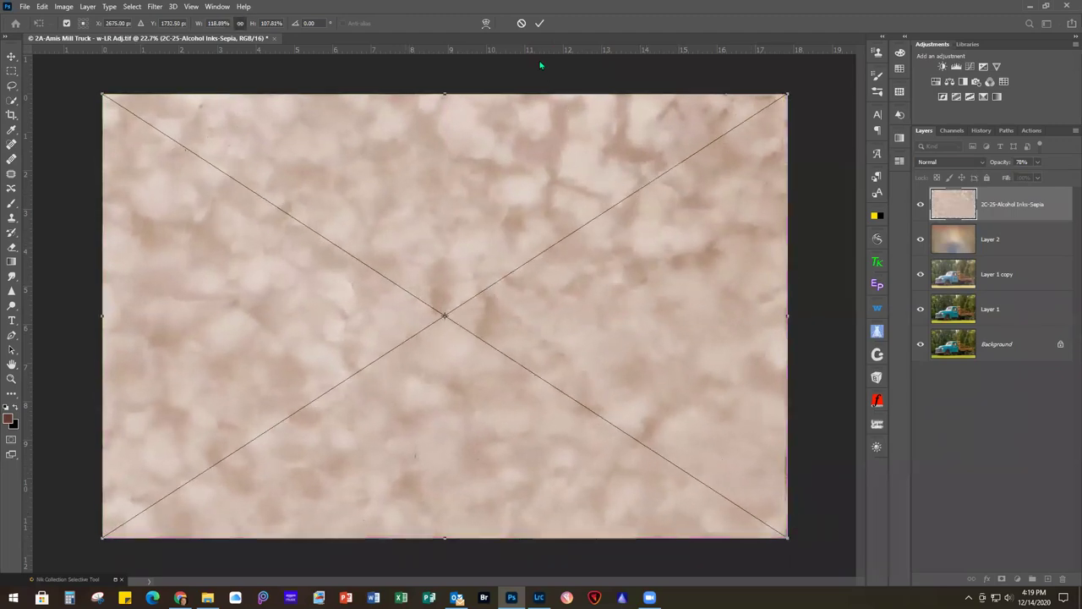
click(540, 24)
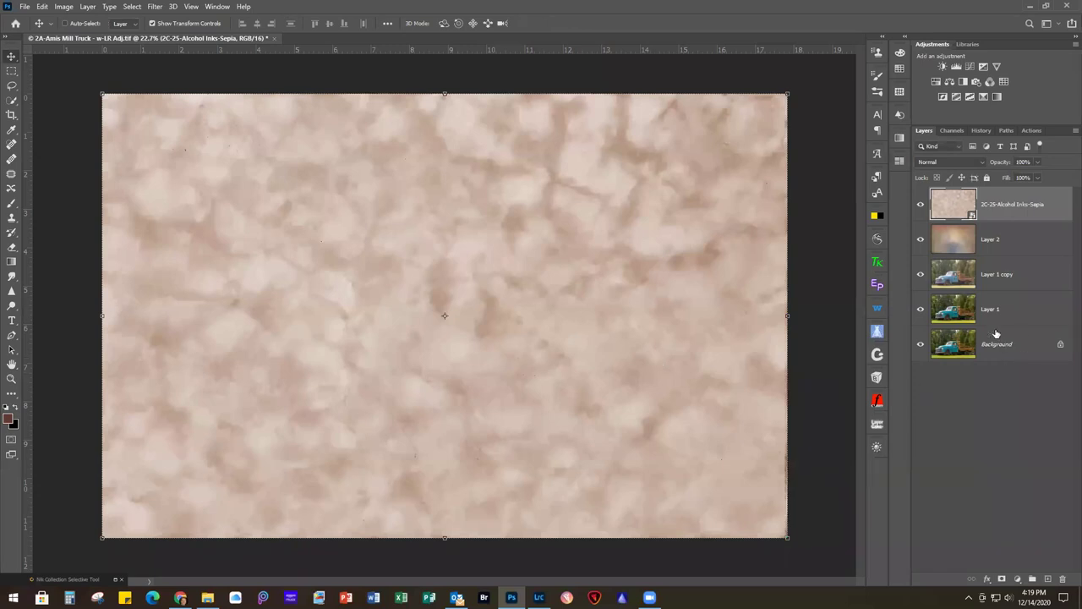
Blend the Alcohol Inks-Sepia layer with Soft Light at 43% opacity
click(952, 163)
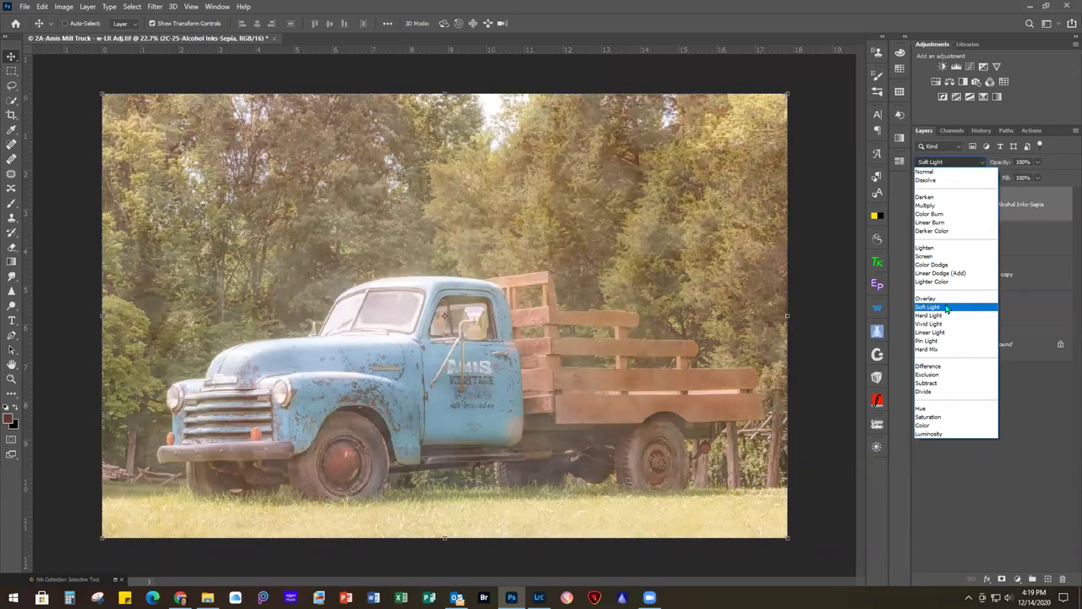
click(948, 308)
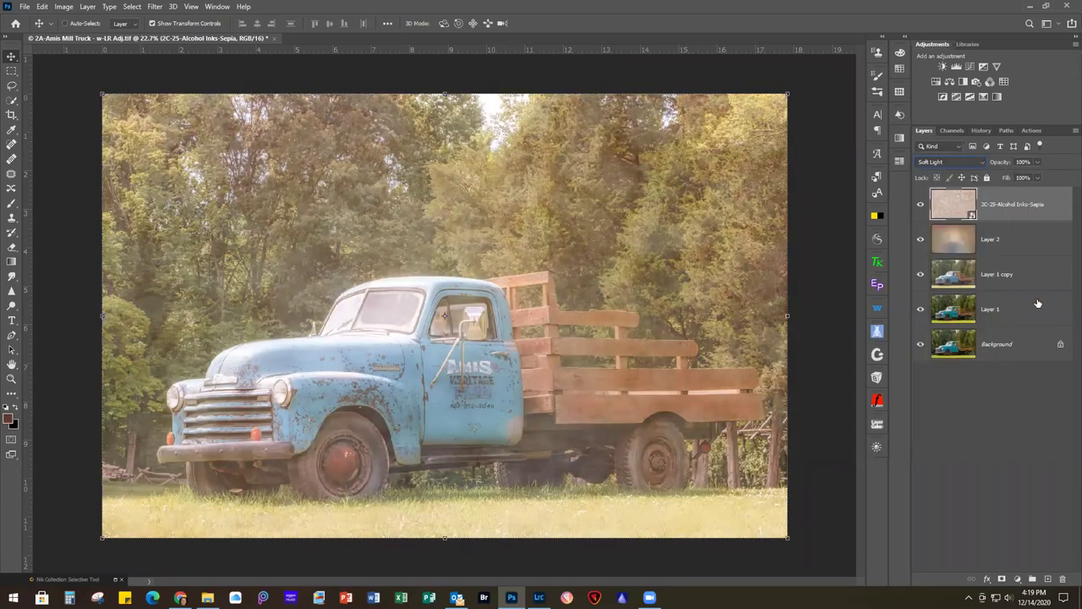
click(1037, 162)
drag(1041, 178, 1009, 177)
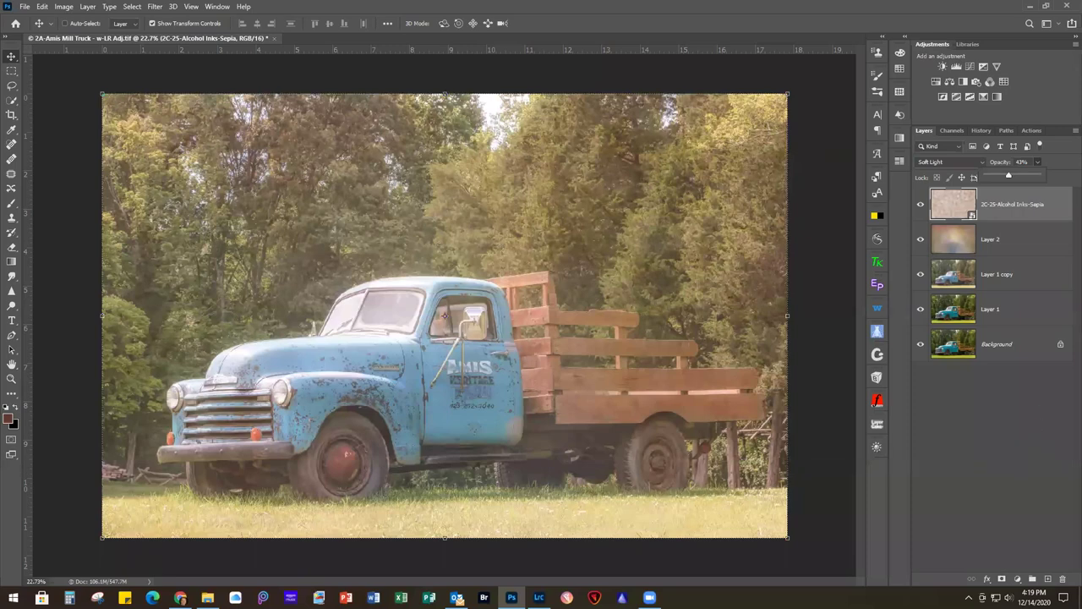
key(Return)
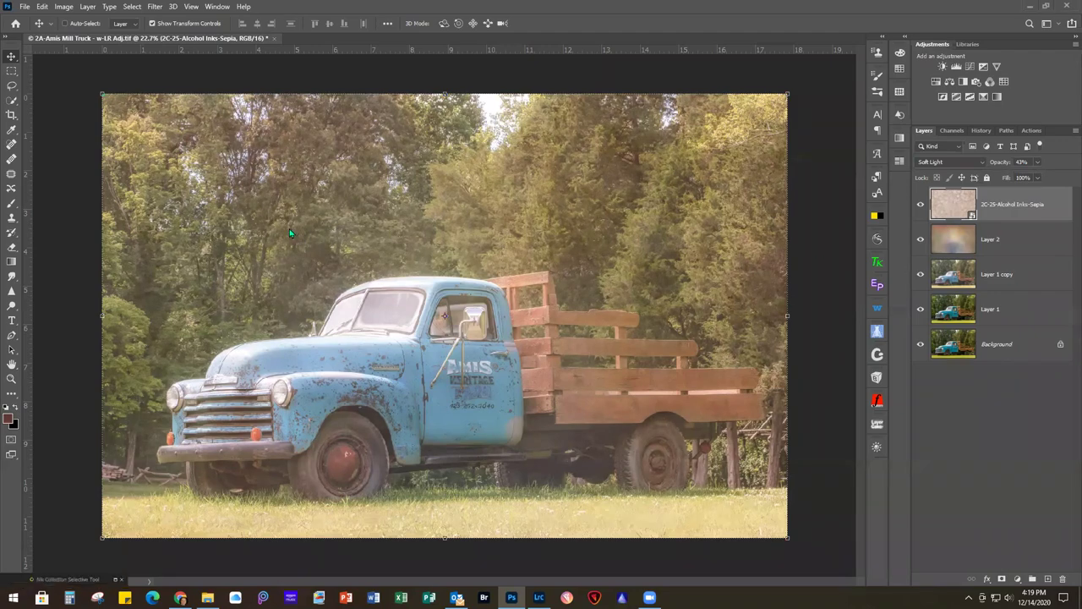
Align the placed 2D-Dark Frame Grunge 3 frame with the photo's upper-left corner, stretch it over the full canvas and commit it
key(ctrl+t)
drag(474, 215, 420, 184)
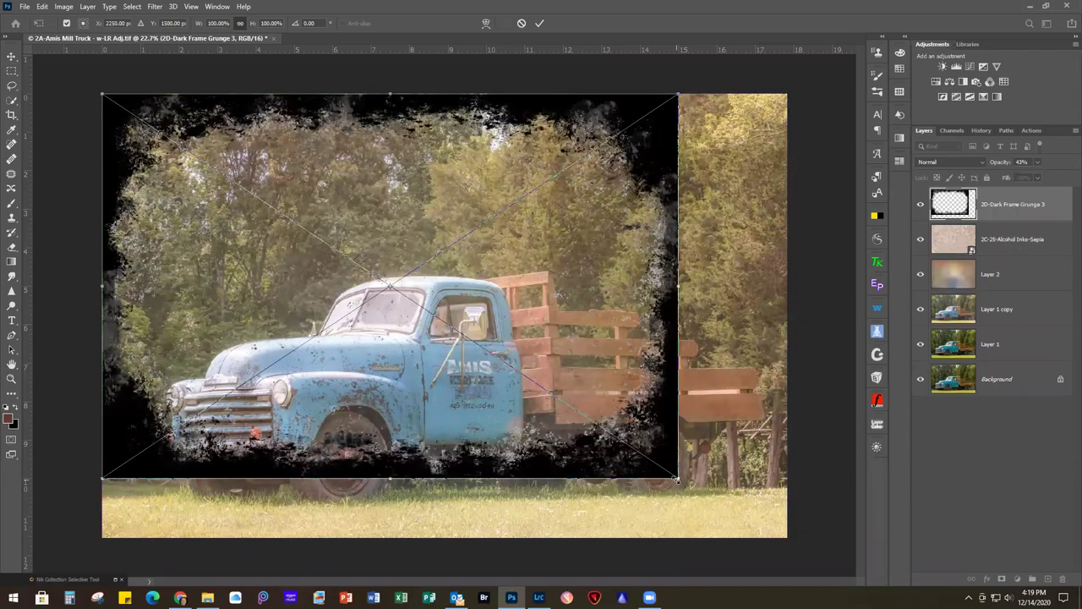
drag(675, 479, 789, 537)
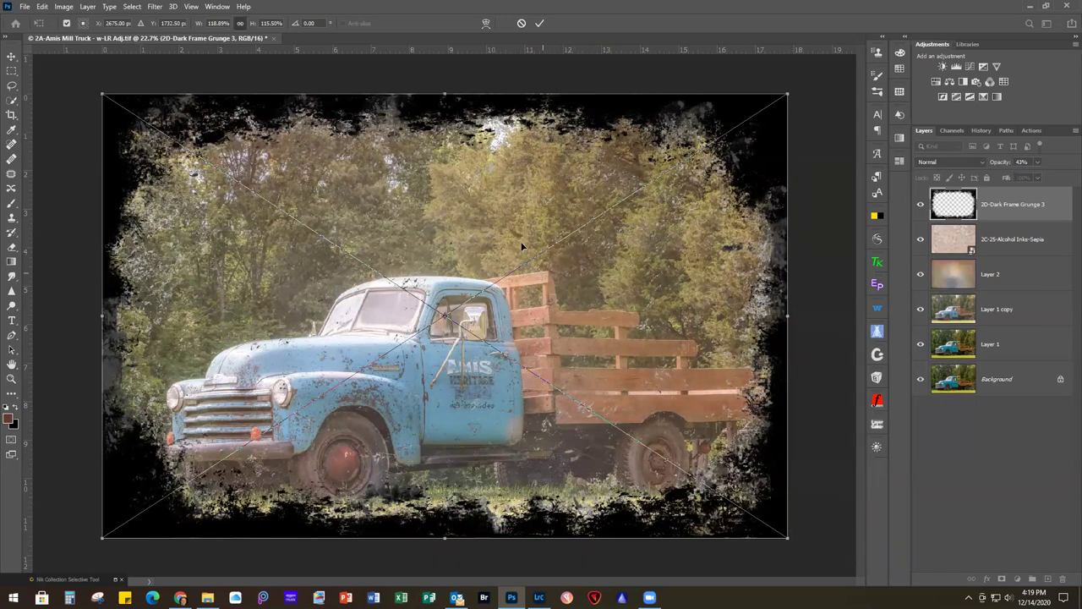
click(540, 22)
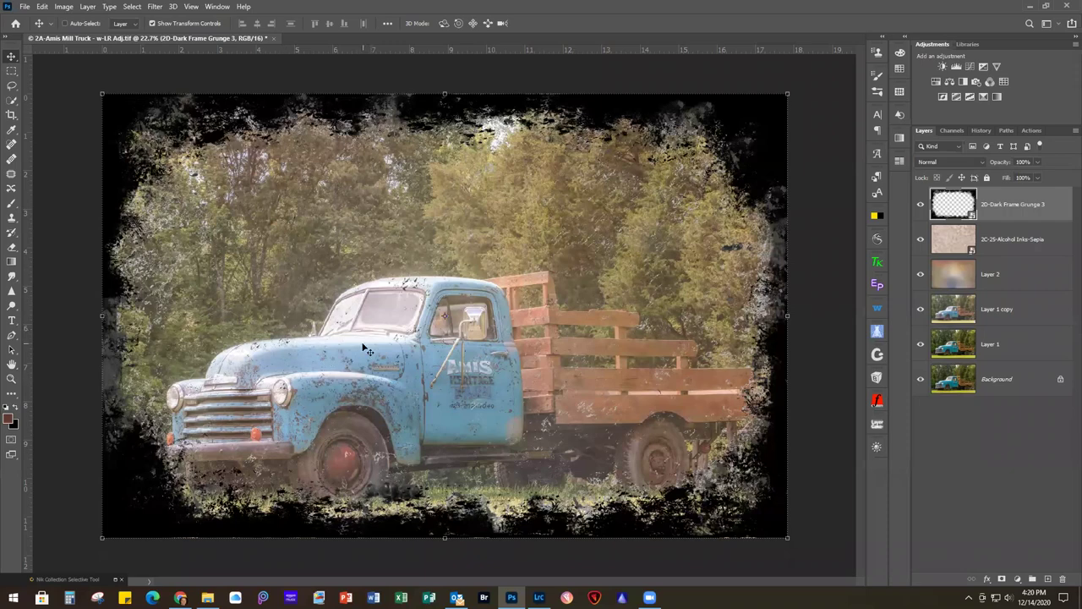
Reset the colours with white as the foreground and rasterize the 2D-Dark Frame Grunge 3 layer
click(6, 407)
click(16, 410)
right_click(1047, 199)
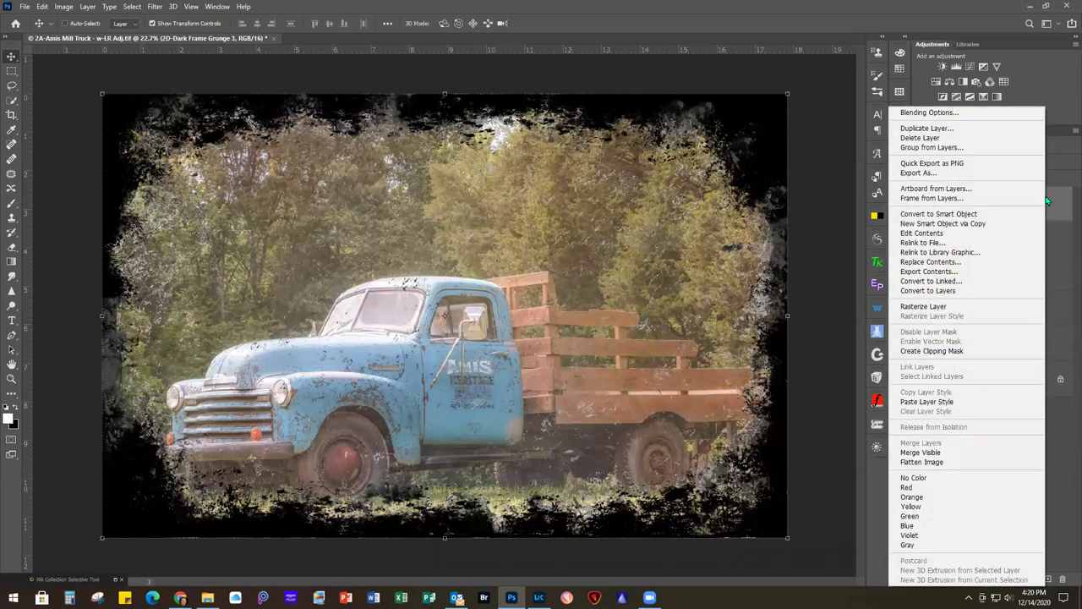
click(923, 307)
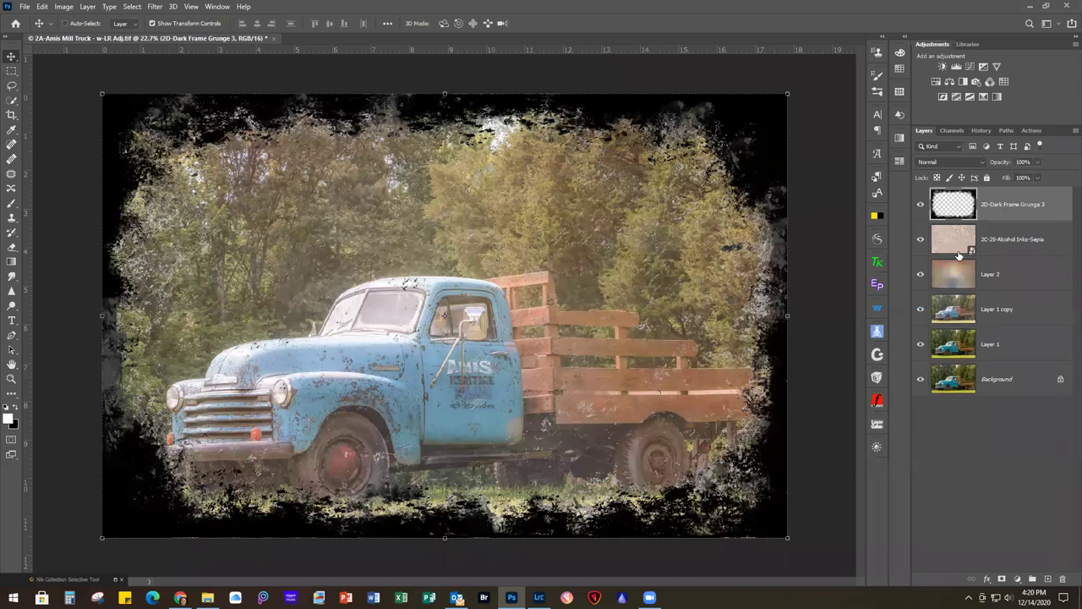
Try filling the grunge frame with white while its transparent pixels are locked, and return it to black with the lock off
click(937, 179)
key(ctrl+BackSpace)
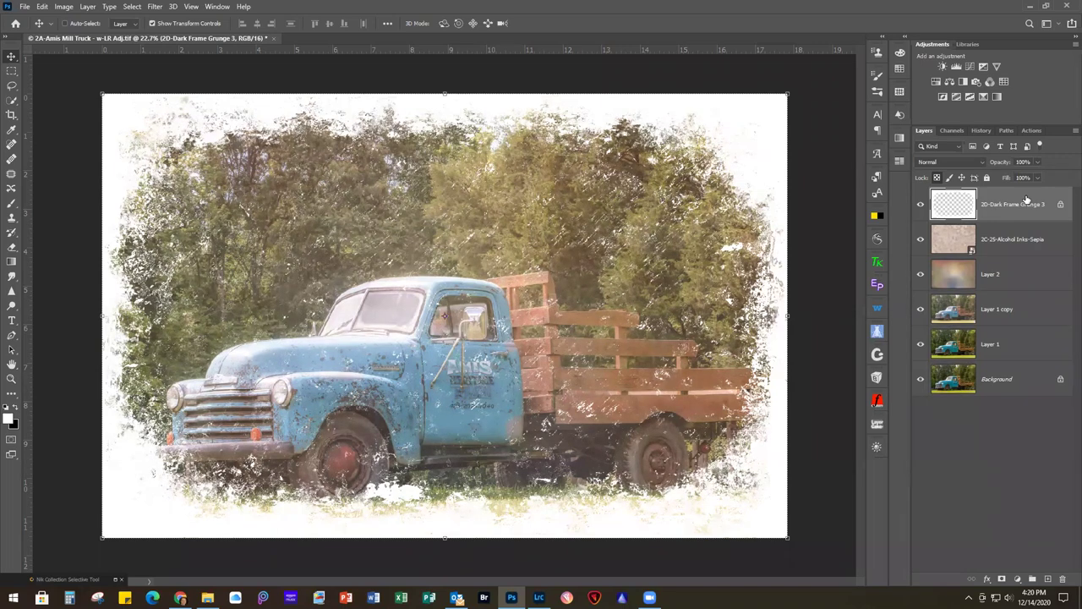
key(ctrl+i)
key(slash)
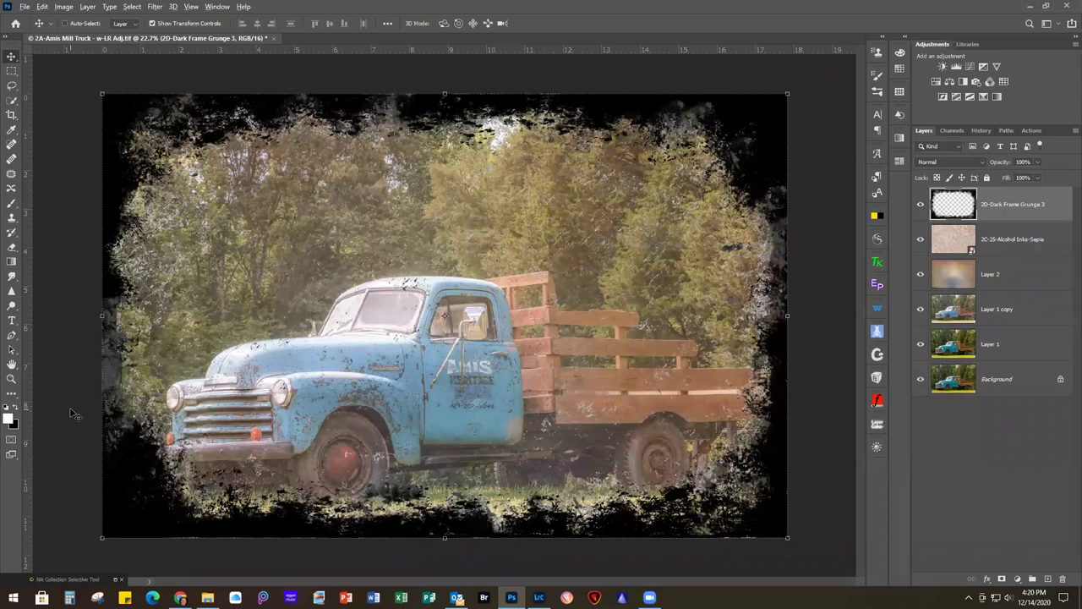
Invert the grunge frame layer to white and lower its opacity to 55%
key(ctrl+i)
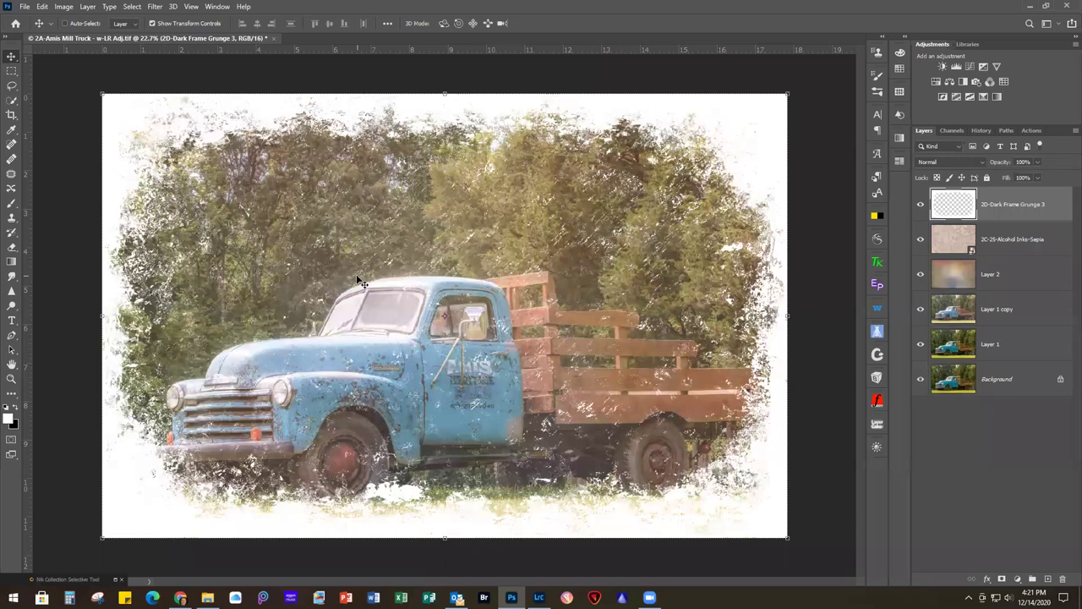
click(1037, 162)
drag(1041, 176, 1015, 177)
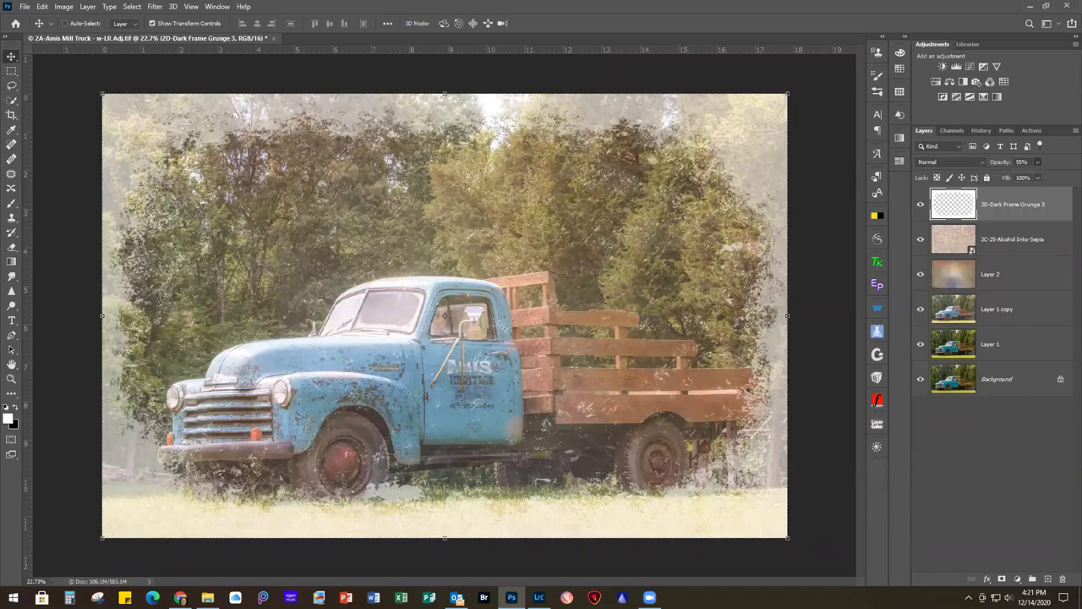
Align the placed 2E-PS 68-Leaf Watercolor - Brown texture with the photo's upper-left corner, stretch it over the full canvas and commit it
key(ctrl+t)
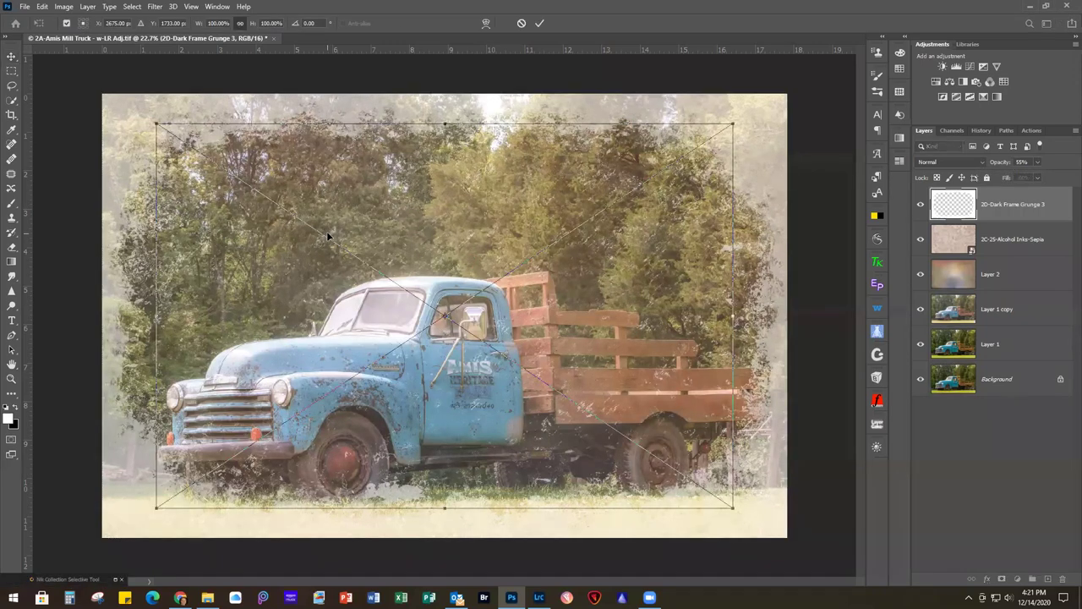
key(Return)
drag(466, 218, 410, 186)
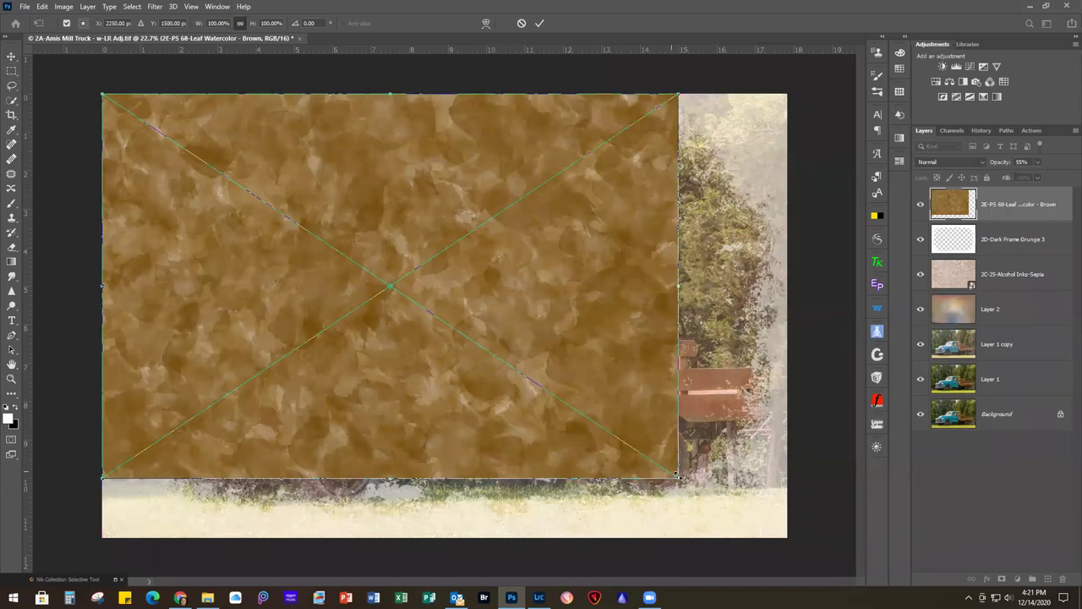
drag(678, 476, 788, 536)
click(540, 22)
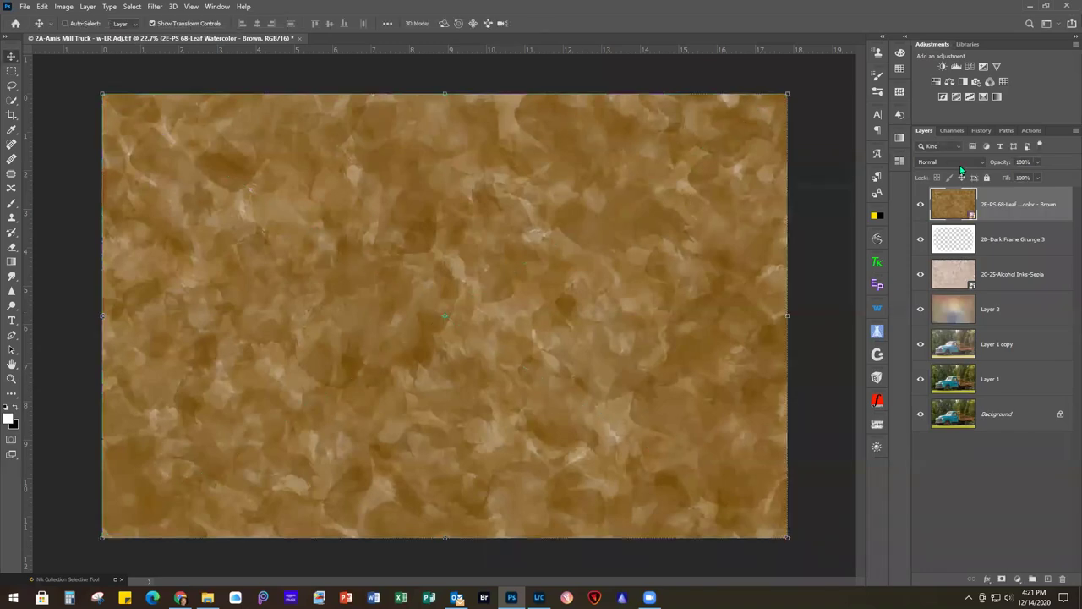
Blend the Leaf Watercolor - Brown layer with Soft Light at 60% opacity
click(952, 162)
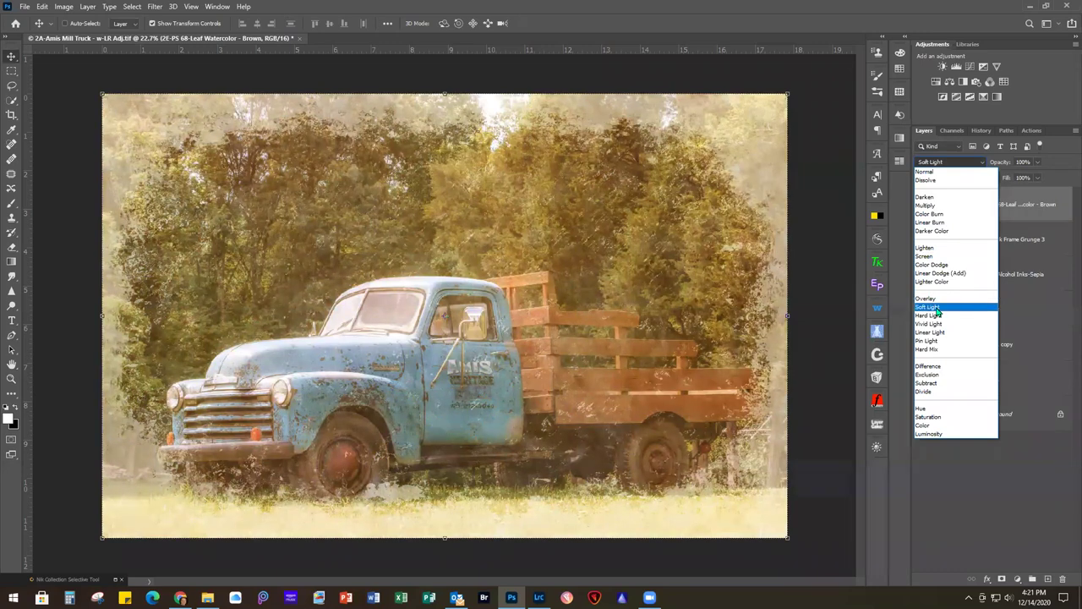
click(935, 306)
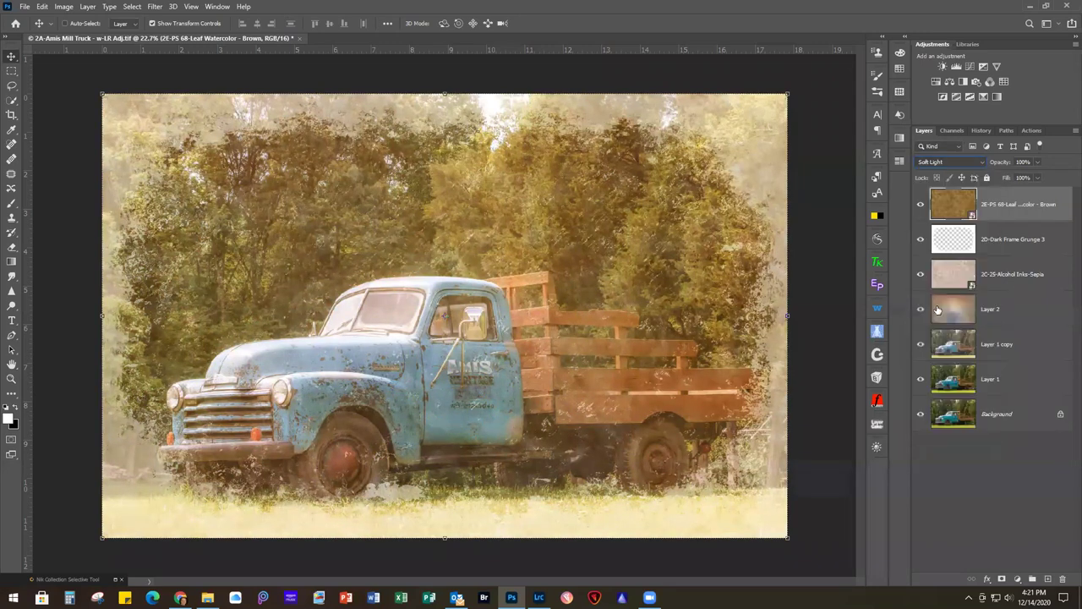
click(1038, 163)
drag(1039, 179, 1017, 179)
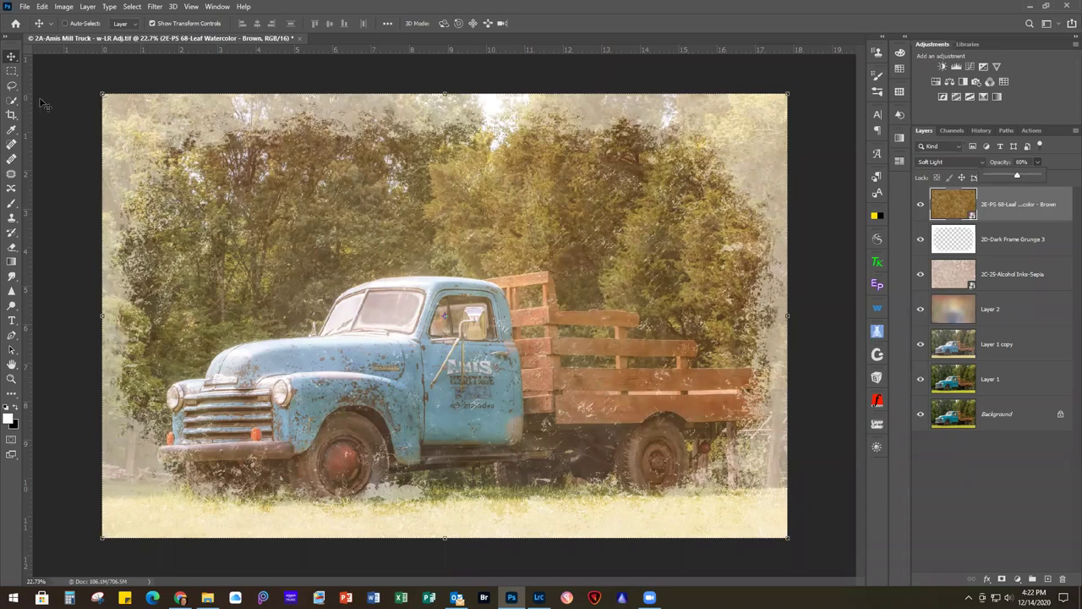
Close the Amis Mill Truck document and answer the save prompt
click(24, 7)
click(38, 88)
click(536, 222)
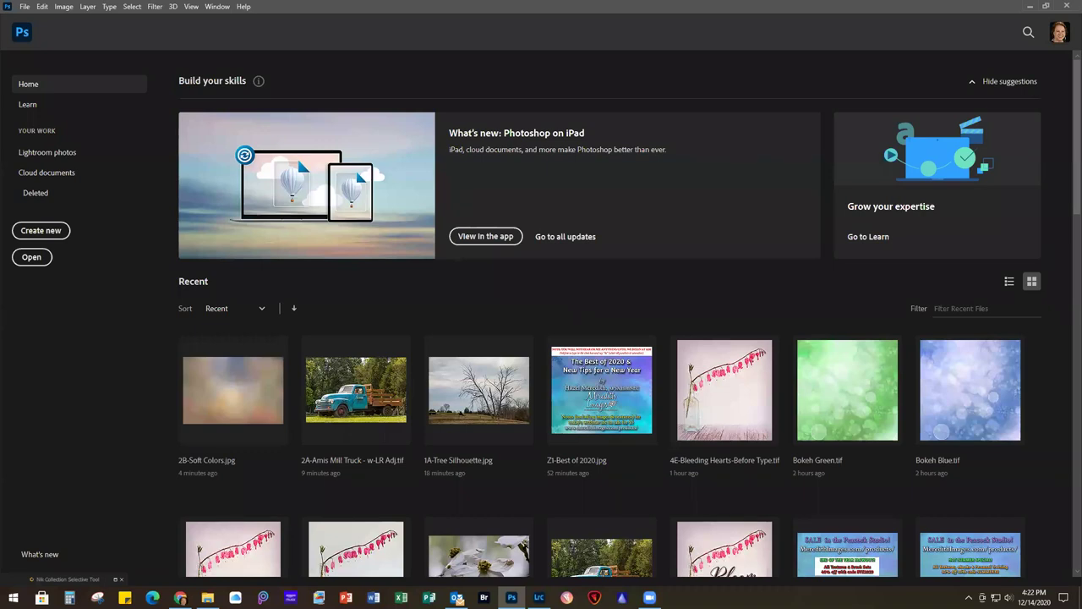
Open 3A-Roaring Fork Dogwoods.jpg and 3B-Roaring Fork Dogwoods Cropped.tif from File Explorer and fit the cropped photo to the window
click(208, 597)
scroll(562, 411, down, 1)
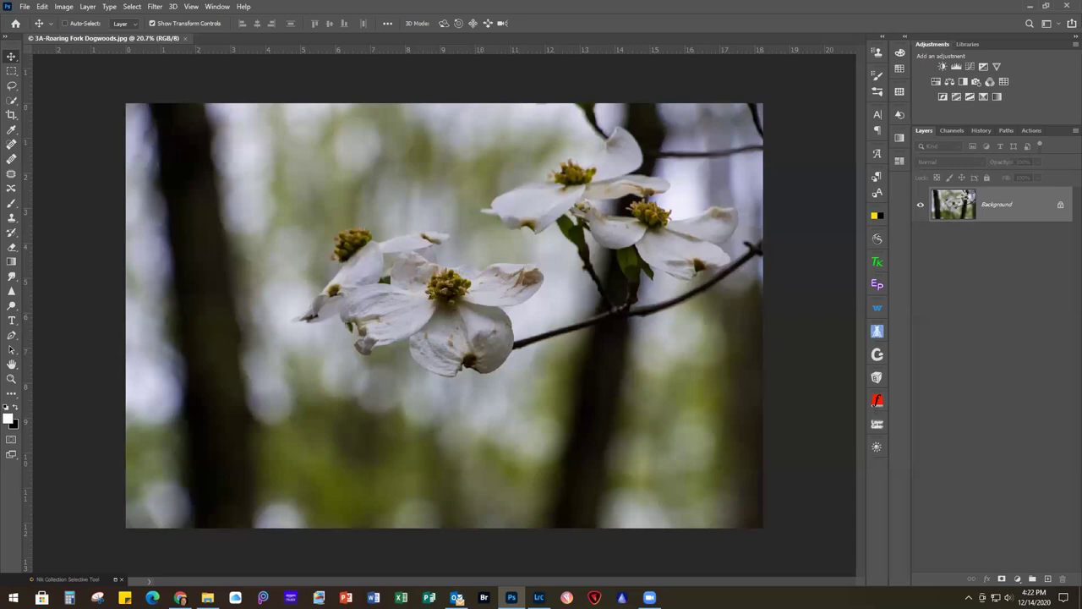
key(super+e)
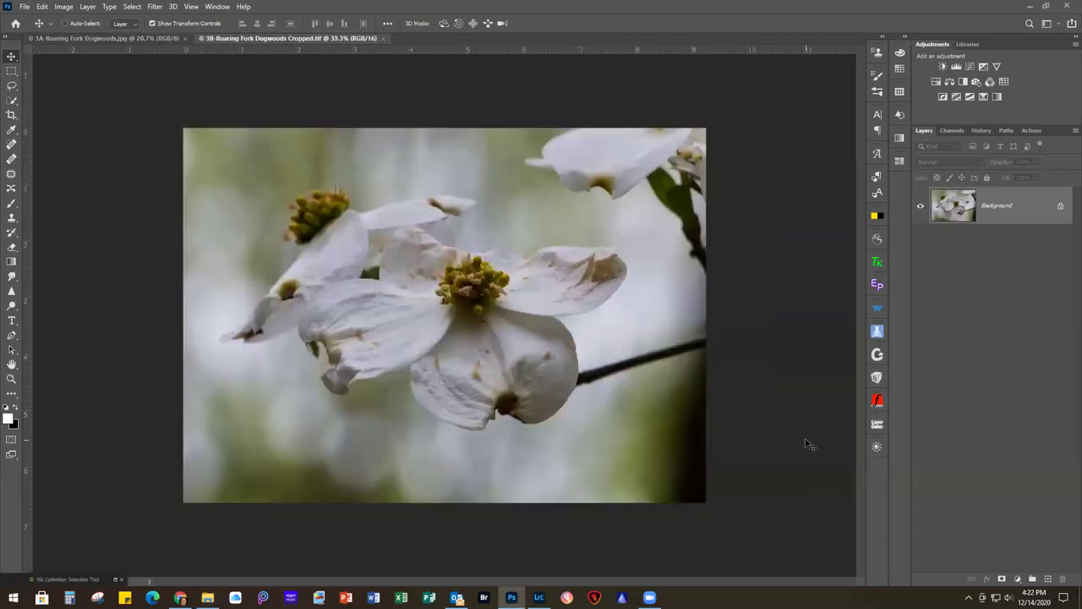
key(ctrl+0)
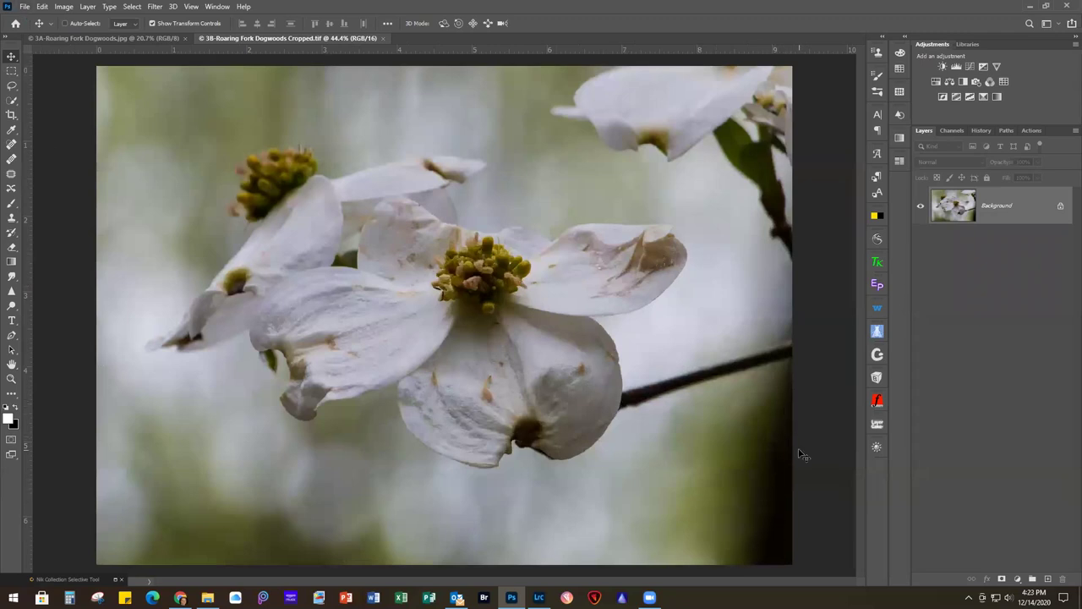
Duplicate the Background layer and remove the brown blemishes from the main dogwood blossom's petals with the content-aware Spot Healing Brush
key(ctrl+j)
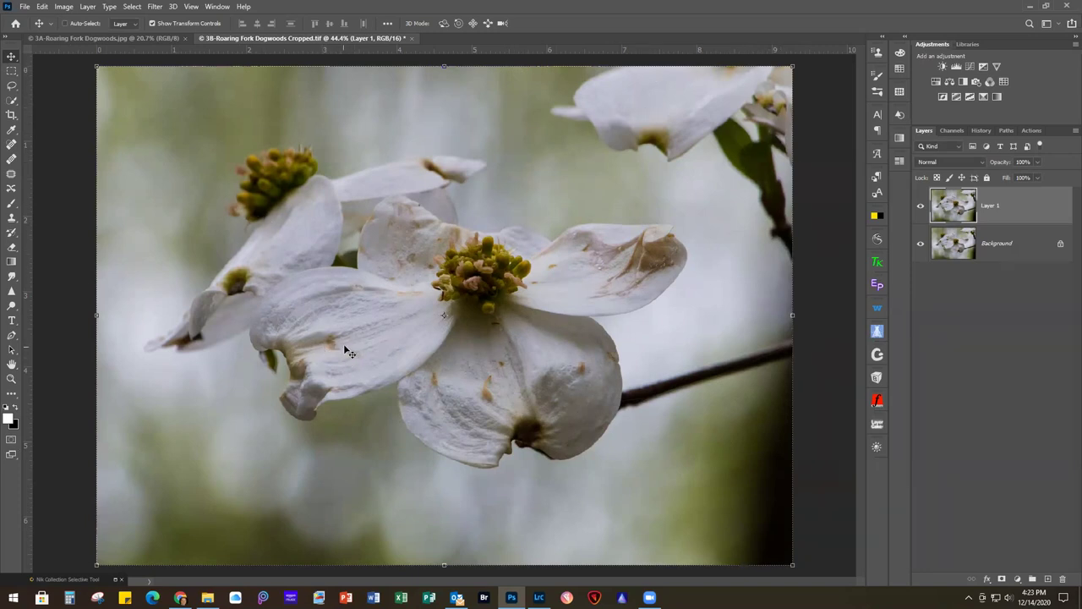
click(13, 145)
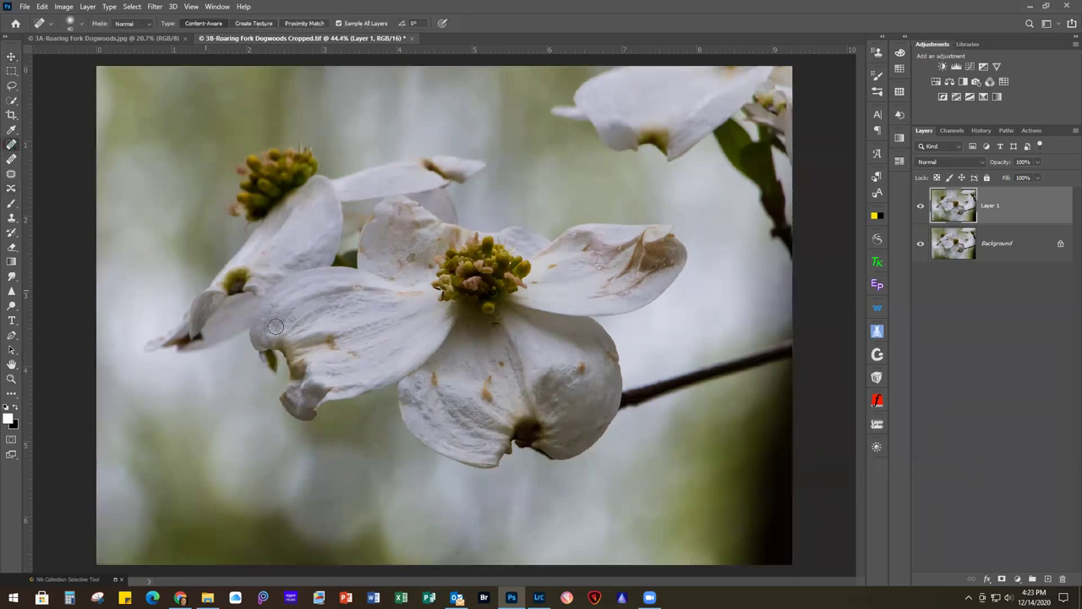
click(344, 356)
click(401, 262)
click(376, 220)
click(421, 230)
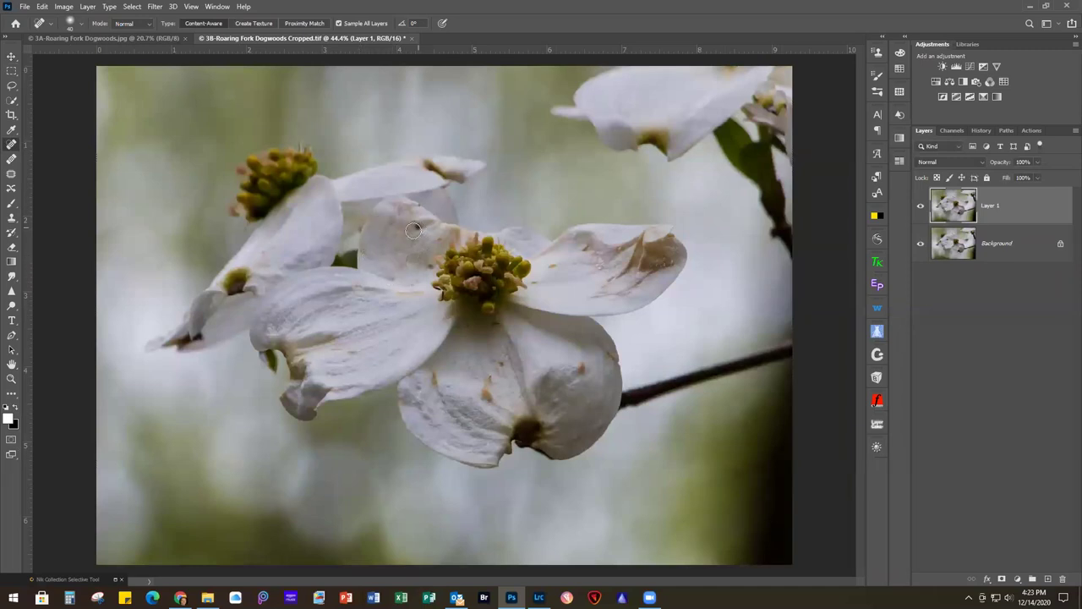
click(485, 386)
click(434, 373)
click(487, 392)
click(499, 365)
click(580, 367)
click(554, 265)
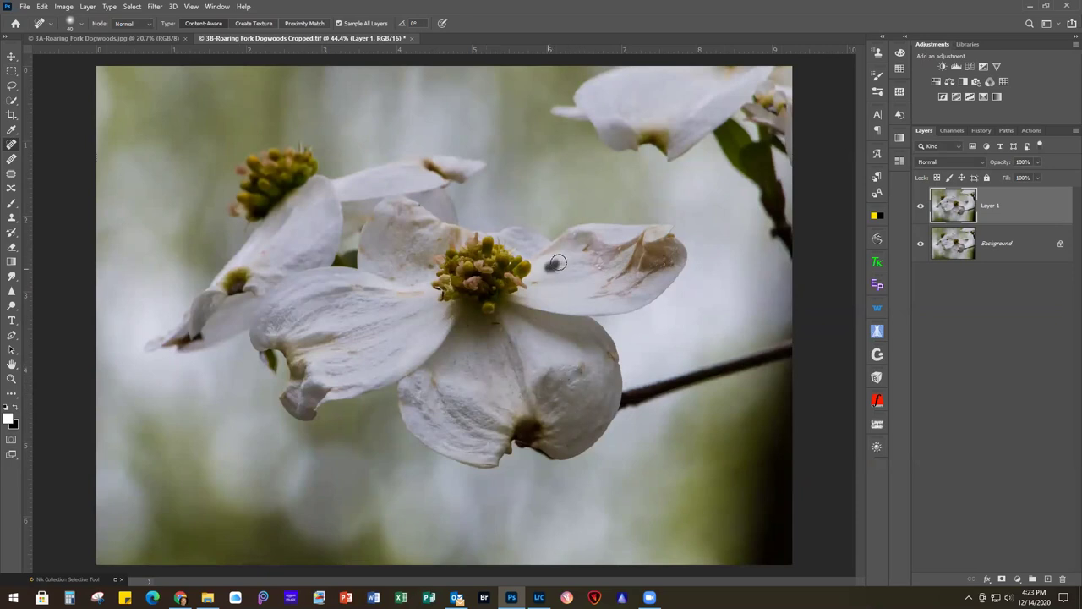
click(587, 251)
click(534, 282)
click(620, 371)
click(606, 356)
click(580, 369)
click(425, 255)
click(427, 274)
click(428, 266)
click(397, 279)
click(406, 304)
Add a new empty layer and set up the Brush tool with foreground colour 798055
click(1048, 579)
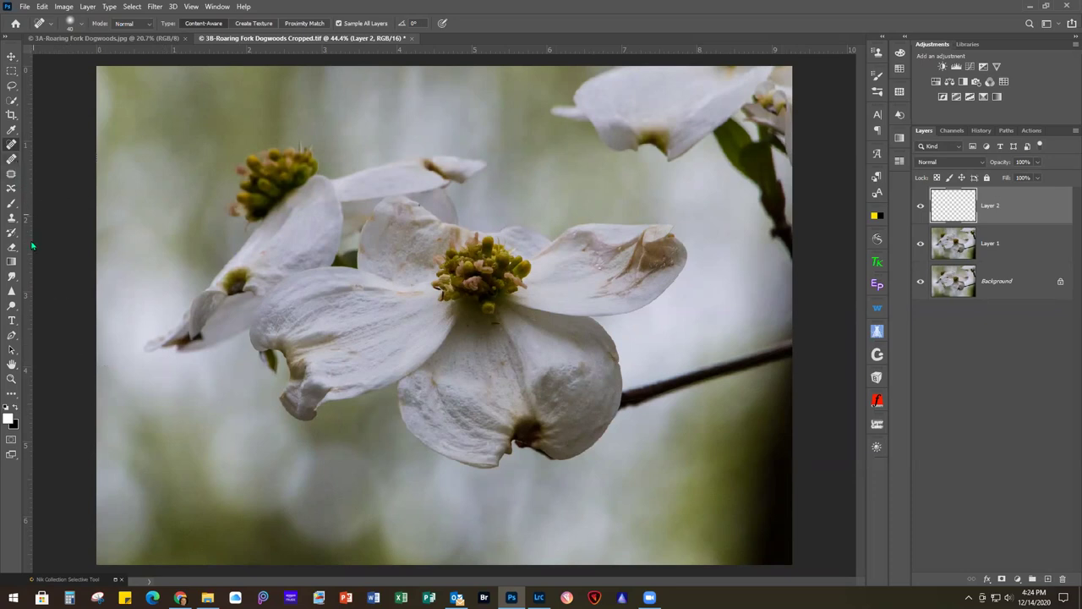
click(11, 205)
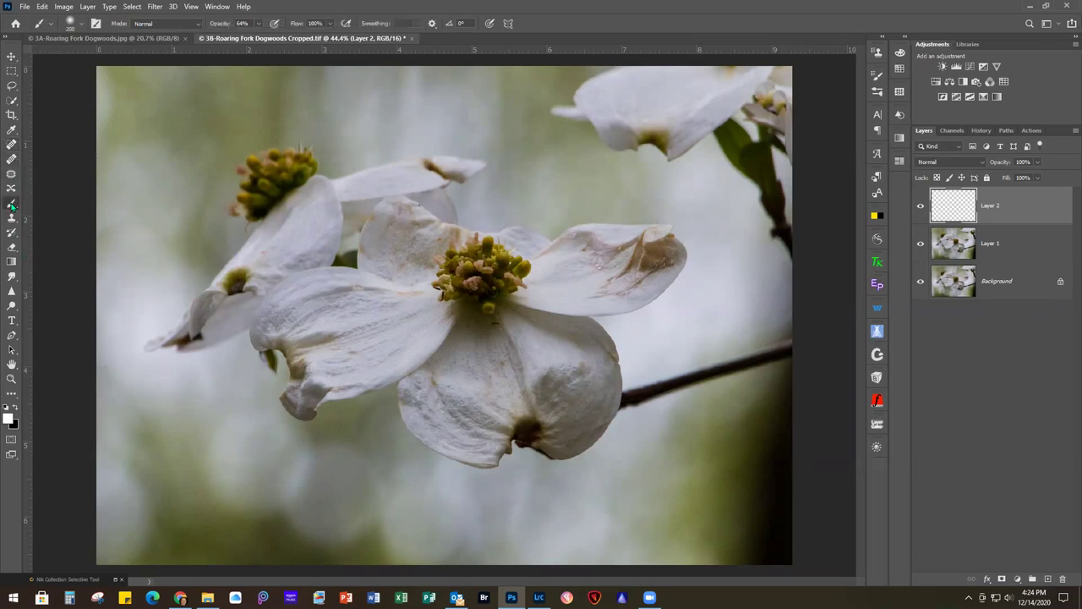
click(9, 419)
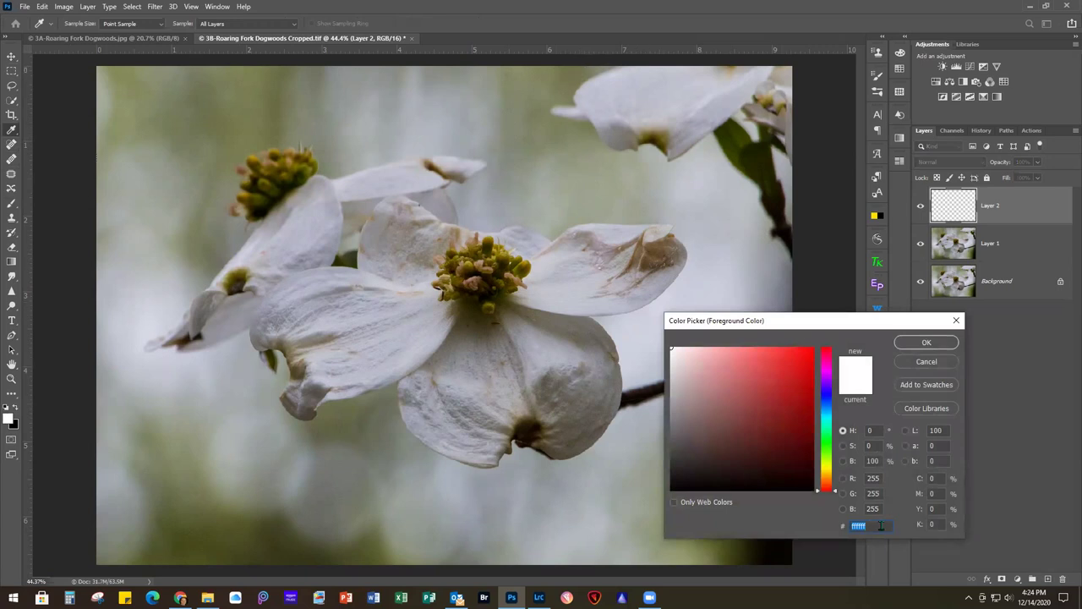
key(BackSpace)
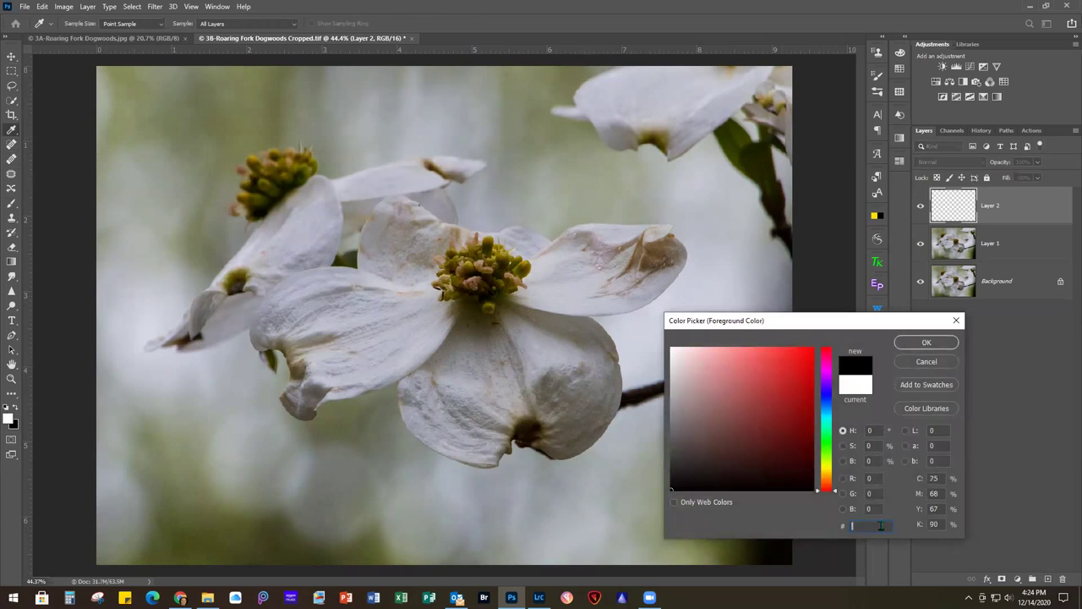
text(798055)
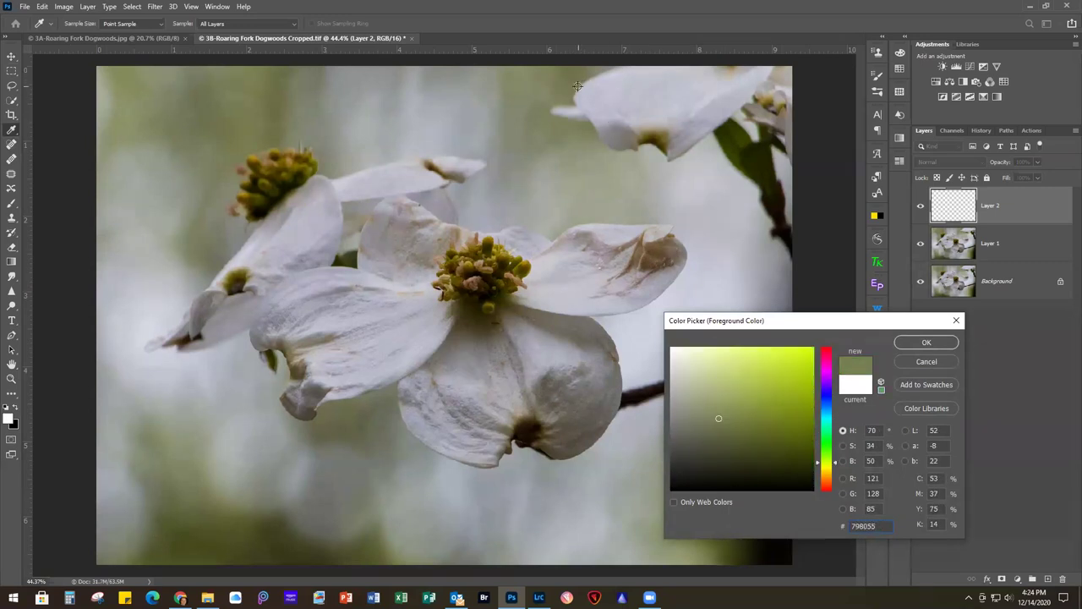
key(Return)
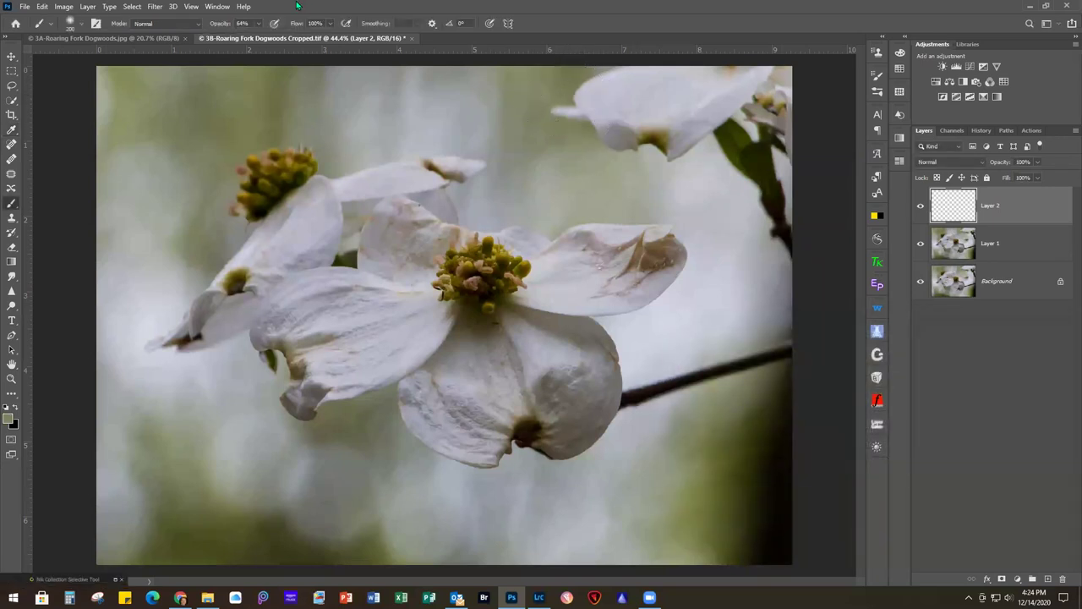
Set the brush to 26% opacity and 66% flow and dab green over the partial blossom in the photo's upper-right corner
click(258, 26)
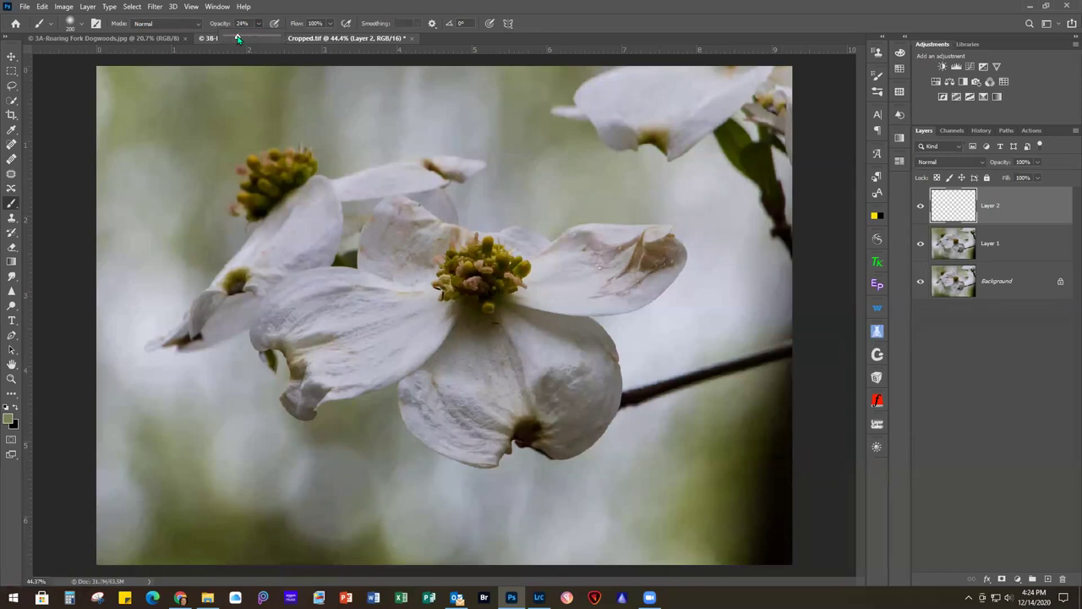
click(334, 24)
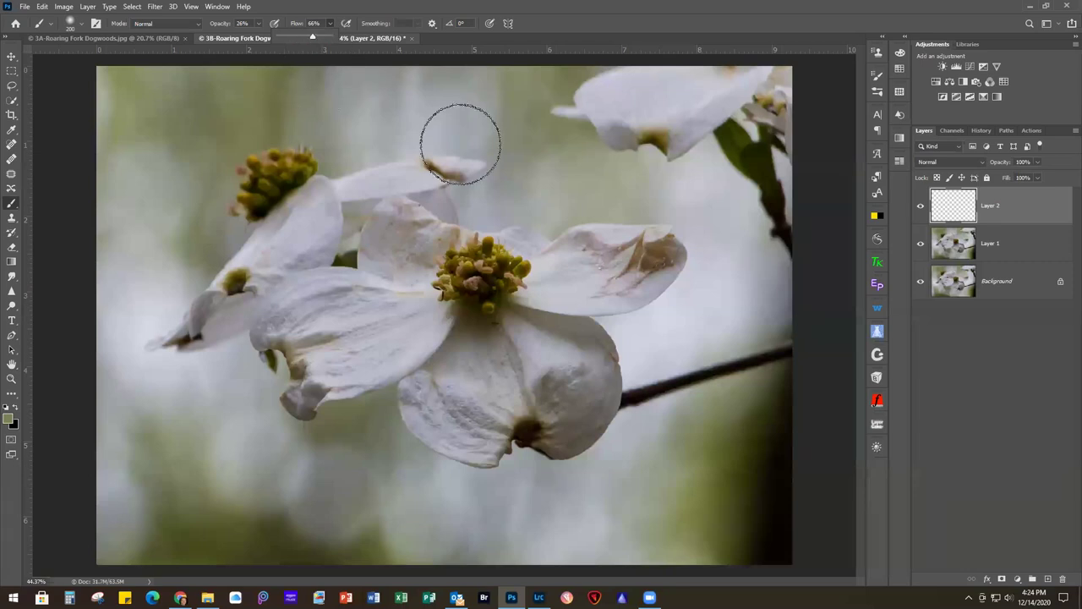
click(573, 108)
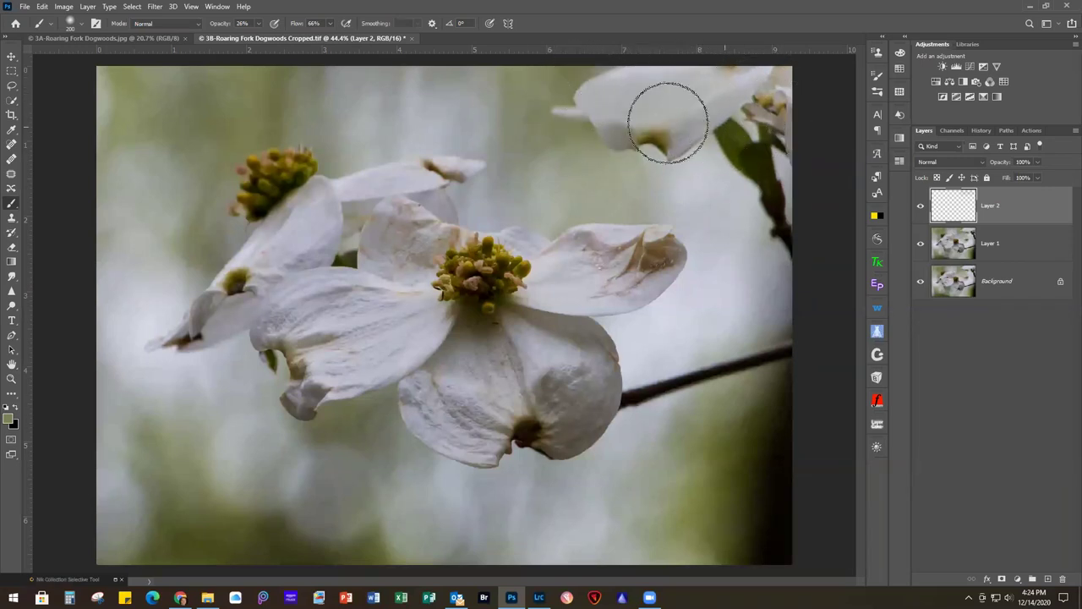
Set the brush opacity to 61% and paint green over the partial blossom and leaves in the photo's upper-right corner
click(258, 24)
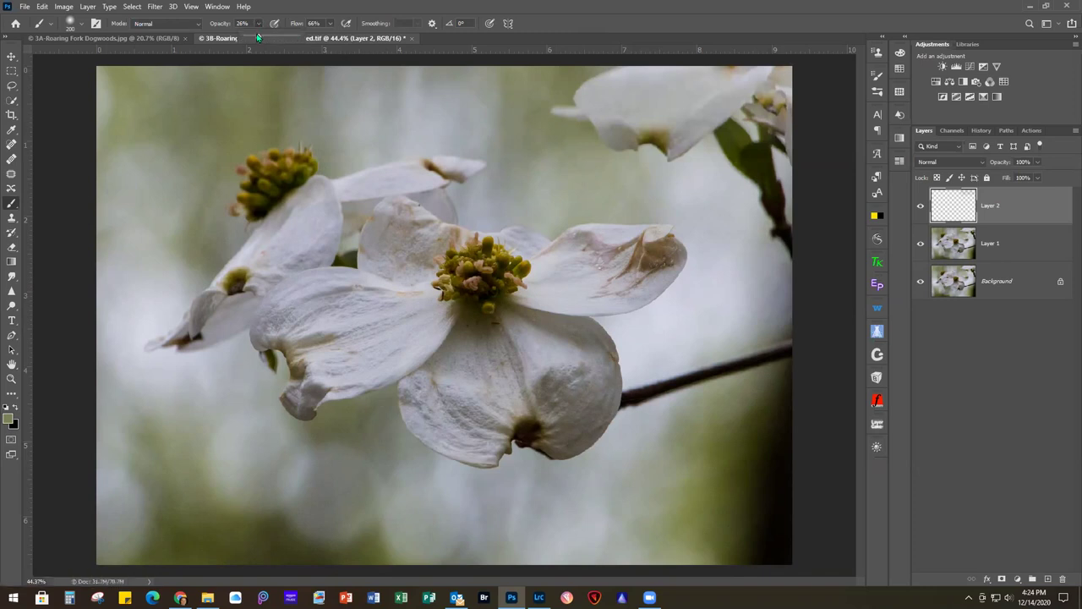
drag(276, 39, 277, 39)
mouse_move(579, 116)
mouse_down()
mouse_move(607, 73)
mouse_move(643, 96)
mouse_move(652, 146)
mouse_move(676, 159)
mouse_move(723, 110)
mouse_move(738, 126)
mouse_move(746, 100)
mouse_move(770, 145)
mouse_move(768, 232)
mouse_move(778, 244)
mouse_move(796, 235)
mouse_move(768, 92)
mouse_up()
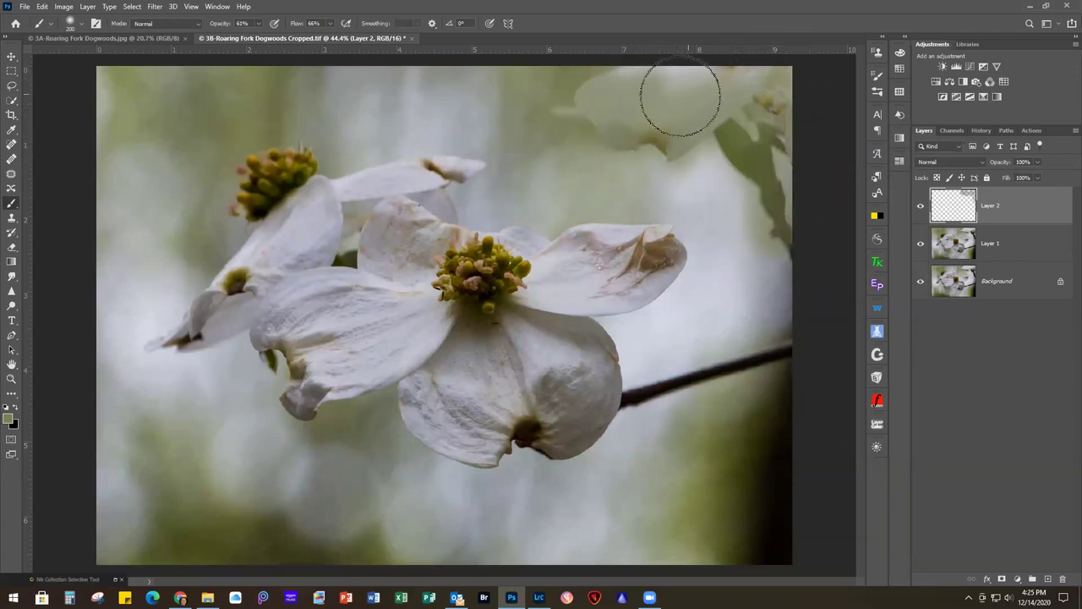
mouse_move(779, 274)
mouse_down()
mouse_move(695, 116)
mouse_move(659, 143)
mouse_move(606, 142)
mouse_move(616, 104)
mouse_move(600, 71)
mouse_move(590, 109)
mouse_move(574, 91)
mouse_move(562, 119)
mouse_move(598, 120)
mouse_move(619, 84)
mouse_move(604, 132)
mouse_move(574, 109)
mouse_move(559, 113)
mouse_move(564, 100)
mouse_move(586, 146)
mouse_move(607, 123)
mouse_move(597, 153)
mouse_move(599, 93)
mouse_move(584, 91)
mouse_move(570, 114)
mouse_move(565, 79)
mouse_up()
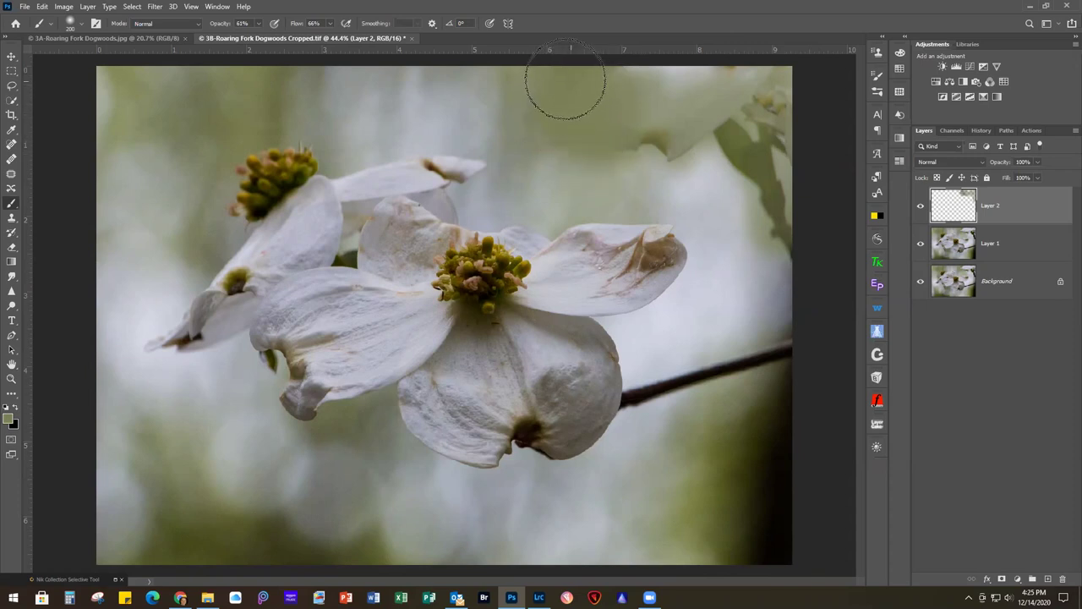
Set the brush opacity to 87%, sample grey-green a9afa3 from the photo, and paint over the leaf near its upper-right corner
click(263, 35)
drag(274, 38, 279, 38)
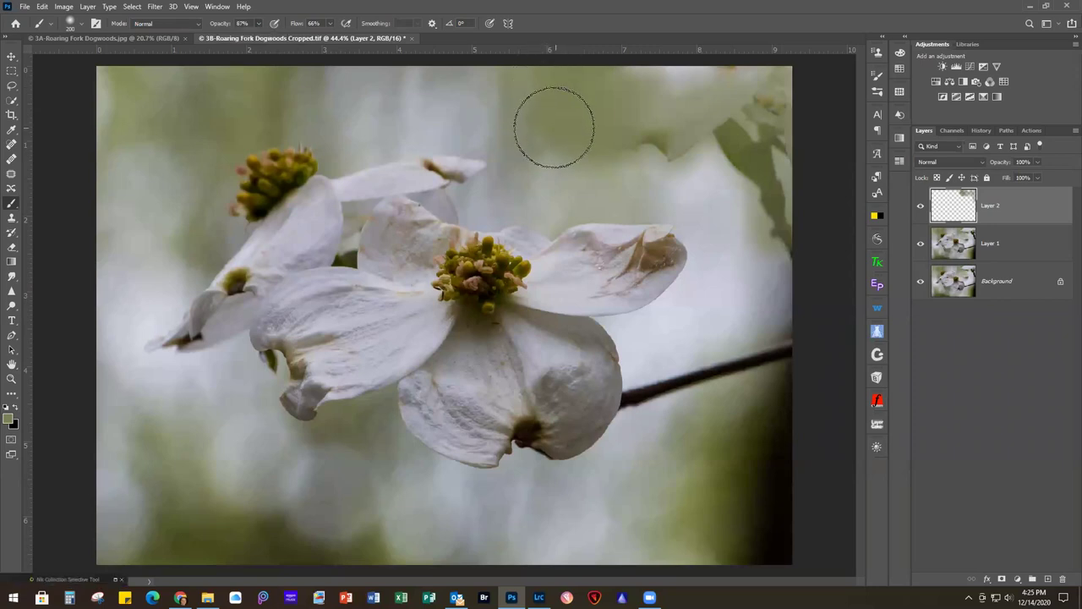
click(9, 417)
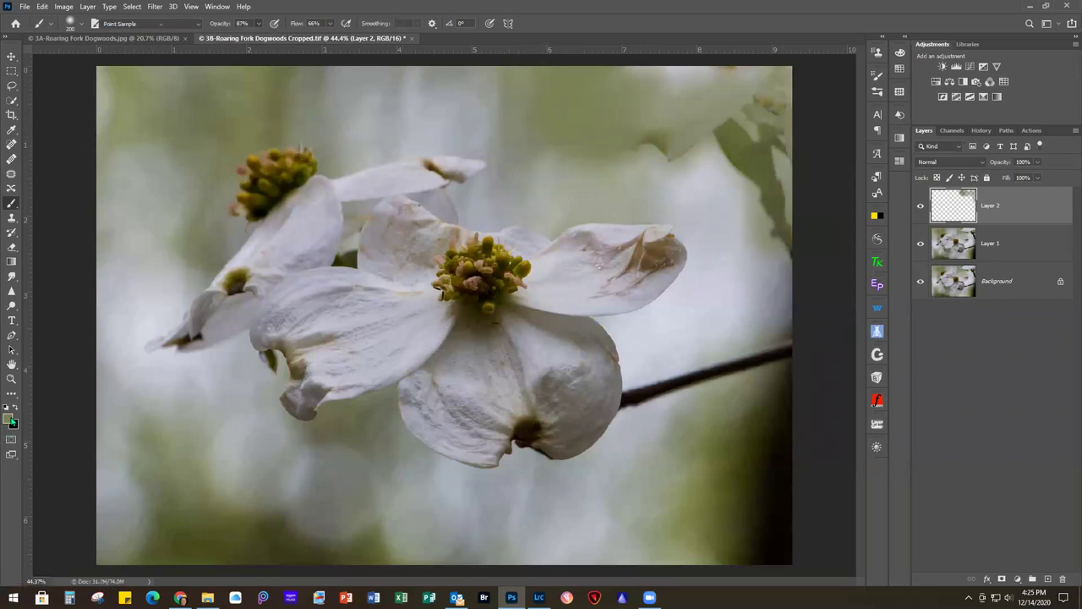
click(703, 154)
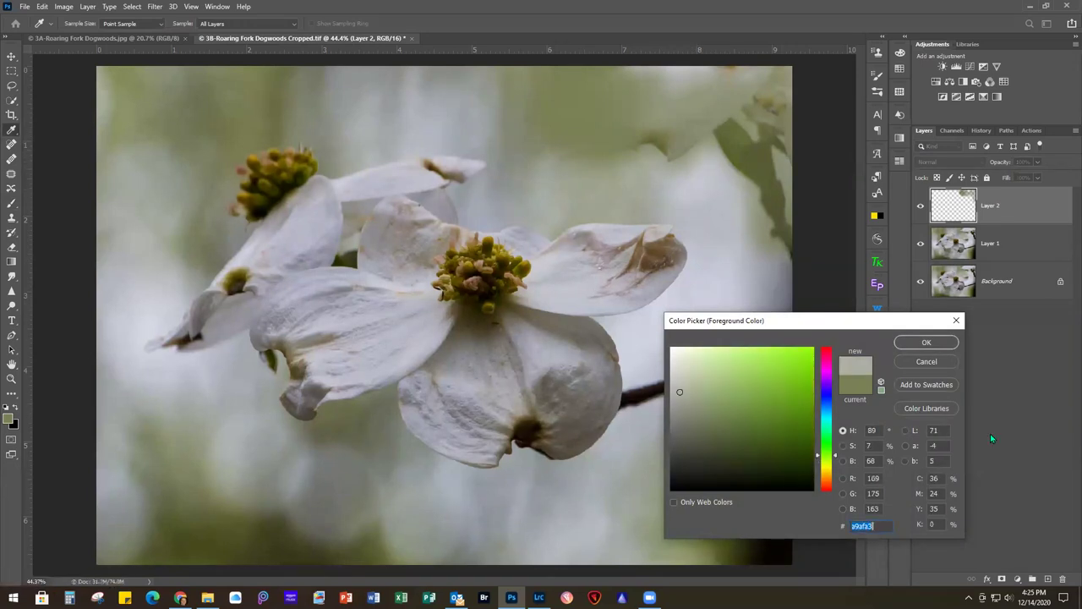
click(927, 342)
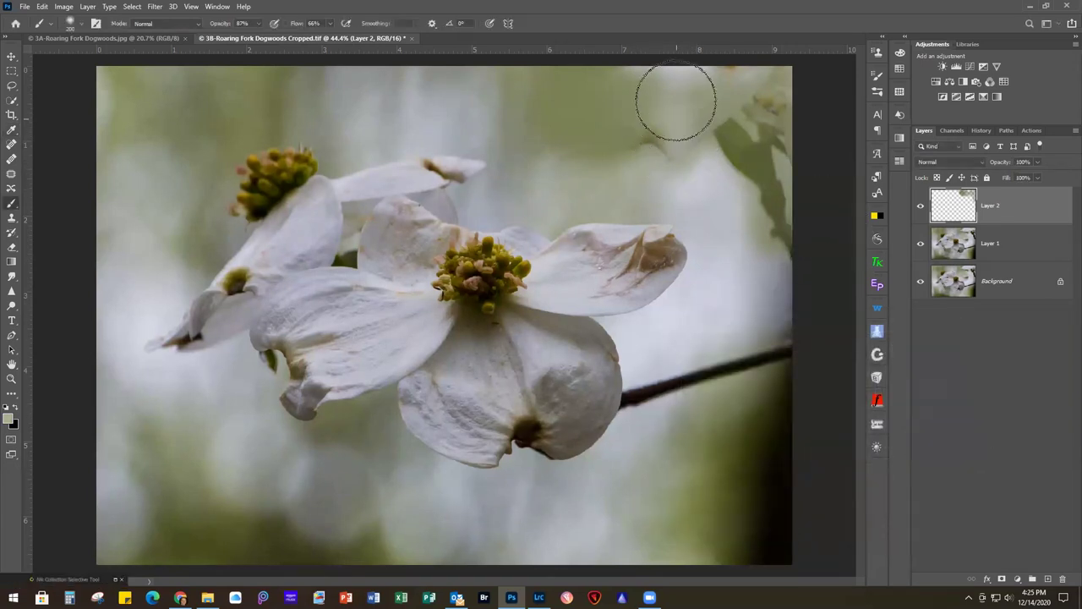
mouse_move(657, 141)
mouse_down()
mouse_move(646, 81)
mouse_move(631, 143)
mouse_move(650, 126)
mouse_move(662, 160)
mouse_move(673, 122)
mouse_move(688, 132)
mouse_move(690, 107)
mouse_move(668, 143)
mouse_move(692, 115)
mouse_move(699, 127)
mouse_move(699, 89)
mouse_move(723, 189)
mouse_move(724, 86)
mouse_move(726, 137)
mouse_move(740, 98)
mouse_move(744, 203)
mouse_up()
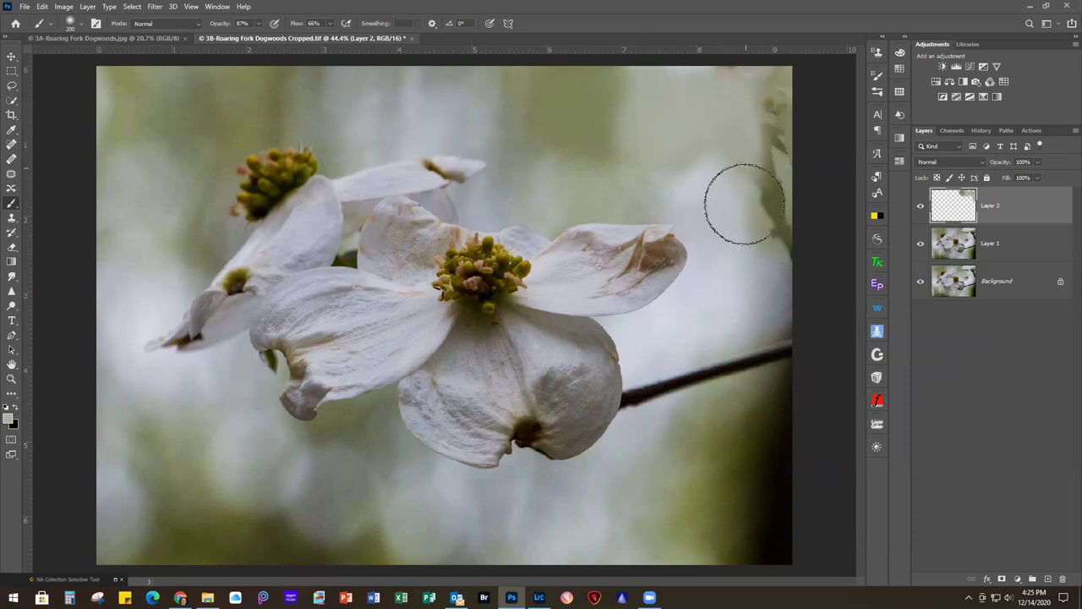
Sample colour 949a86, paint over the remaining blossom and leaves at the photo's upper-right edge, and lower the brush opacity to 29%
click(10, 420)
click(774, 249)
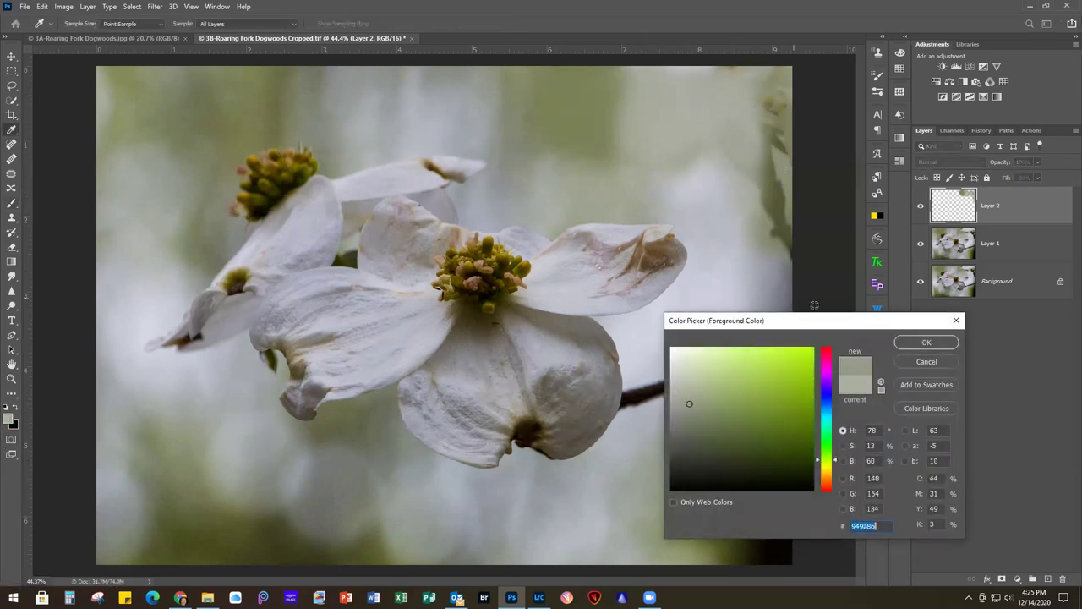
click(925, 343)
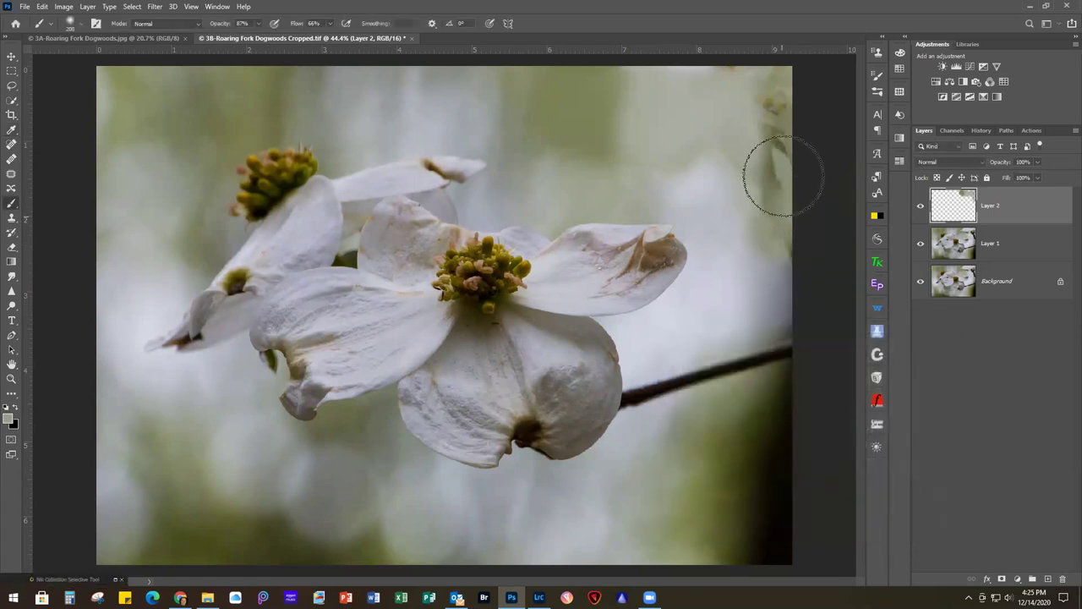
mouse_move(737, 68)
mouse_down()
mouse_move(771, 230)
mouse_move(778, 119)
mouse_move(779, 222)
mouse_move(735, 181)
mouse_move(722, 121)
mouse_move(759, 112)
mouse_move(787, 248)
mouse_move(765, 124)
mouse_up()
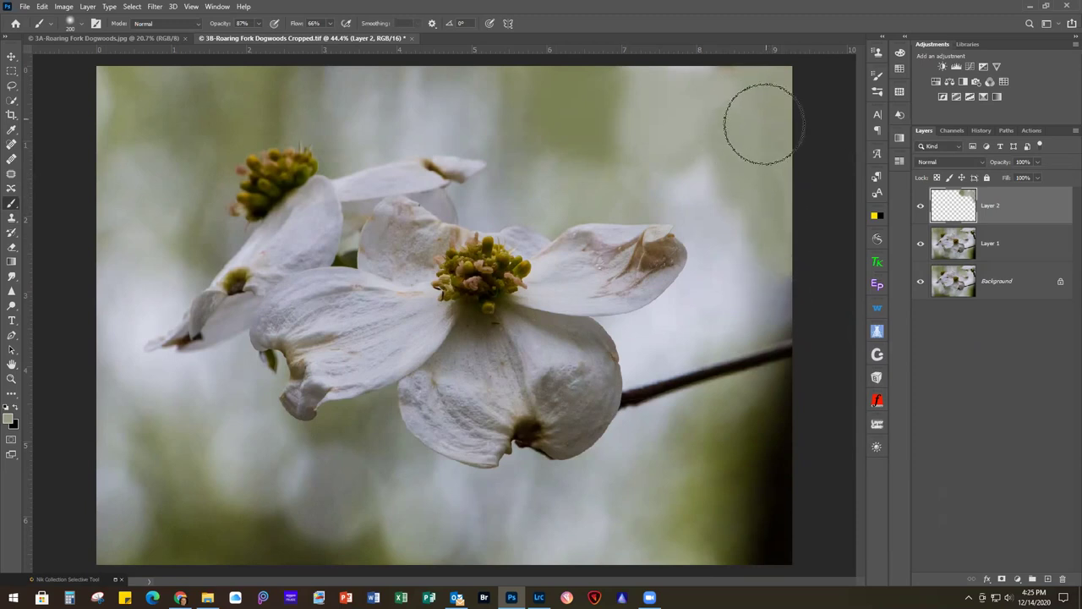
click(257, 23)
drag(228, 37, 221, 38)
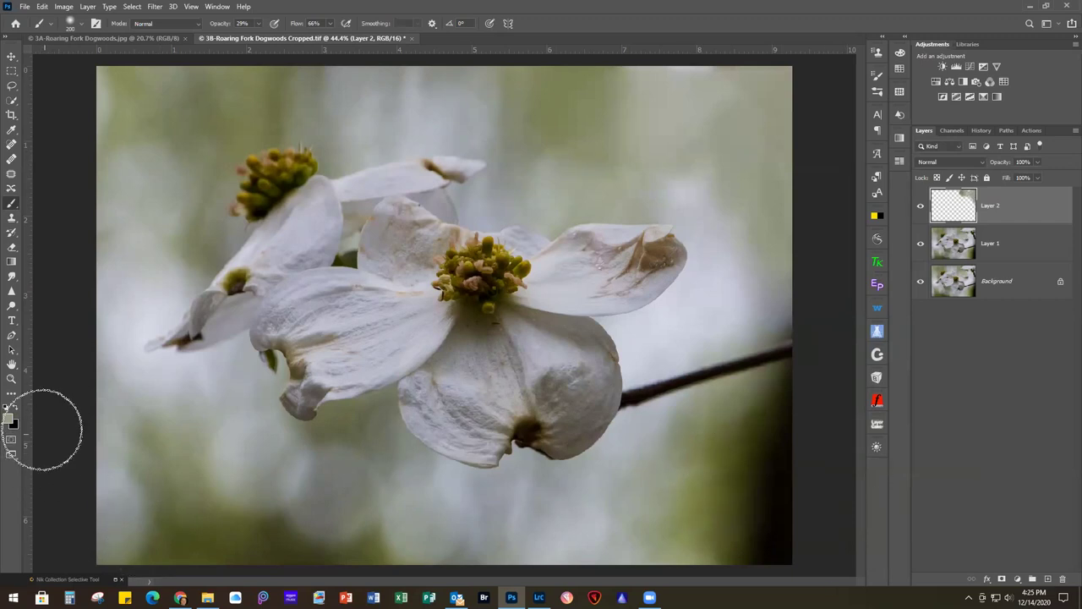
Set the foreground colour to hex 828868 and return to the Brush tool
click(9, 418)
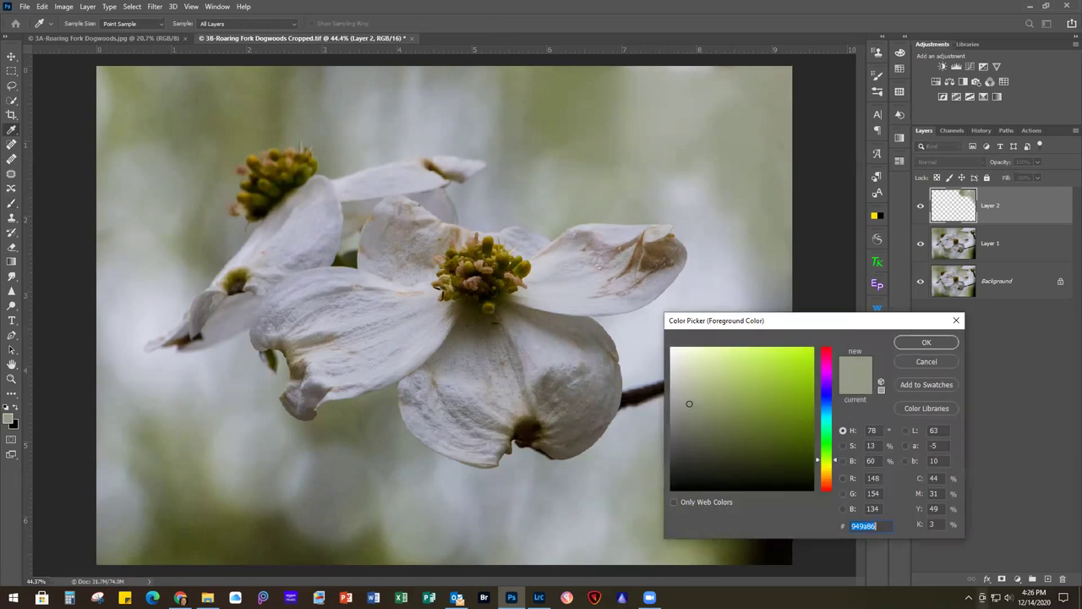
key(BackSpace)
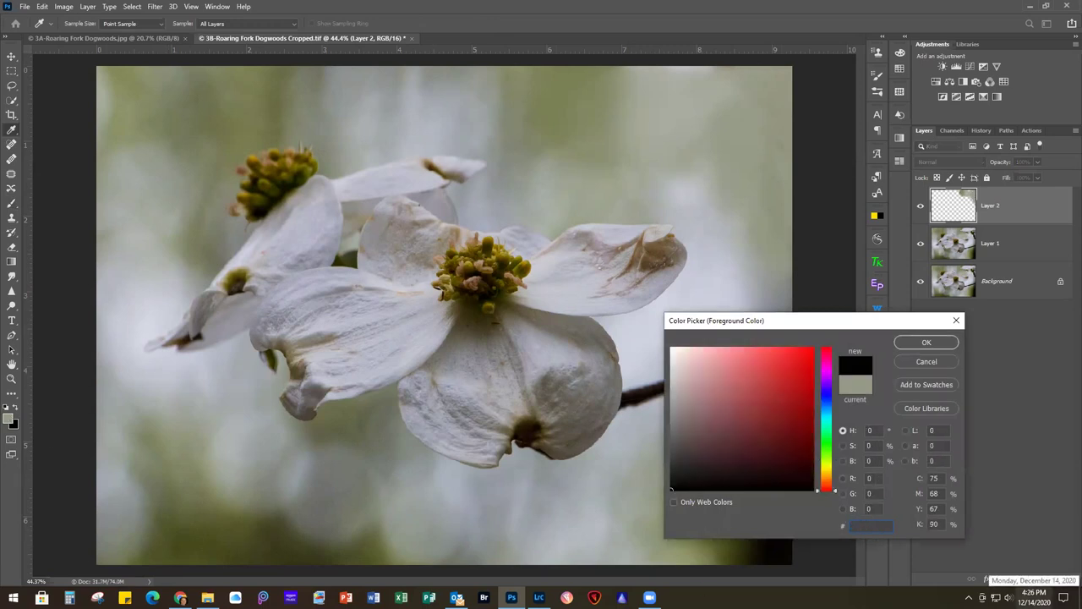
text(828)
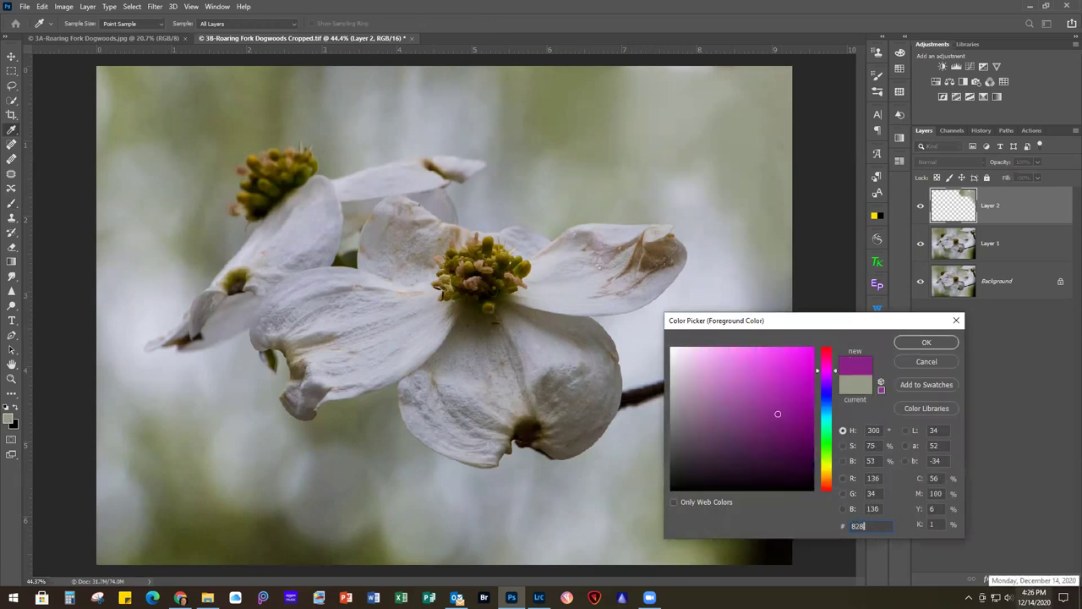
text(868)
key(Return)
key(b)
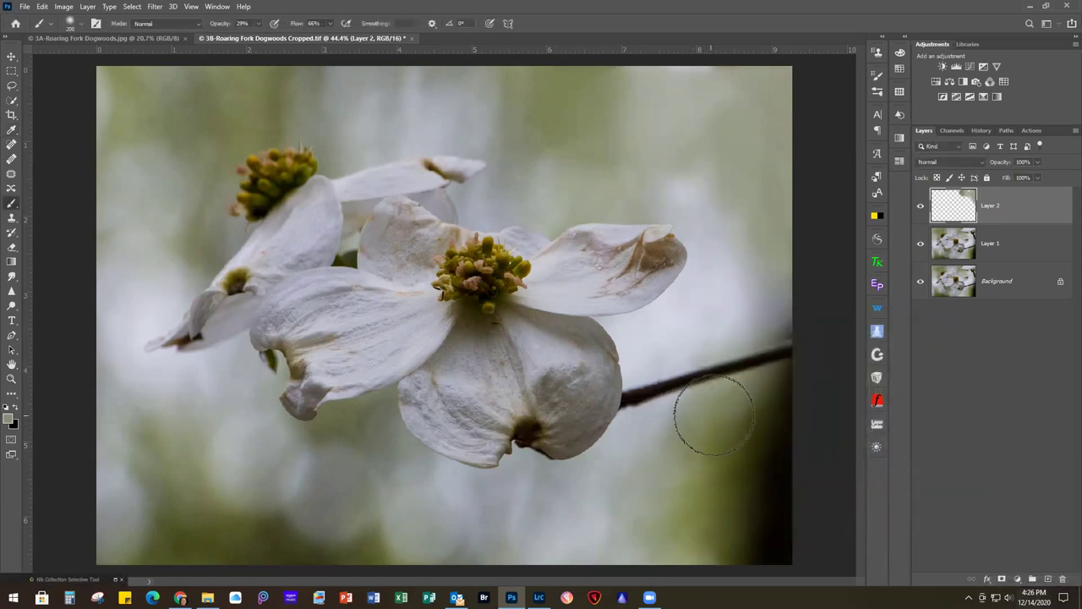
Paint over the dark area in the photo's lower-right corner at 67% brush opacity, and reduce the opacity to 28%
click(259, 24)
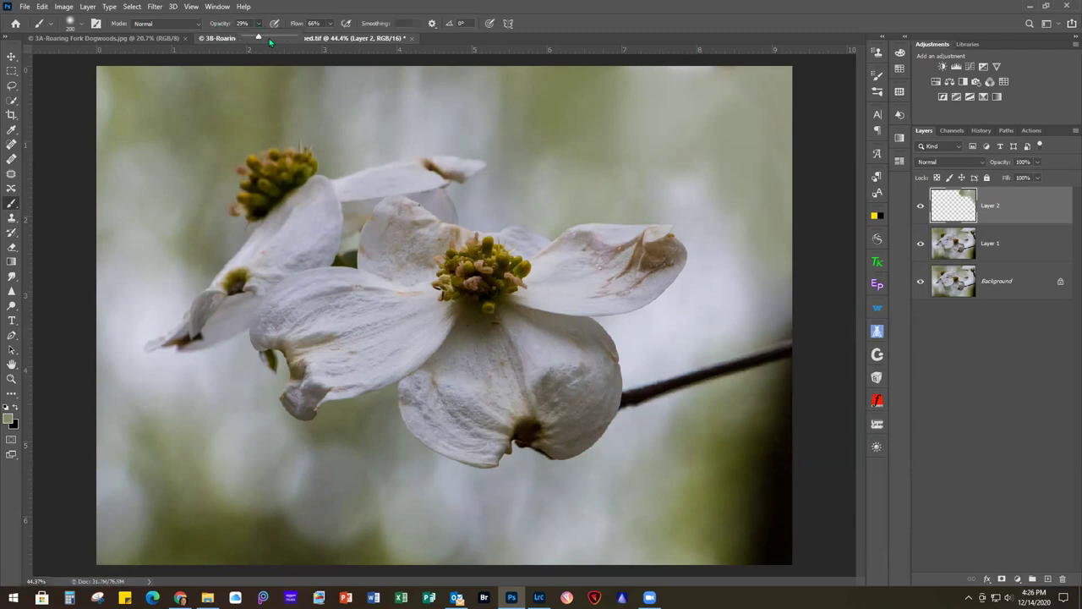
drag(279, 39, 282, 38)
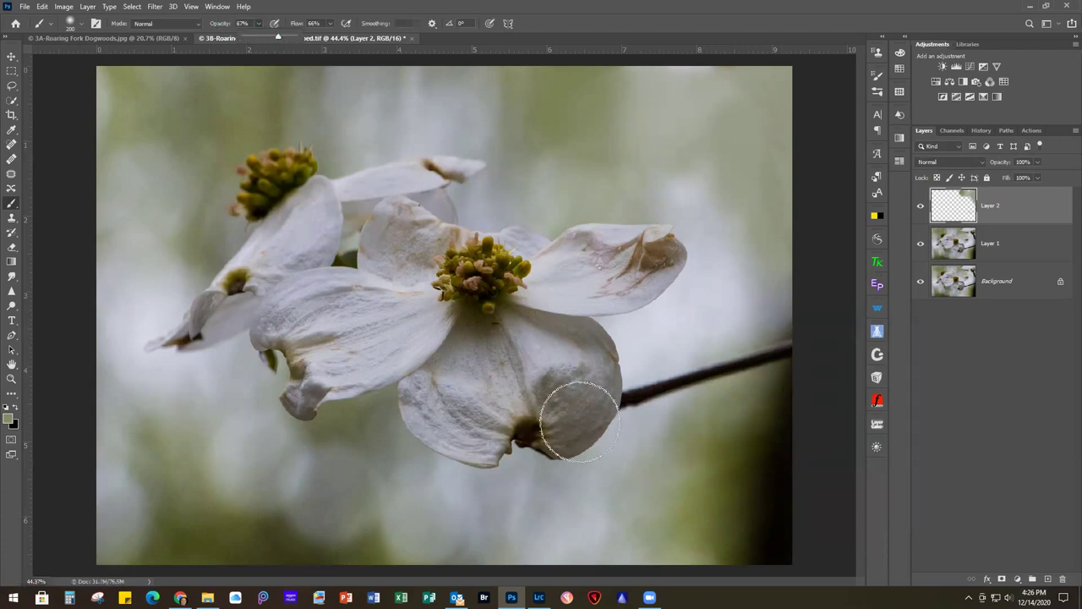
click(710, 419)
mouse_move(742, 408)
mouse_down()
mouse_move(771, 404)
mouse_move(731, 445)
mouse_move(695, 458)
mouse_move(710, 550)
mouse_move(725, 464)
mouse_move(757, 560)
mouse_move(784, 535)
mouse_move(778, 471)
mouse_up()
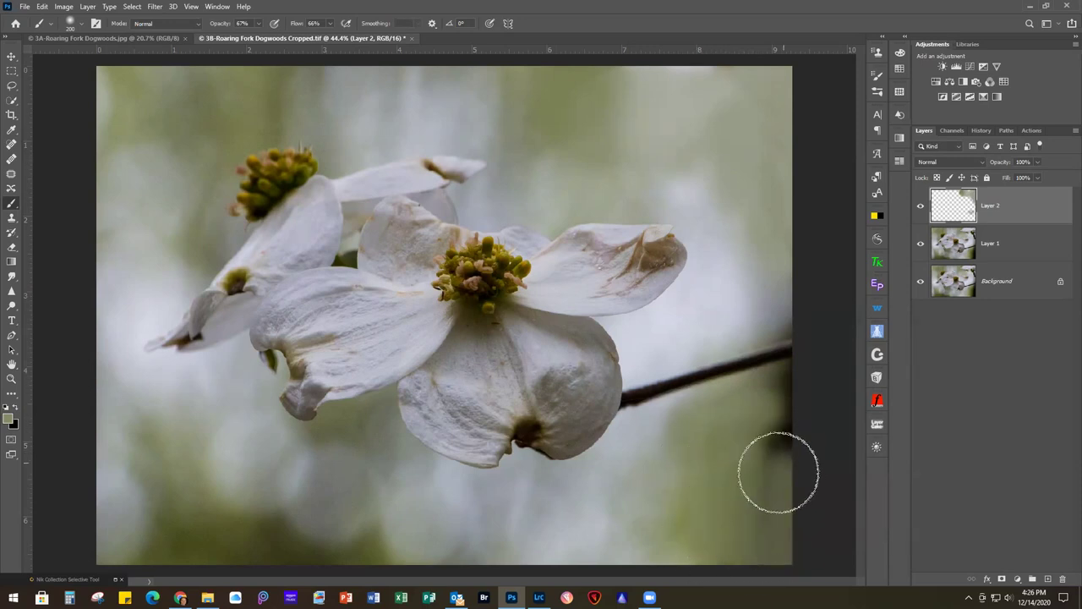
mouse_move(773, 388)
mouse_down()
mouse_move(795, 374)
mouse_move(775, 392)
mouse_move(789, 449)
mouse_move(801, 407)
mouse_move(770, 470)
mouse_up()
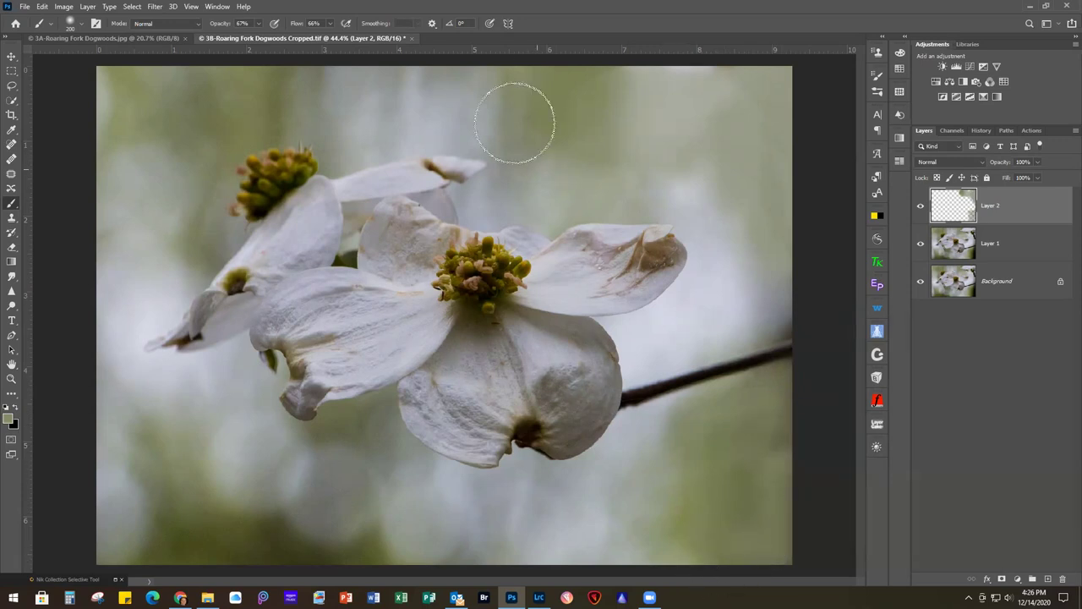
click(257, 27)
click(240, 39)
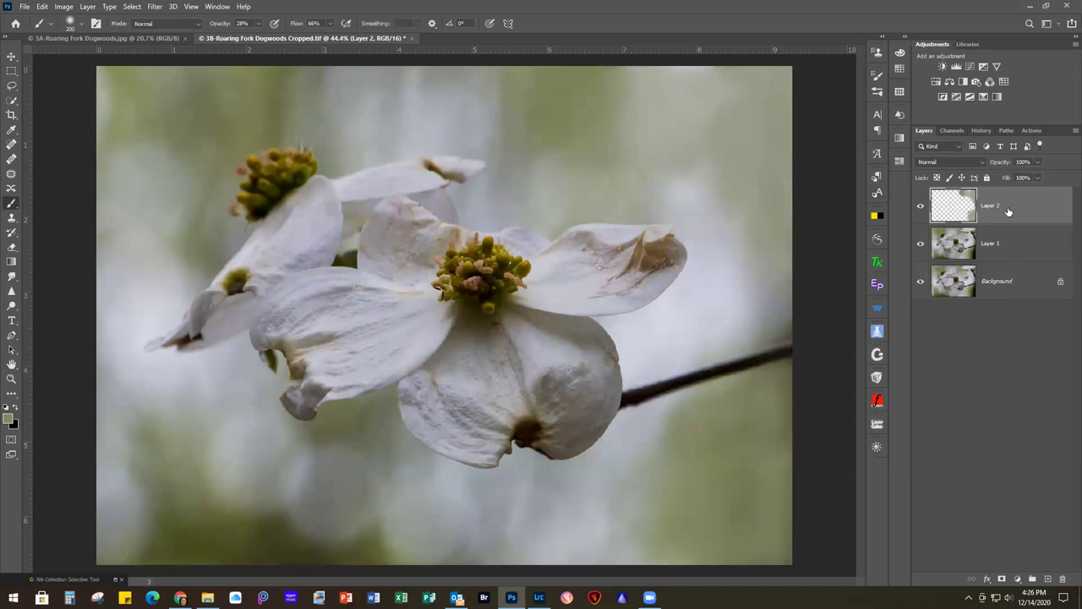
Stamp all visible layers into a new layer, duplicate it, and send the copy to Topaz Studio 2
key(ctrl+shift+alt+e)
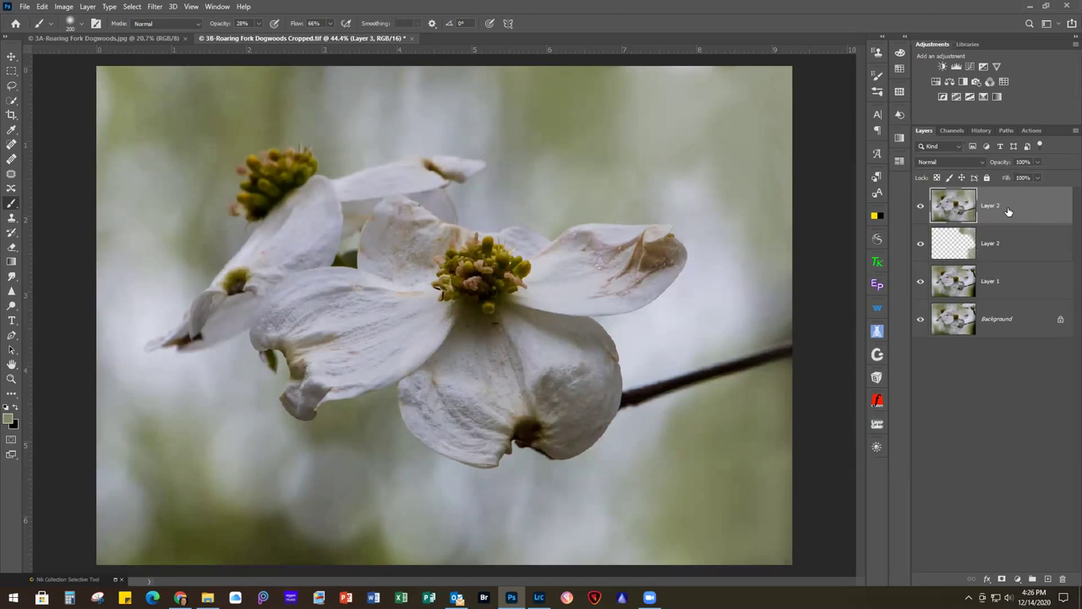
key(ctrl+j)
click(155, 7)
mouse_move(215, 344)
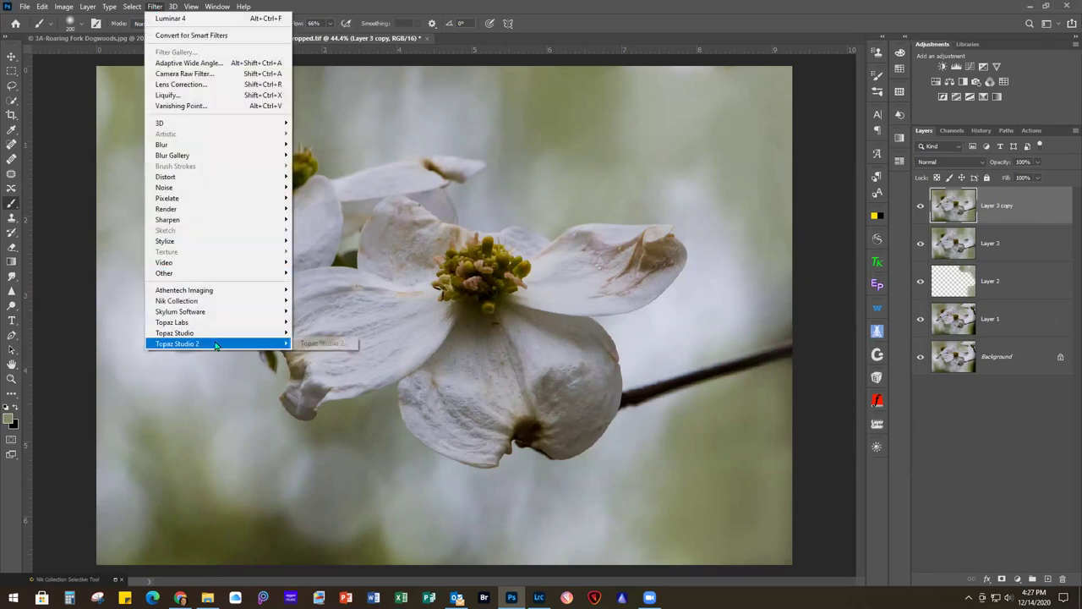
click(326, 344)
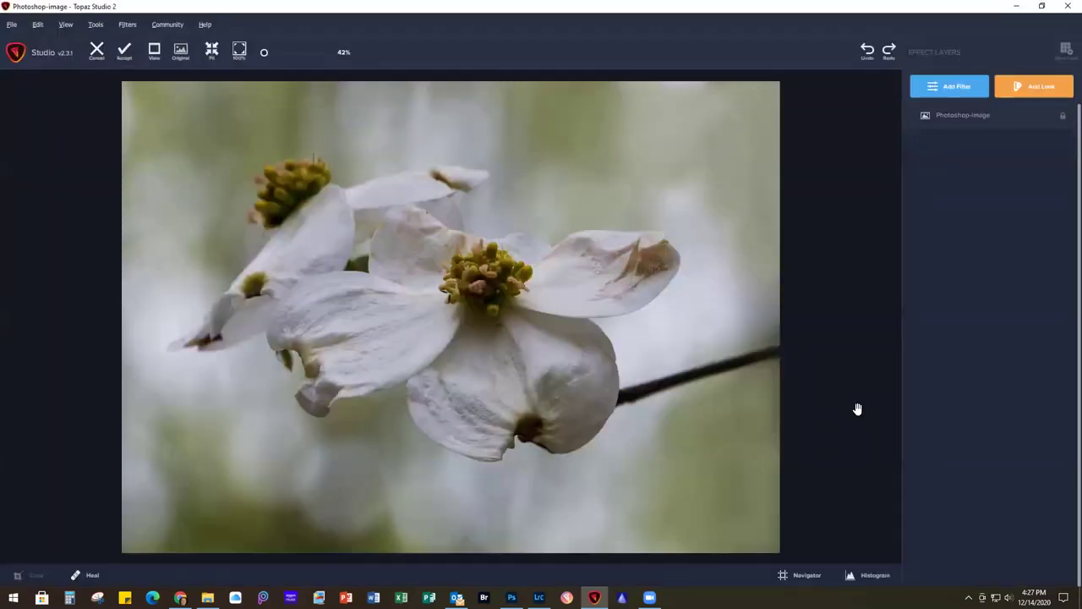
Add the AI Clear filter with automatic noise removal and low sharpness, and accept the result back into Photoshop
click(958, 88)
click(939, 174)
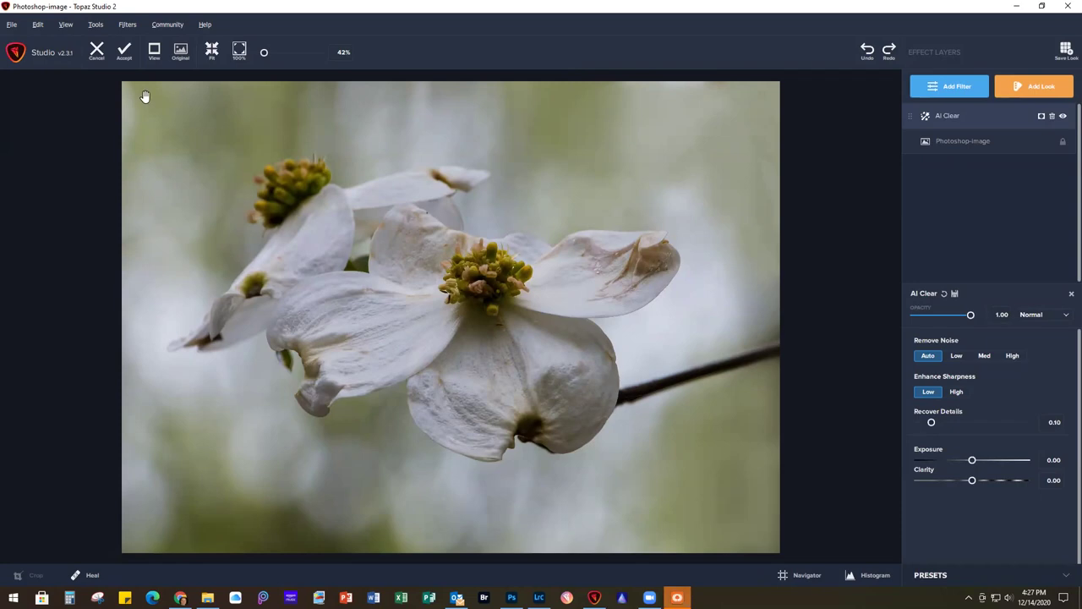
click(124, 52)
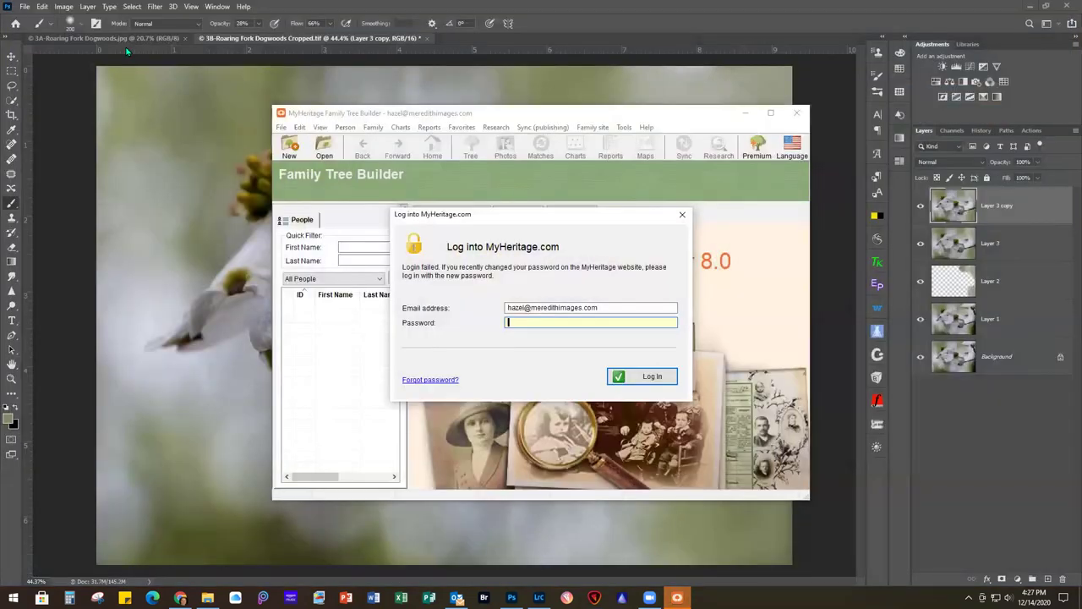
Dismiss the Family Tree Builder windows and the MyHeritage browser tab to return to Photoshop
click(683, 216)
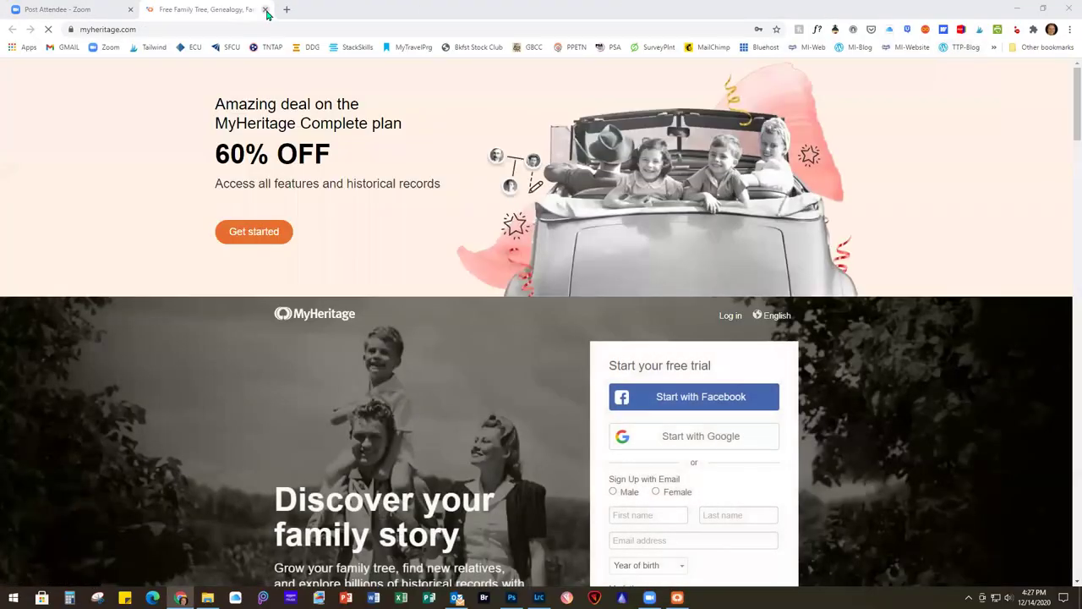
key(ctrl+w)
click(1016, 7)
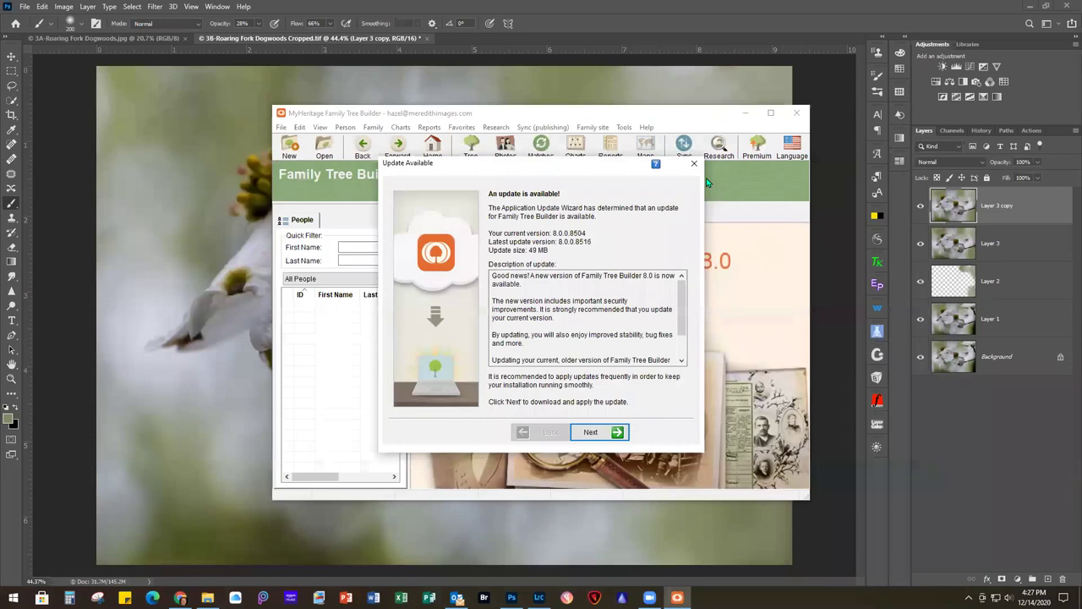
click(698, 166)
click(796, 112)
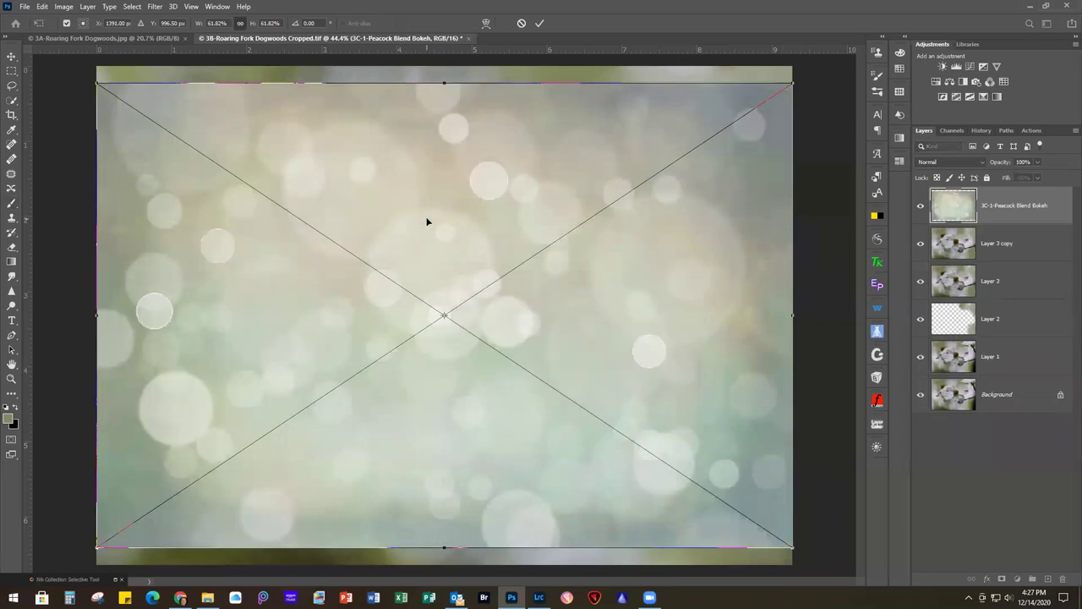
Align the placed Peacock Blend Bokeh texture with the photo's top edge and stretch its height to 66.43% to cover the whole canvas
mouse_move(449, 210)
mouse_down()
mouse_move(452, 184)
mouse_move(453, 193)
mouse_up()
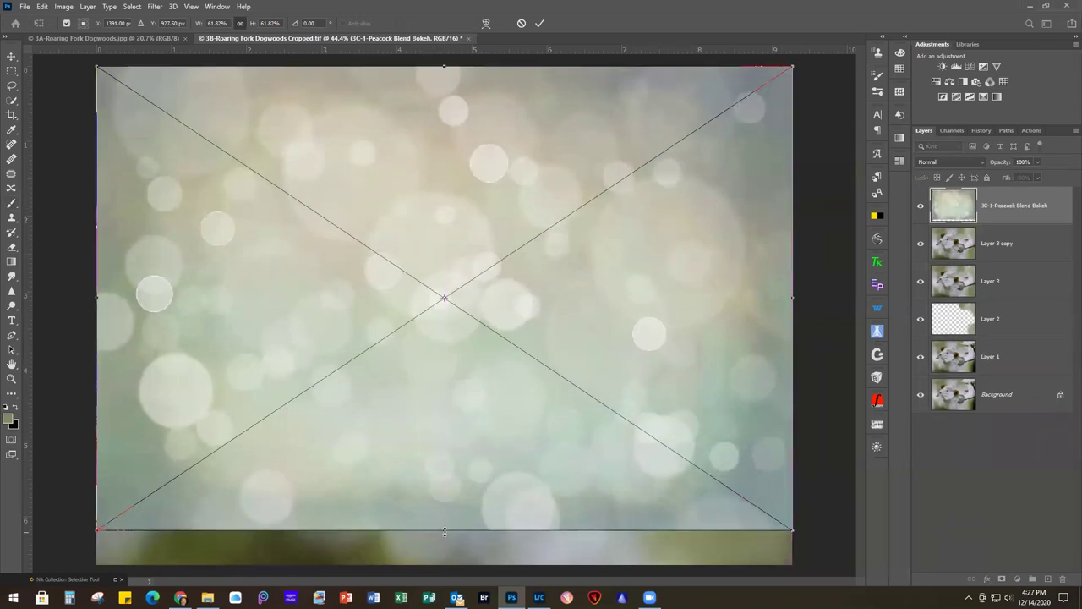
drag(445, 531, 442, 564)
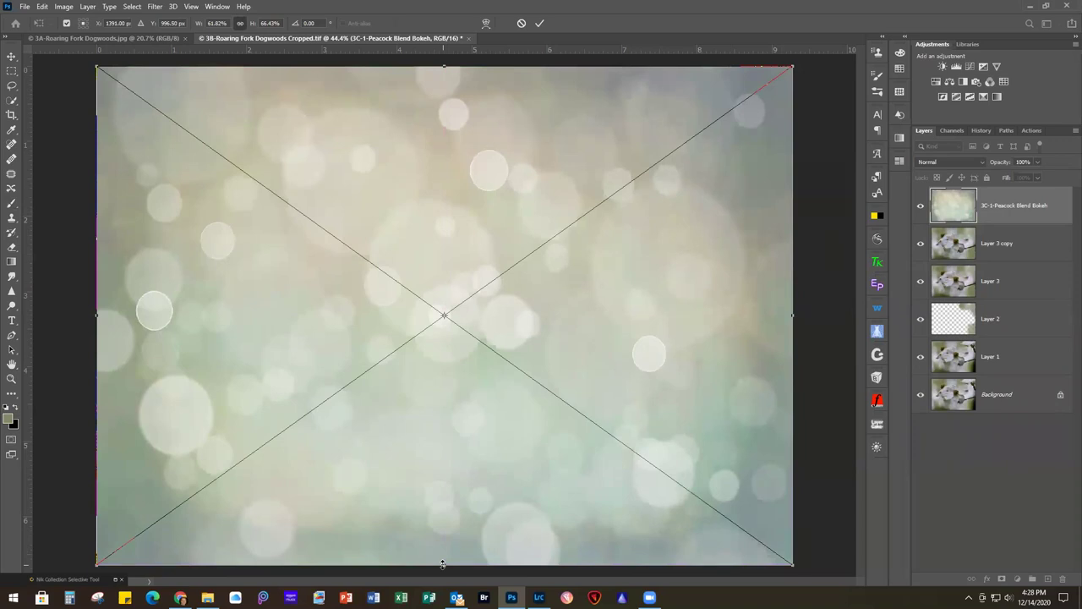
key(Return)
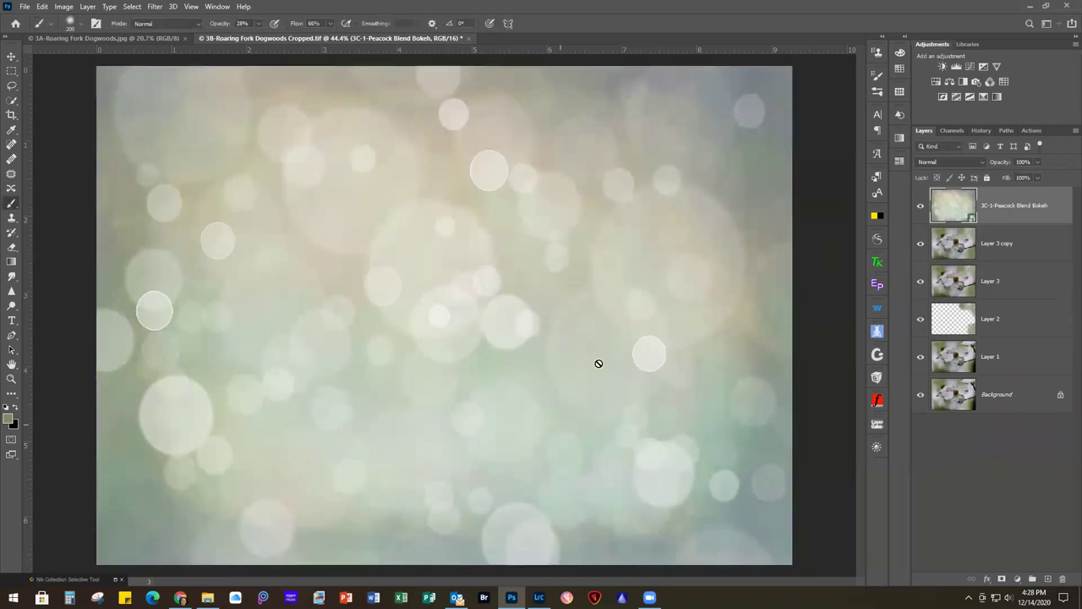
Blend the bokeh texture layer in Soft Light mode at 82% opacity
click(958, 164)
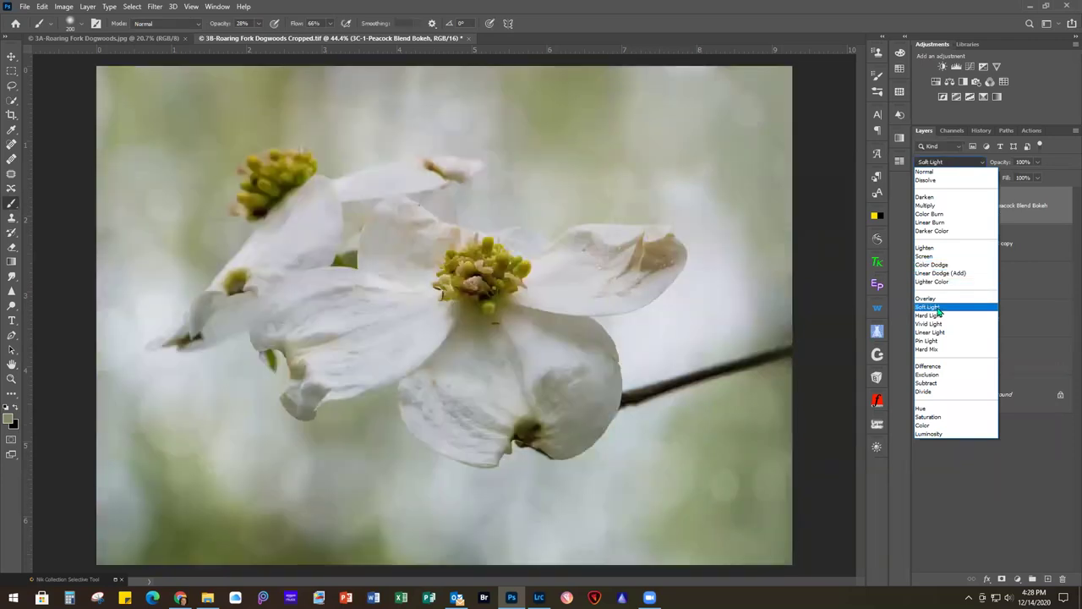
click(937, 308)
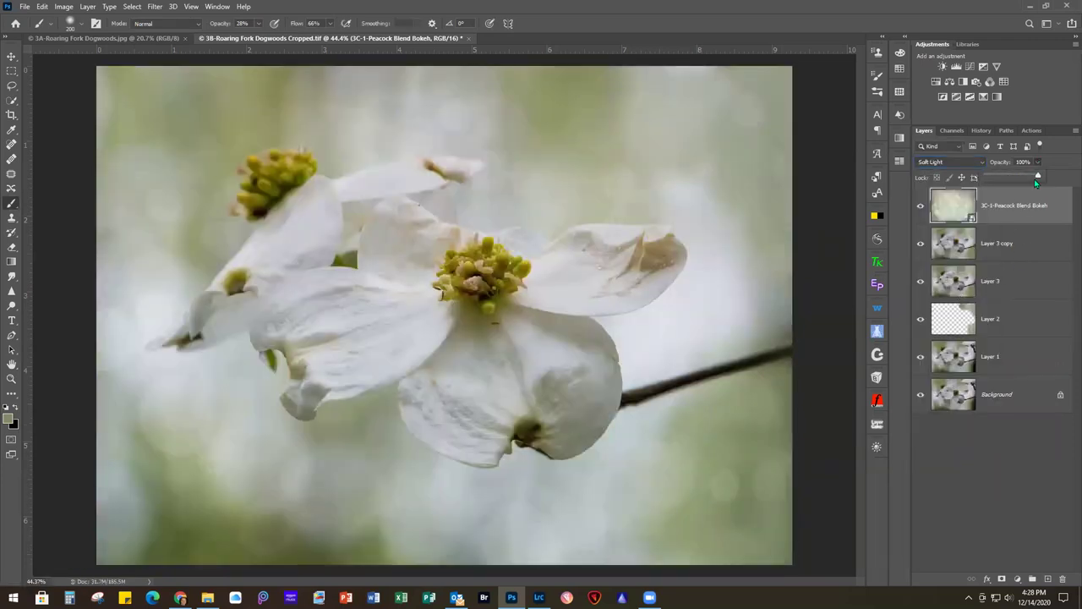
drag(1038, 177, 1029, 180)
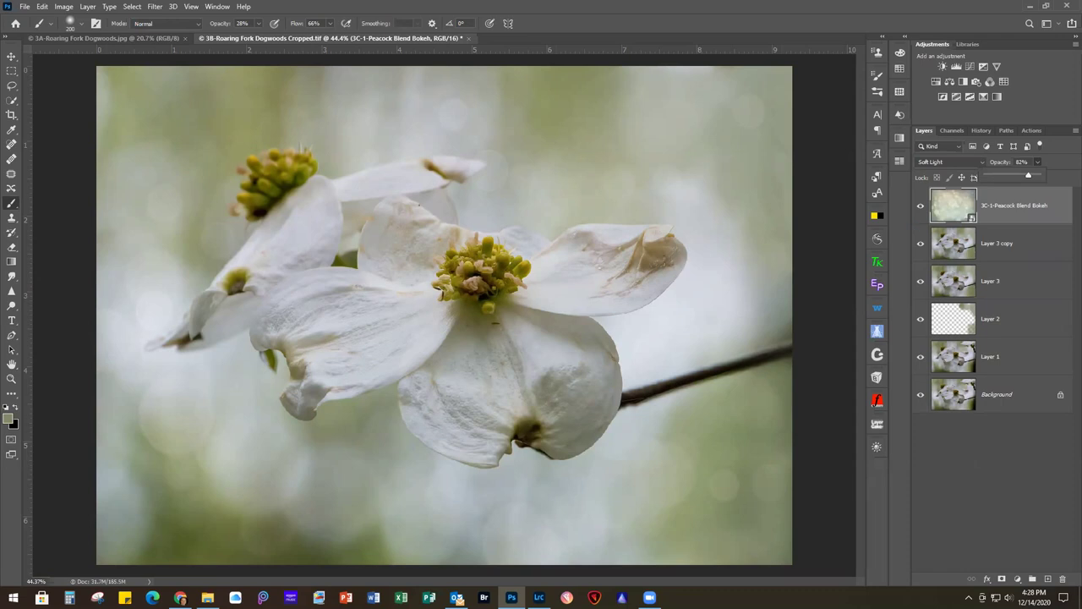
key(Return)
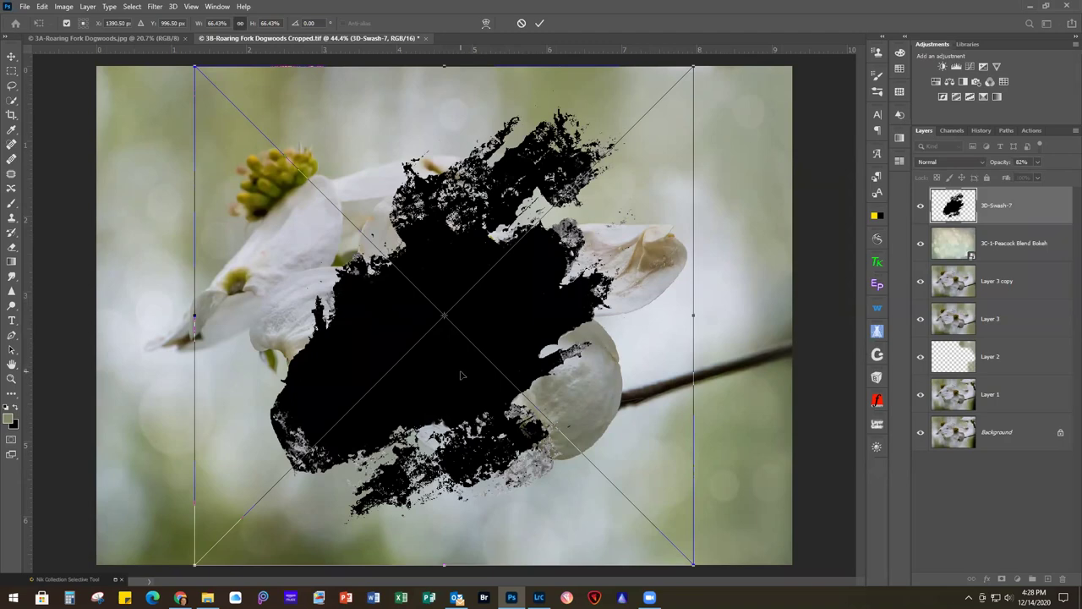
Transform the placed 3D-Swash-7 shape to cover the flowers, rotated to -130.21° and scaled to about 98.30% wide by 84.11% high
drag(705, 572, 377, 34)
drag(488, 327, 415, 321)
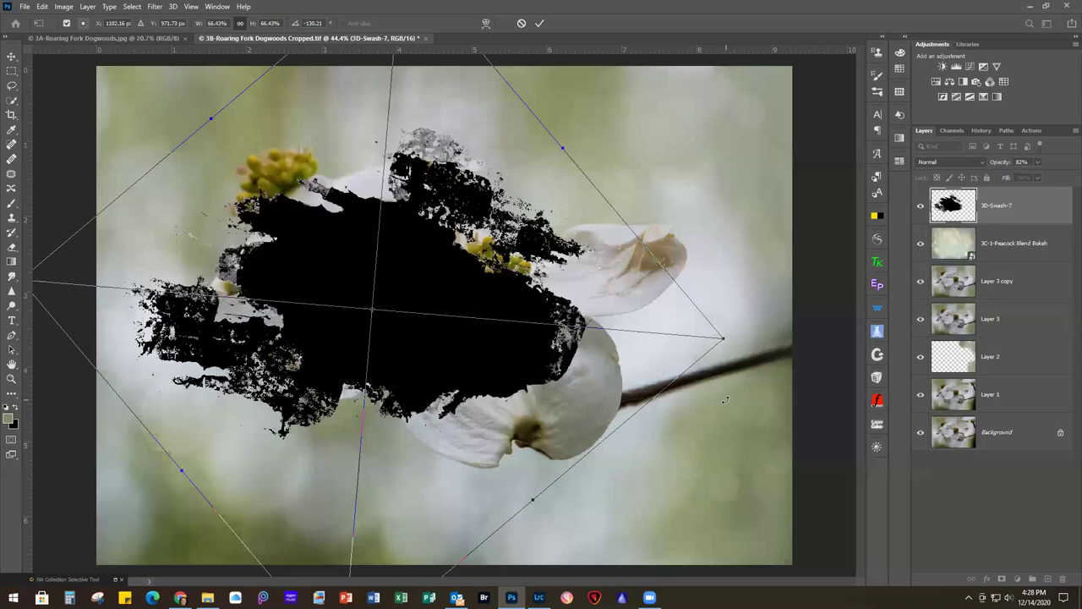
drag(720, 340, 856, 351)
drag(391, 310, 338, 306)
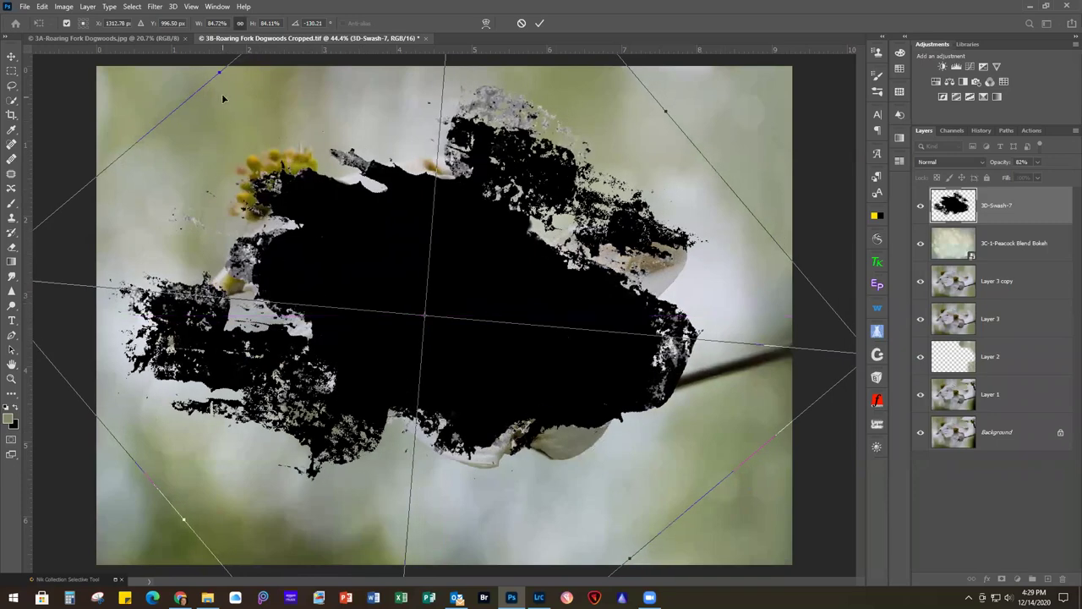
key(ctrl+minus)
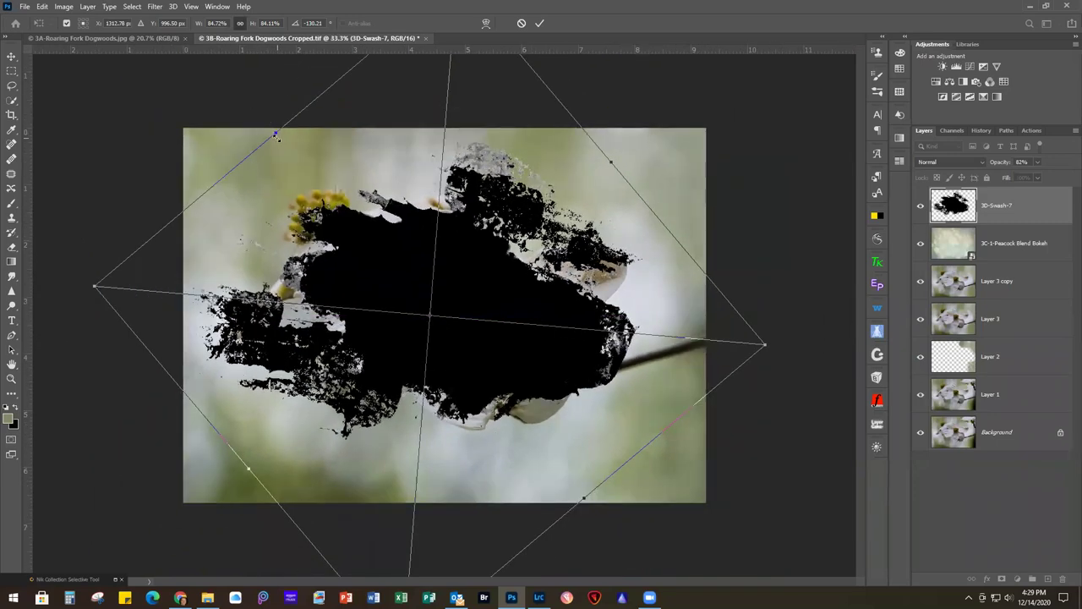
drag(275, 132, 252, 105)
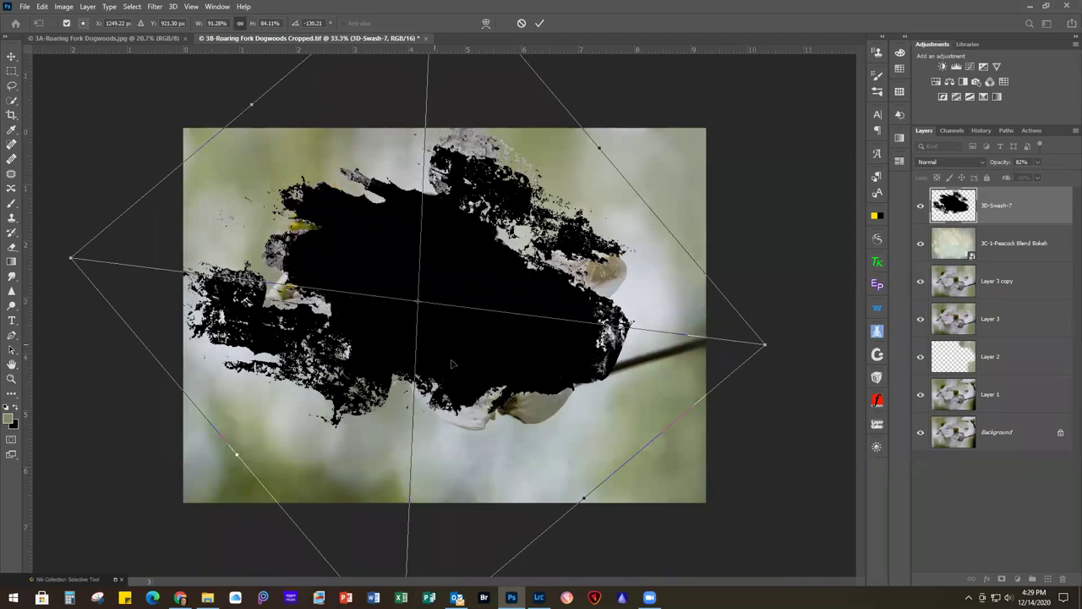
drag(582, 497, 615, 527)
drag(604, 360, 617, 364)
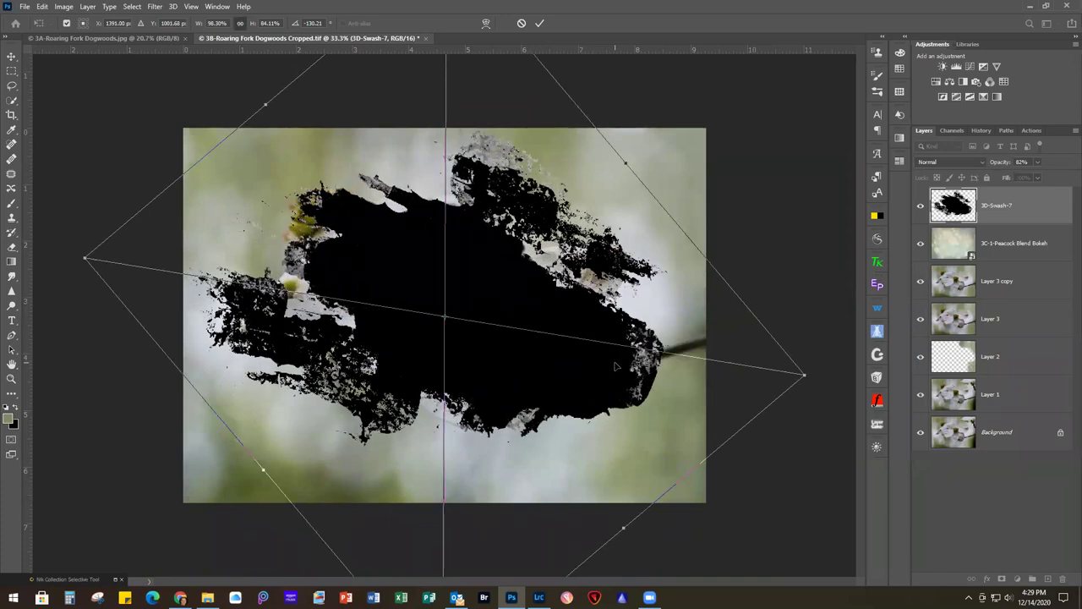
click(539, 23)
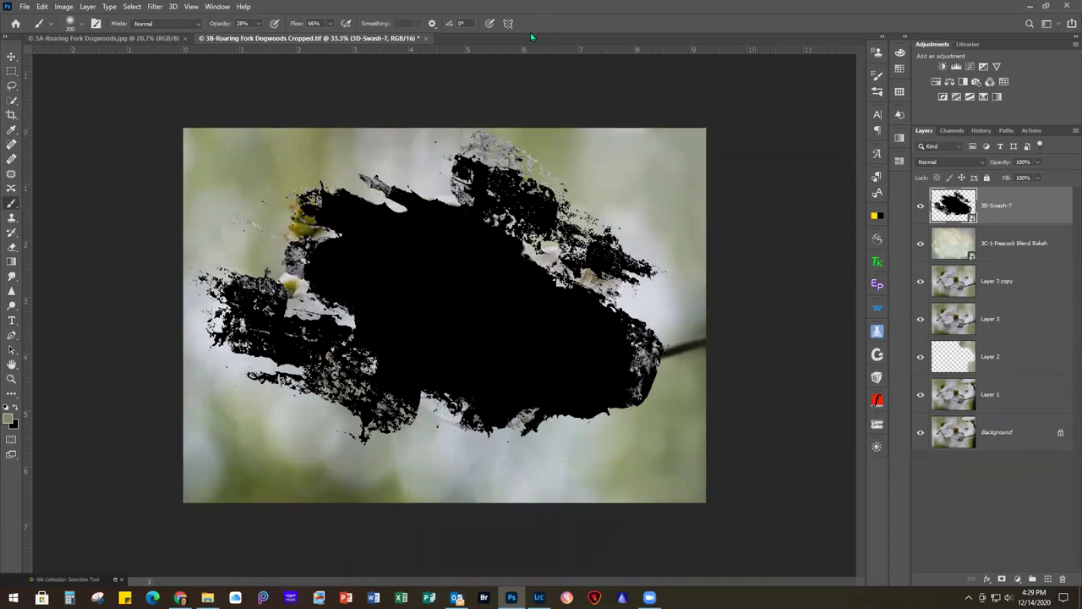
Merge all visible layers, with the swash hidden, into a new layer directly above the Peacock Blend Bokeh texture
click(1015, 245)
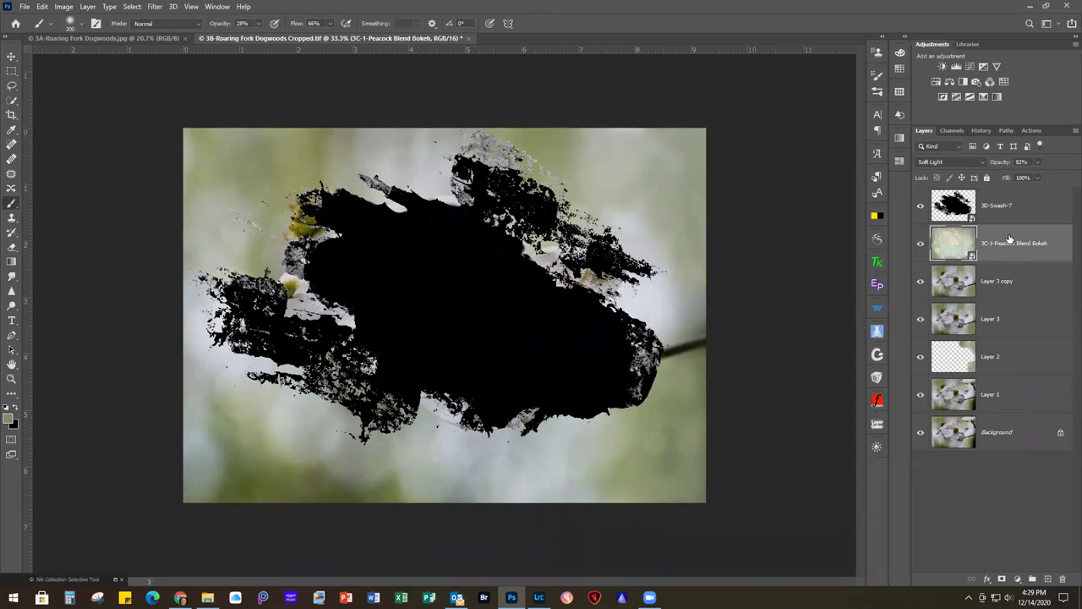
key(ctrl+shift+alt+e)
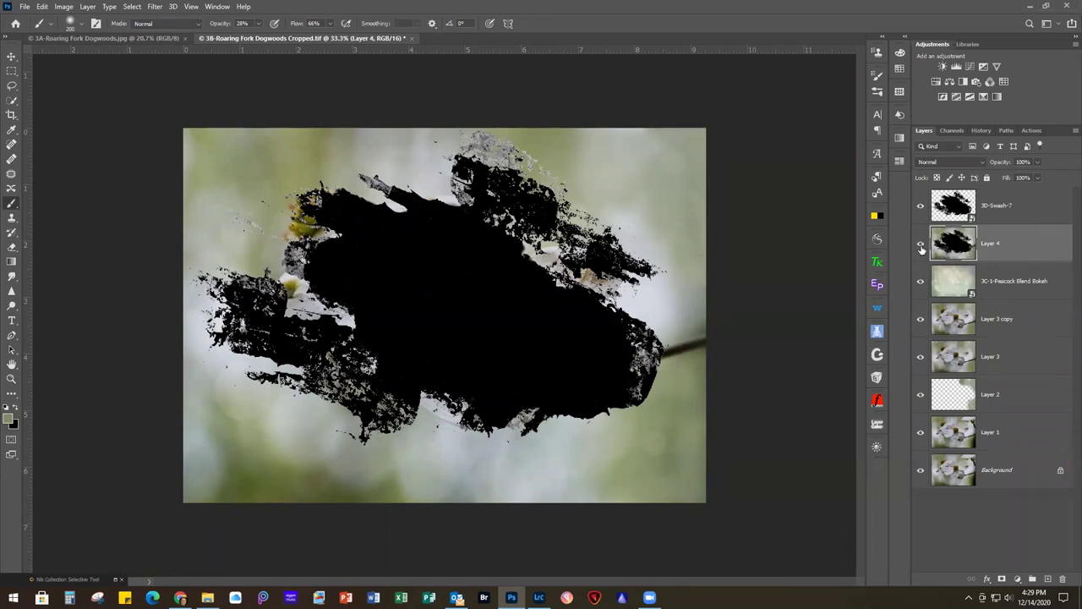
key(ctrl+z)
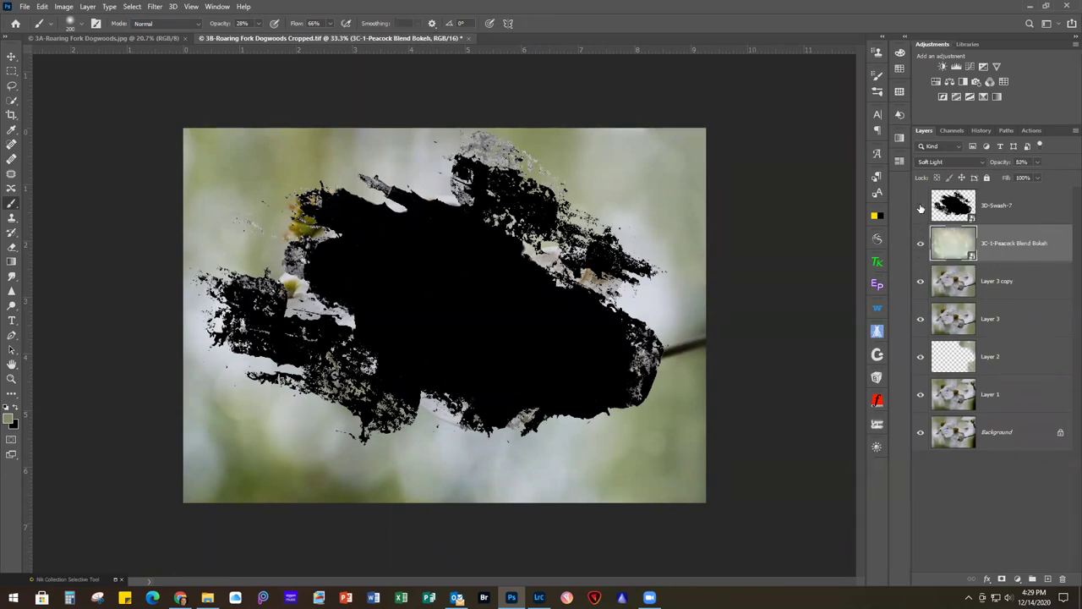
click(921, 205)
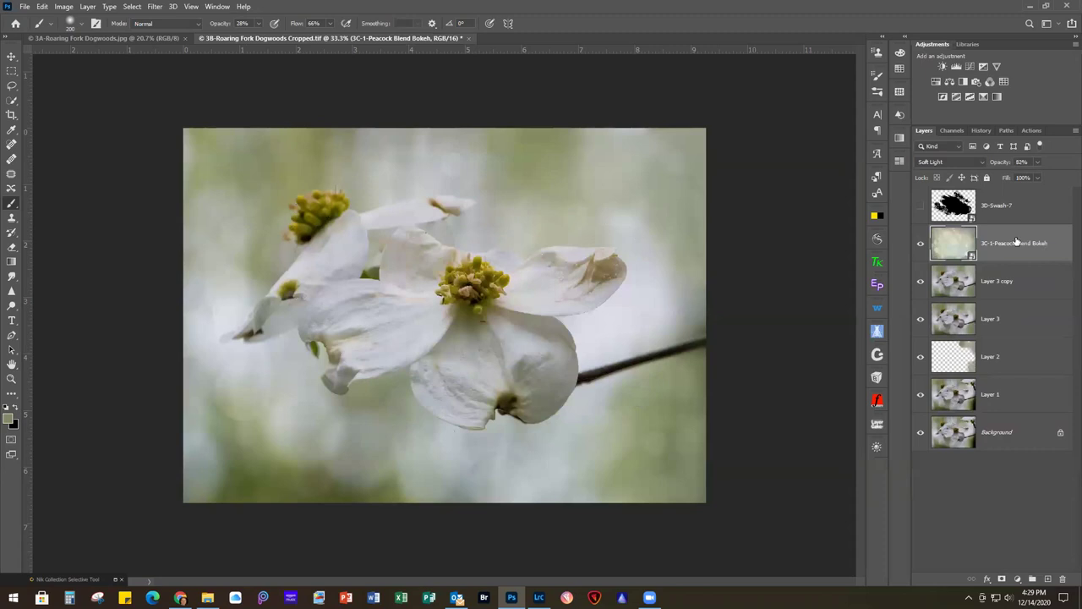
key(ctrl+shift+alt+e)
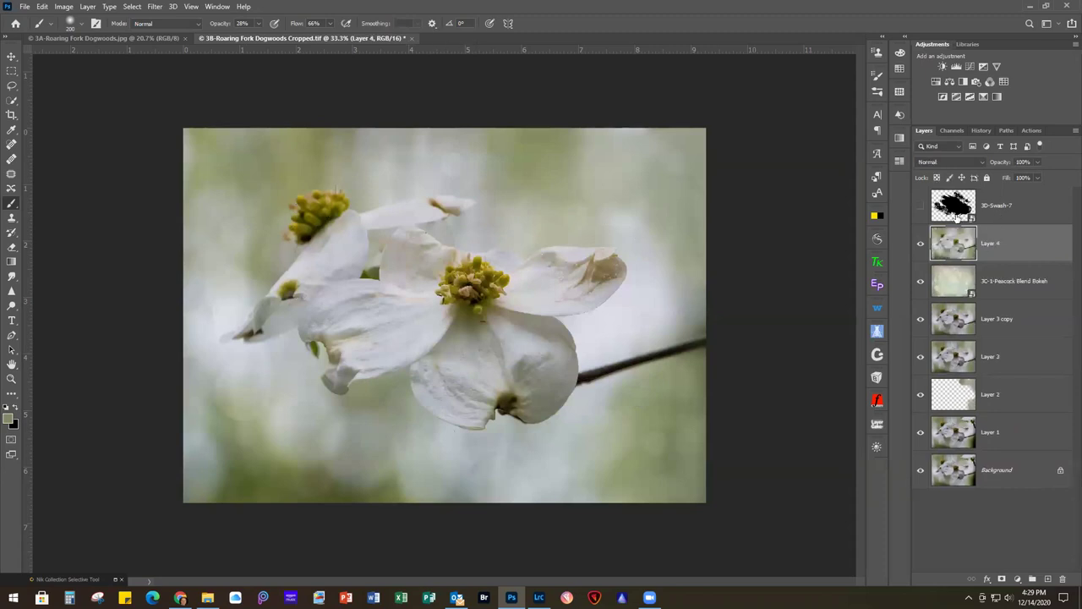
Show the swash again, move it below the merged flower layer, and clip that flower layer to the swash shape
click(921, 206)
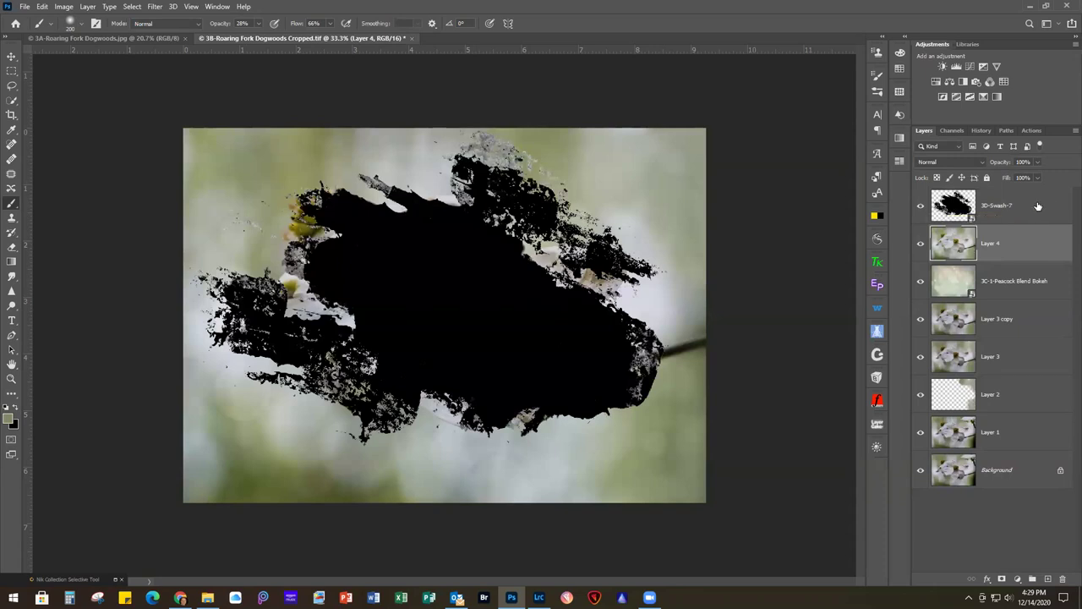
drag(1036, 209, 1037, 263)
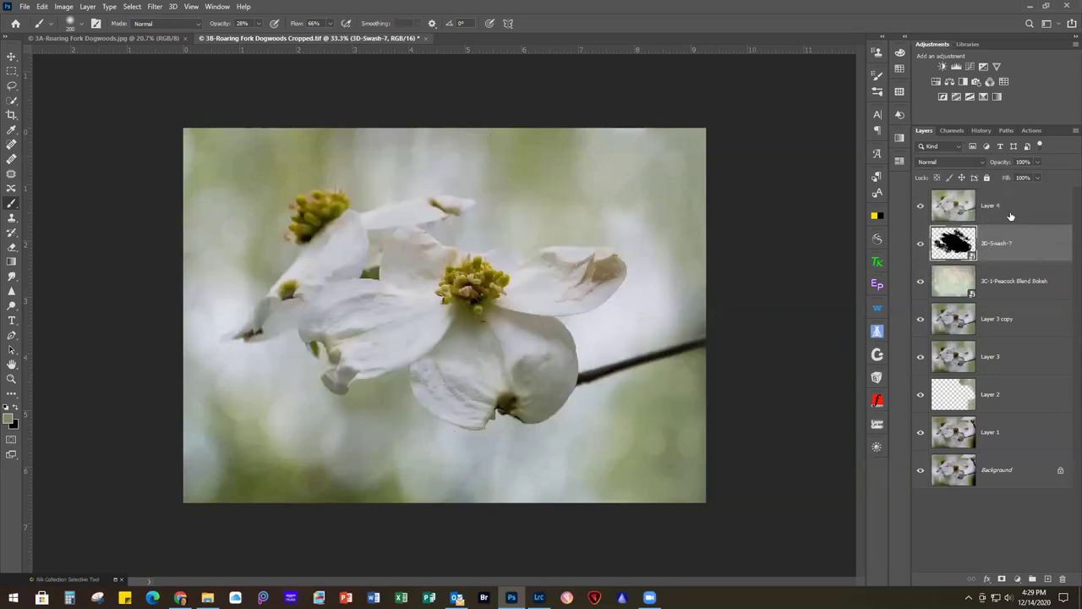
click(1018, 209)
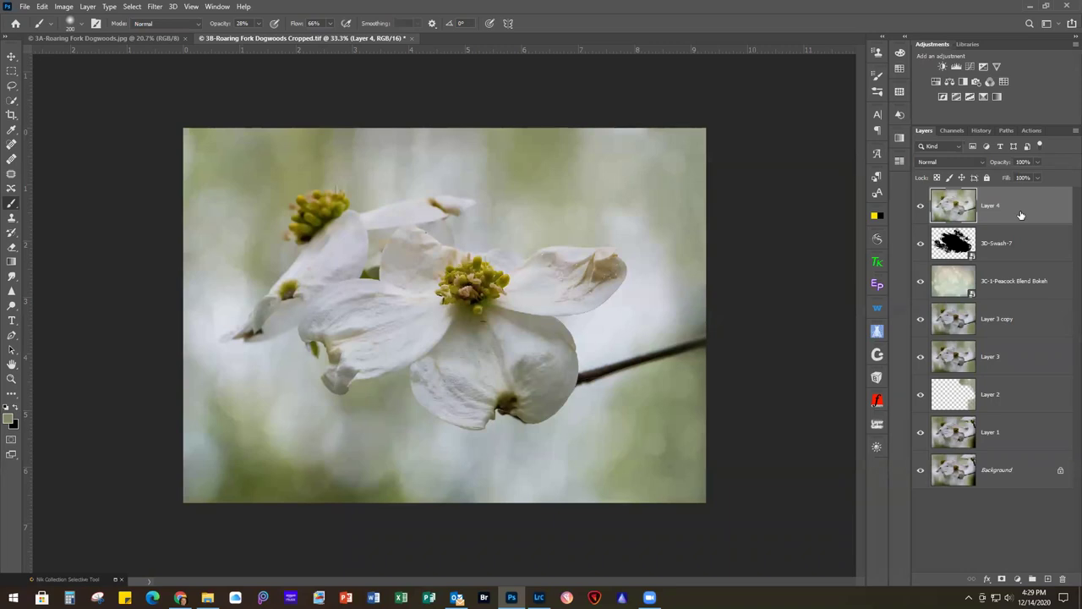
key(ctrl+alt+g)
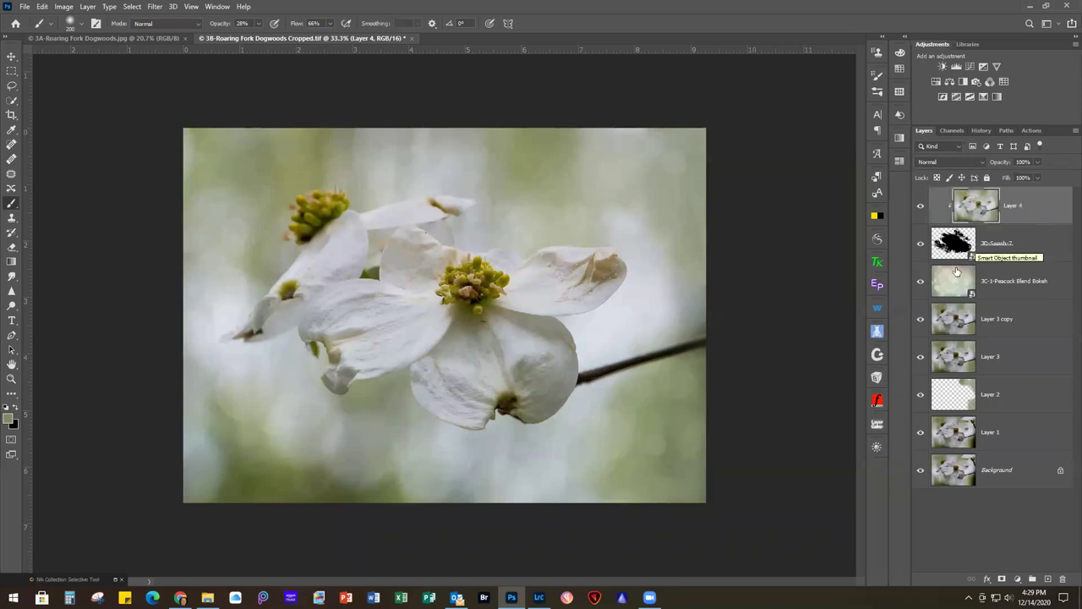
Hide every layer below the swash and add a blank layer directly beneath it
click(921, 281)
drag(921, 328, 917, 473)
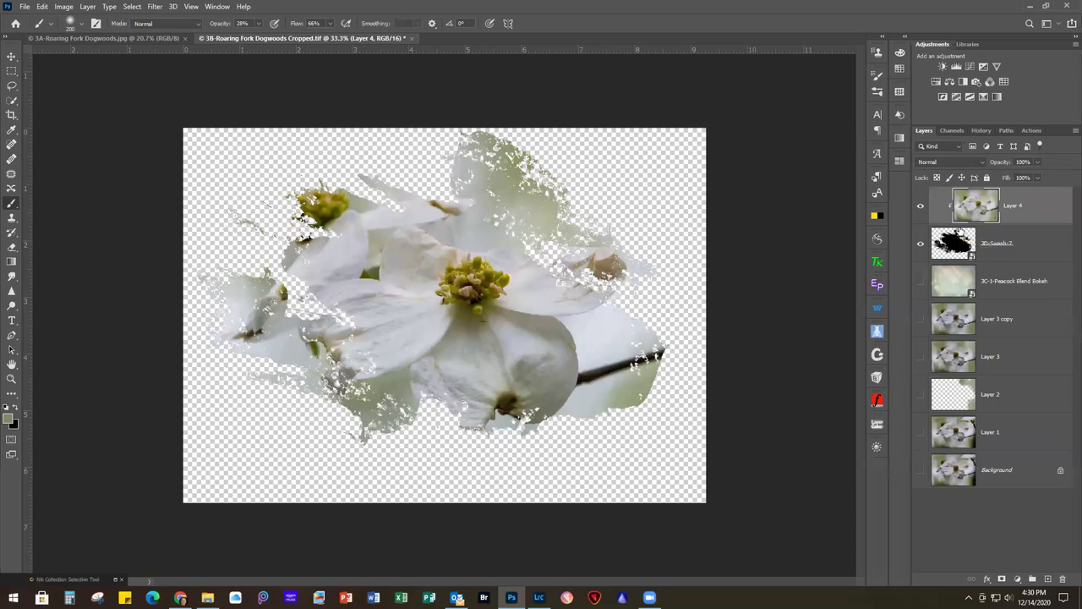
click(1000, 277)
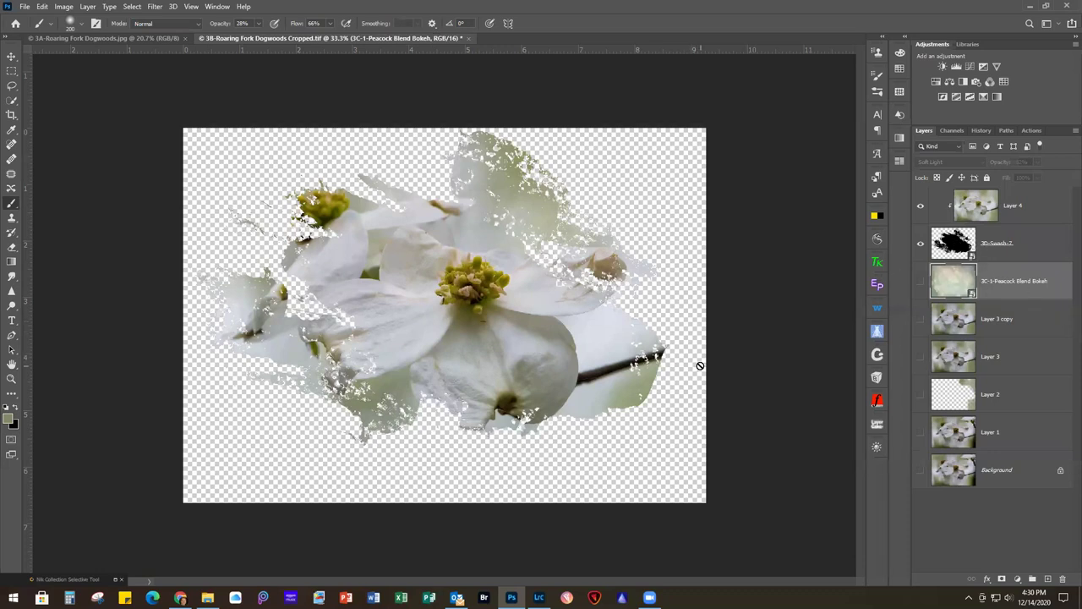
click(1047, 579)
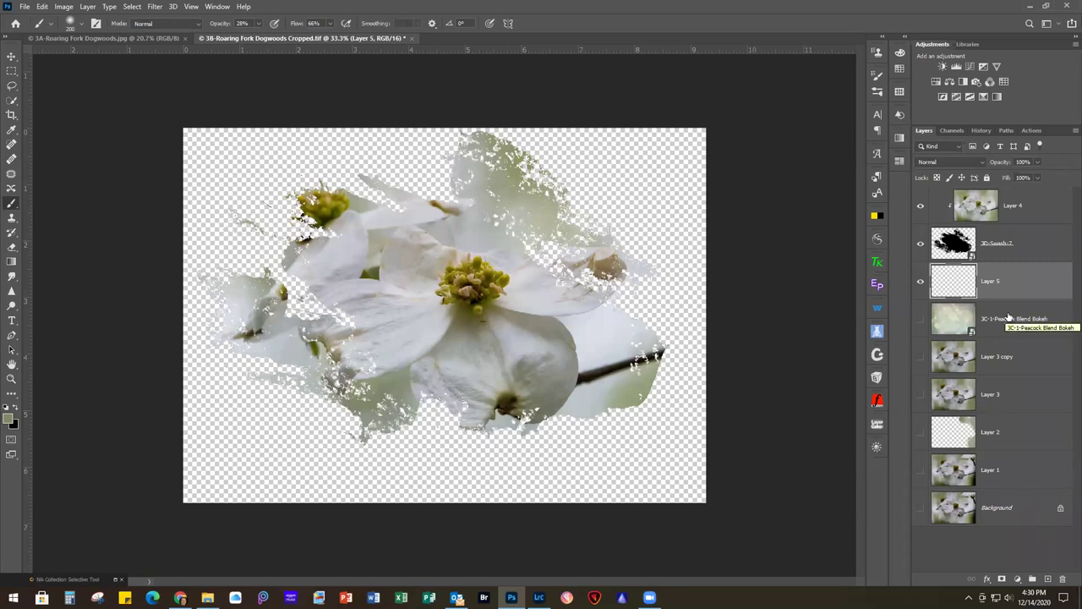
Fill the blank layer beneath the swash with the olive green foreground color 798055
click(10, 419)
text(798055)
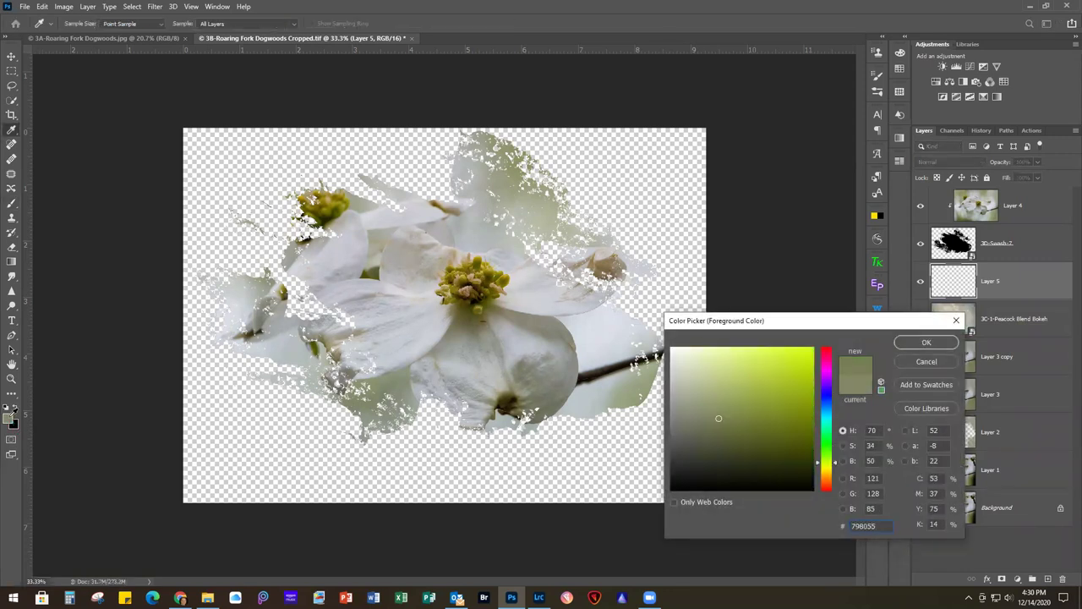
key(Return)
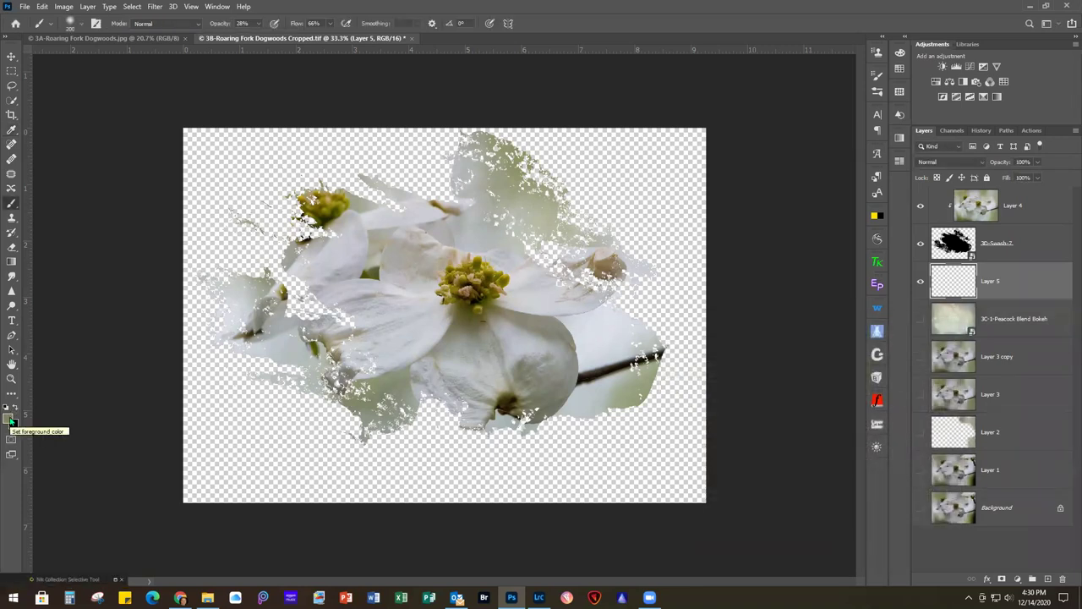
key(alt+BackSpace)
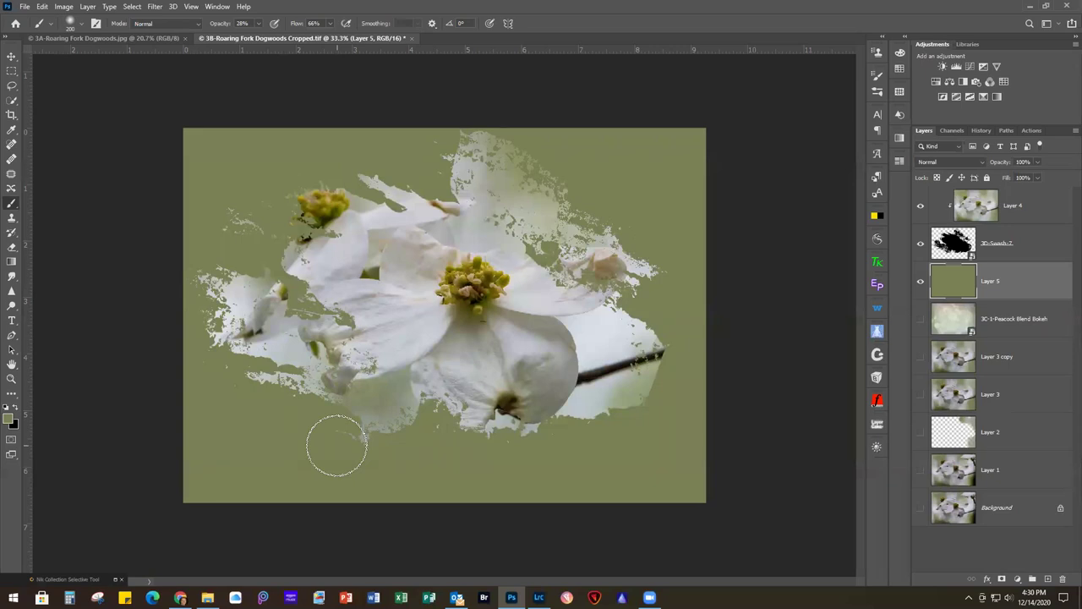
Lower the green layer's opacity to 50% and make the bokeh texture, Layer 3 copy and Layer 3 visible beneath it
click(1039, 178)
drag(1039, 177, 1015, 176)
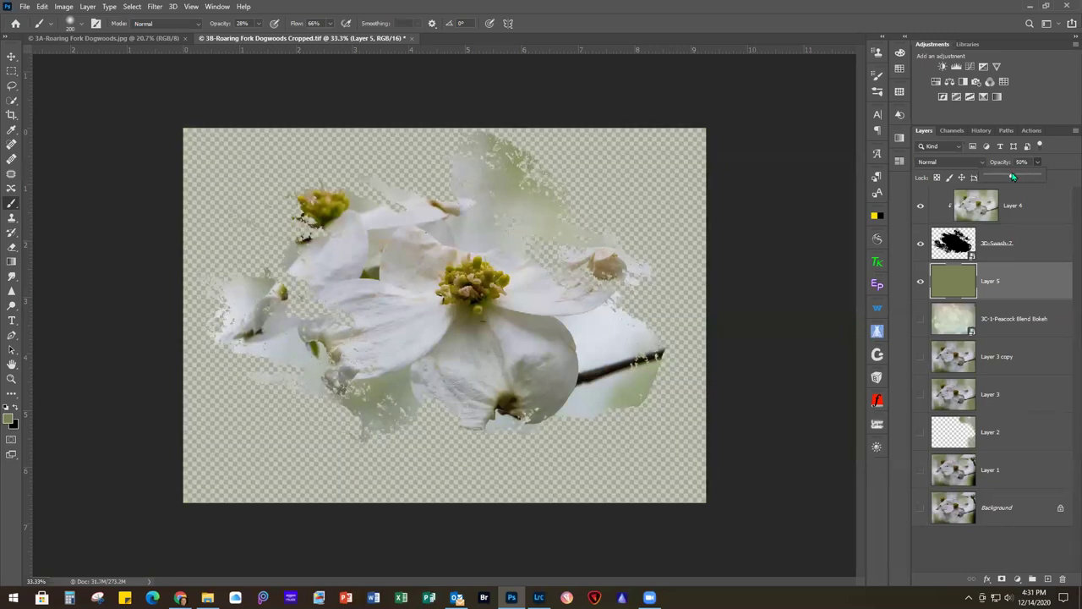
click(920, 321)
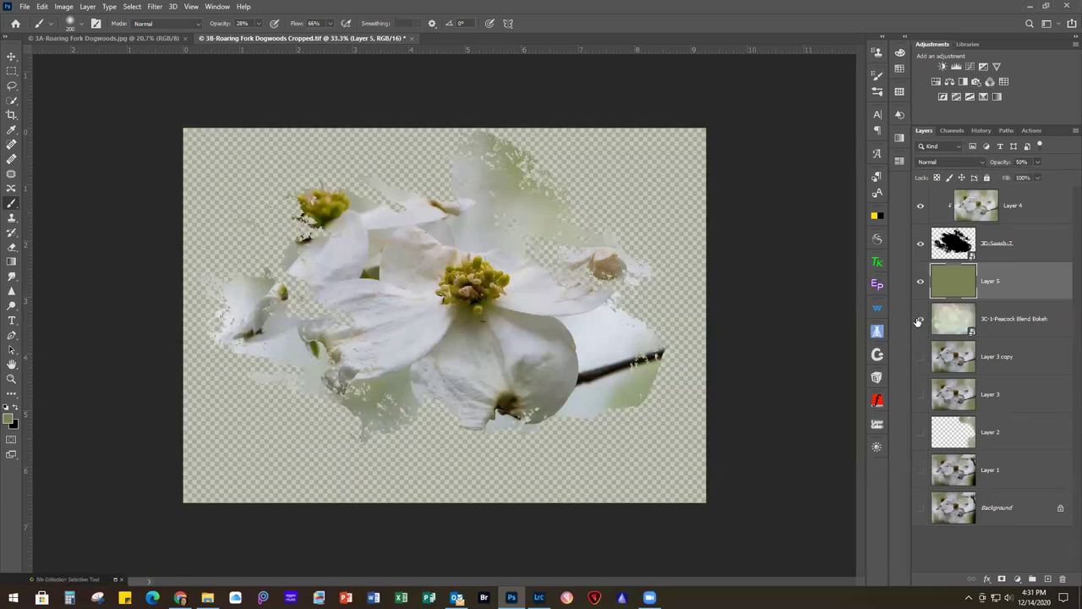
click(919, 320)
click(919, 357)
click(920, 394)
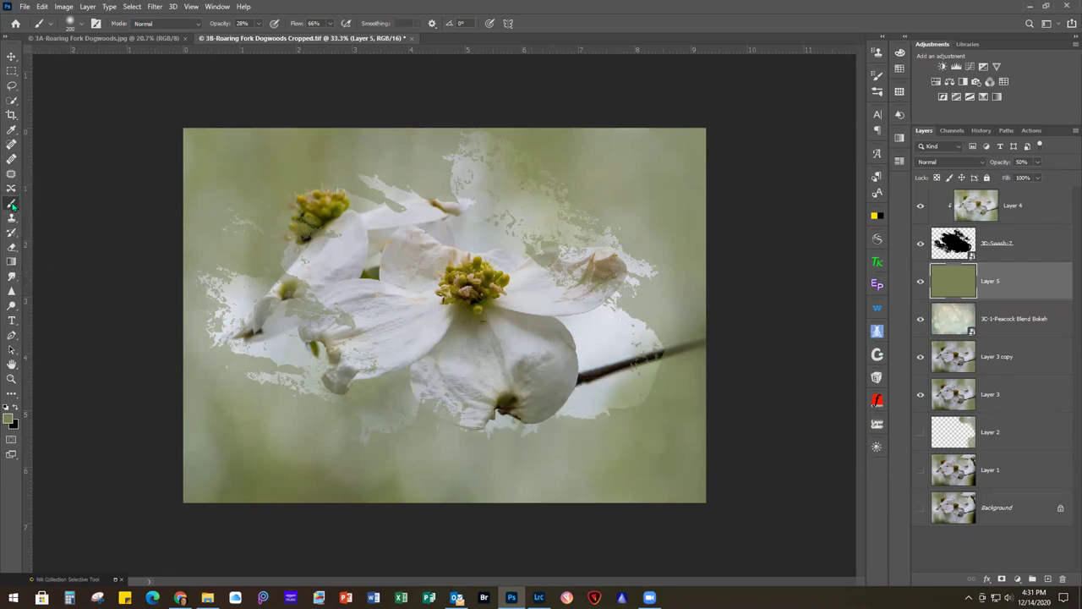
Swap the foreground color to black and choose the Plastic Wrap - Dark 40 pixels brush from the Faux Finish Brushes
click(16, 407)
click(80, 25)
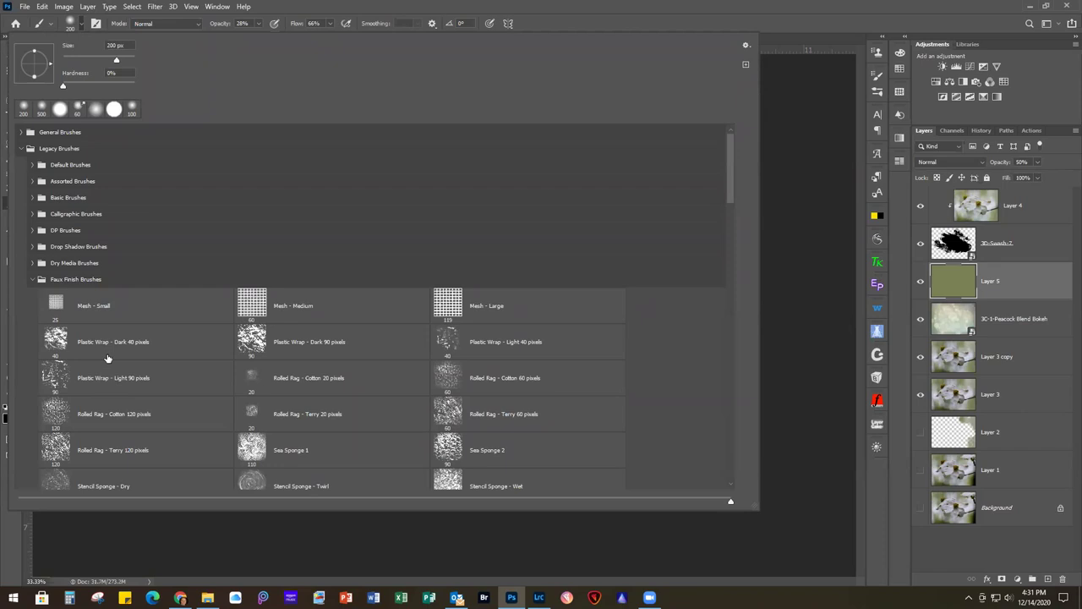
double_click(96, 349)
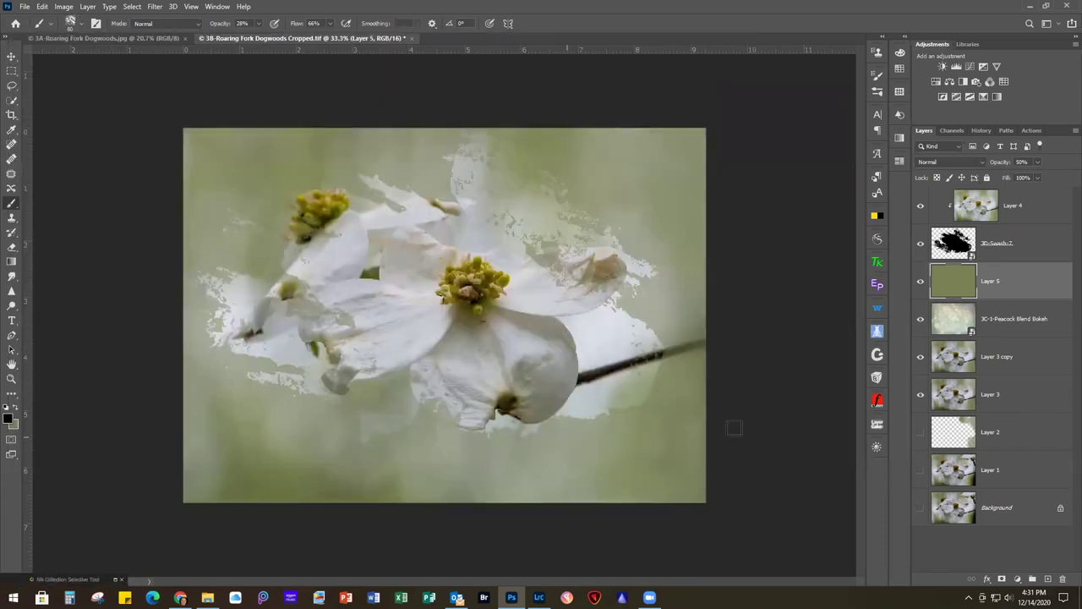
Rasterize the 3D-Swash-7 smart object layer so it can be painted on
click(964, 250)
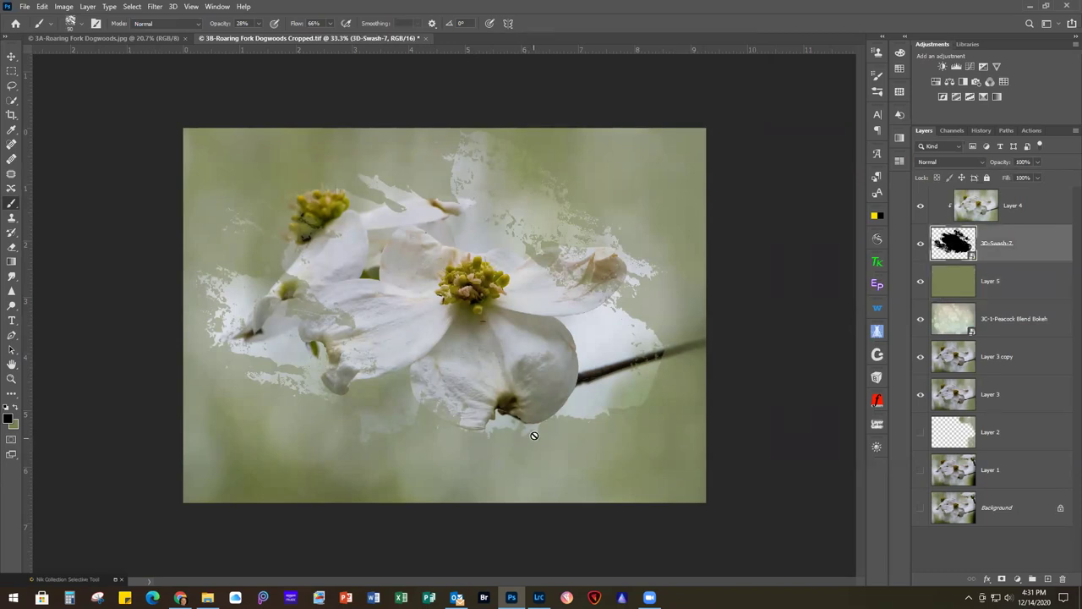
right_click(1011, 258)
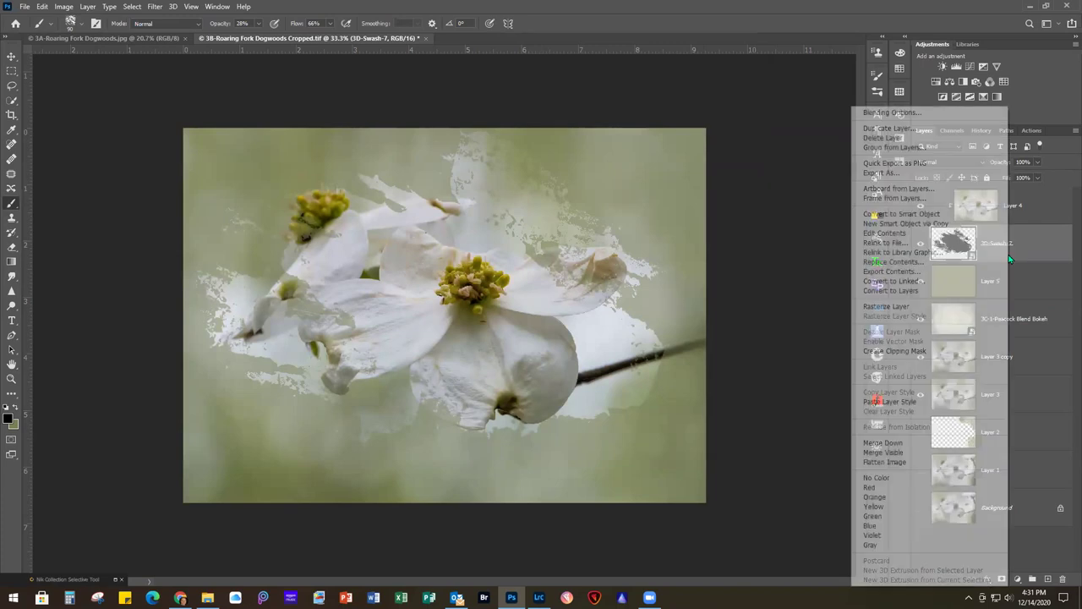
click(897, 307)
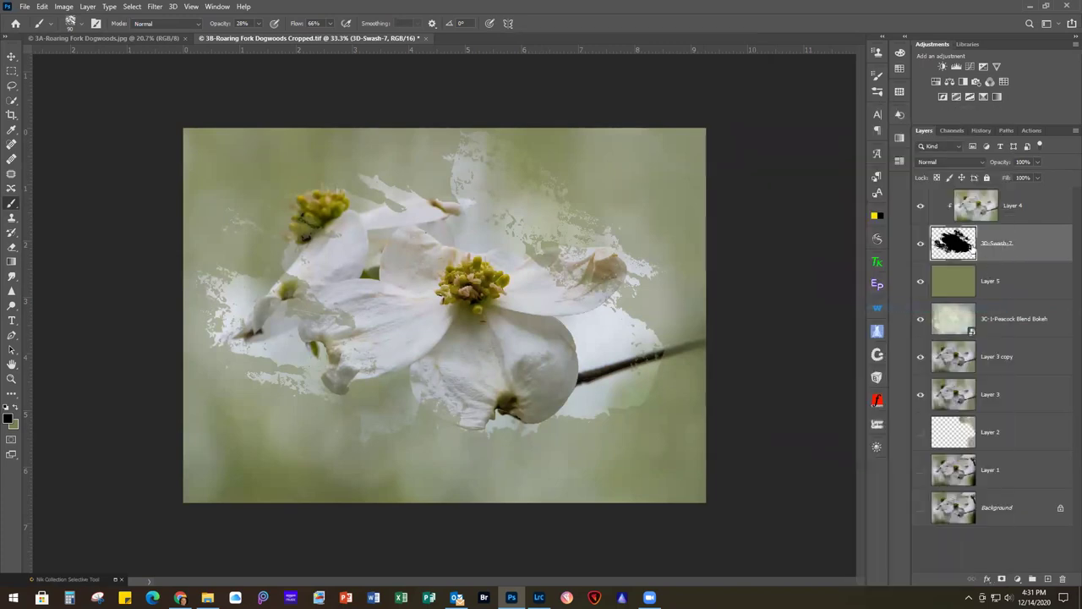
Enlarge the textured brush to 150 px and set its opacity and flow to 100%
key(bracketright)
key(bracketright)
key(bracketright)
key(bracketright)
click(258, 24)
drag(259, 39, 353, 41)
click(330, 24)
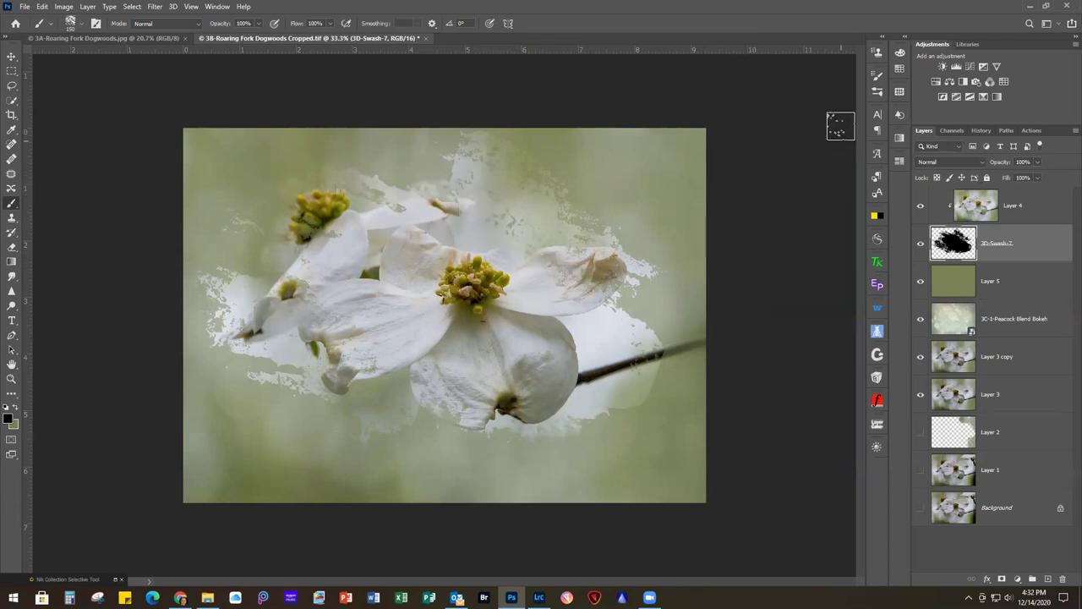
Rotate the textured brush tip to an angle of -92° in the brush settings
click(216, 7)
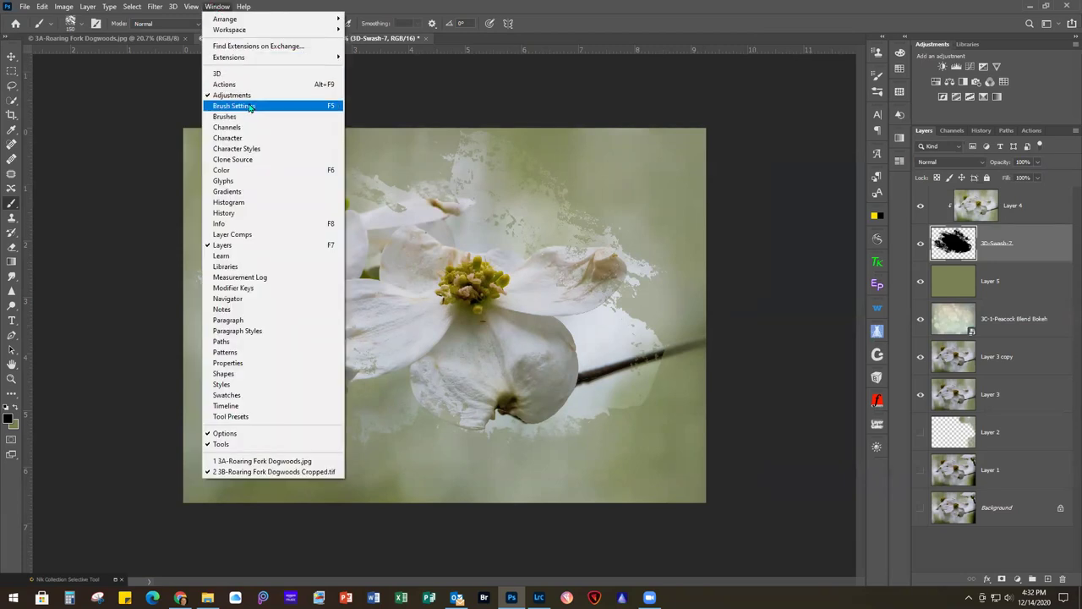
click(250, 108)
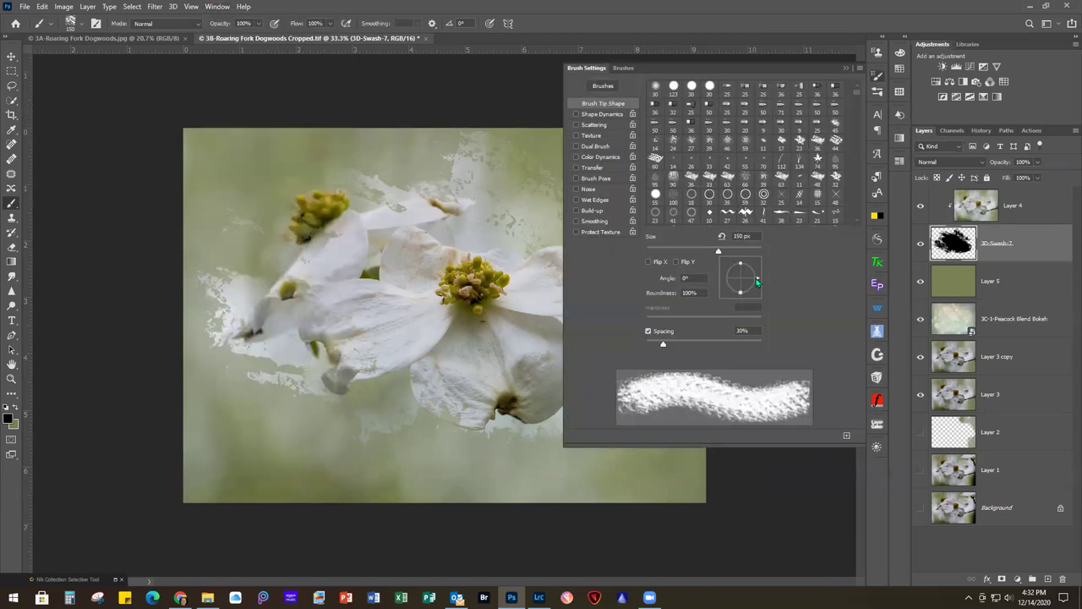
drag(759, 281, 741, 297)
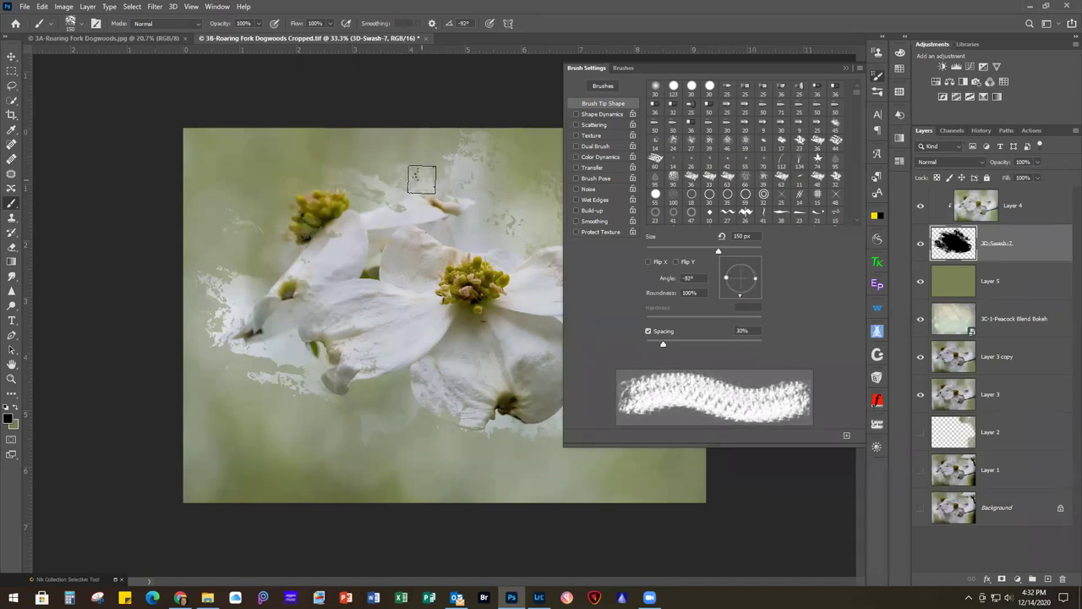
click(849, 69)
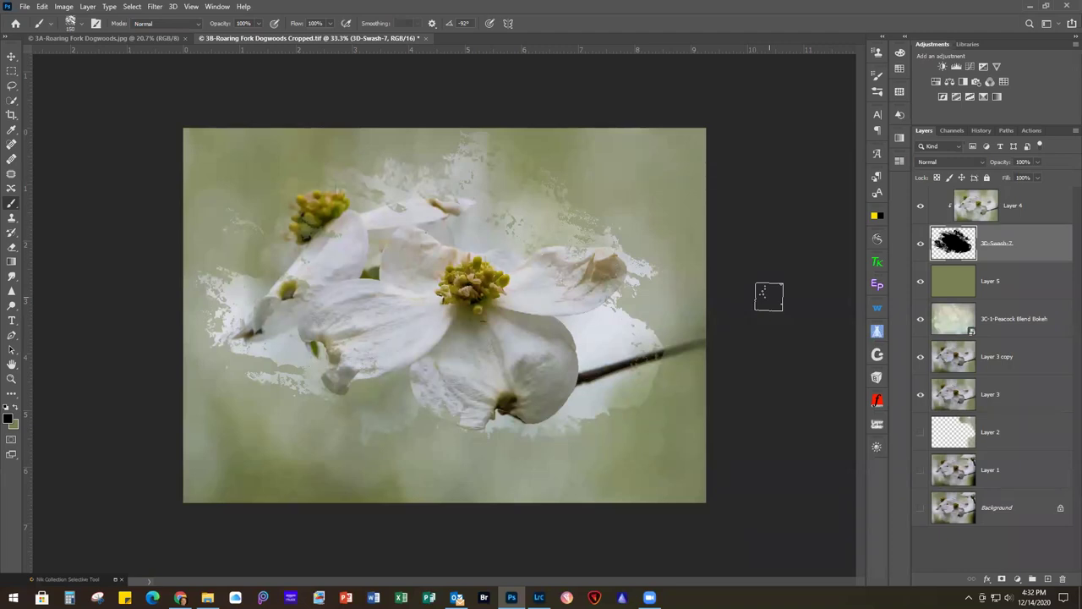
Close the cropped dogwoods document without saving its changes, and close the original Roaring Fork dogwoods photo too
click(25, 7)
click(51, 88)
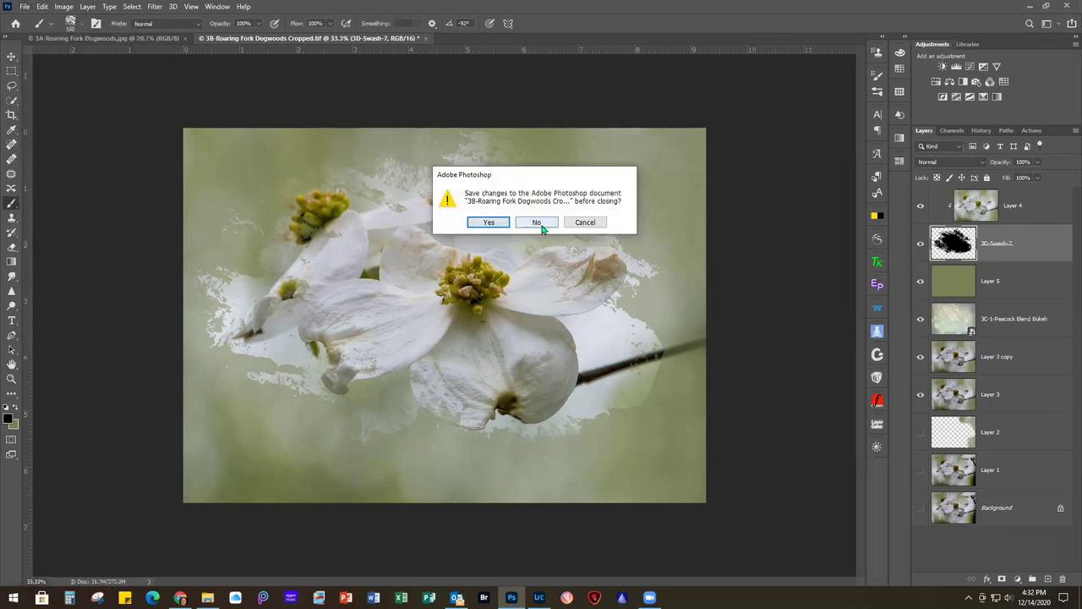
click(538, 223)
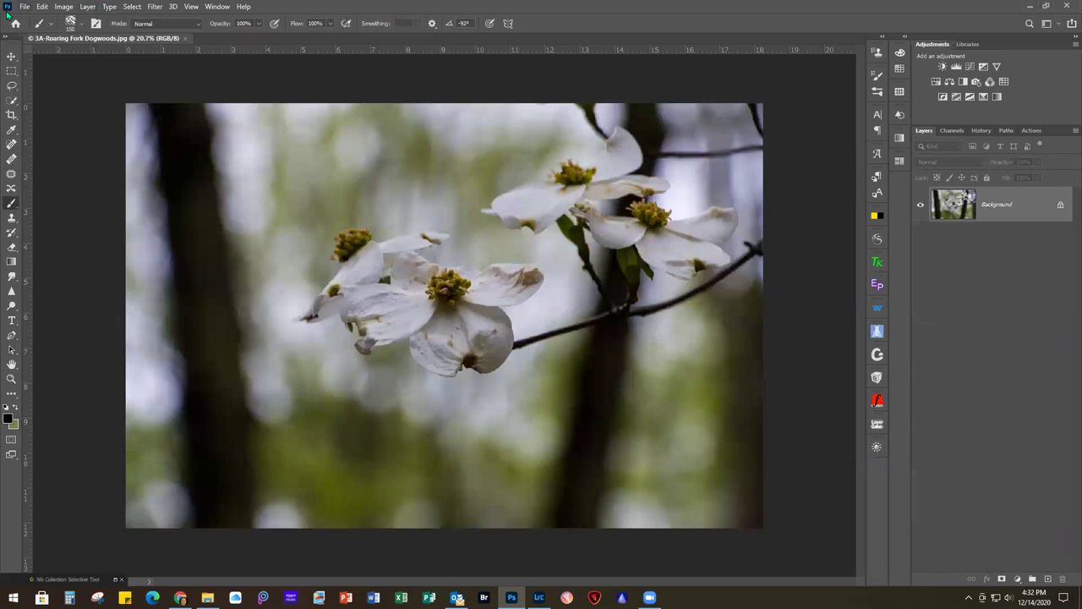
click(25, 7)
click(60, 88)
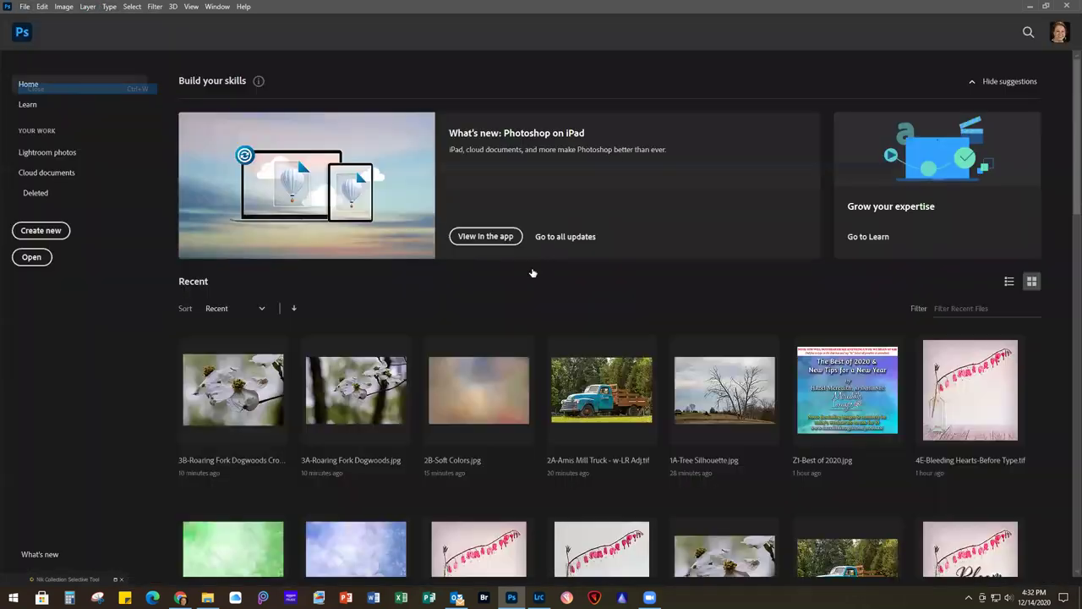
click(859, 380)
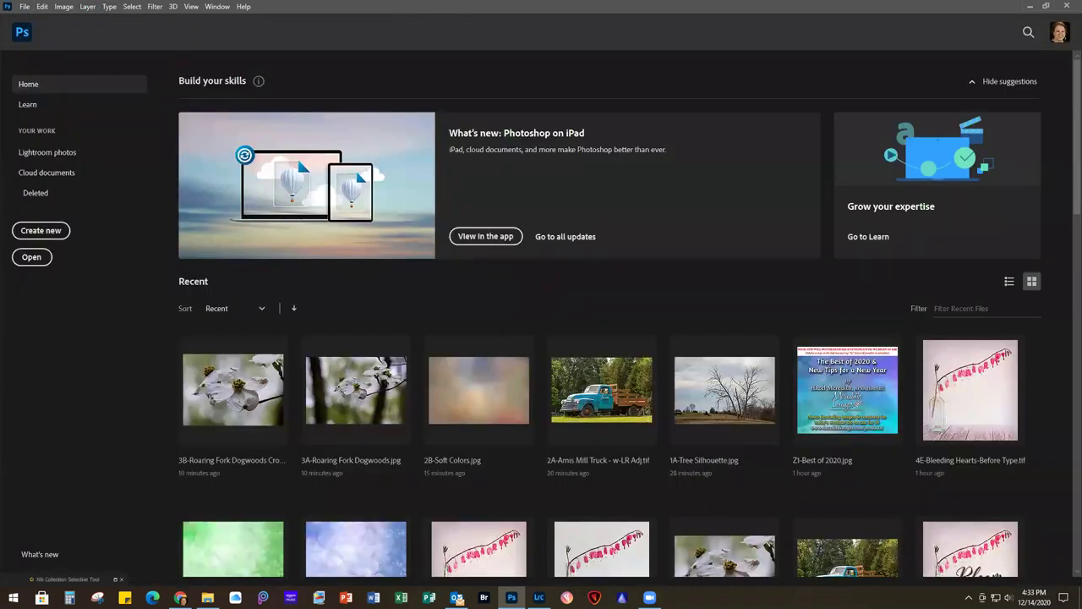
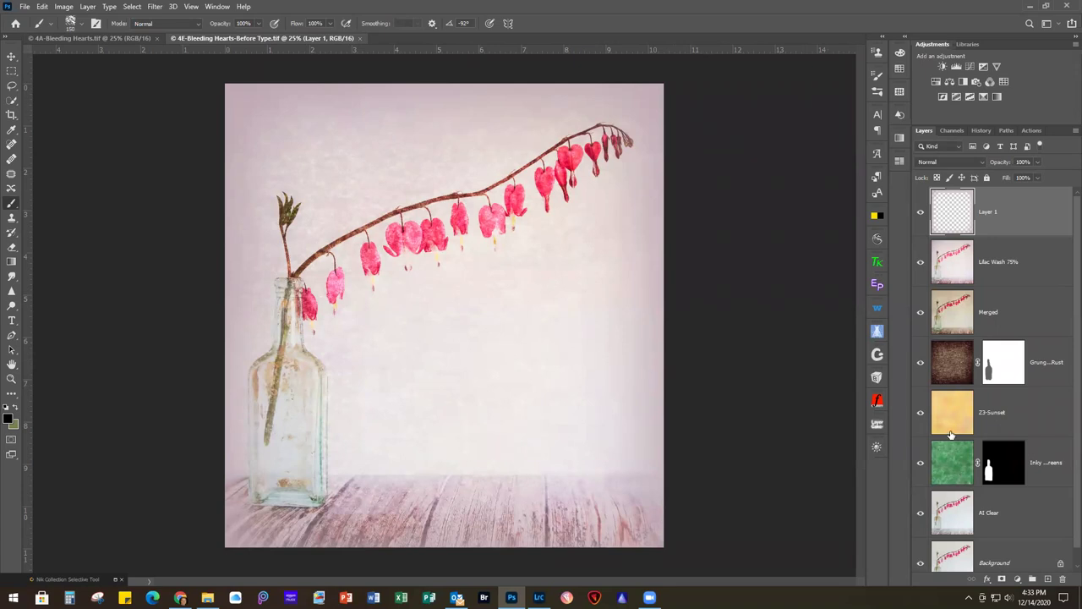
Review the bleeding hearts build-up by isolating the lowest layers and showing Z3-Sunset, Grunge Rust, Merged, Lilac Wash 75% and Layer 1 in order
alt+click(921, 562)
click(921, 512)
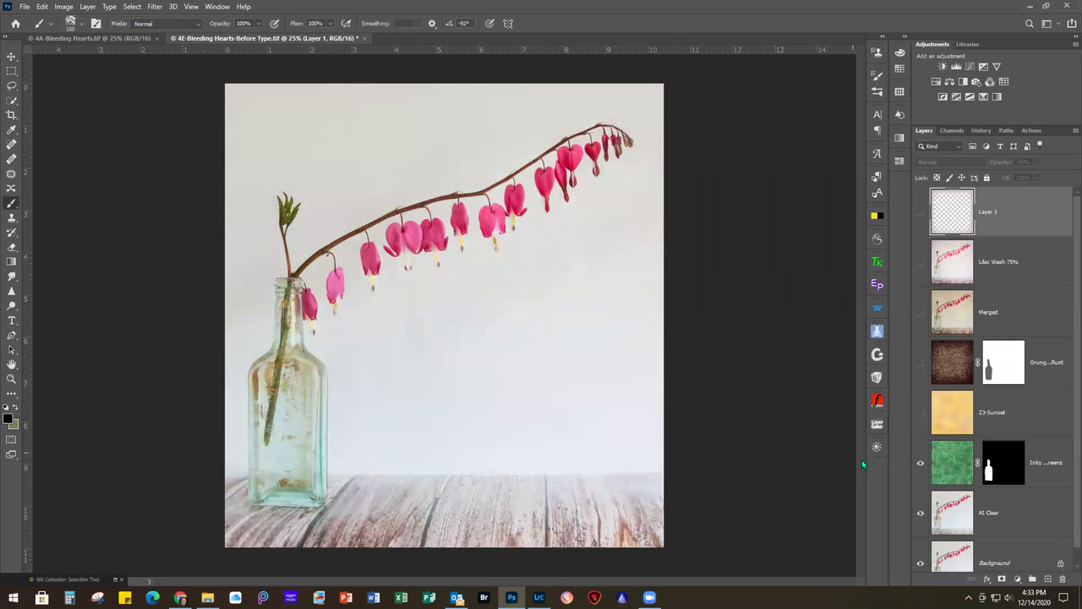
click(920, 413)
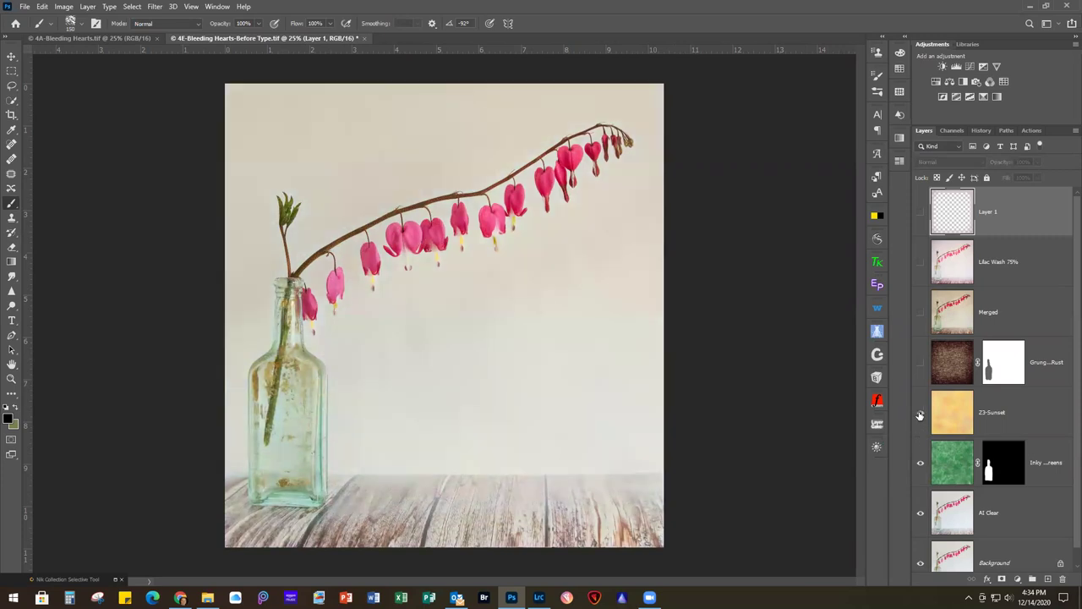
click(921, 364)
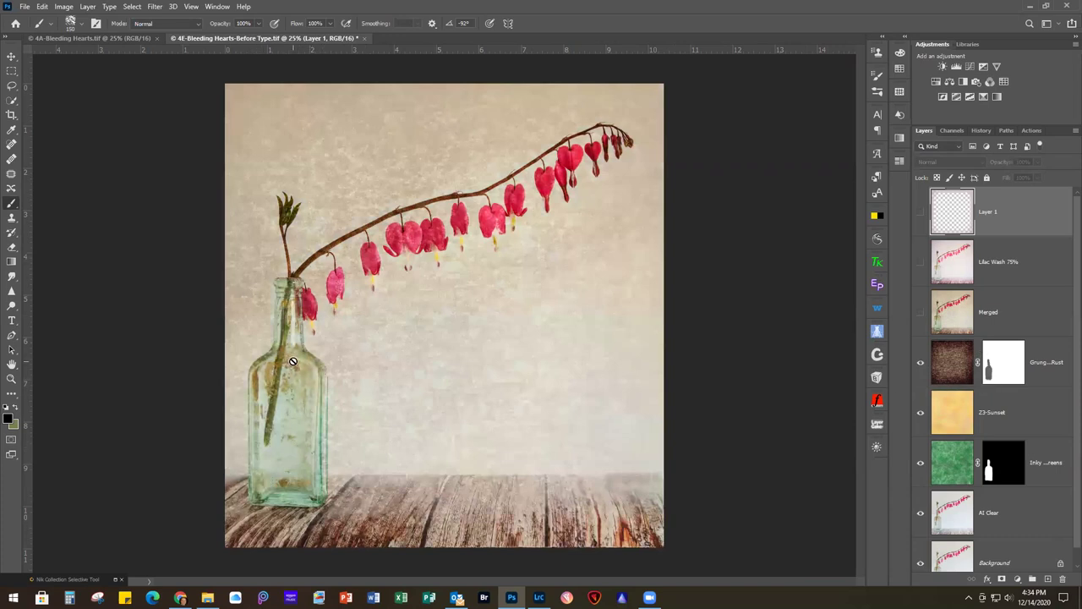
click(921, 313)
click(920, 264)
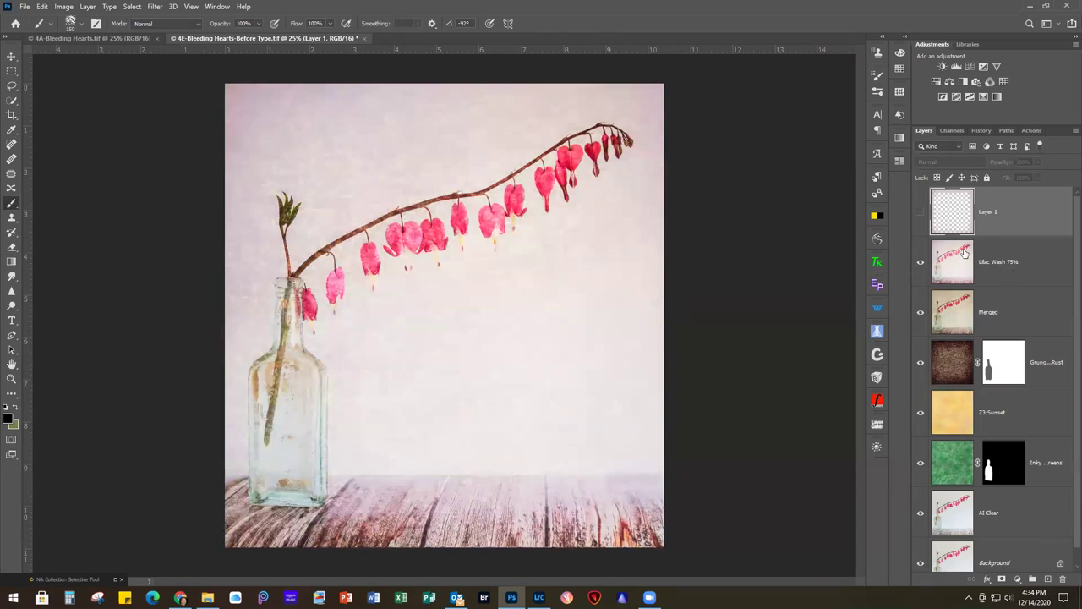
click(921, 216)
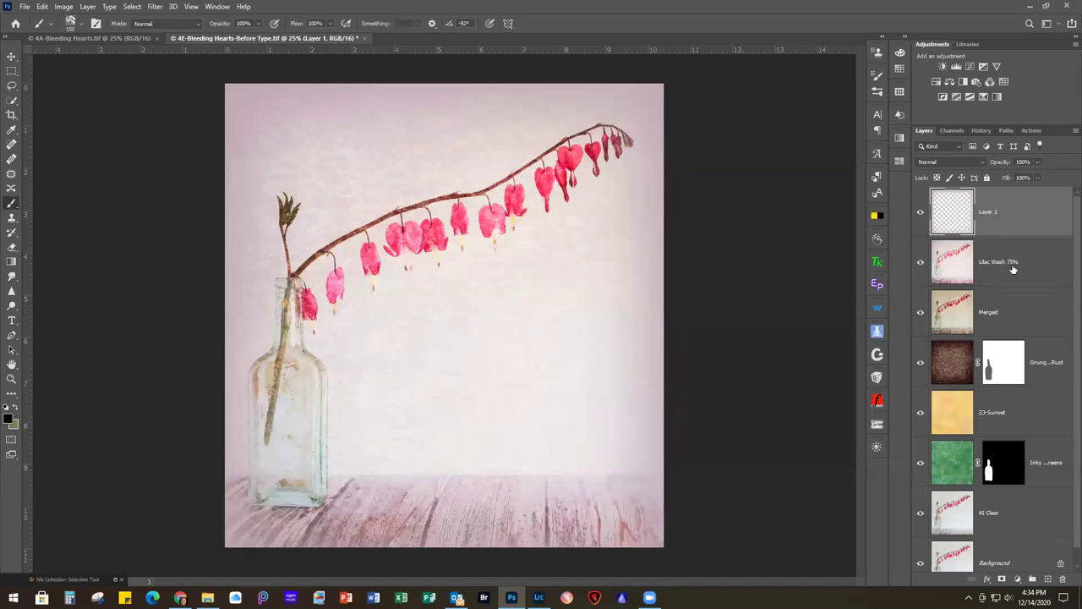
Set the Type tool to the illusias font at a size of 100 pt
click(12, 322)
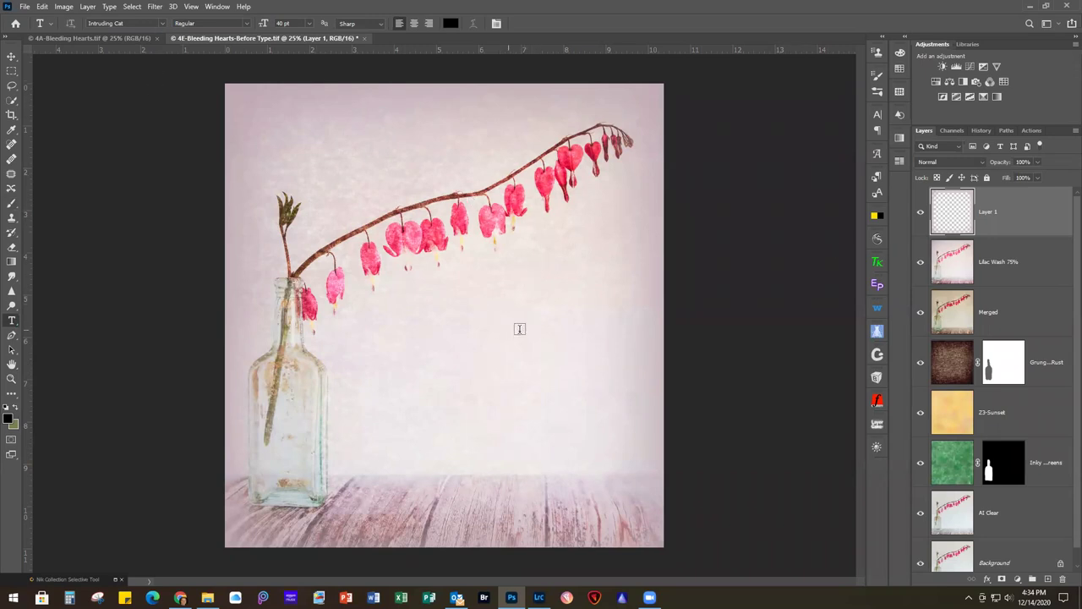
click(164, 24)
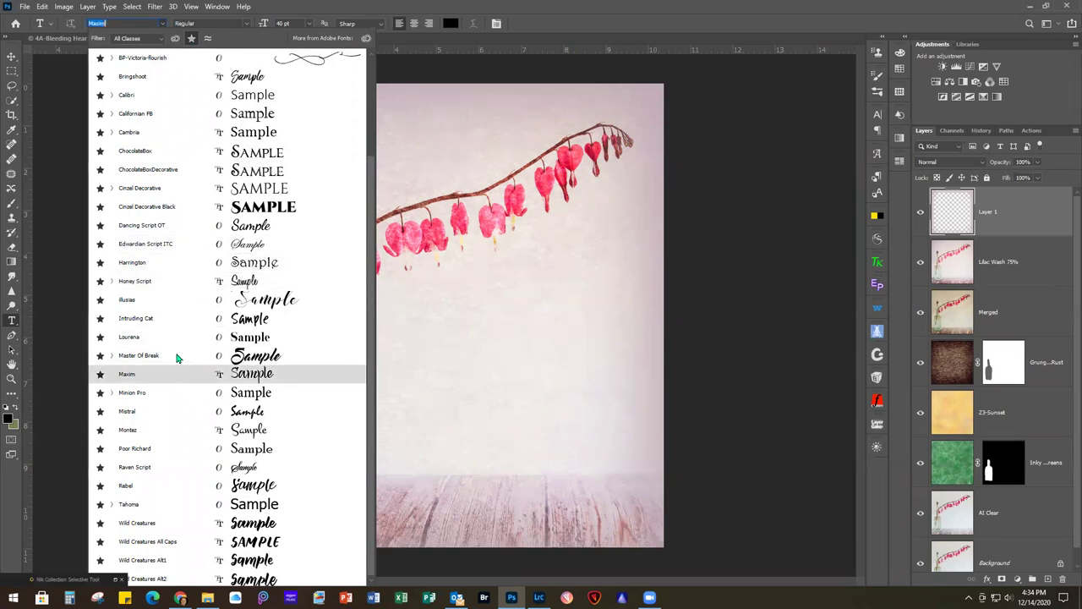
click(272, 301)
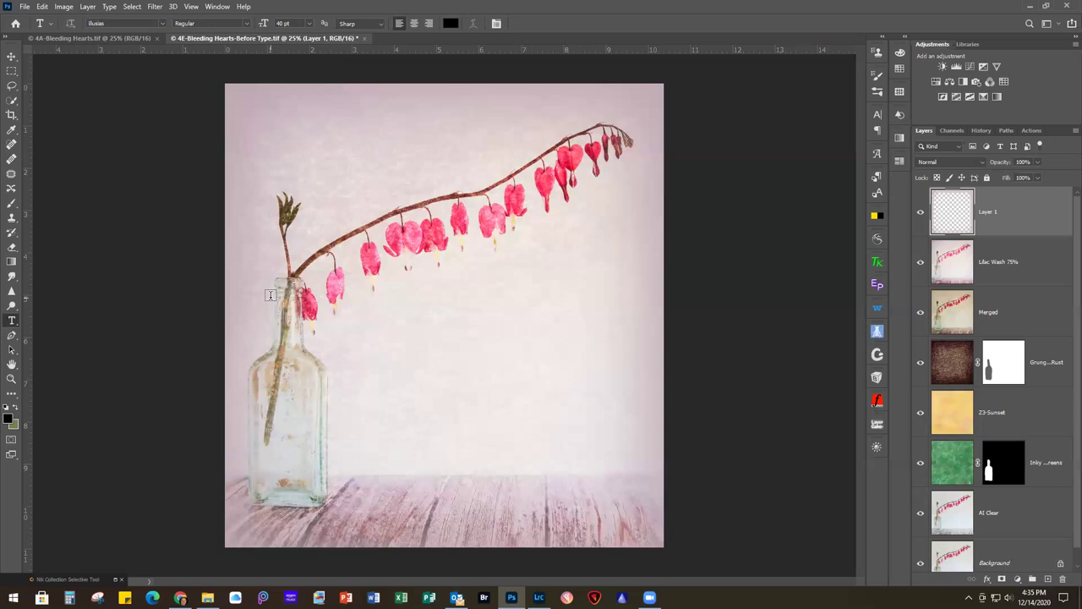
click(309, 25)
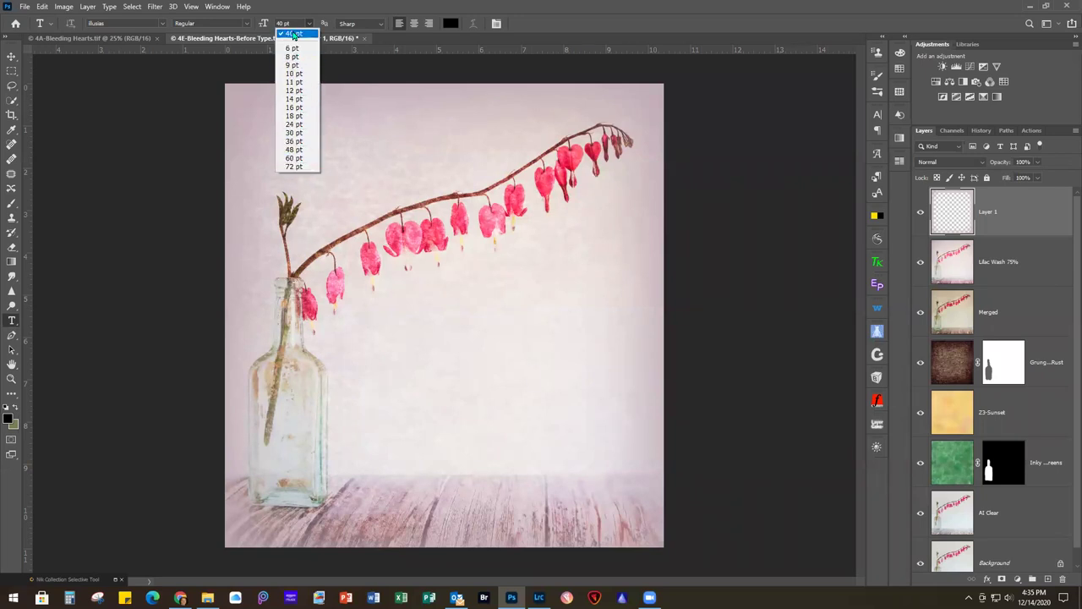
click(295, 21)
click(295, 21)
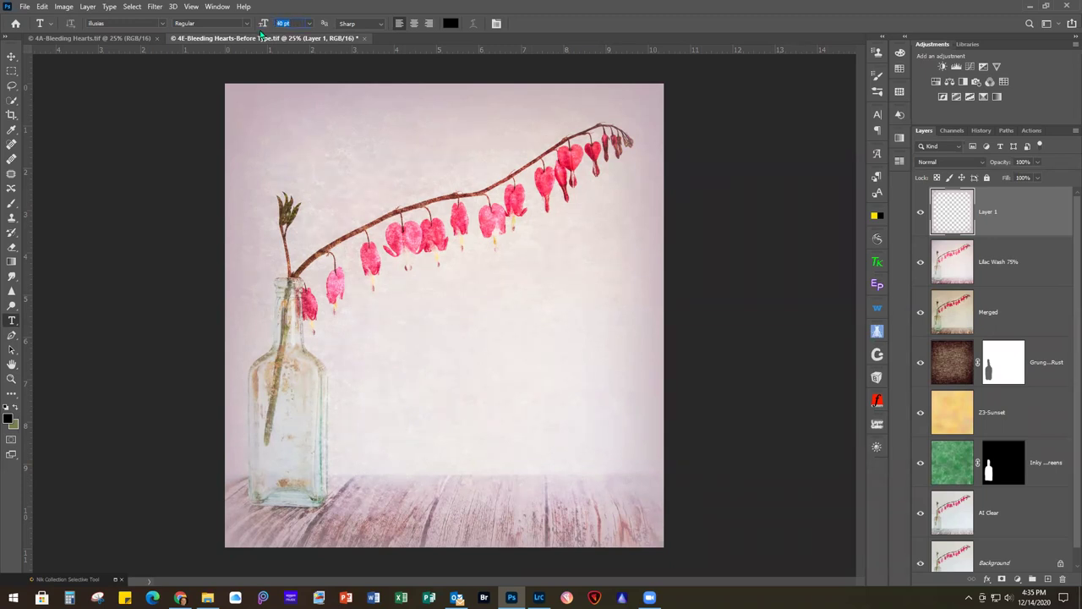
text(100)
Set the text color to the dark reddish brown with hex value 613731
click(451, 24)
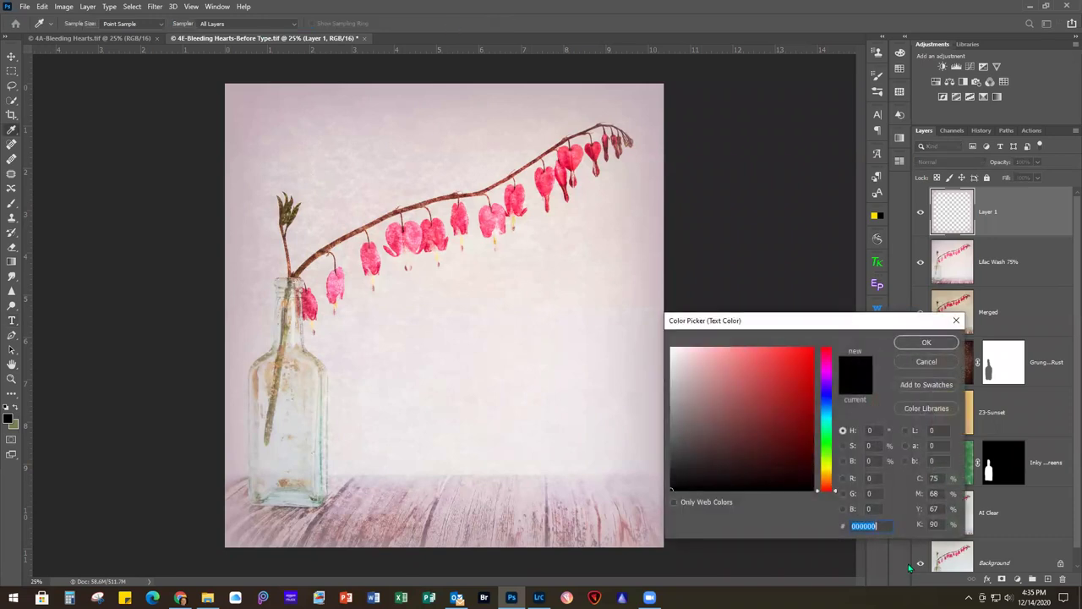
key(BackSpace)
text(61)
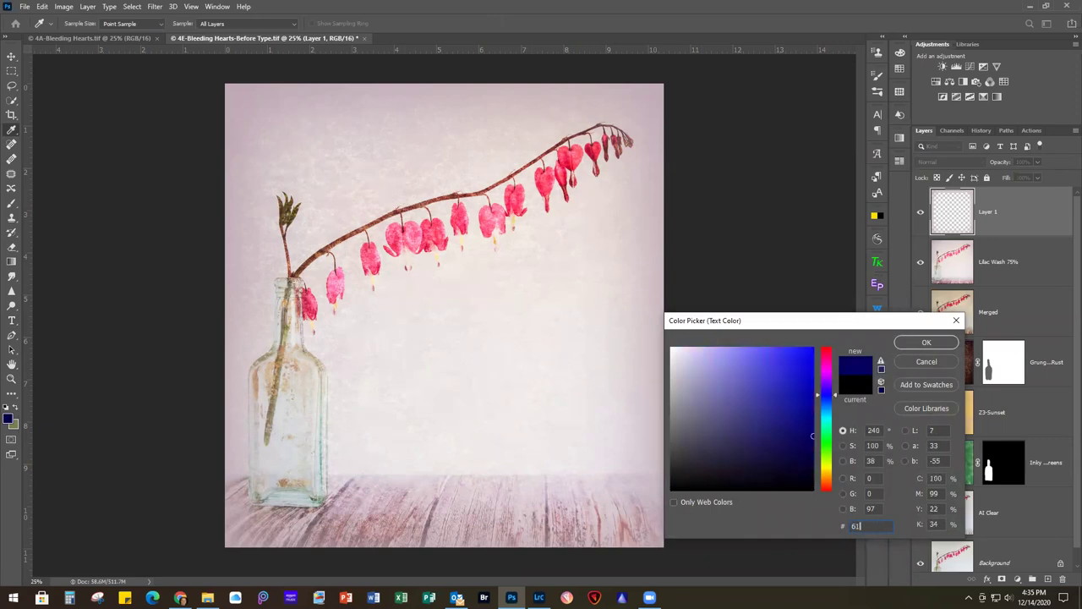
text(3731)
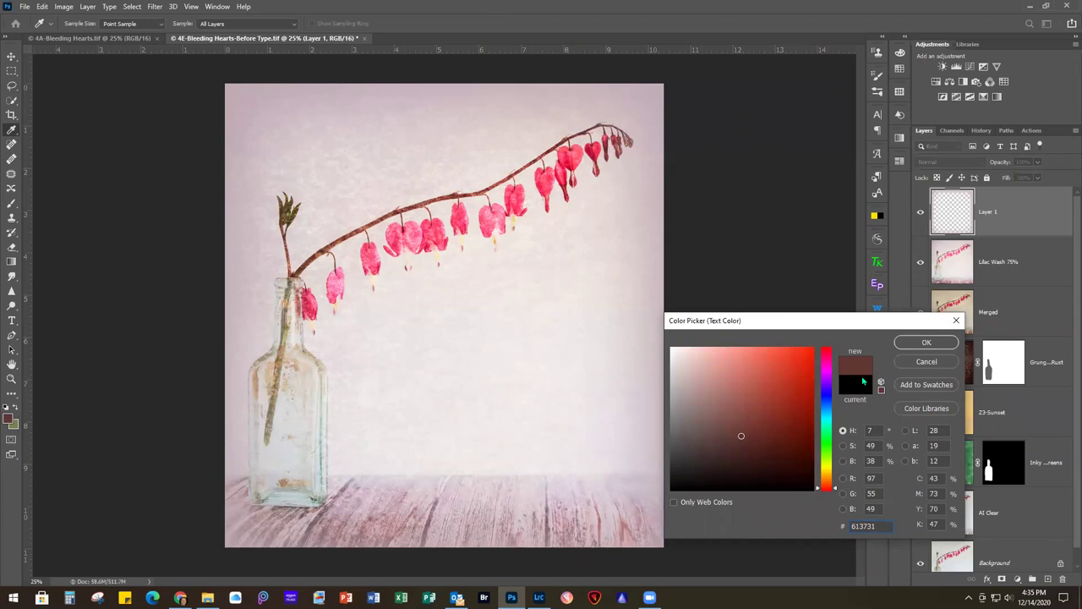
click(925, 343)
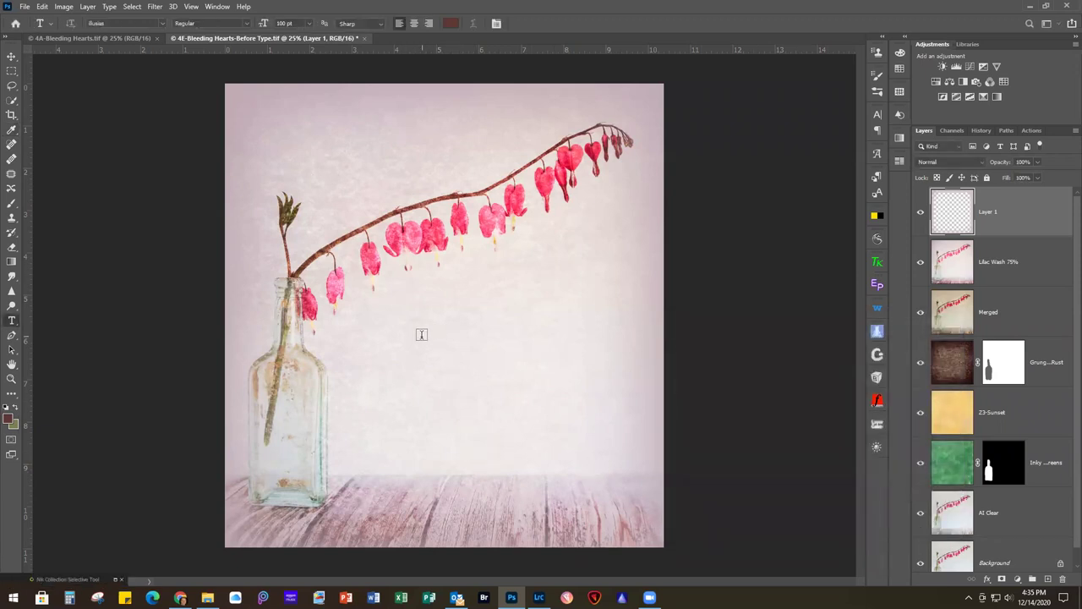
Add the text "Bloom" in the open area beside the bottle and shift it slightly closer to the bottle
click(418, 344)
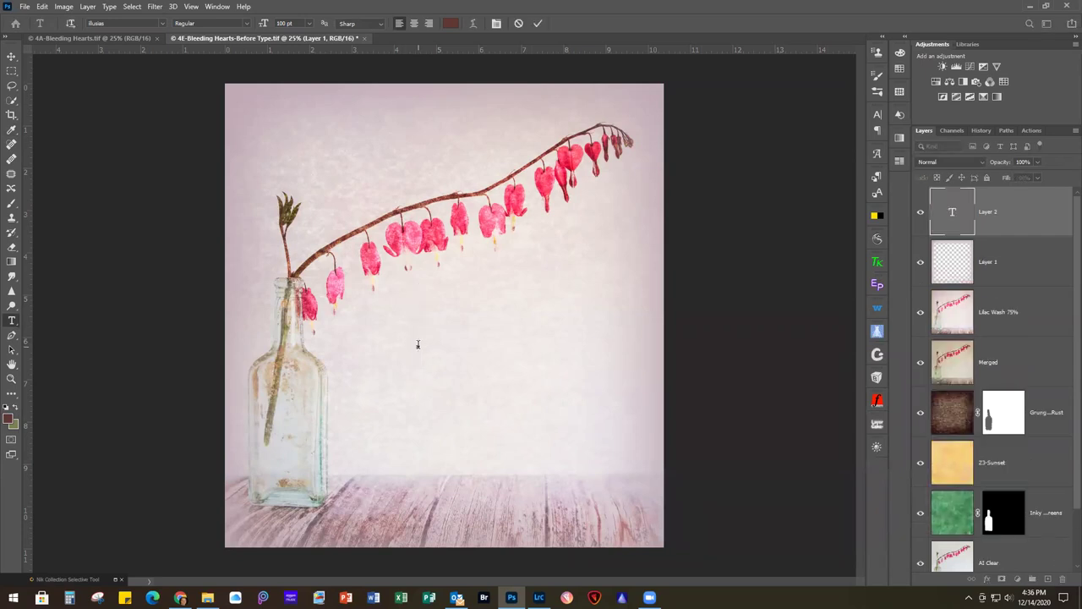
text(Bloom)
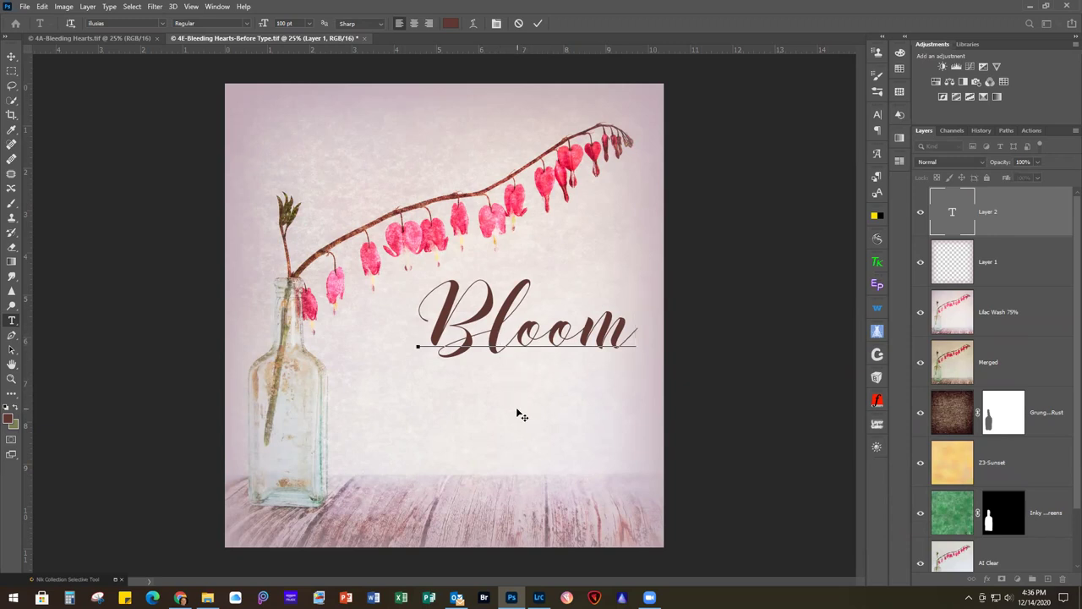
drag(517, 409, 476, 410)
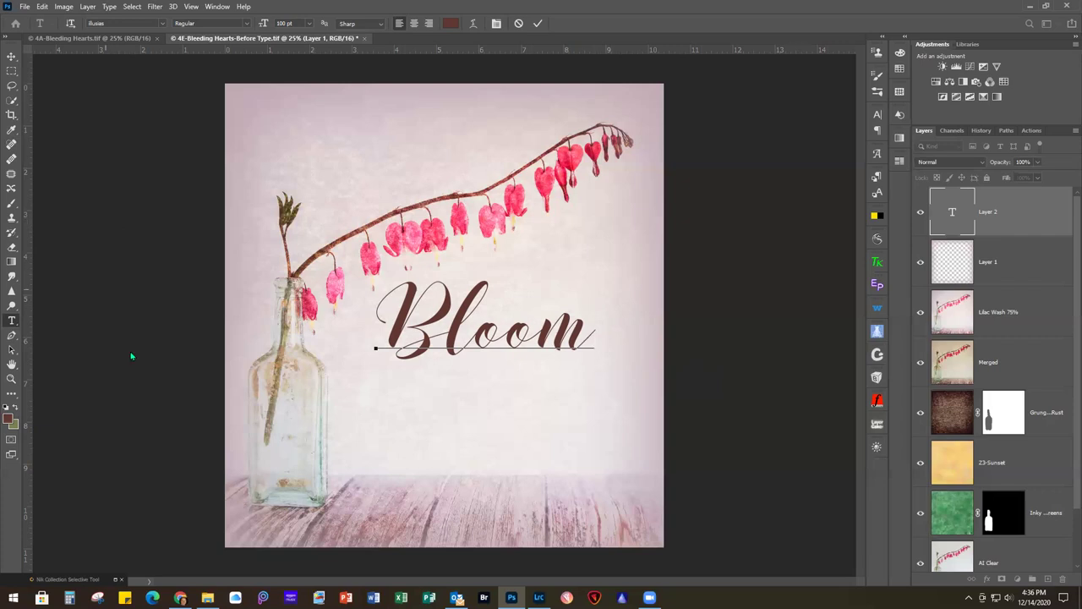
Add a separate text layer below "Bloom" reading "where you are planted" in the Intruding Cat font at 40 pt
click(423, 402)
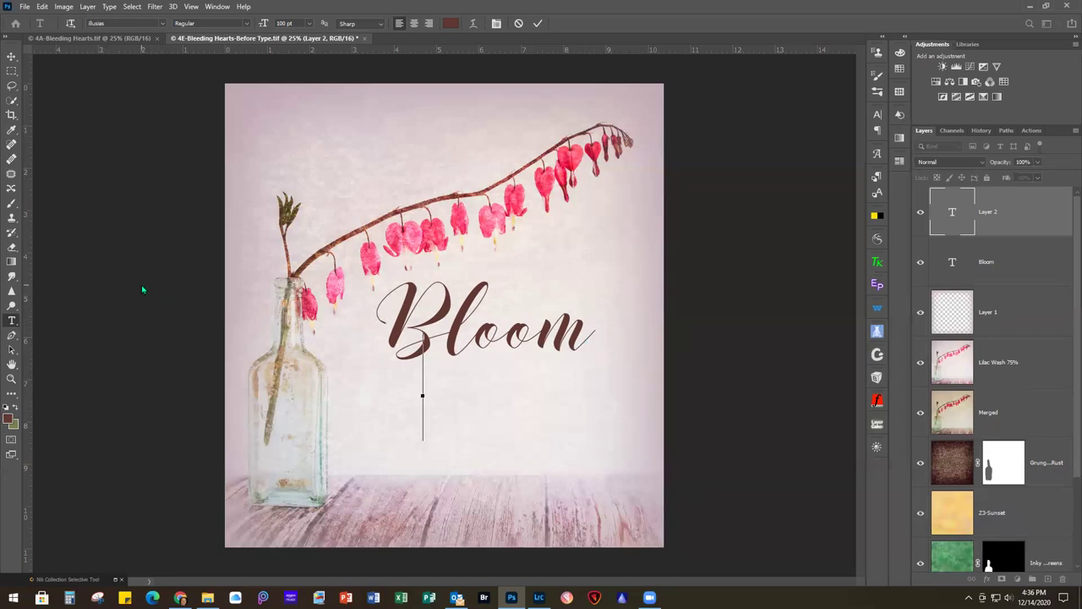
click(163, 24)
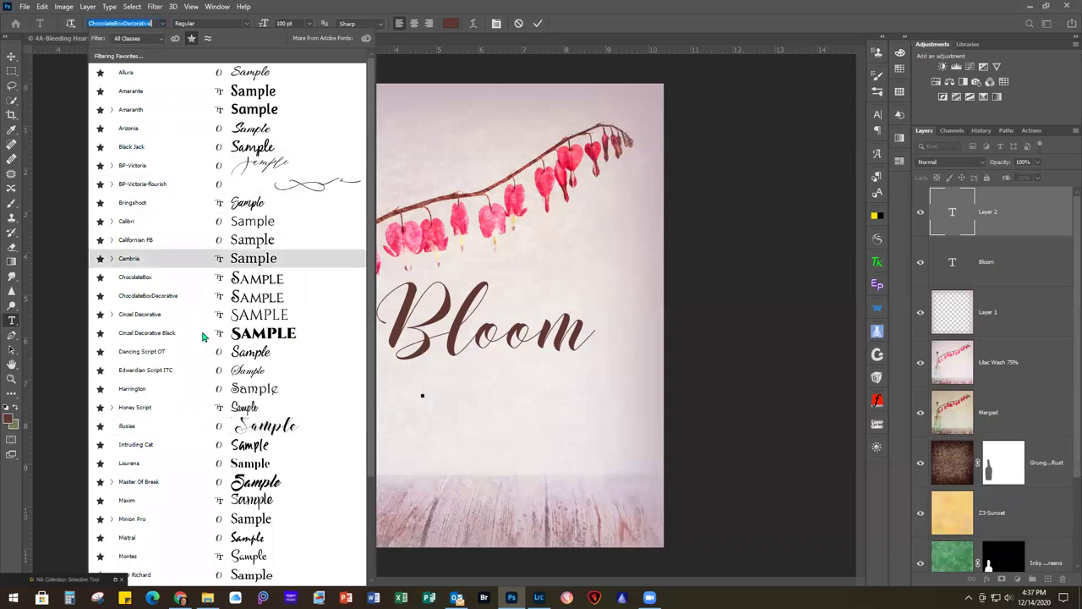
click(250, 446)
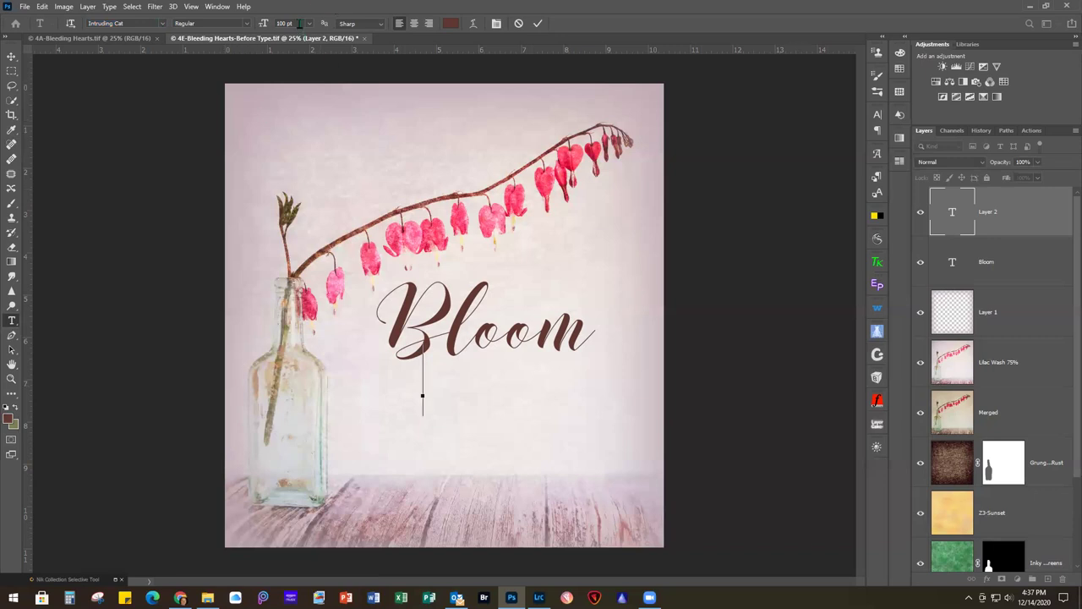
click(285, 23)
text(4)
text(where yo)
text(u are planted)
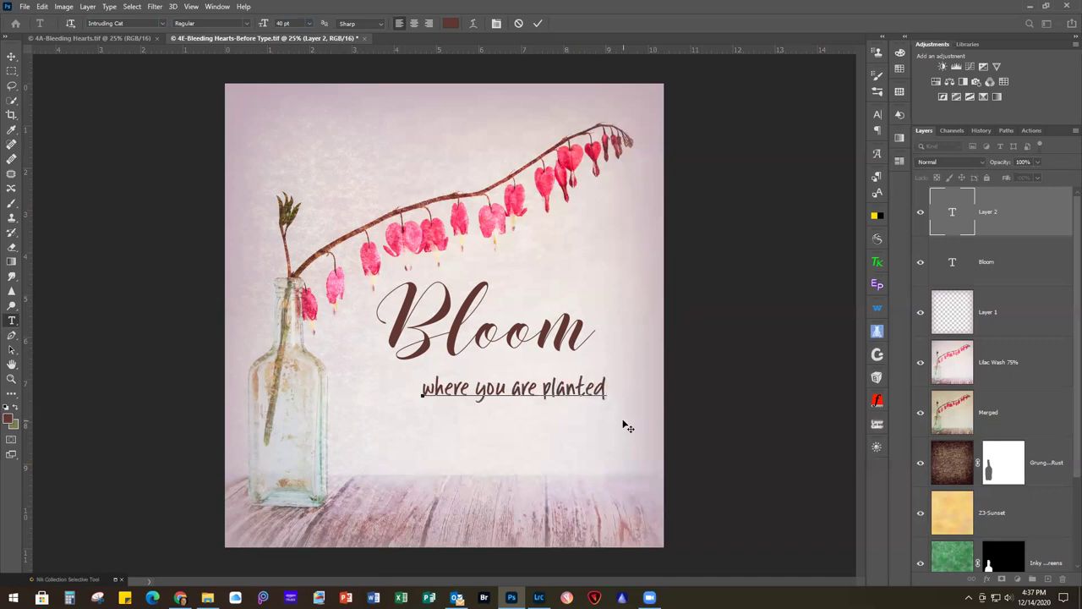
Move the "where you are planted" line up to sit just beneath "Bloom" and commit the text
drag(628, 427, 628, 402)
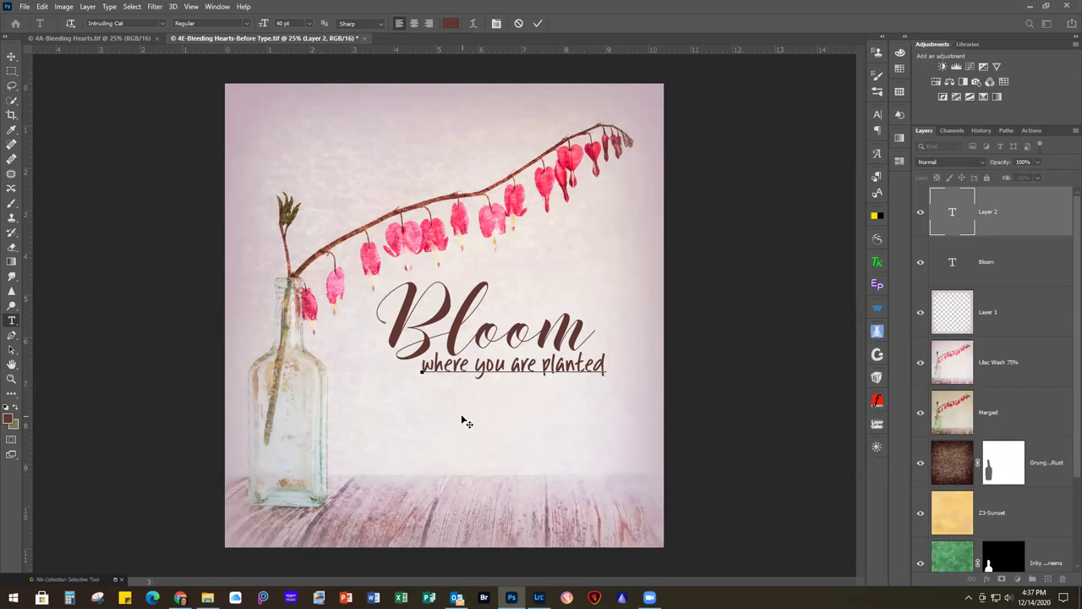
drag(624, 404, 624, 406)
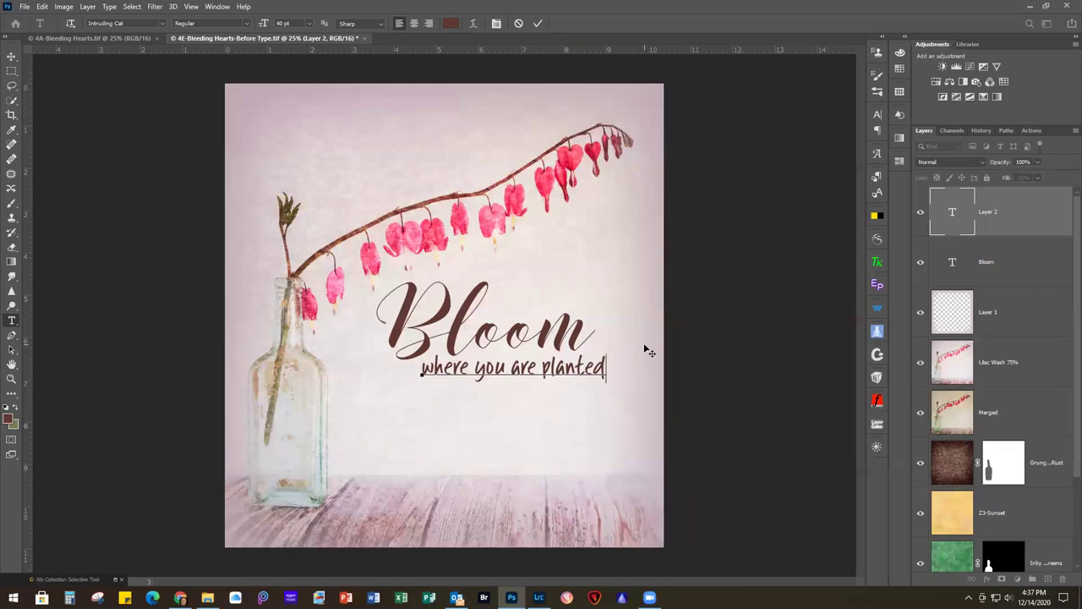
click(1013, 263)
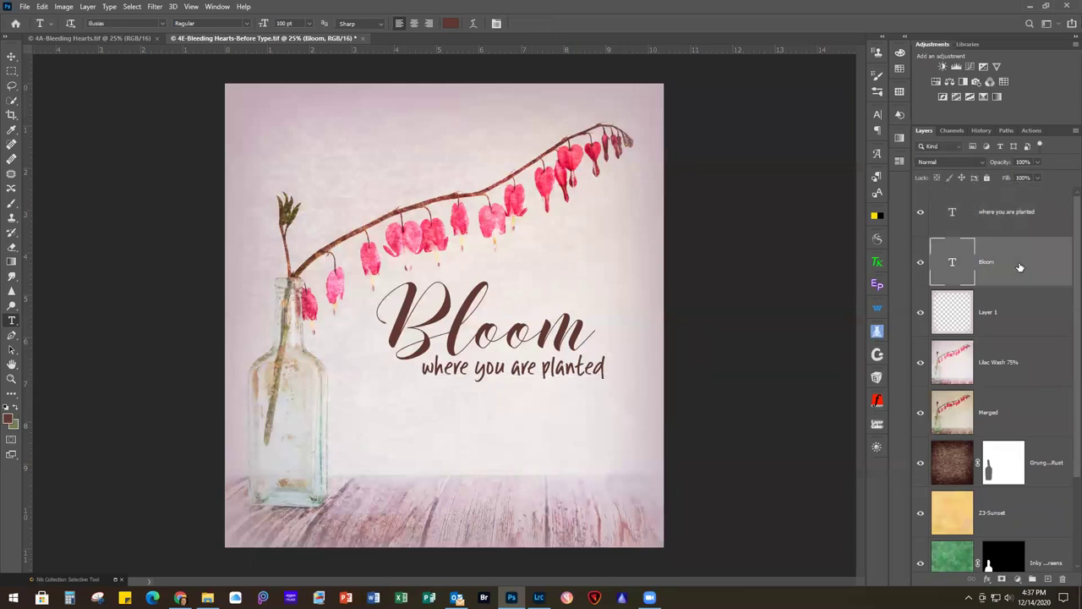
Try enlarging the "Bloom" text to about 114% with the transform controls
double_click(954, 264)
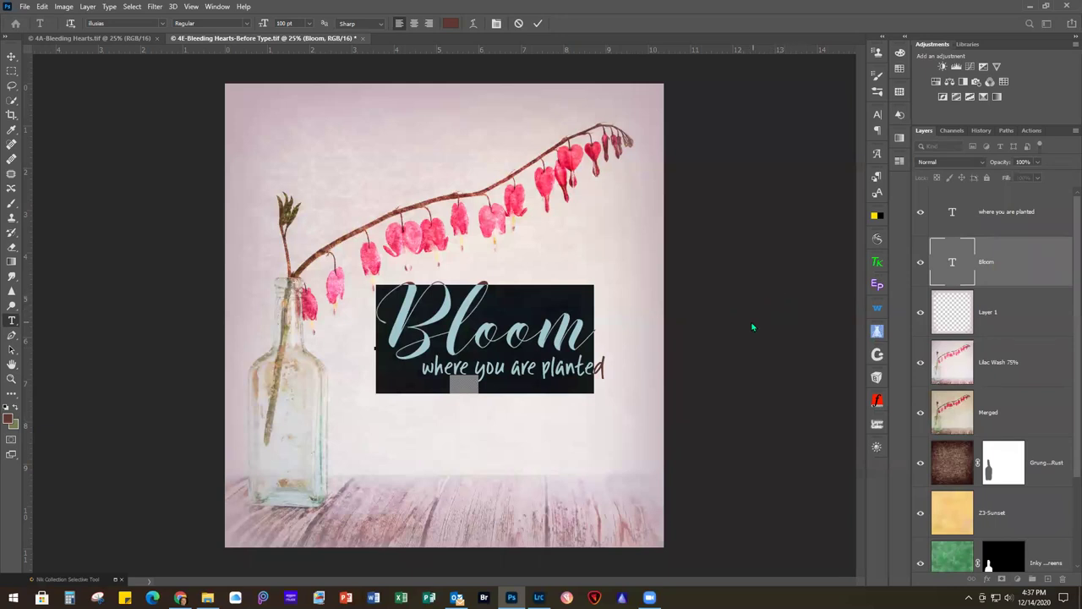
click(1010, 265)
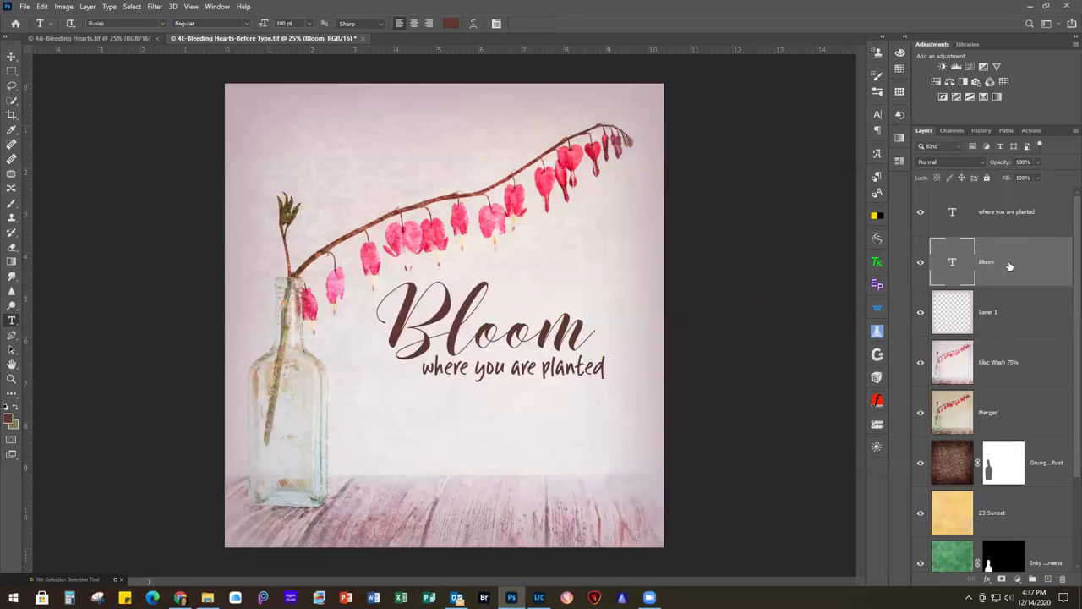
click(13, 56)
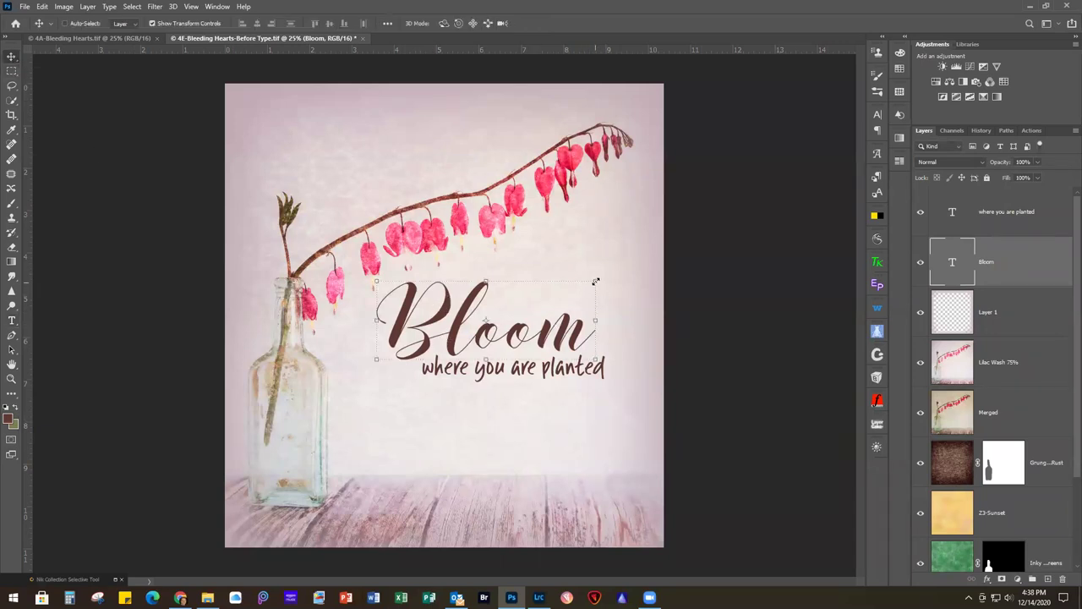
drag(597, 281, 629, 267)
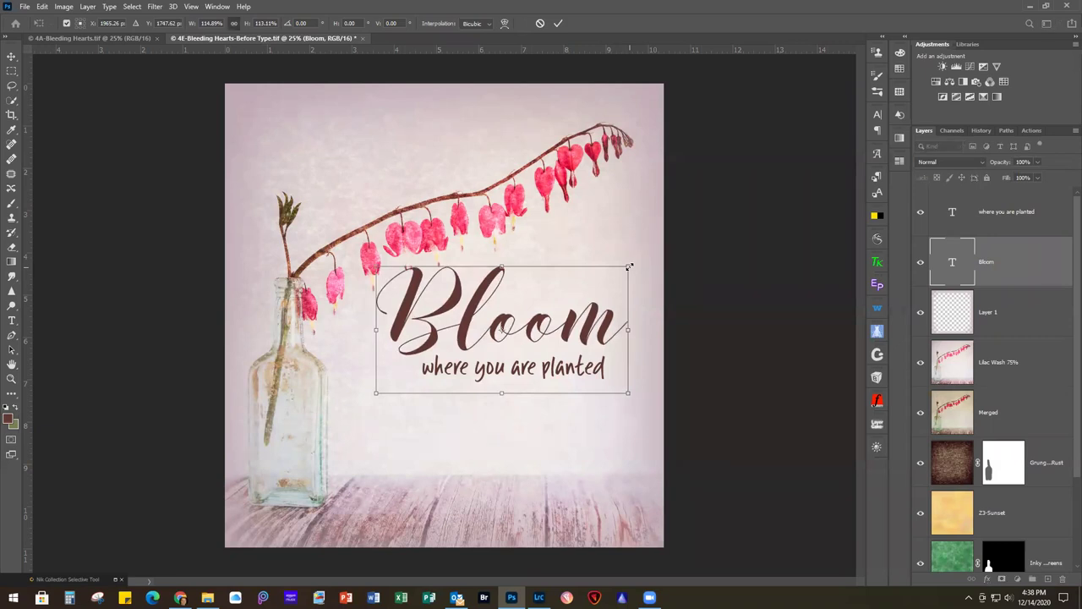
click(541, 23)
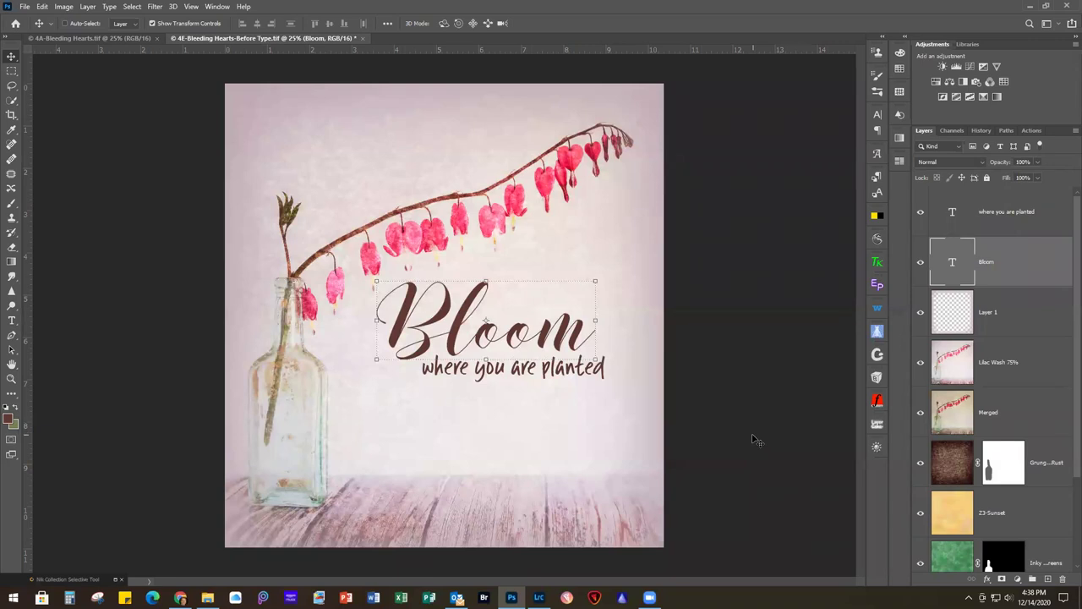
scroll(754, 446, up, 2)
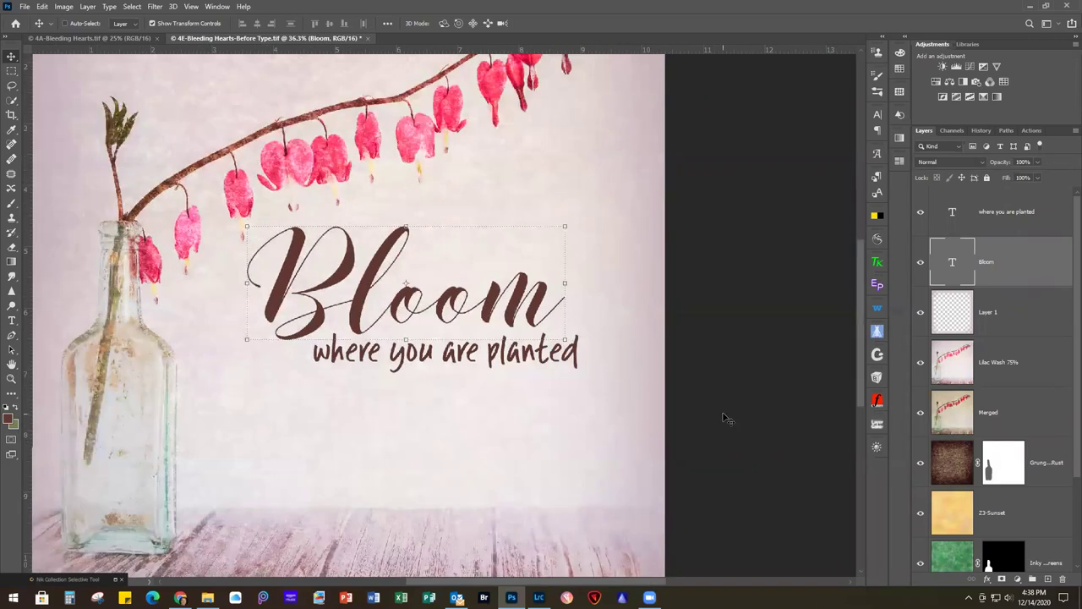
Add a Bevel & Emboss effect to the "Bloom" text layer and set its depth to 136%
scroll(513, 398, up, 1)
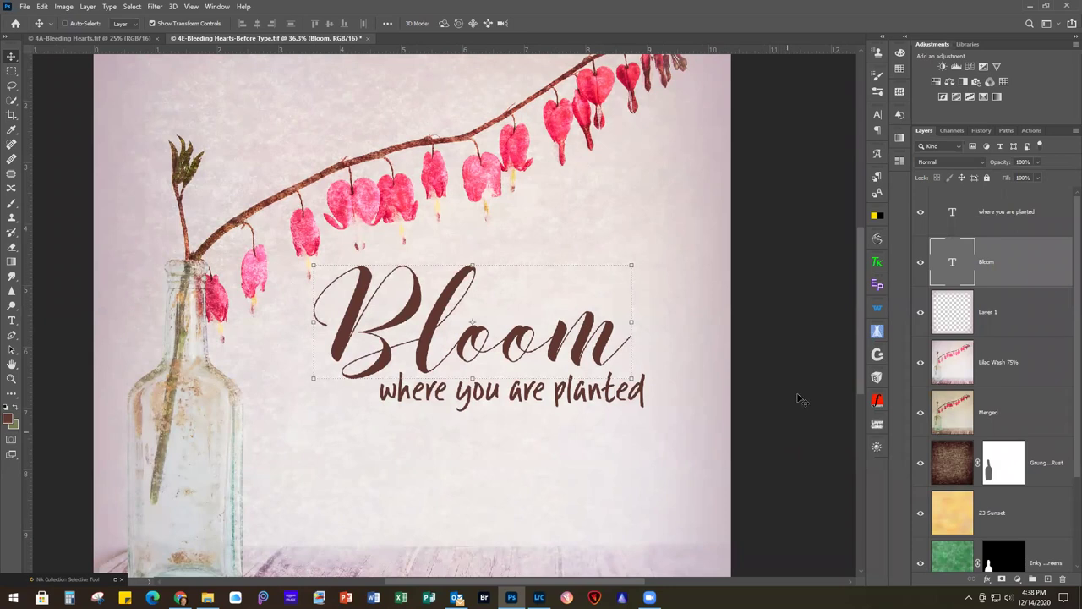
double_click(1022, 264)
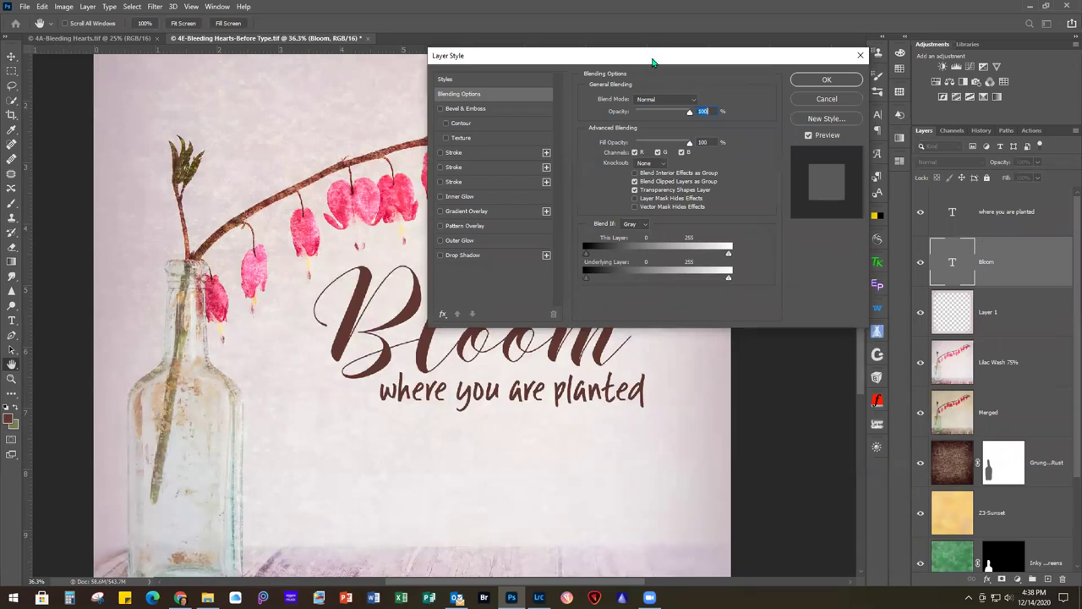
drag(652, 61, 740, 46)
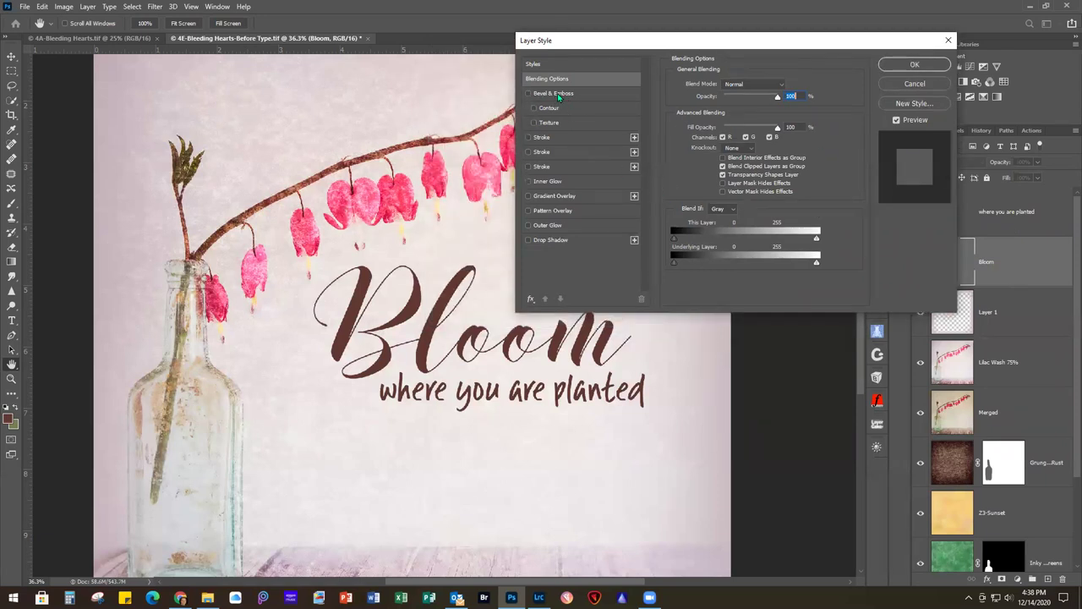
click(527, 94)
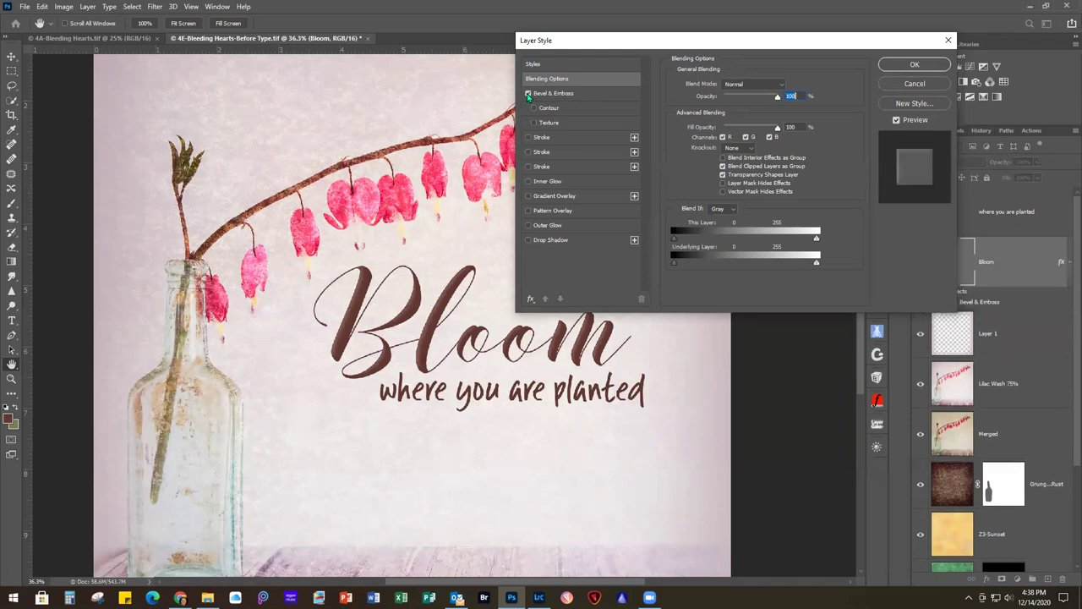
click(587, 94)
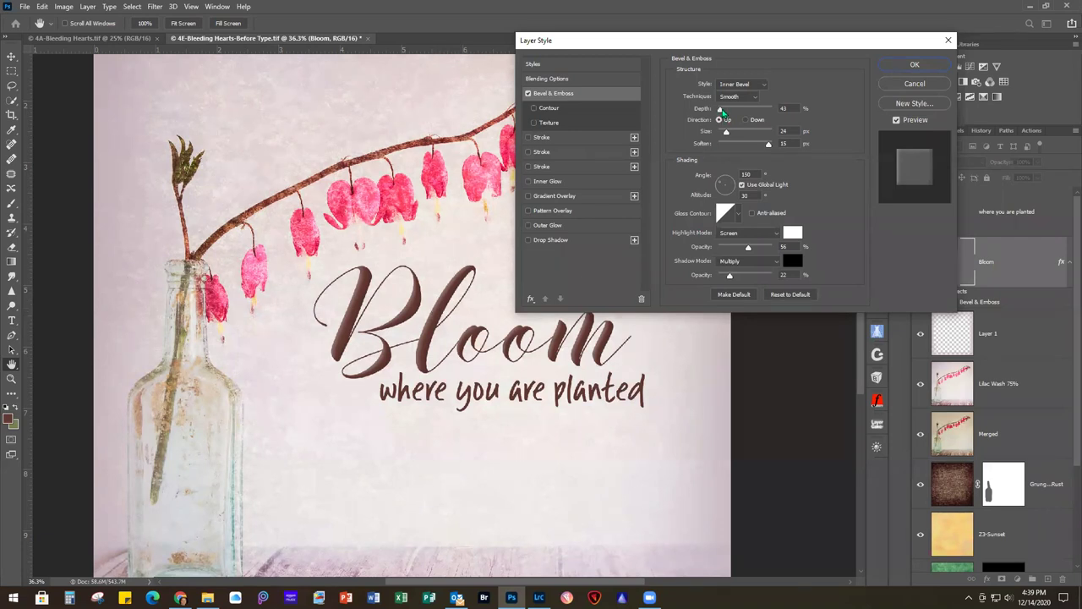
mouse_move(719, 111)
mouse_down()
mouse_move(739, 115)
mouse_move(726, 115)
mouse_up()
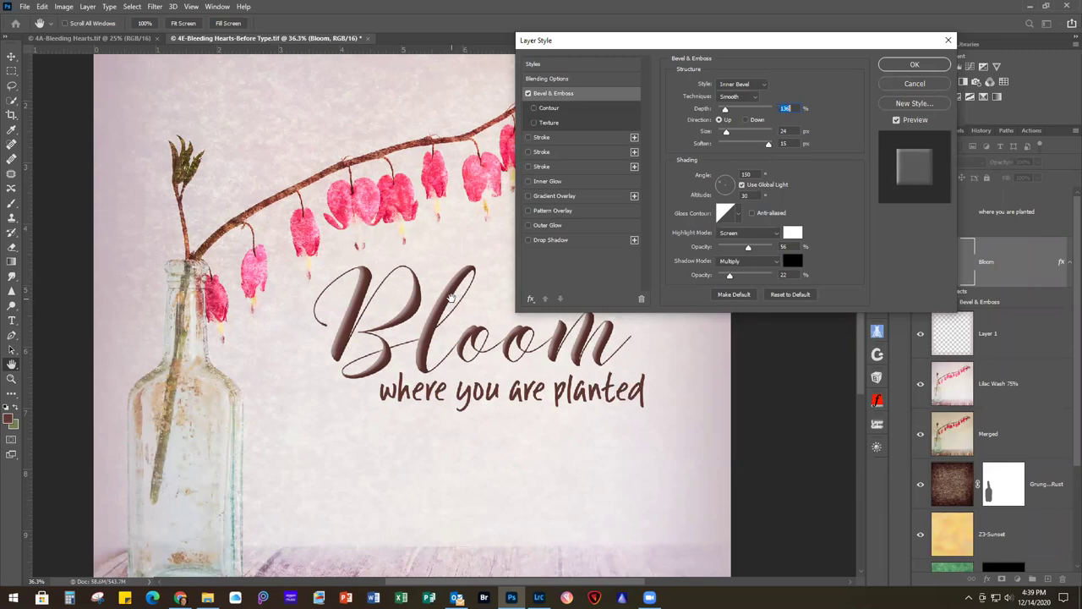
Add a 4 px outside stroke to the "Bloom" text, keeping the Normal blend mode
click(563, 136)
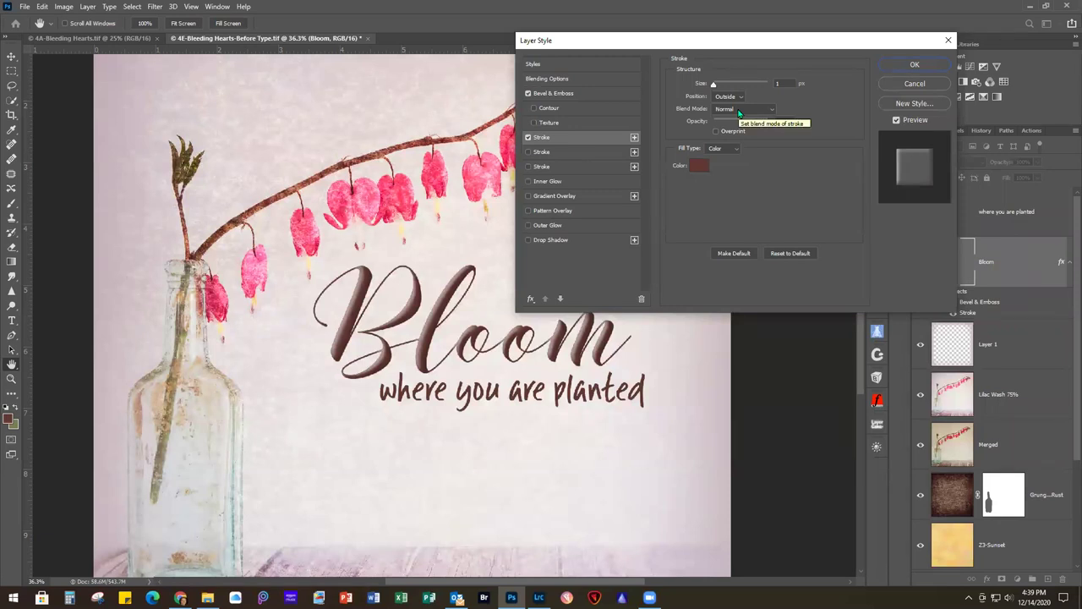
click(778, 83)
text(3)
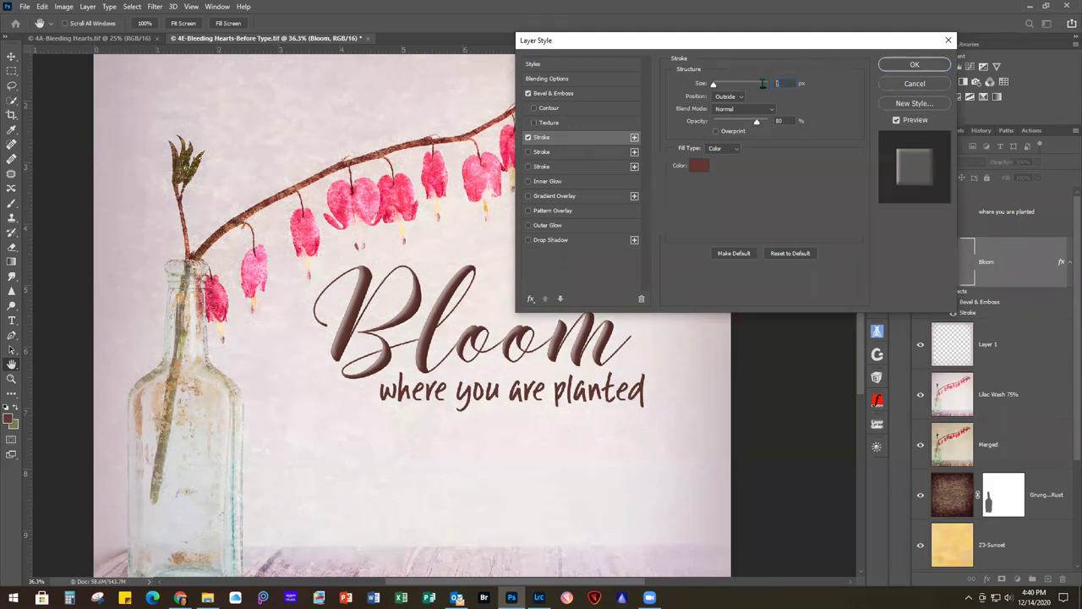
text(4)
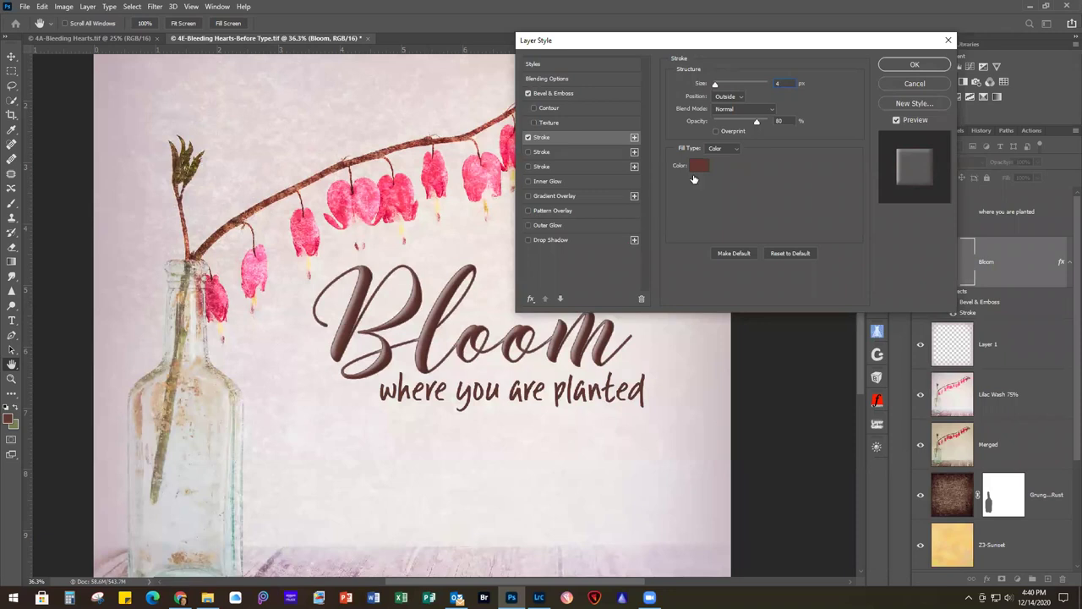
double_click(781, 83)
text(3)
click(744, 110)
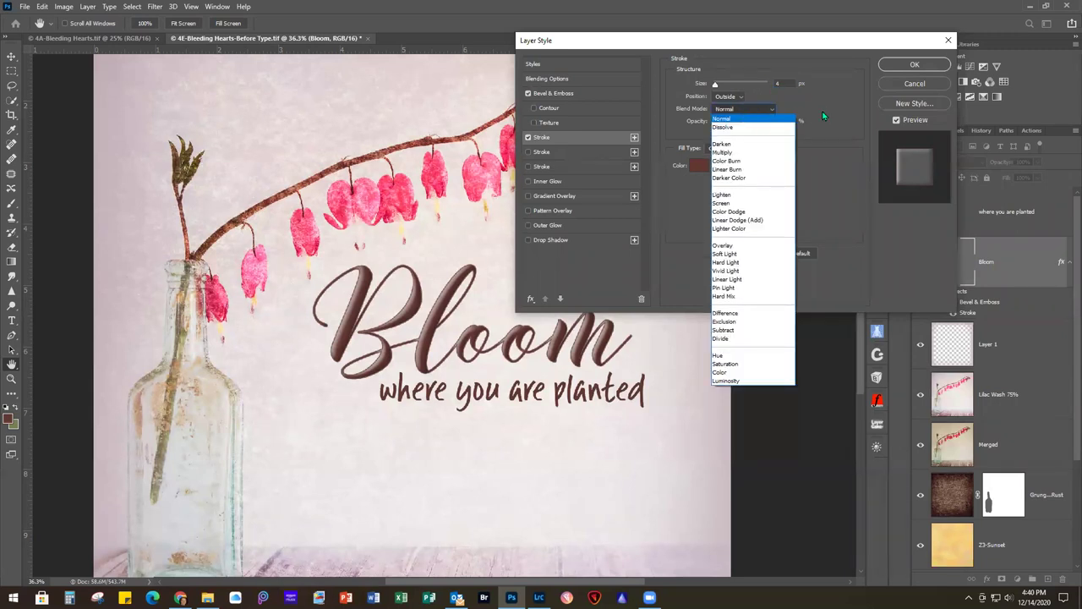
click(761, 119)
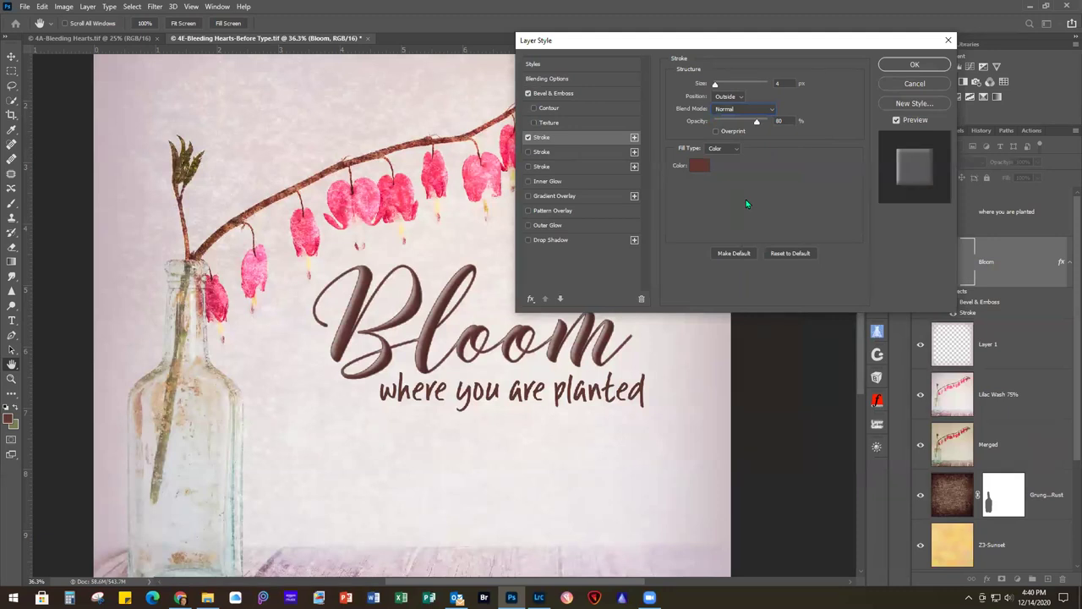
Add a drop shadow to "Bloom" with a 135° angle and 34% spread, and apply the layer style
click(550, 240)
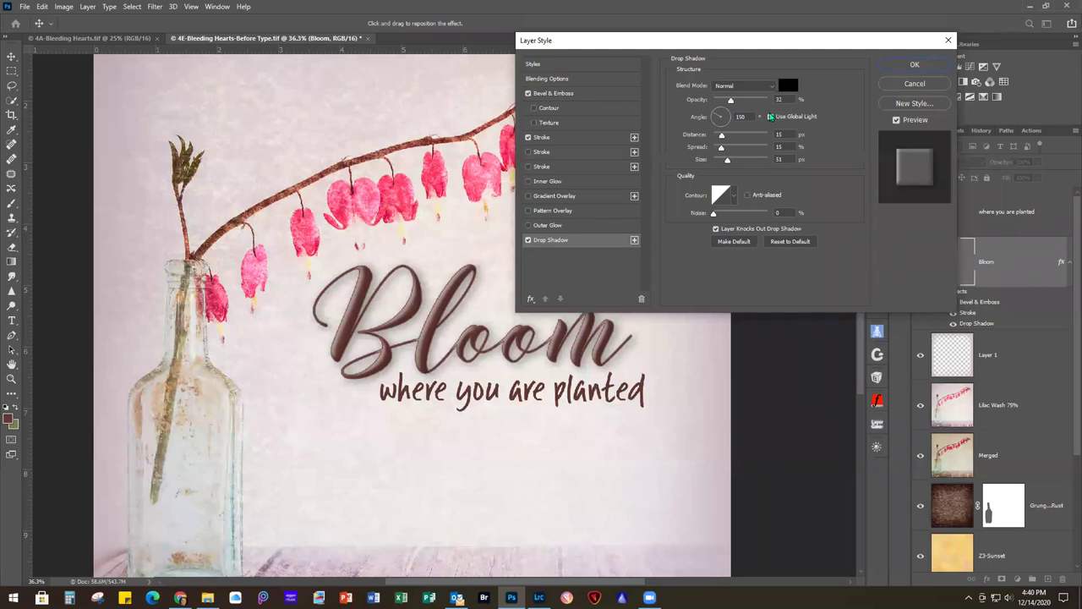
drag(747, 119, 725, 124)
text(135)
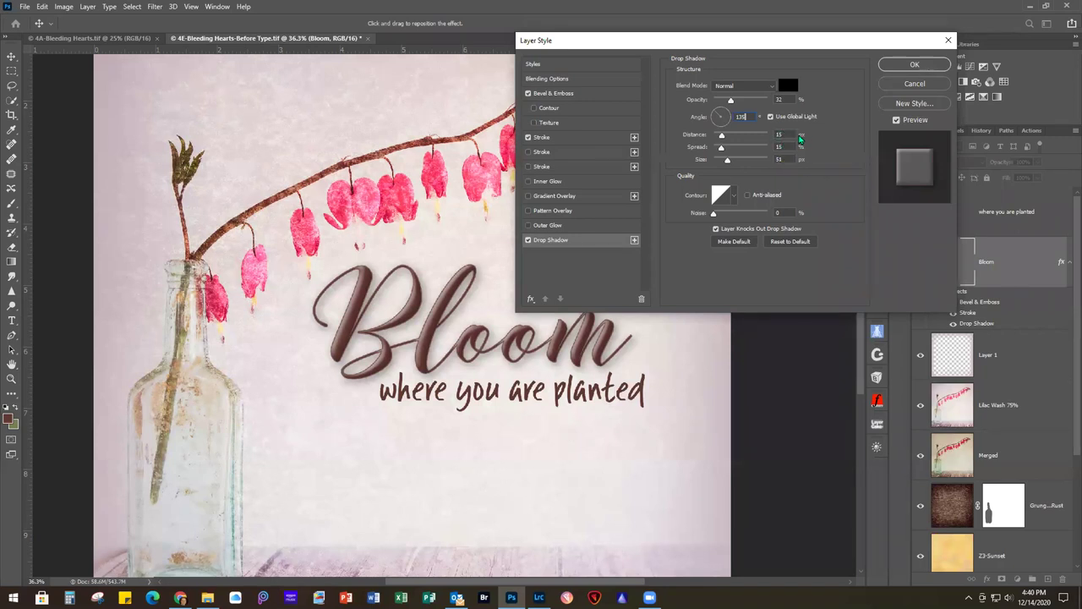
double_click(779, 148)
text(34)
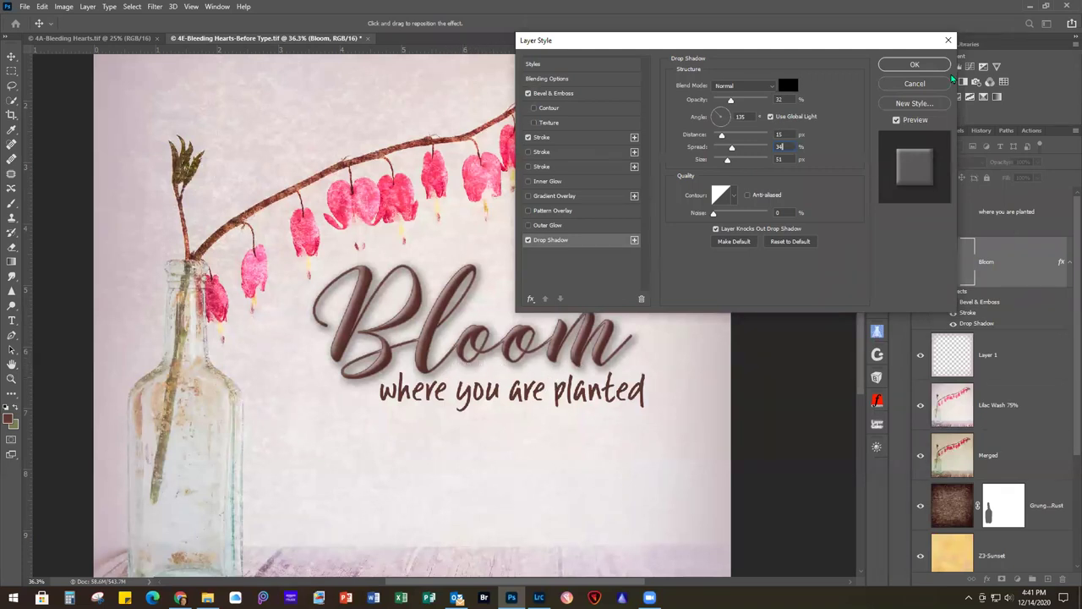
click(914, 64)
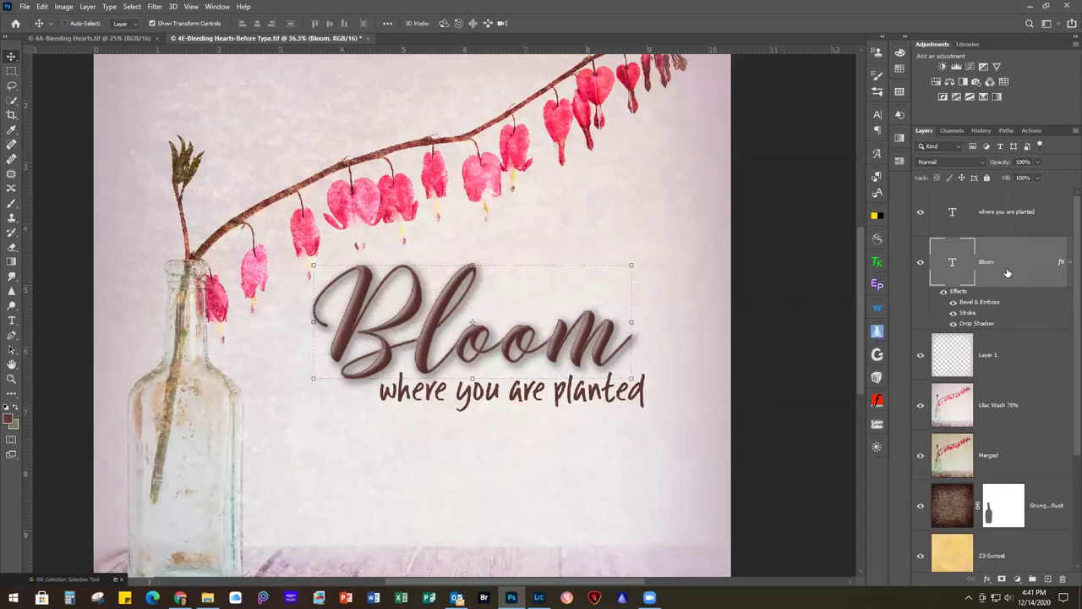
Copy the layer style from "Bloom" and paste it onto the "where you are planted" text layer
right_click(1031, 311)
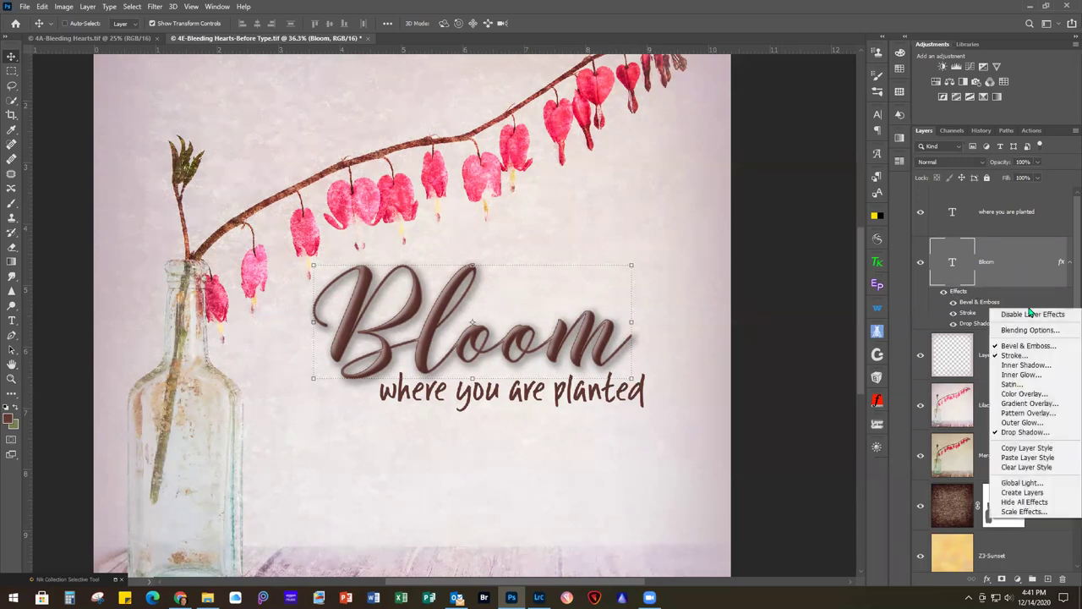
click(1024, 449)
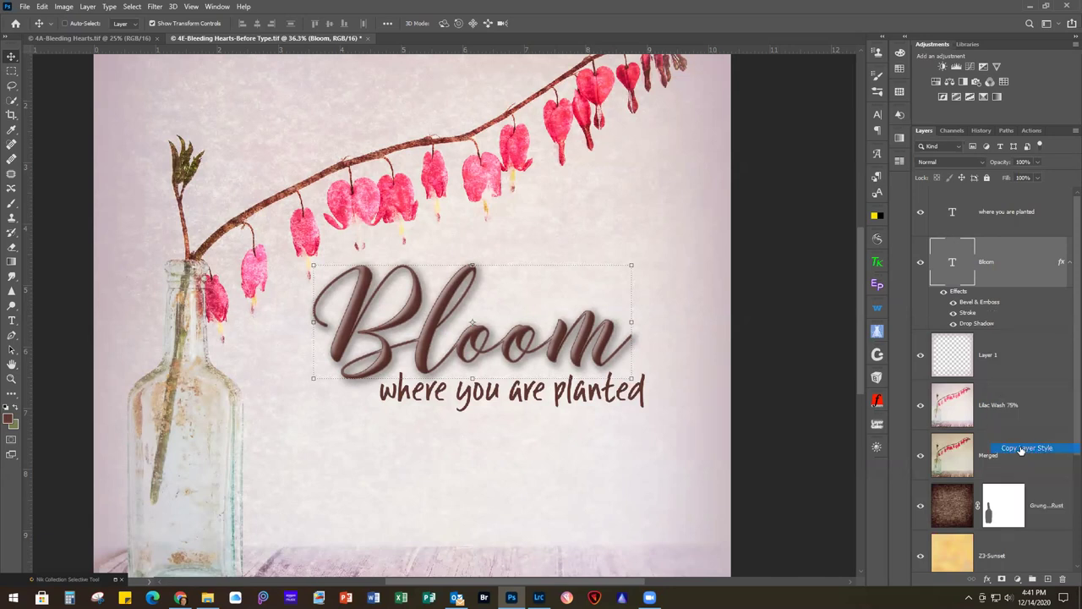
click(1051, 216)
right_click(1050, 217)
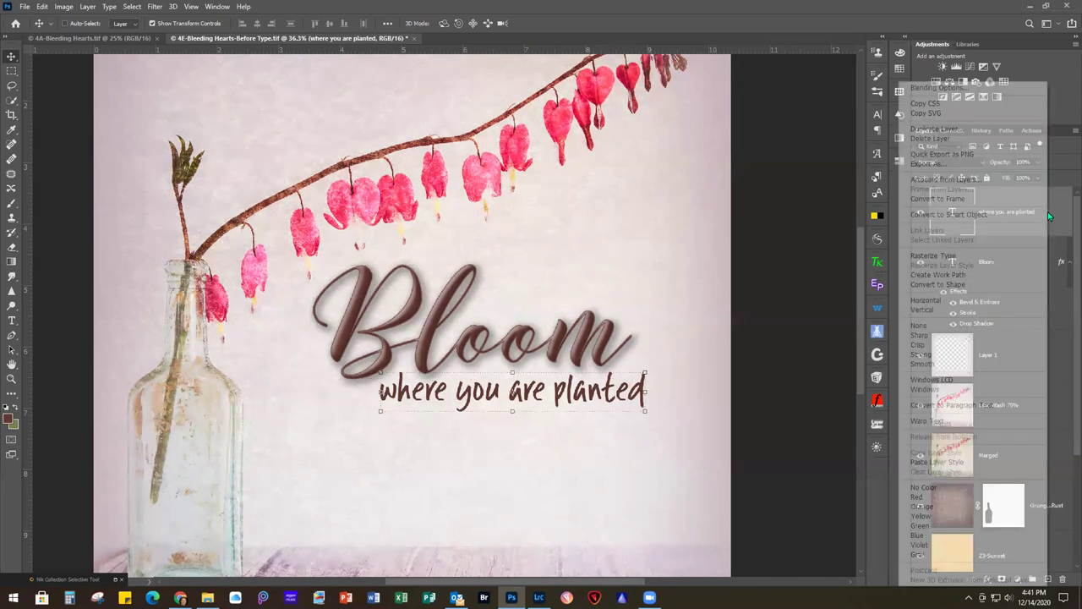
click(960, 462)
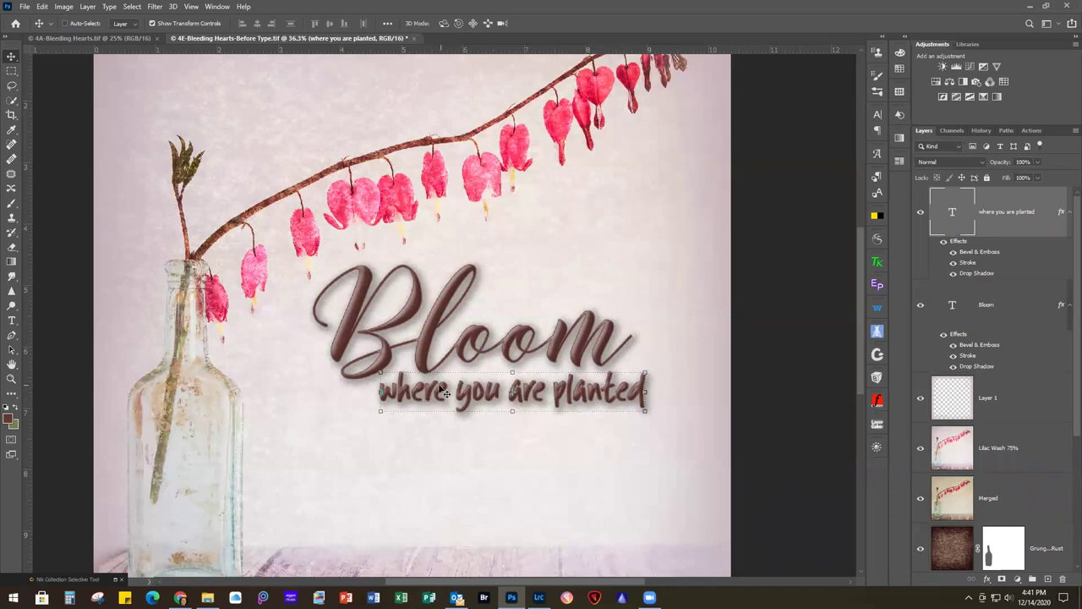
Reduce the "where you are planted" stroke to 1 px and its bevel depth to about 43%, and apply the style
double_click(1013, 264)
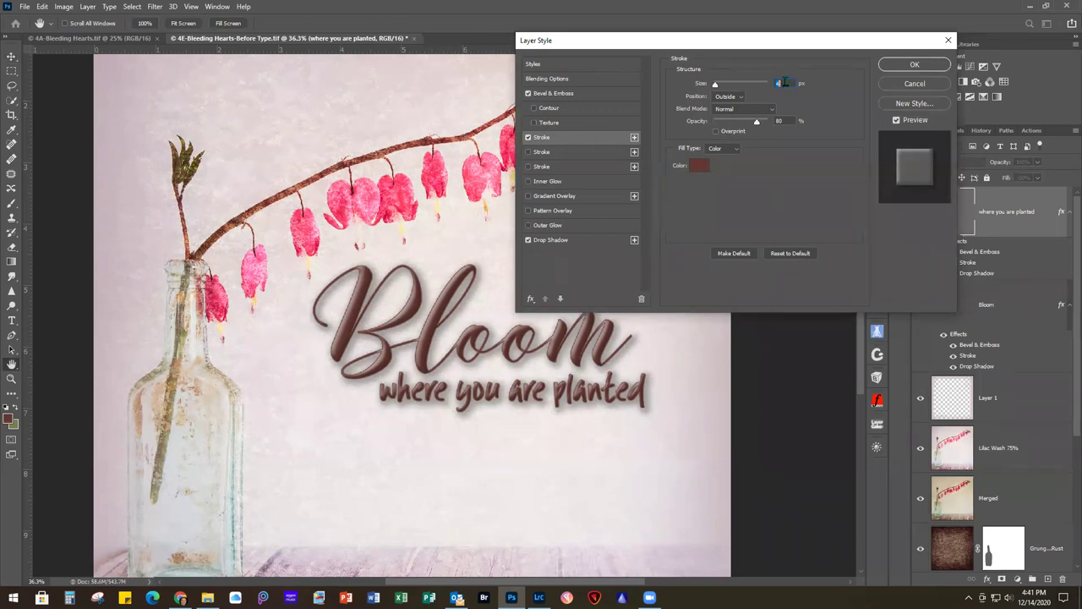
text(1)
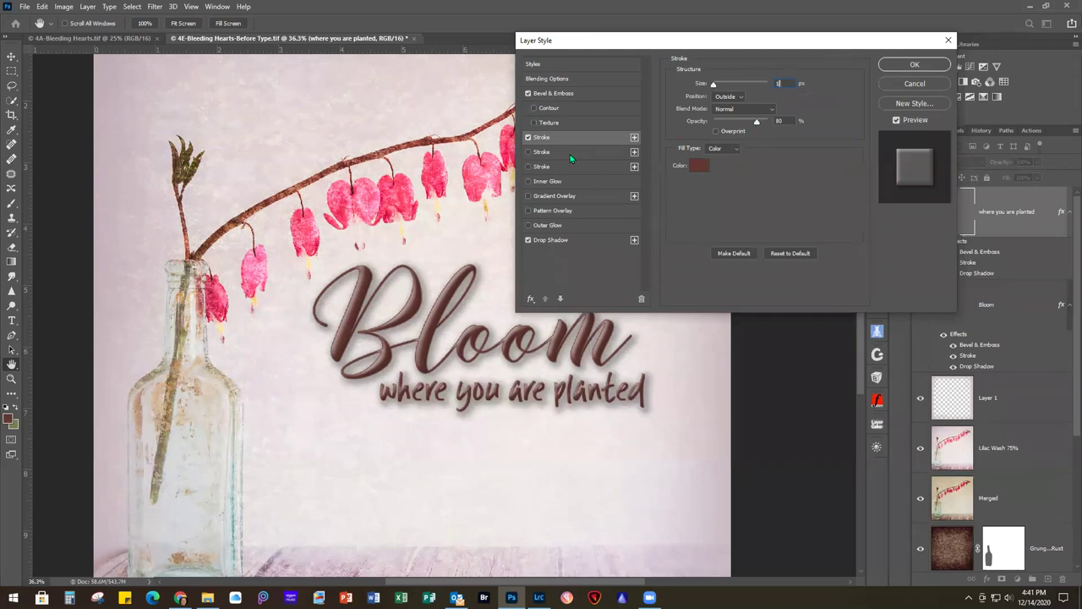
click(576, 241)
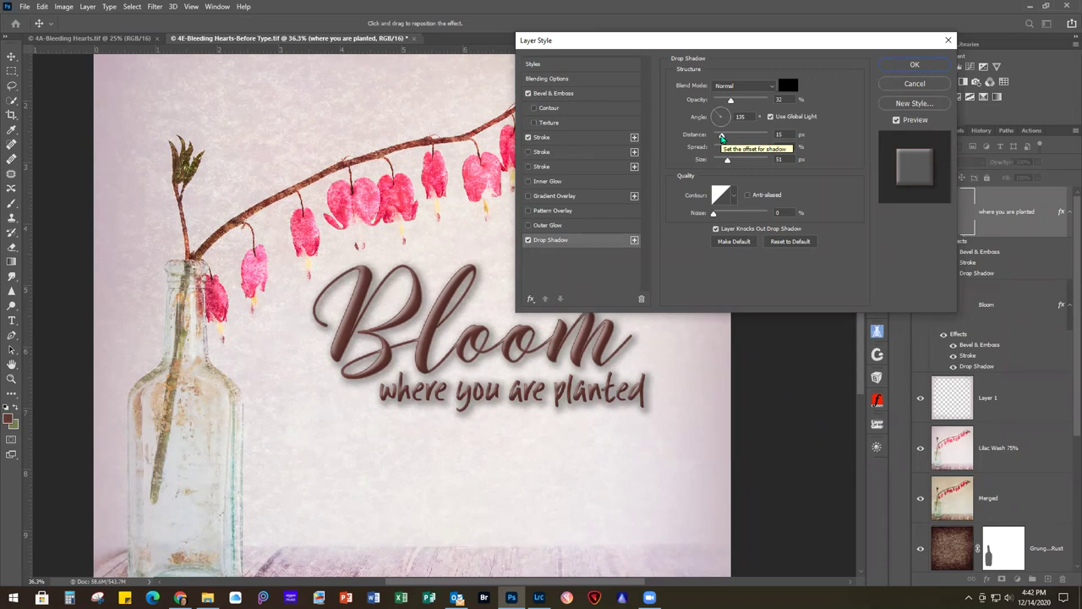
click(579, 96)
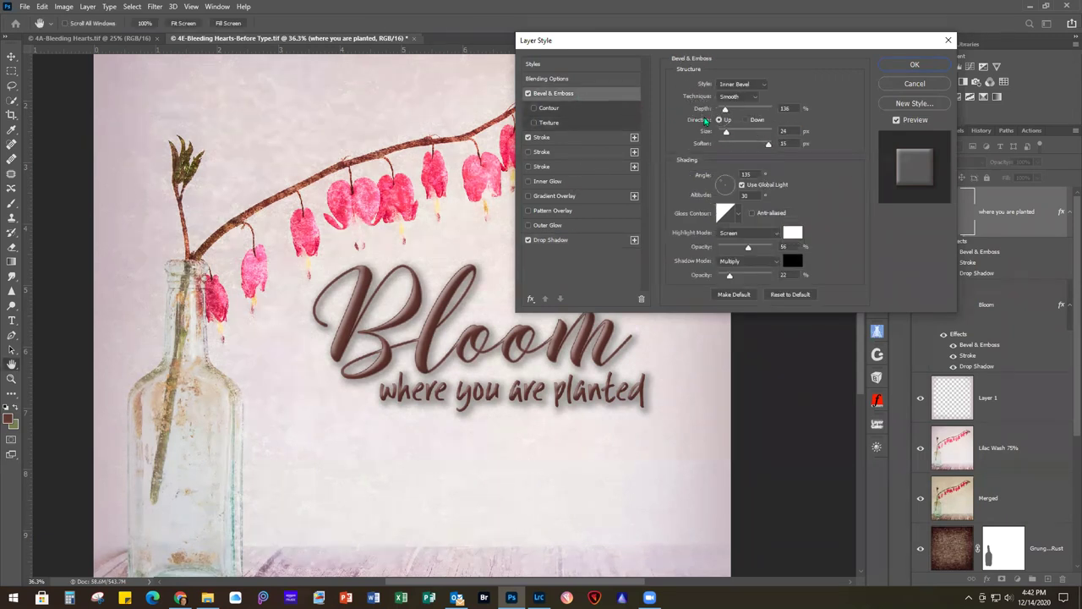
drag(725, 111, 720, 112)
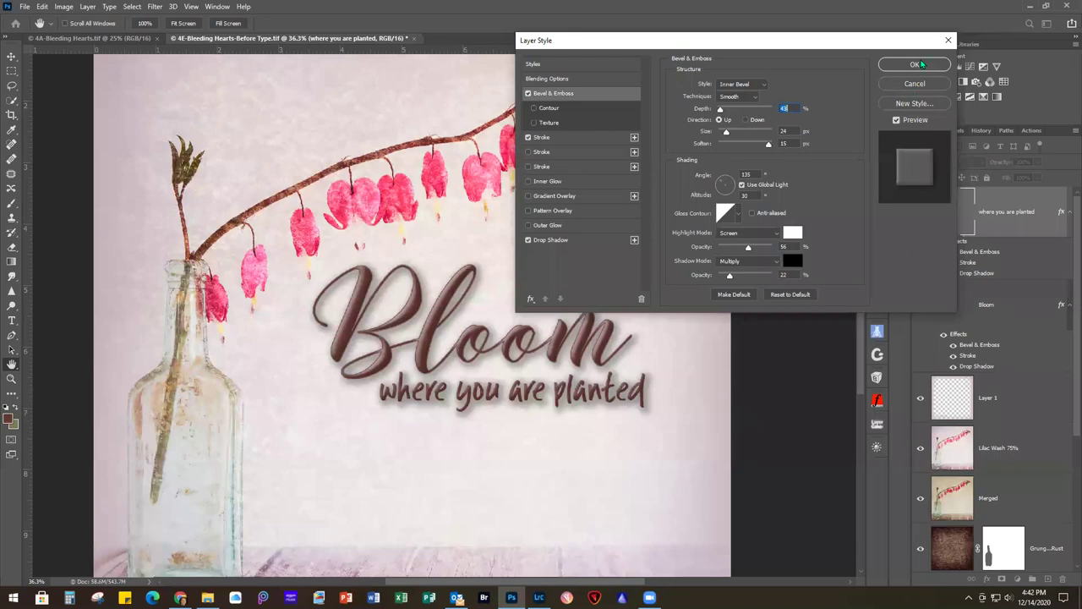
key(Return)
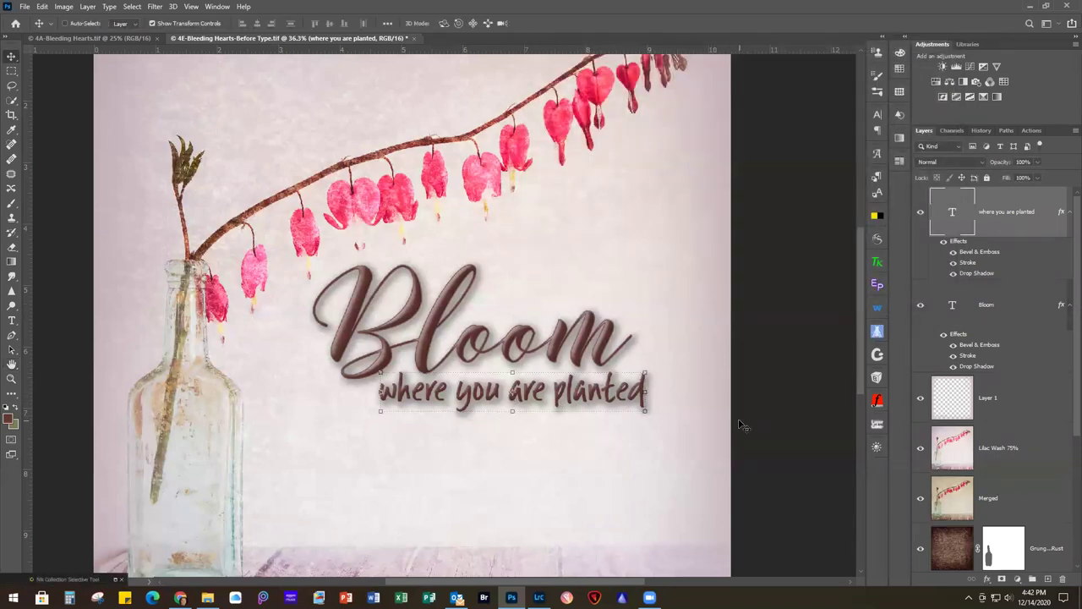
Move the "where you are planted" line slightly down so it sits a little farther below "Bloom"
scroll(786, 396, down, 2)
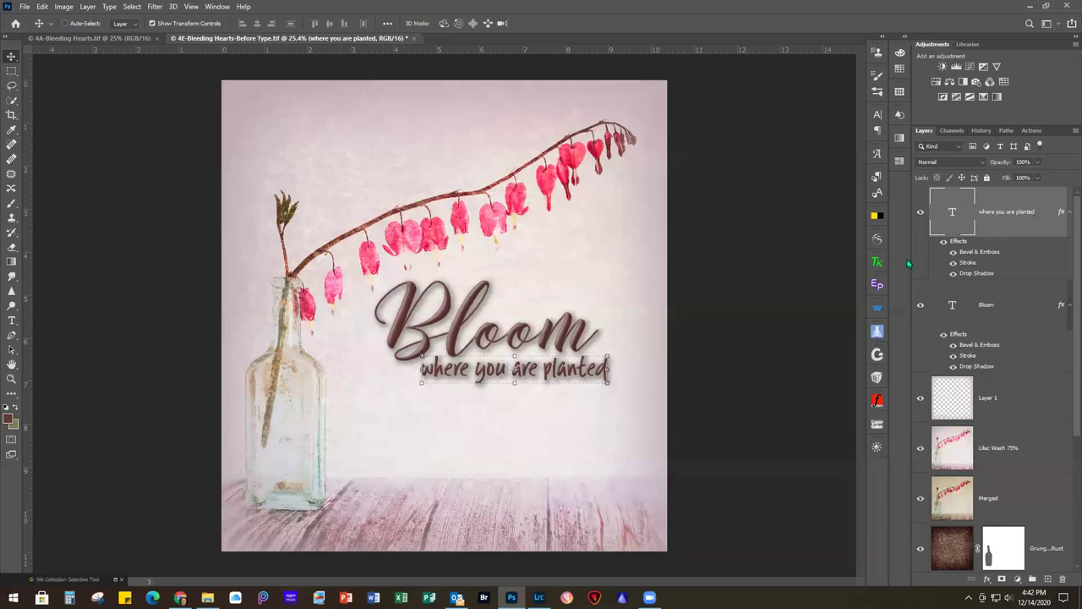
double_click(951, 214)
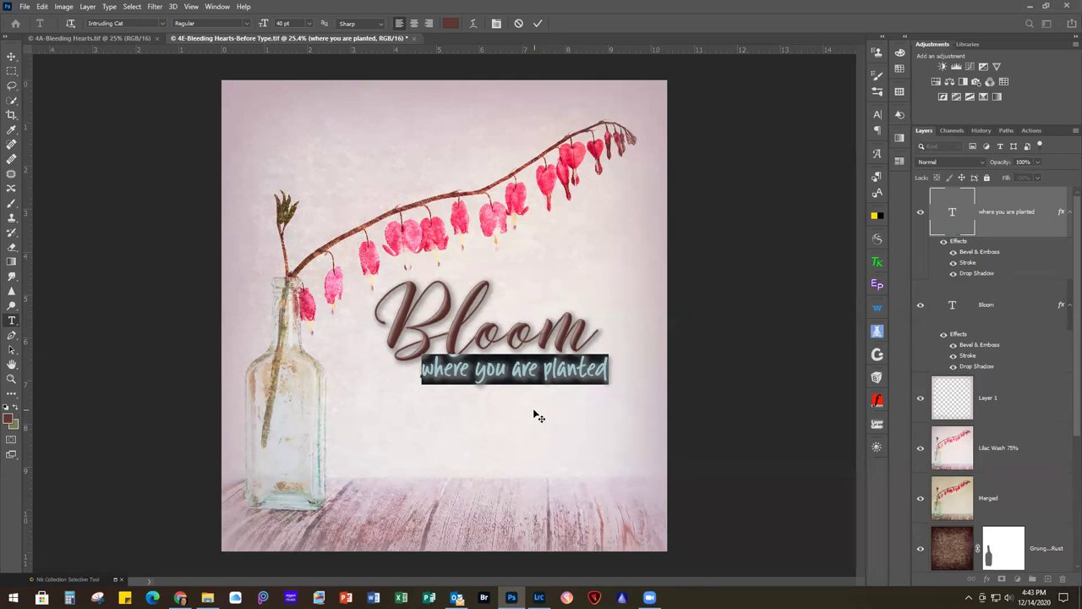
mouse_move(533, 411)
mouse_down()
mouse_move(524, 415)
mouse_move(535, 417)
mouse_up()
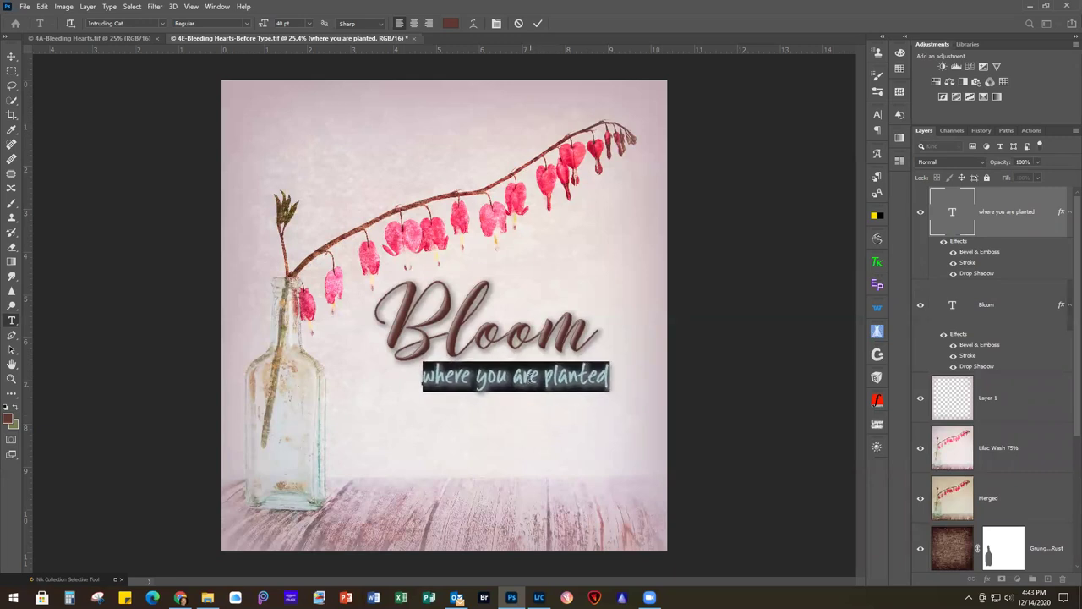
click(531, 378)
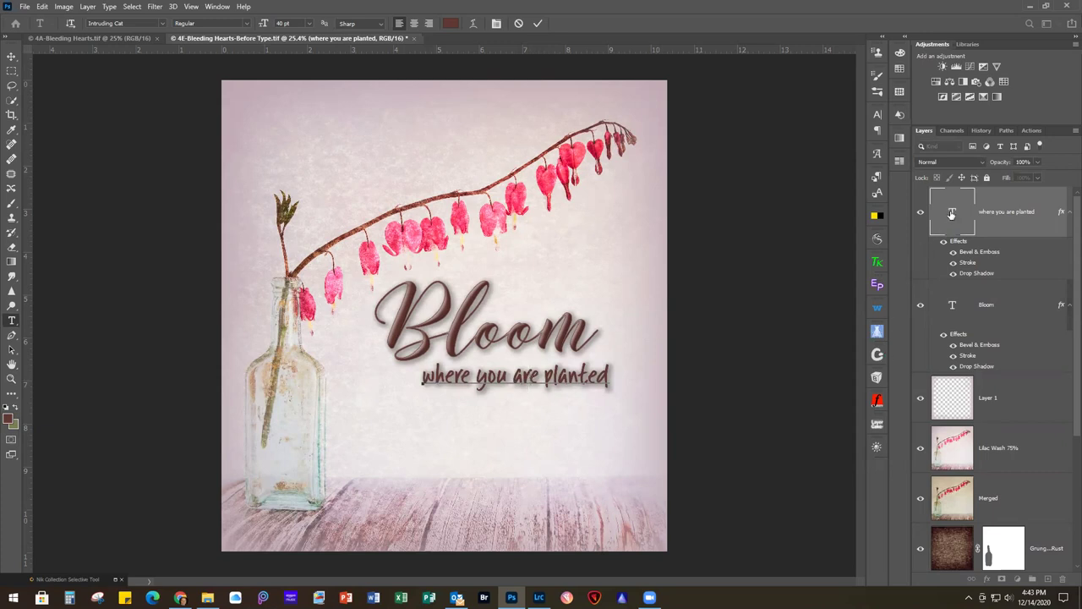
click(11, 56)
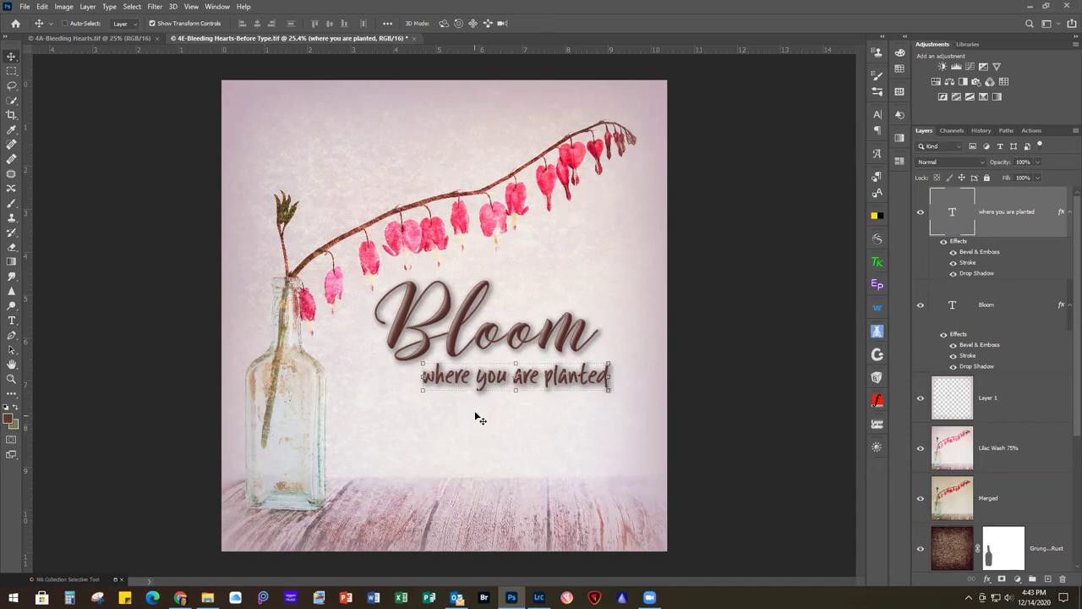
mouse_move(486, 381)
mouse_down()
mouse_move(482, 395)
mouse_move(488, 378)
mouse_up()
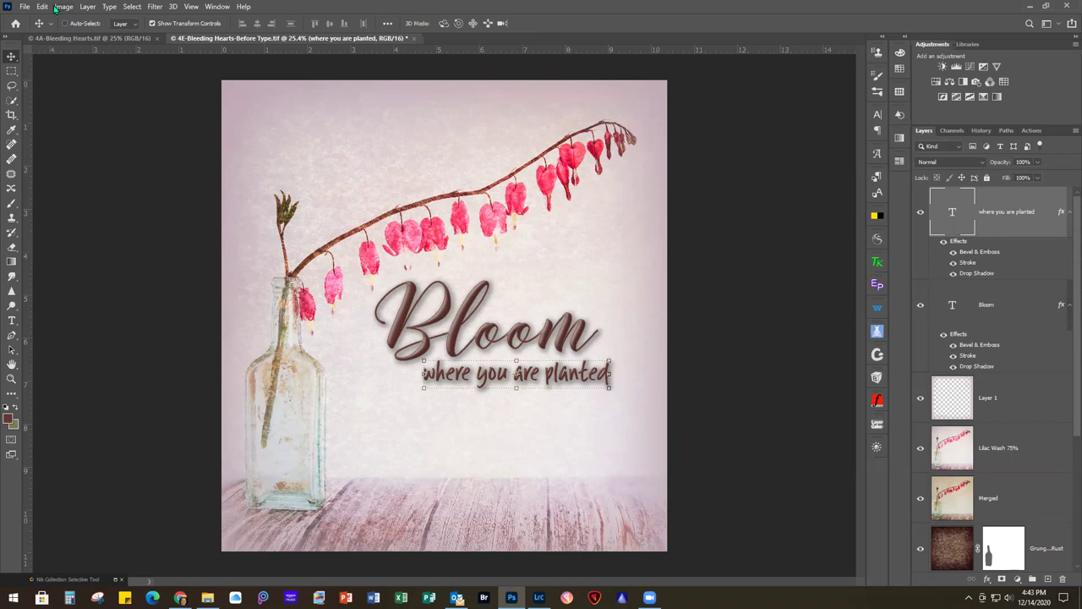
Close 4E-Bleeding Hearts-Before Type.tif without saving its changes, and also close 4A-Bleeding Hearts.tif
click(25, 7)
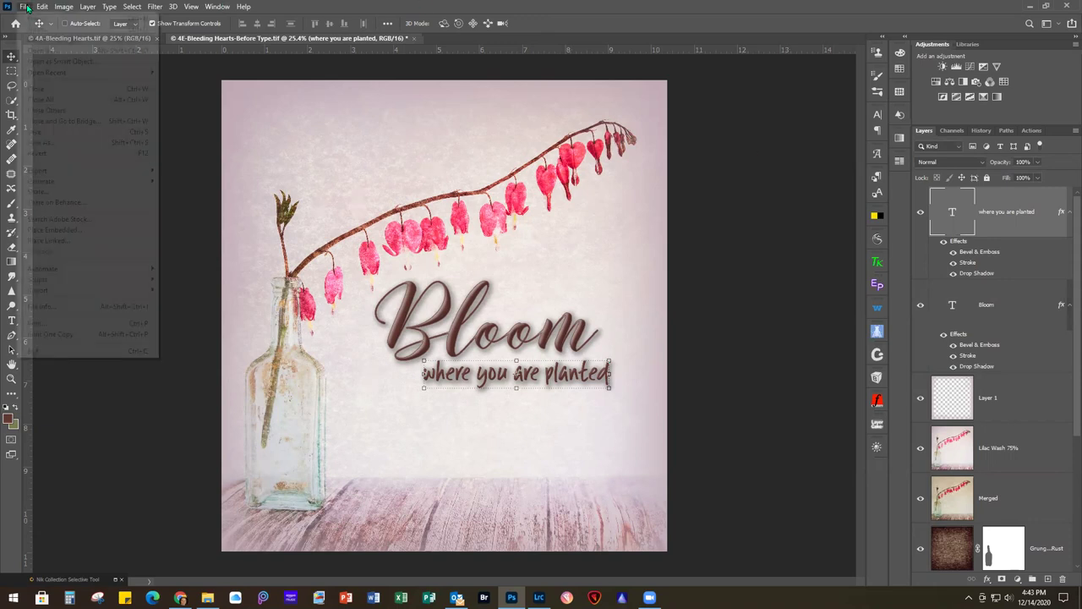
click(38, 89)
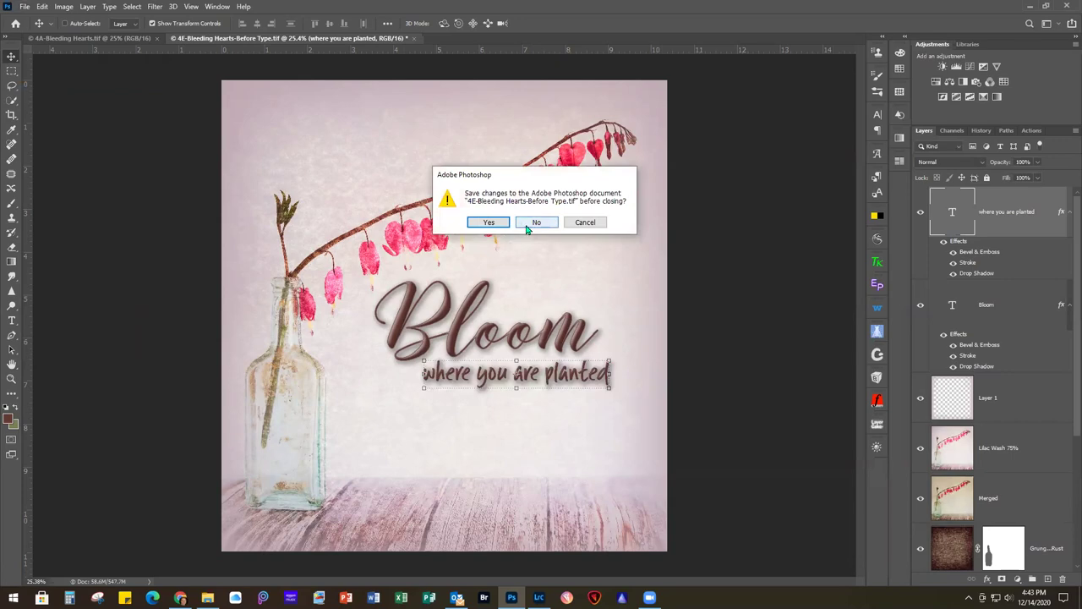
click(536, 223)
click(25, 7)
click(39, 89)
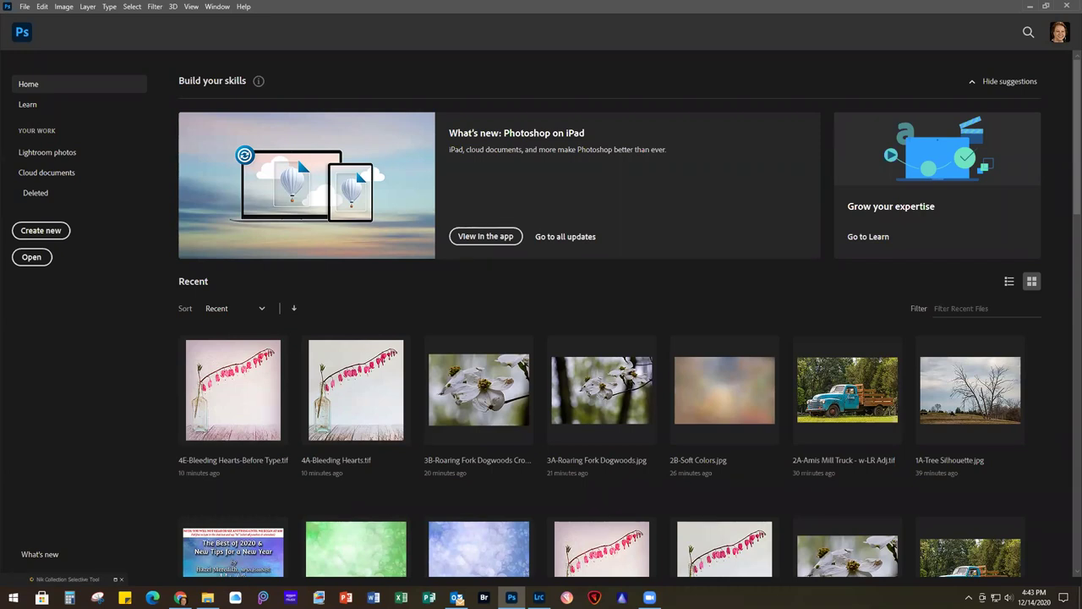
Bring up the file commands on the home screen
click(23, 6)
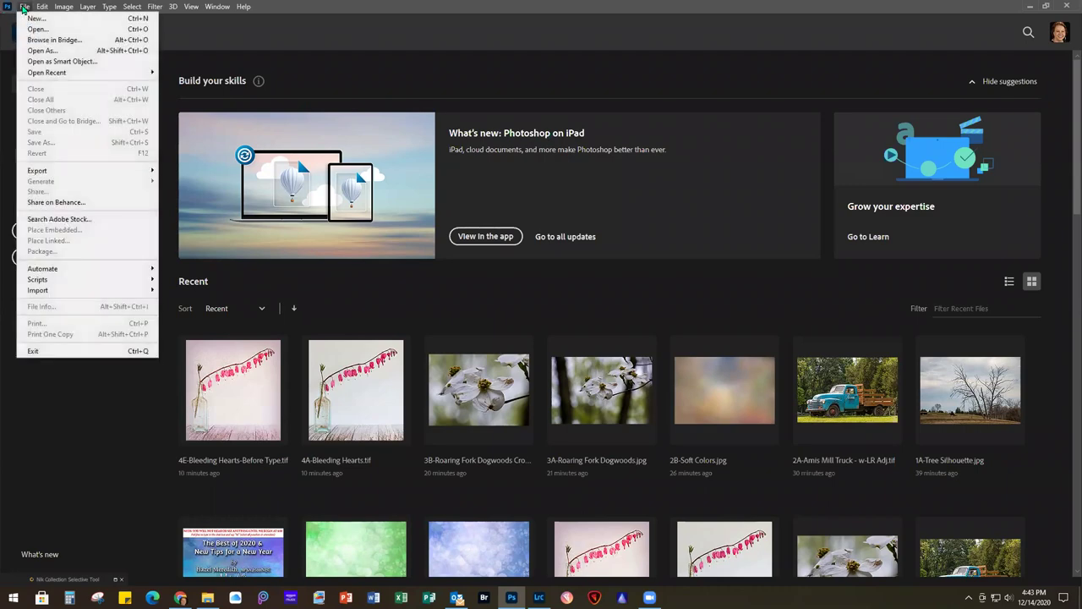
Create a 15 x 15 inch, 300 ppi, 8-bit RGB document with a white background and add an empty layer
click(35, 20)
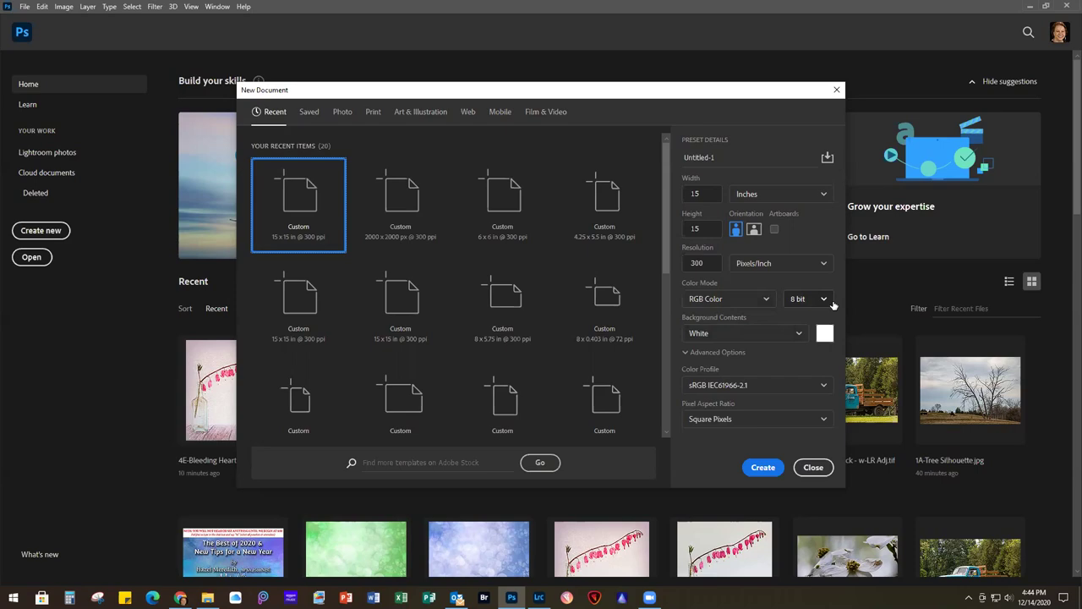
click(762, 467)
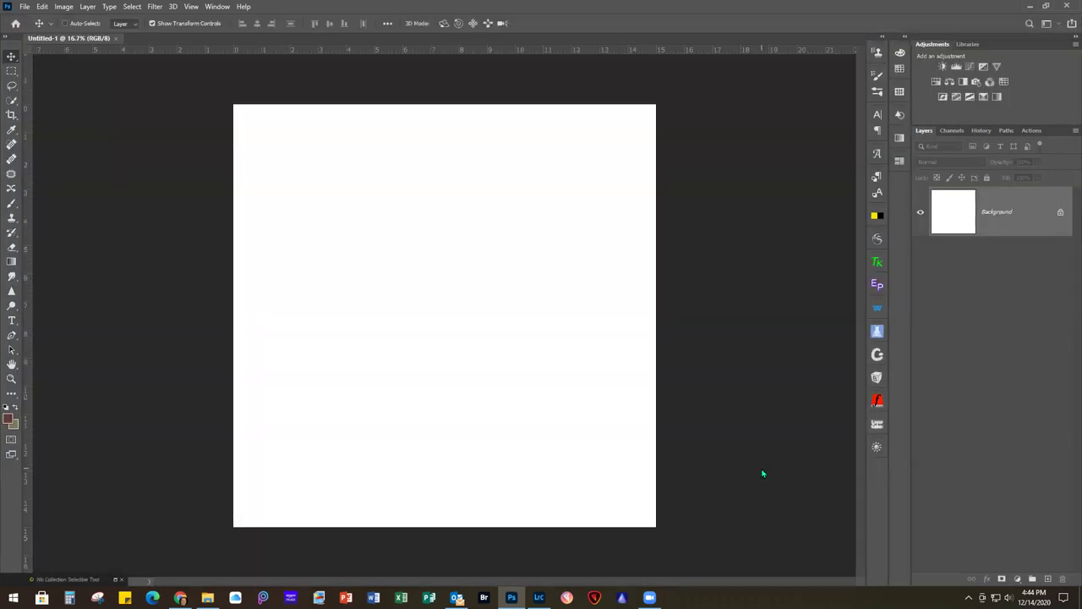
scroll(757, 443, up, 1)
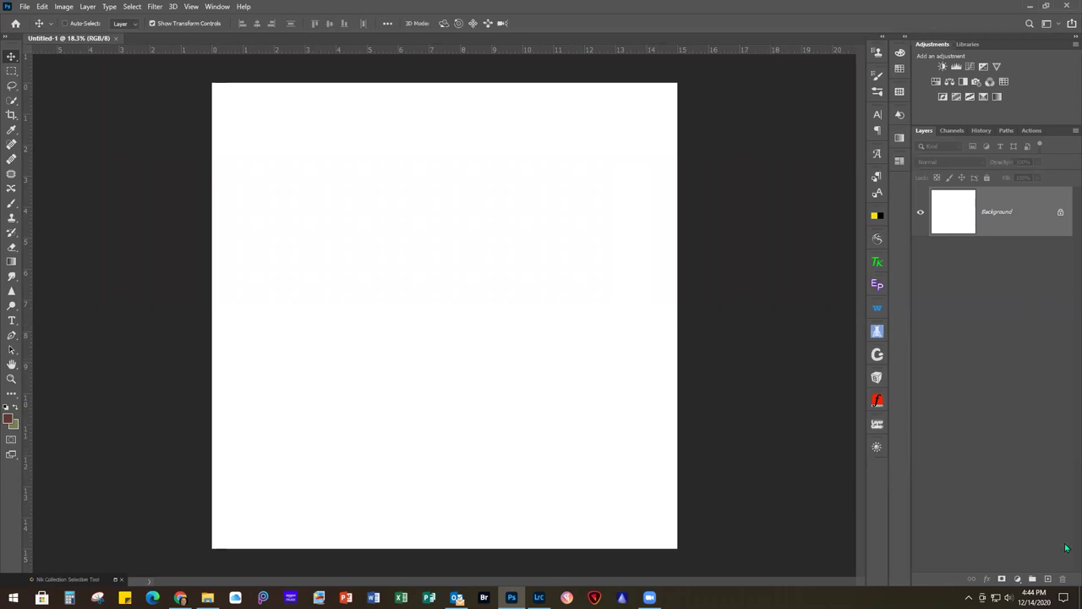
click(1048, 579)
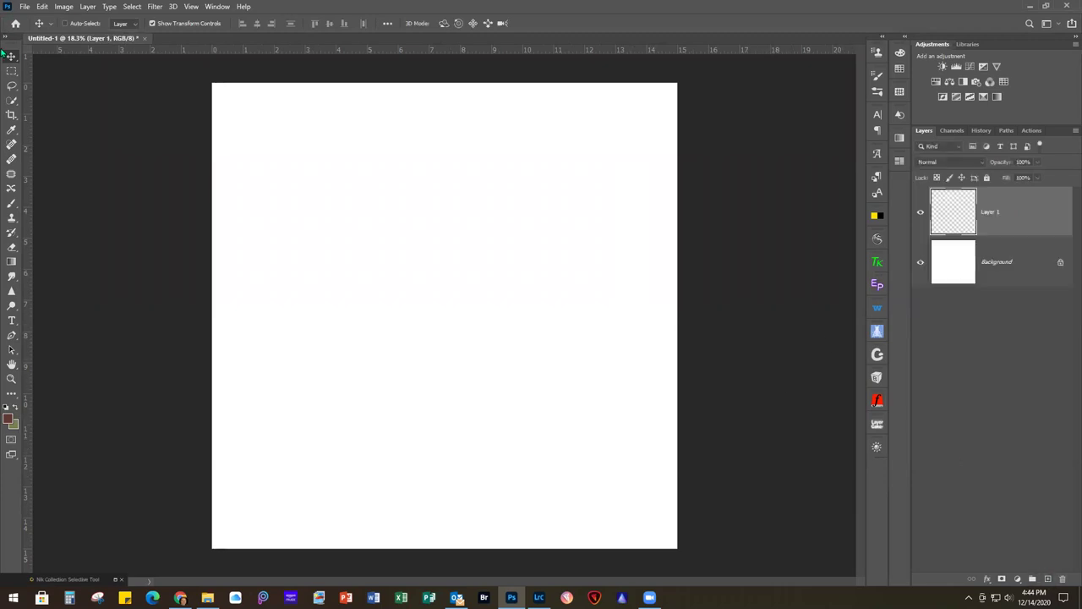
Choose the Stencil Sponge - Dry brush from the Faux Finish Brushes for the Brush tool
click(12, 204)
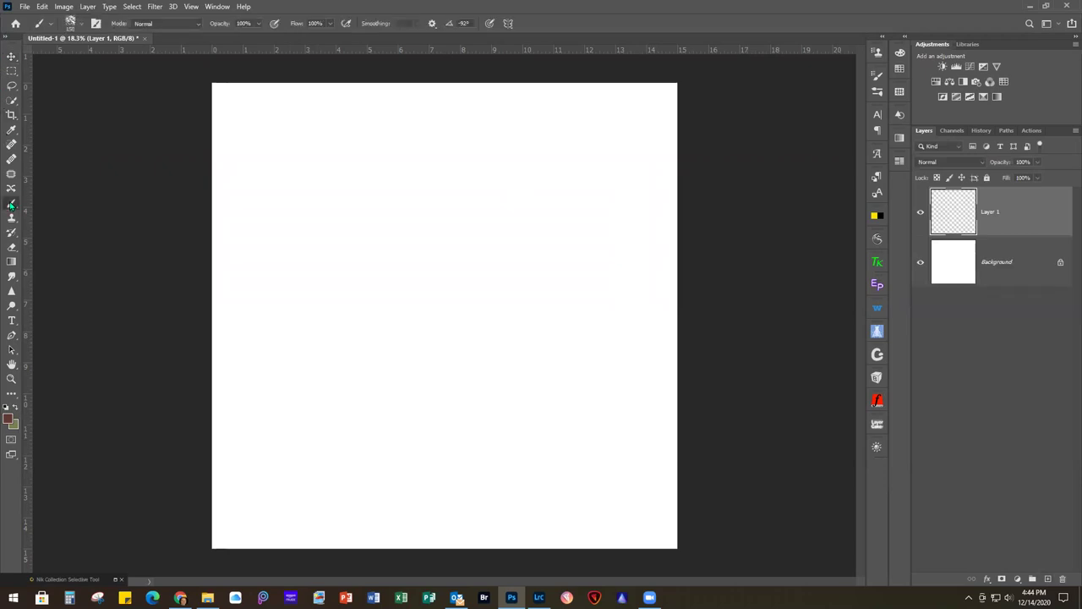
click(82, 25)
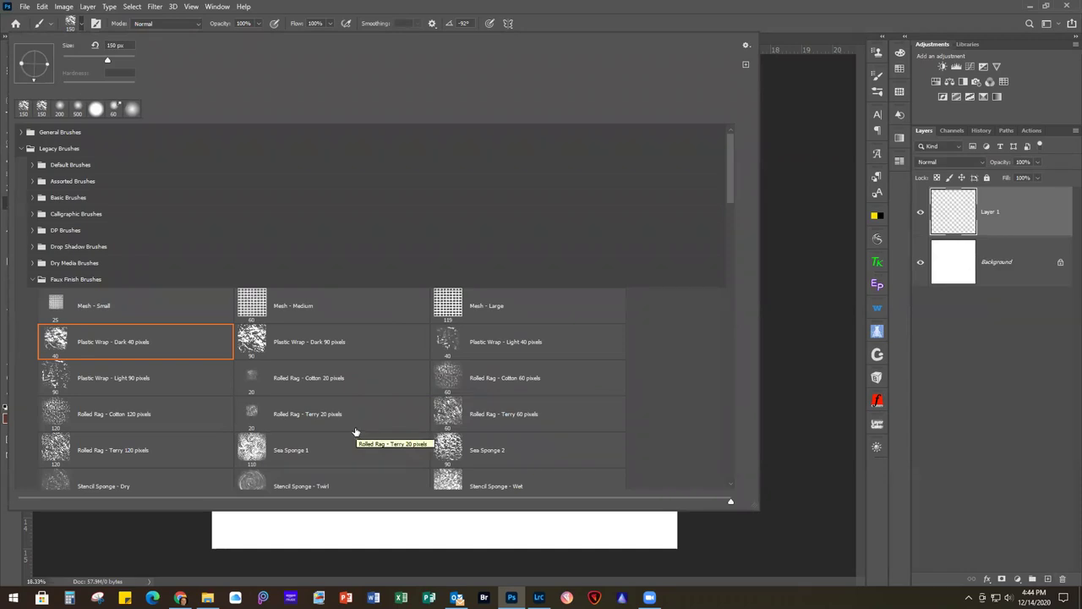
scroll(195, 466, down, 1)
scroll(195, 466, down, 1)
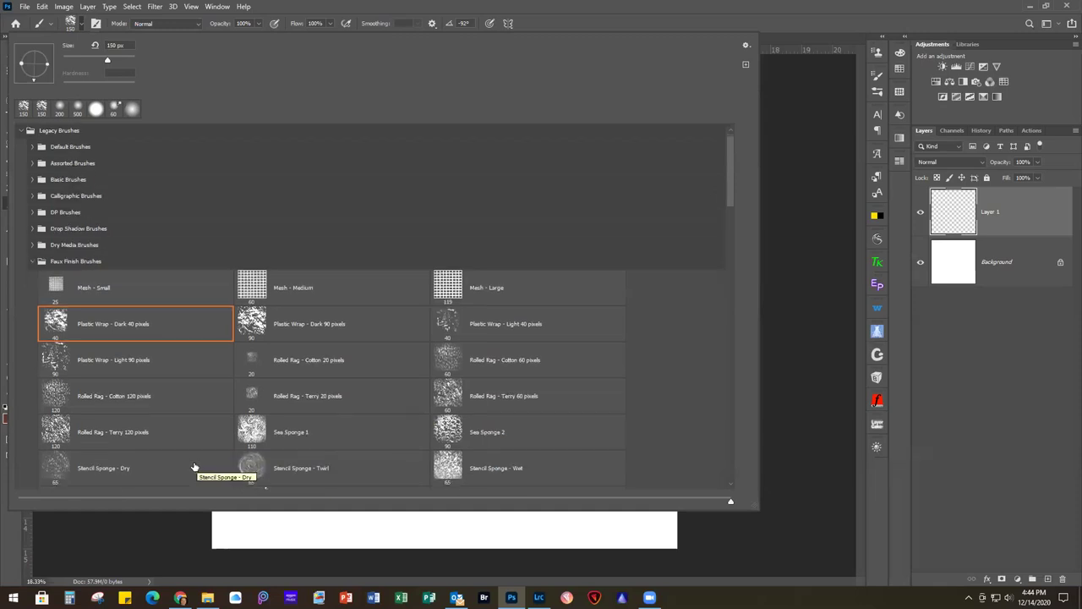
double_click(141, 468)
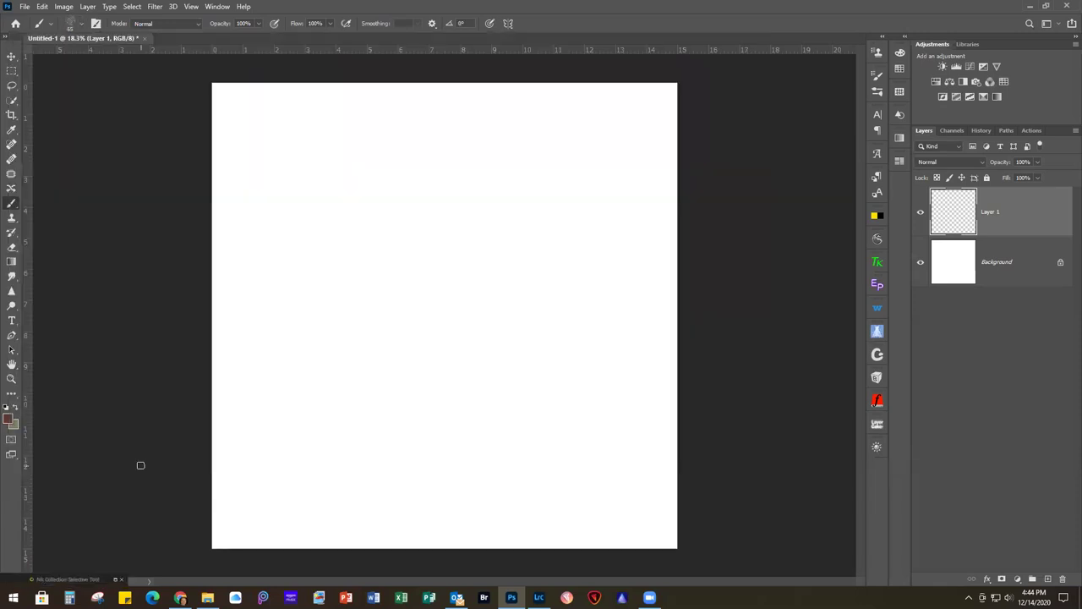
Set the foreground color to 958657 and return to the Brush tool
click(10, 418)
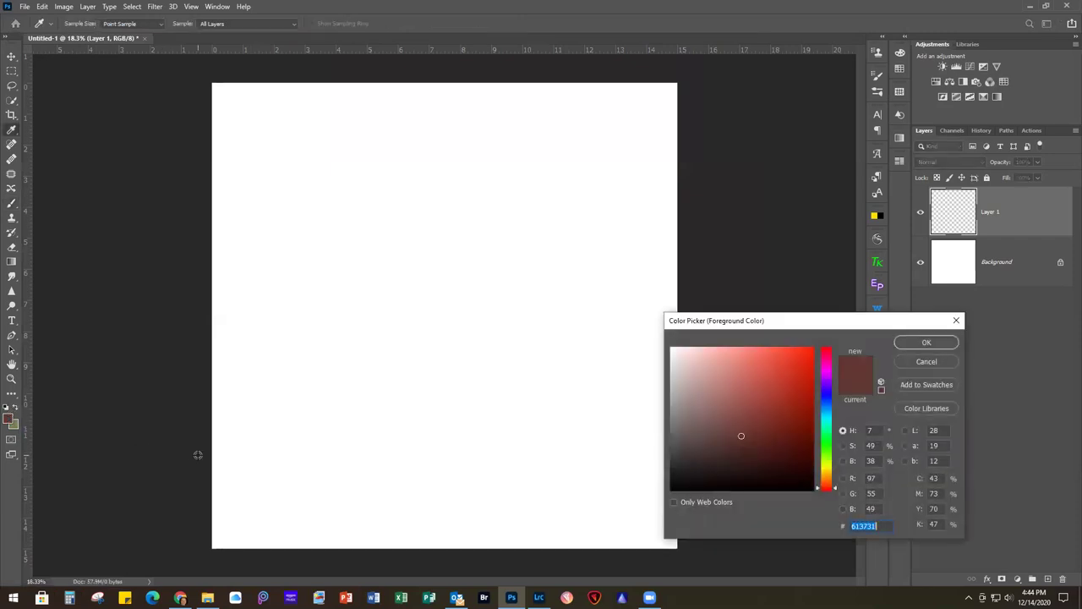
text(958657)
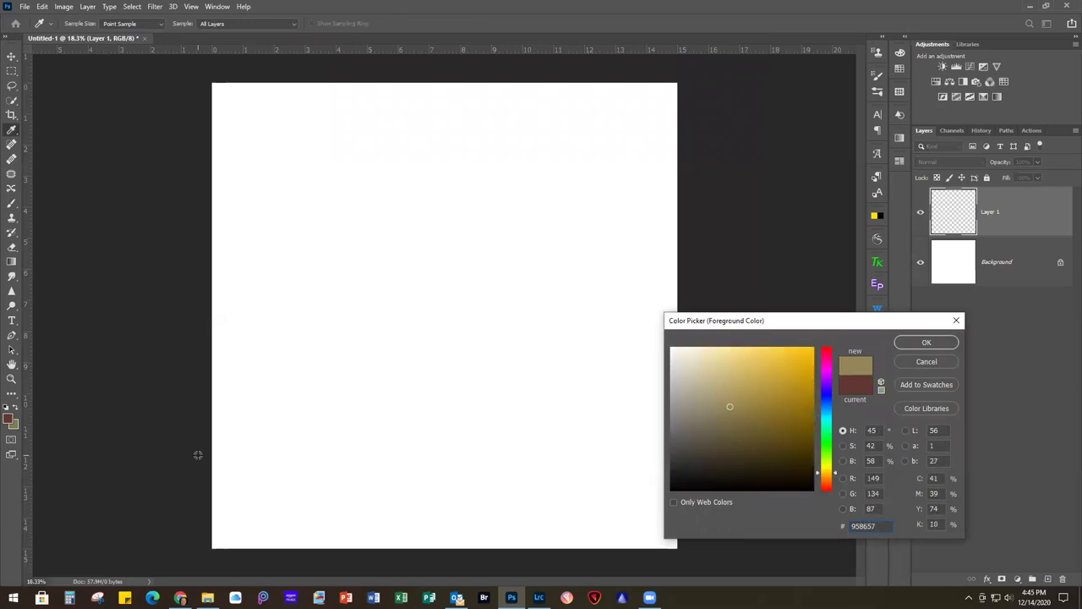
key(Return)
key(b)
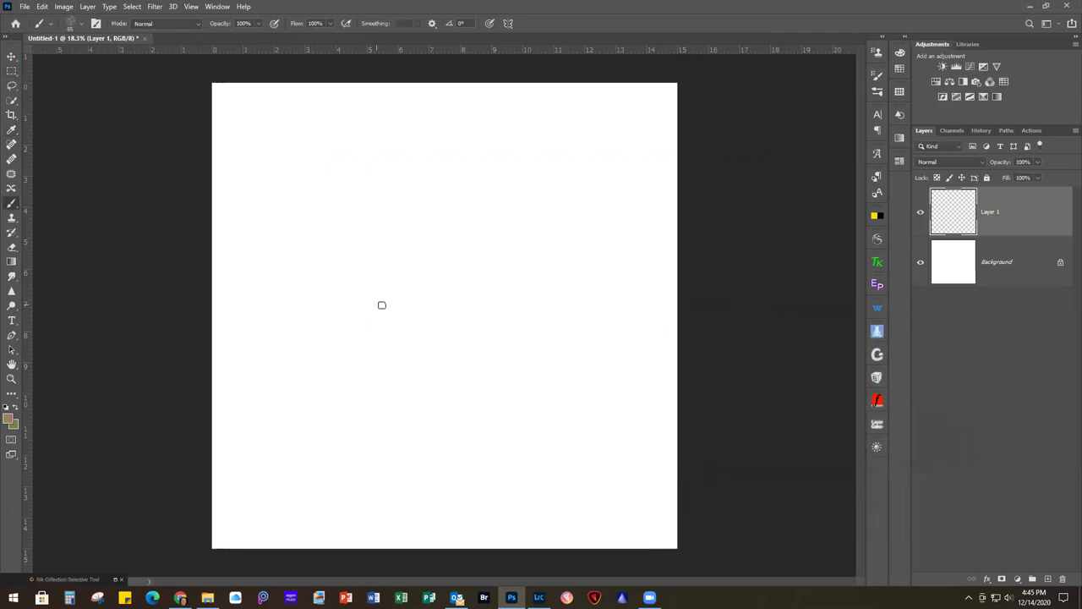
Enlarge the brush to 1700 px and cover the whole canvas with the sponge texture on the empty layer
key(bracketright)
key(bracketright)
key(bracketright)
key(bracketright)
key(bracketright)
key(bracketright)
key(bracketright)
key(bracketright)
key(bracketright)
key(bracketright)
key(bracketright)
key(bracketright)
key(bracketright)
key(bracketright)
key(bracketright)
key(bracketright)
key(bracketright)
key(bracketright)
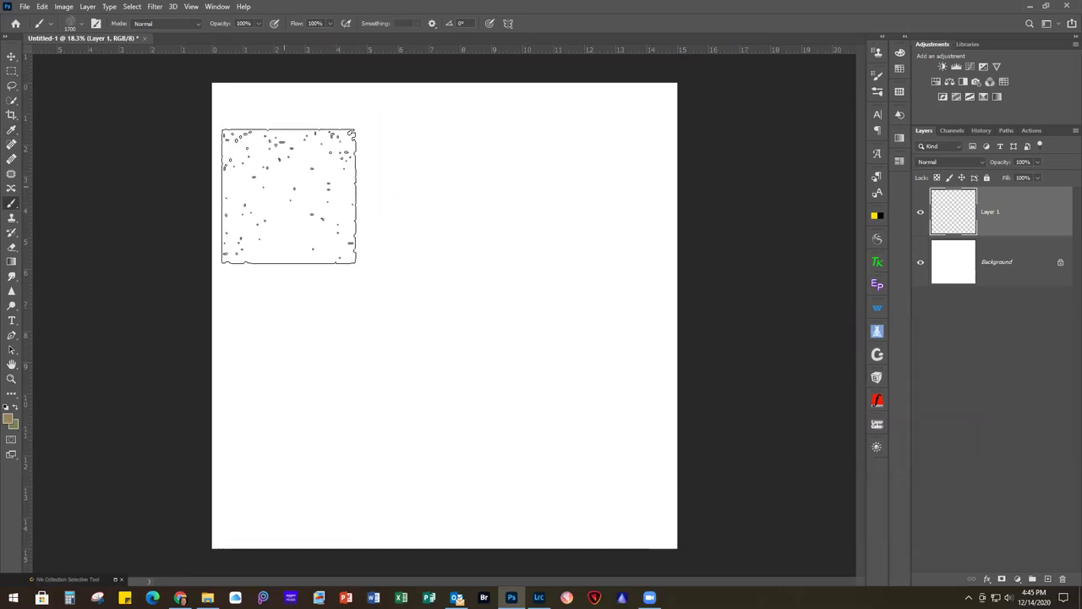
mouse_move(279, 153)
mouse_down()
mouse_move(270, 297)
mouse_move(410, 318)
mouse_move(429, 142)
mouse_move(705, 182)
mouse_move(651, 158)
mouse_move(695, 153)
mouse_move(704, 169)
mouse_move(687, 399)
mouse_move(632, 325)
mouse_move(650, 291)
mouse_move(508, 299)
mouse_up()
mouse_move(237, 484)
mouse_down()
mouse_move(219, 511)
mouse_move(251, 530)
mouse_move(344, 491)
mouse_move(357, 446)
mouse_move(406, 512)
mouse_move(436, 520)
mouse_move(476, 444)
mouse_move(548, 506)
mouse_move(618, 428)
mouse_move(659, 507)
mouse_up()
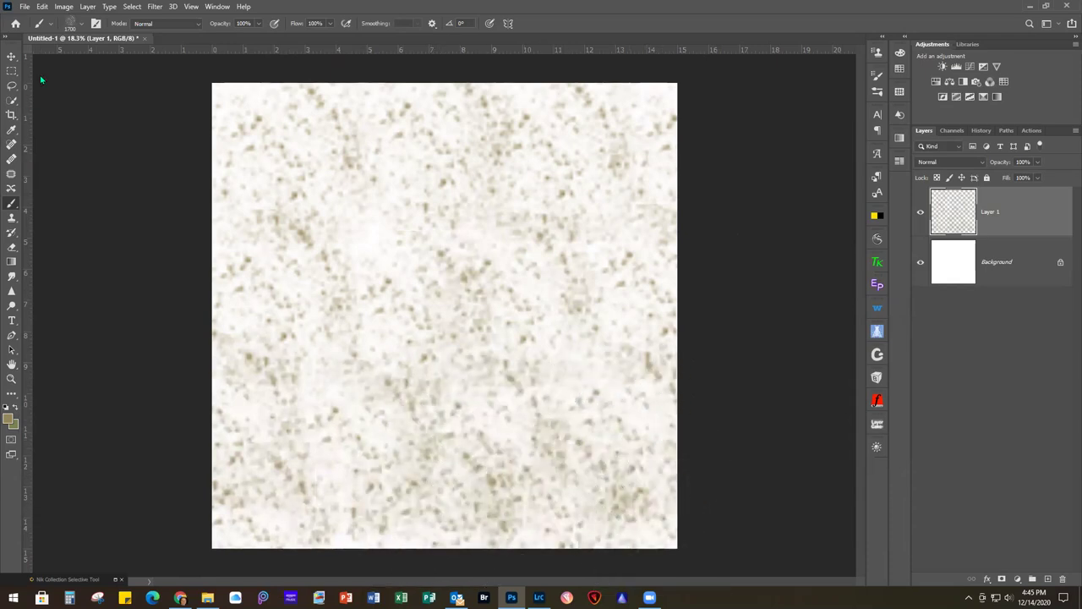
click(174, 104)
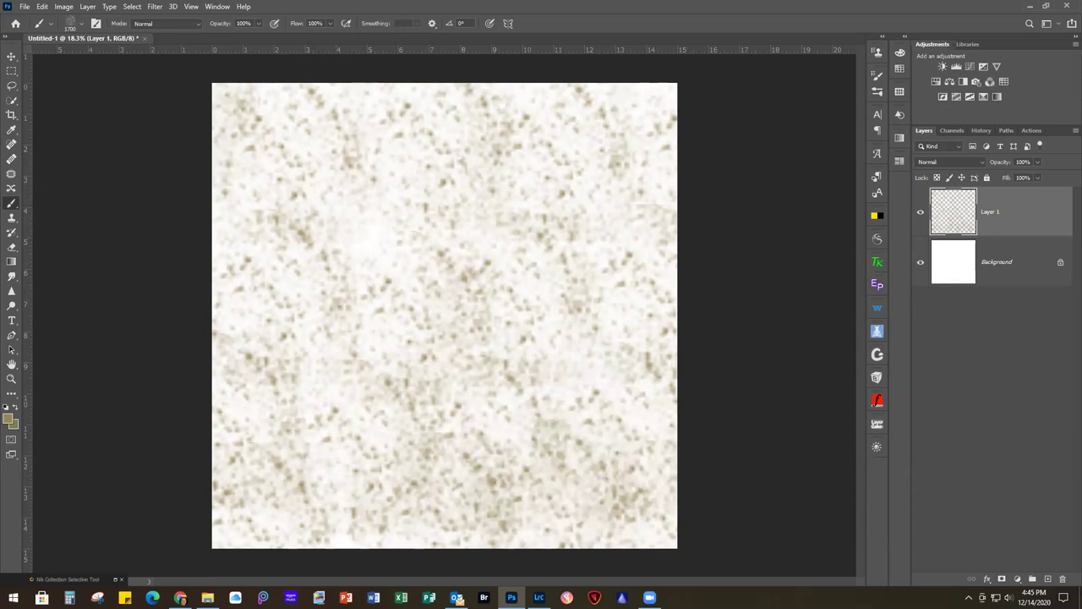
Add another empty layer above the painted one and choose the Sea Sponge 1 brush
click(1048, 579)
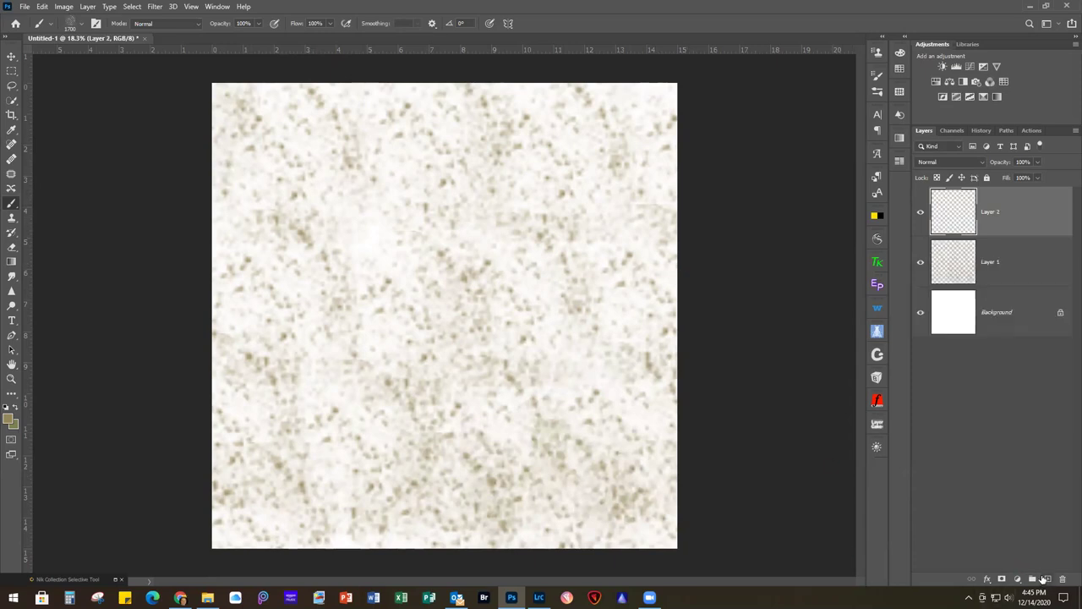
click(79, 26)
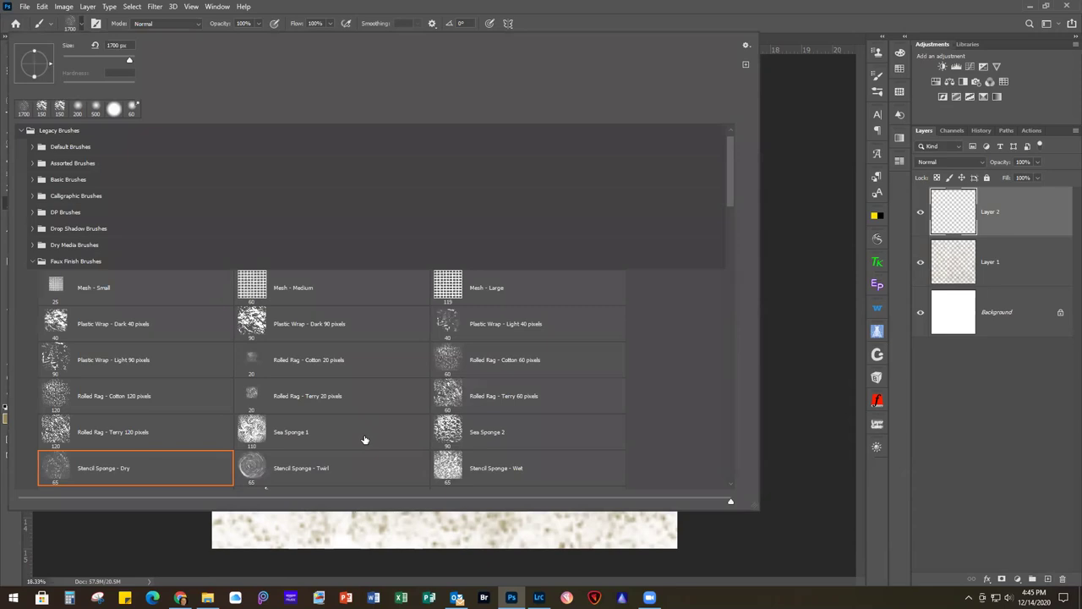
double_click(339, 433)
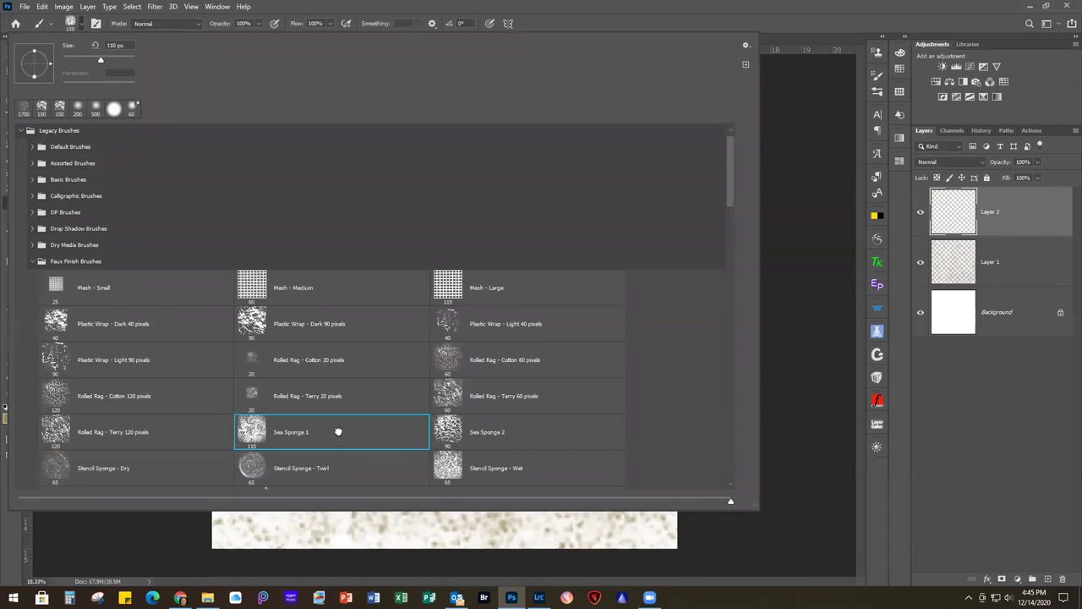
Change the foreground color to 766634 and return to the Brush tool
click(8, 419)
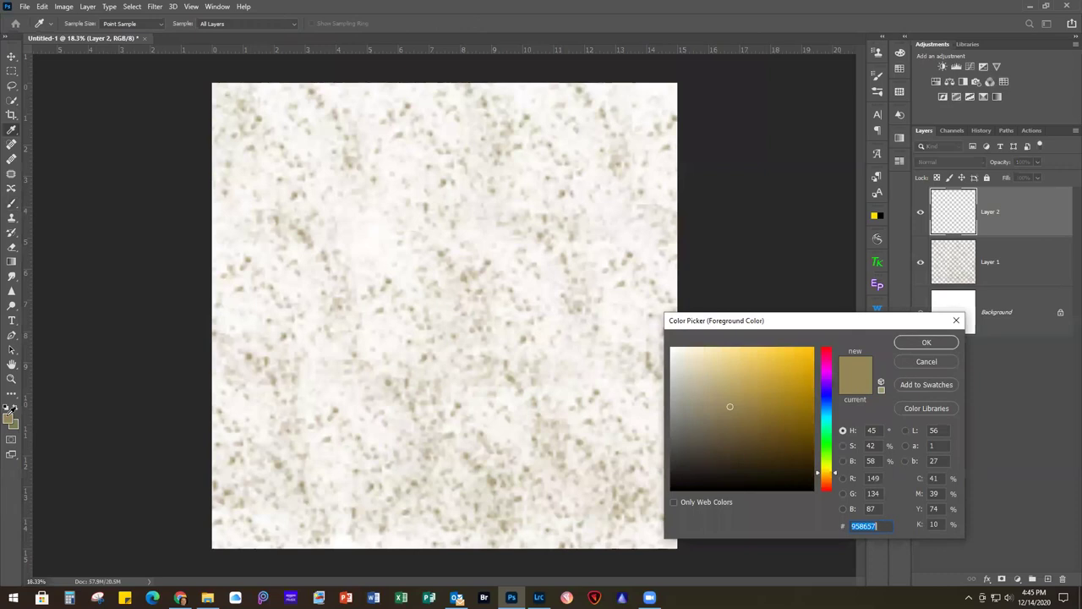
key(BackSpace)
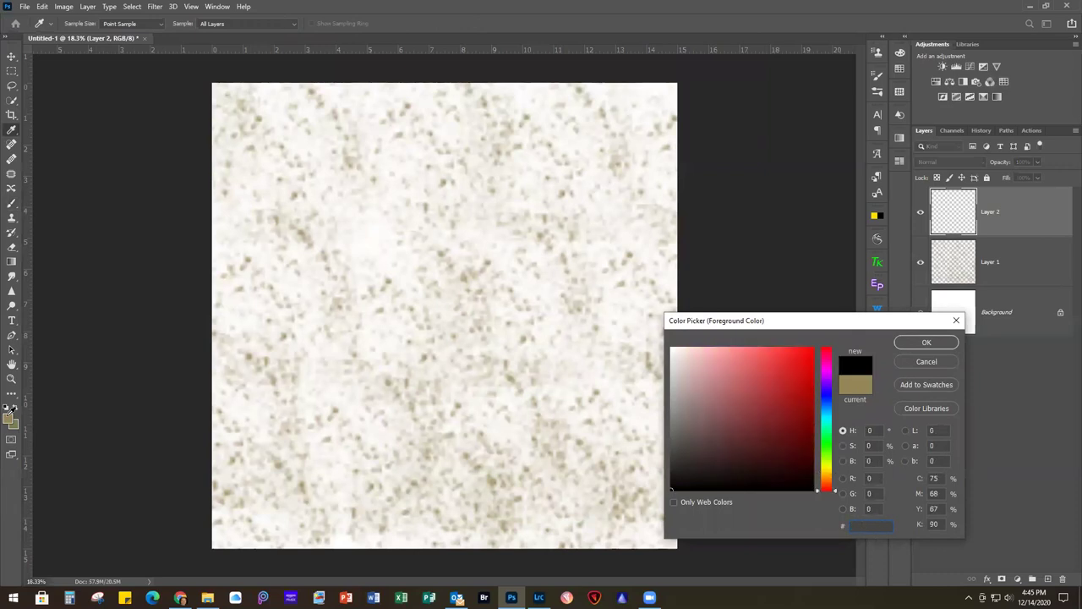
text(766634)
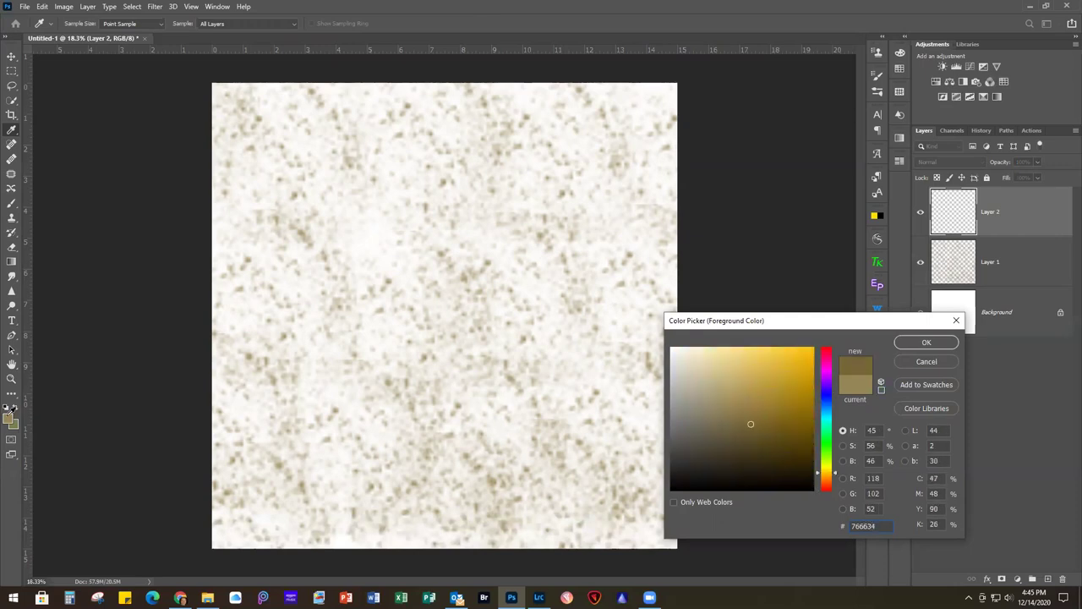
key(Return)
key(b)
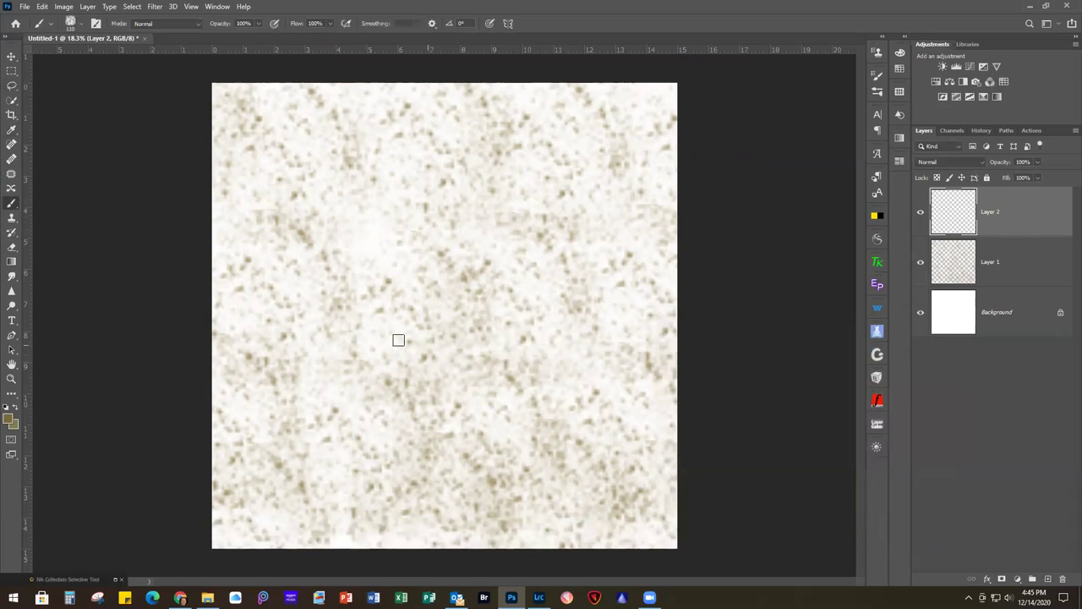
Enlarge the Sea Sponge 1 brush to 1400 px
key(bracketright)
key(bracketright)
key(bracketright)
key(bracketright)
key(bracketright)
key(bracketright)
key(bracketright)
key(bracketright)
key(bracketright)
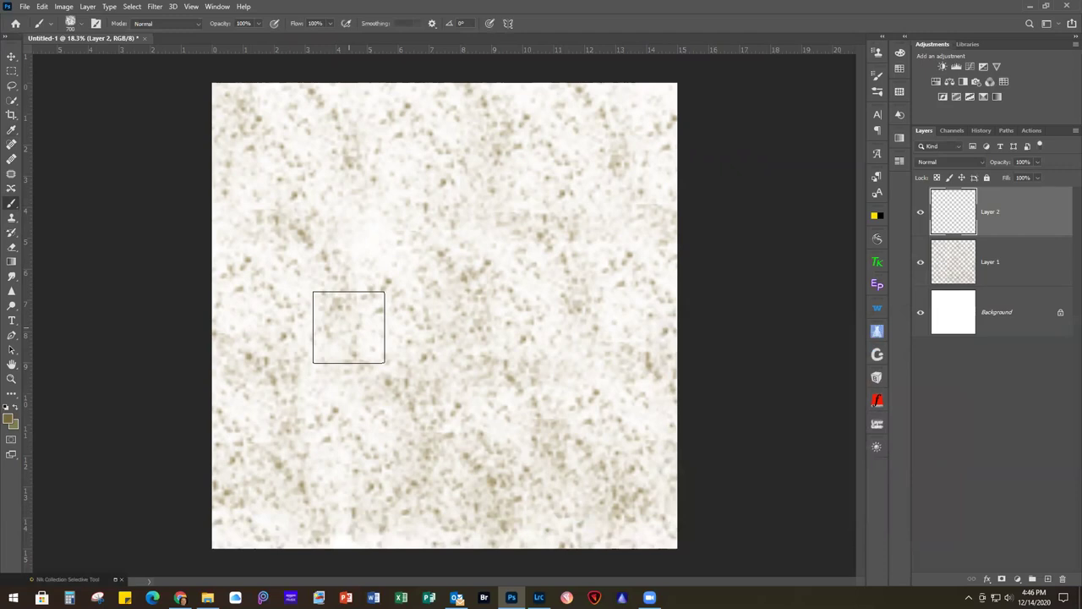
key(bracketright)
key(bracketright)
key(bracketright)
key(bracketright)
key(bracketright)
key(bracketright)
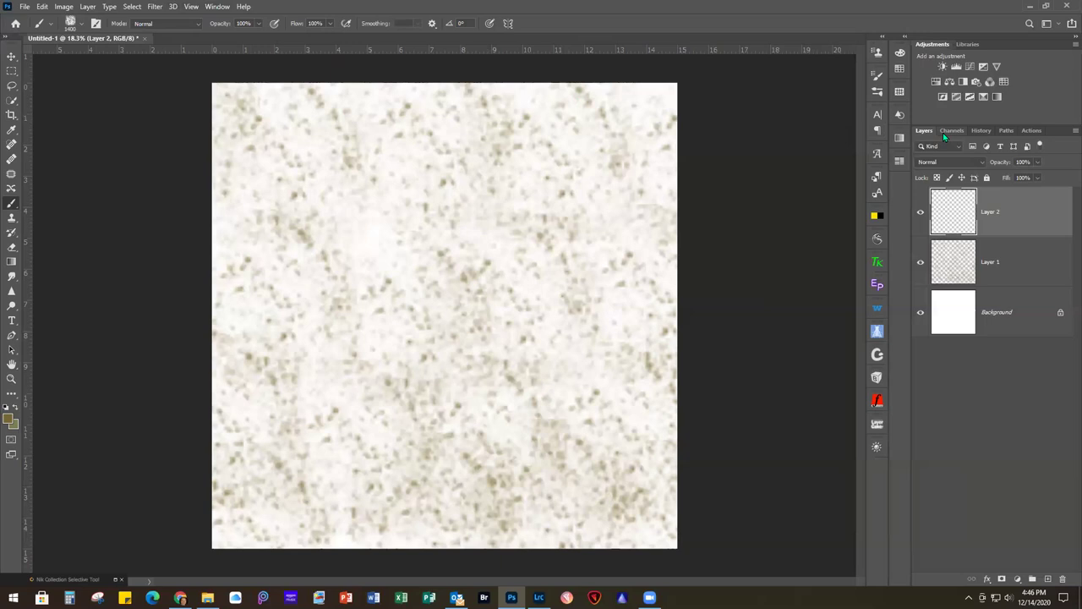
Enable Shape Dynamics for the brush with a Size Jitter of 20% and an Angle Jitter of 37%
click(222, 7)
click(241, 106)
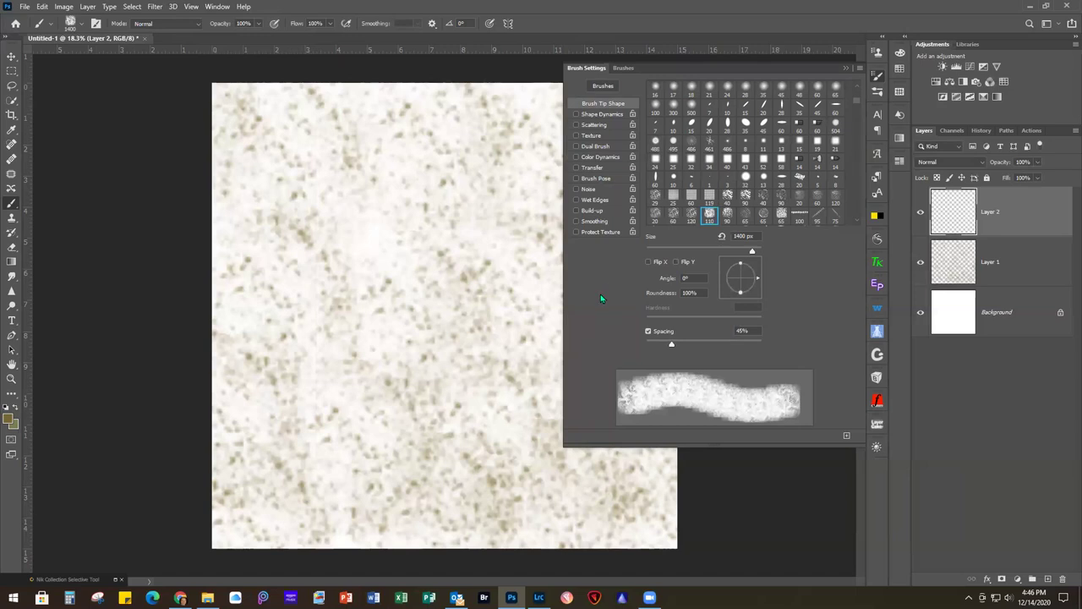
click(608, 117)
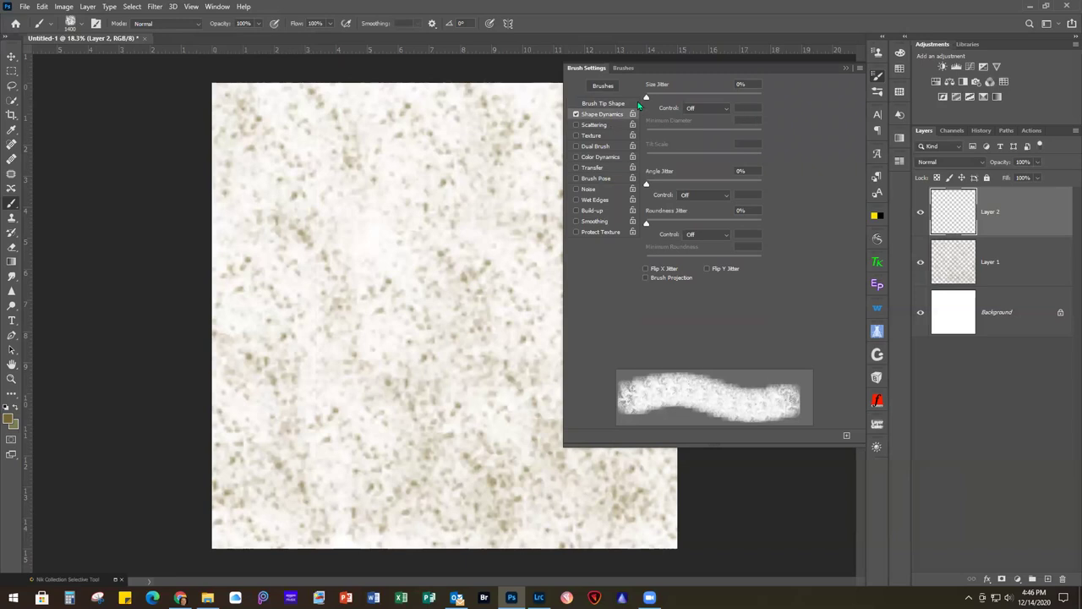
drag(648, 99, 669, 99)
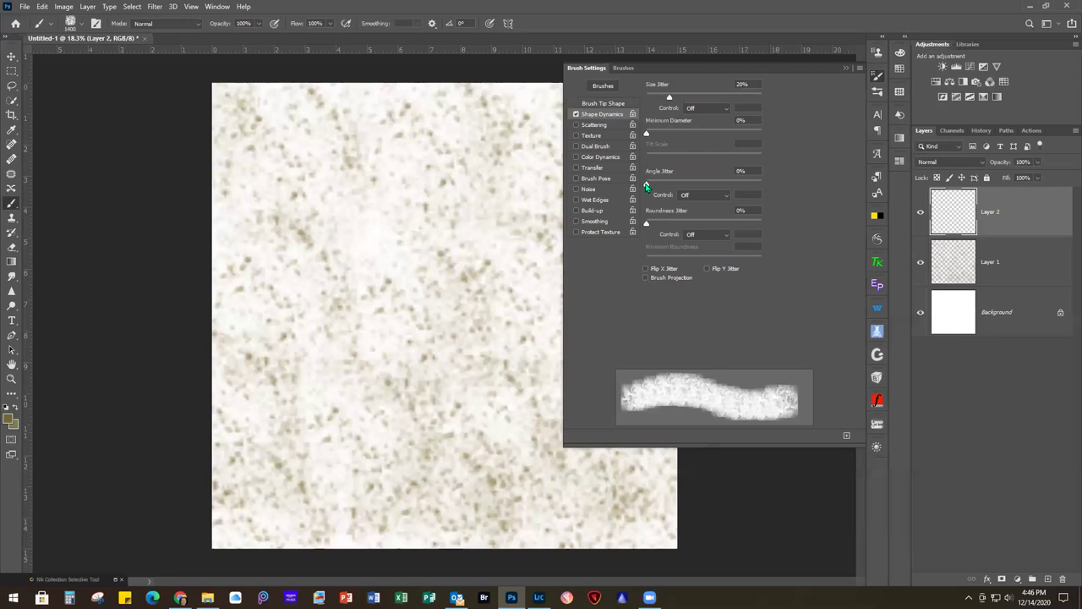
drag(647, 185, 689, 187)
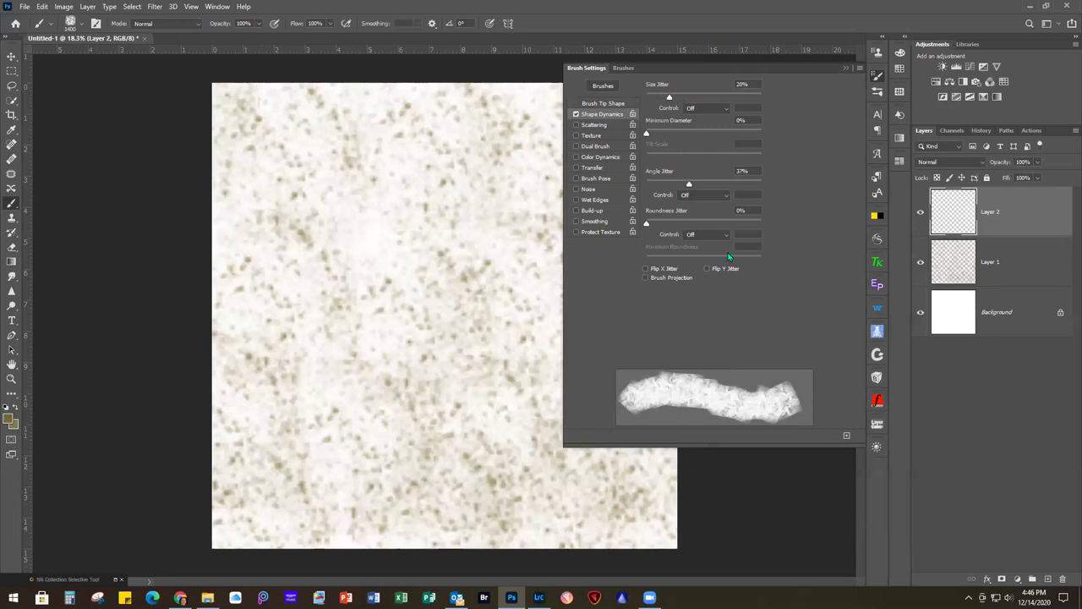
Enable Scattering with a Scatter of 206% and Color Dynamics with a Saturation Jitter of 13%, then close the brush settings
click(597, 126)
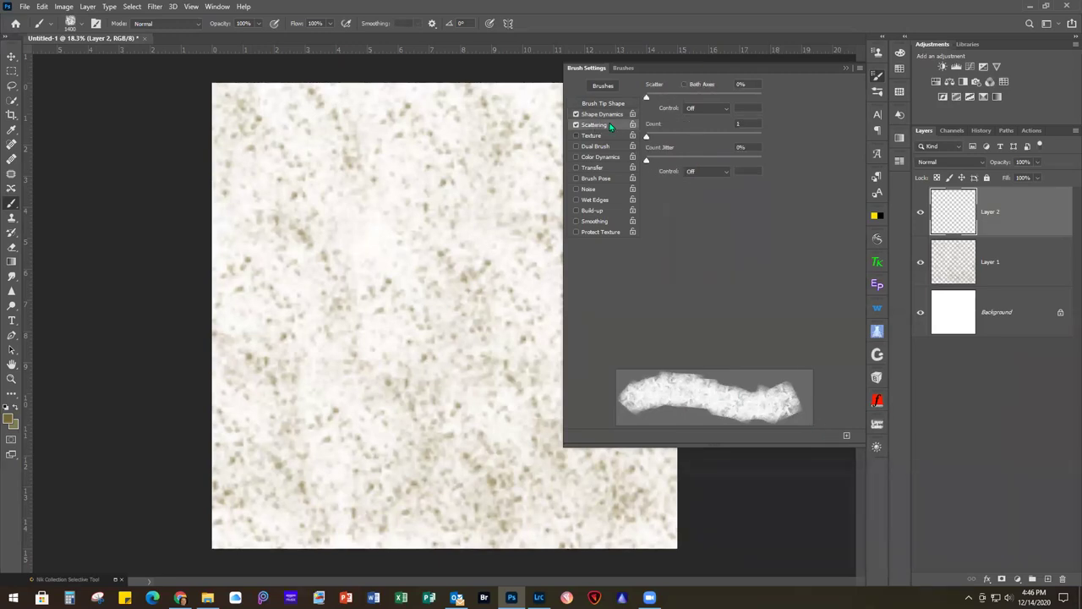
click(576, 125)
drag(647, 98, 670, 99)
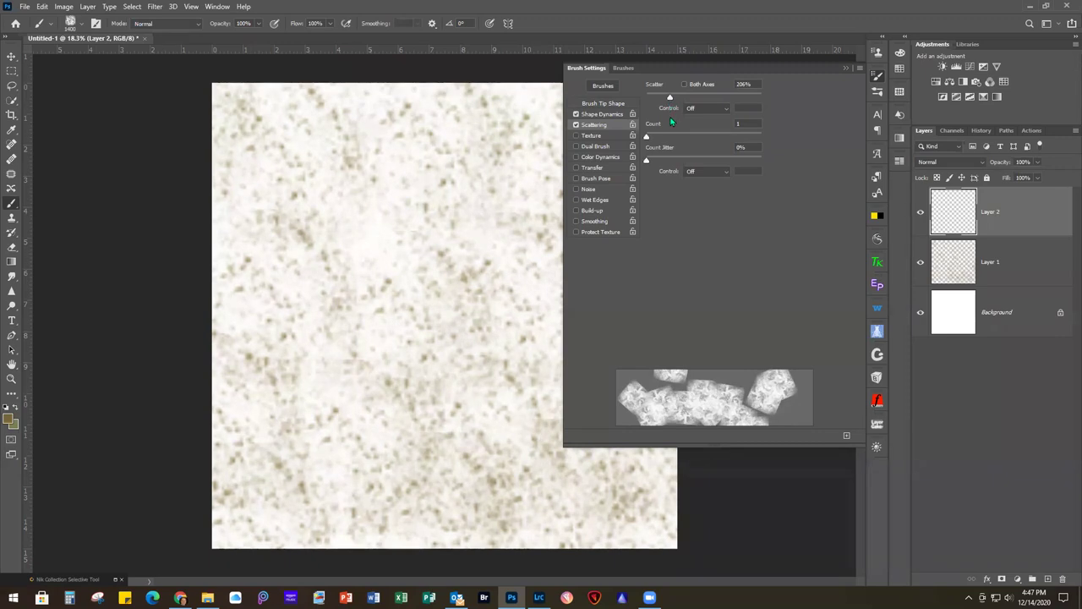
mouse_move(648, 138)
mouse_down()
mouse_move(663, 138)
mouse_move(647, 138)
mouse_move(668, 162)
mouse_up()
click(610, 159)
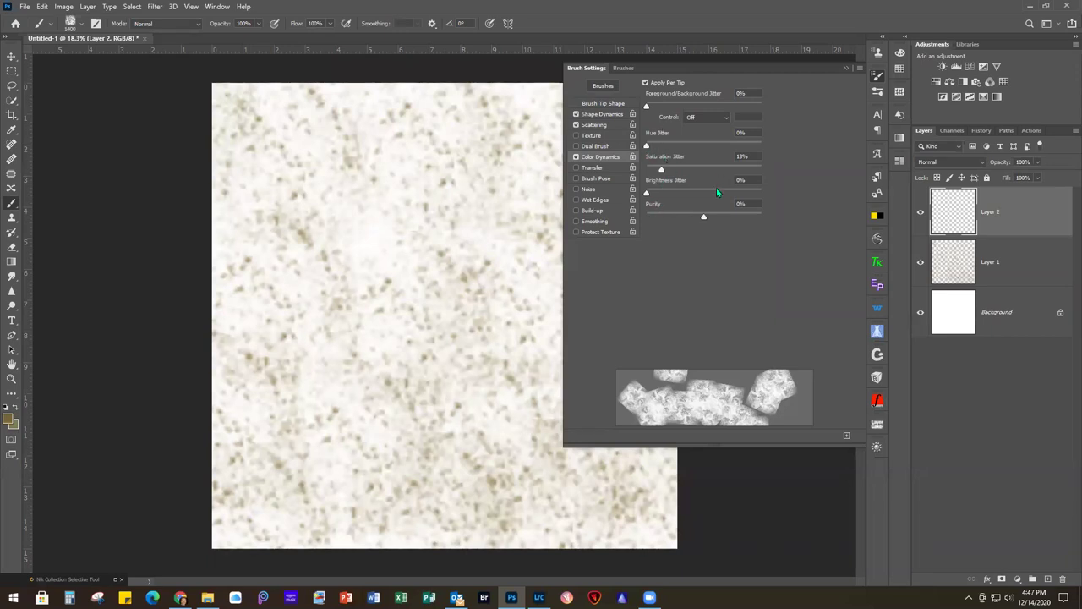
click(846, 67)
Cover the entire canvas on Layer 2 with overlapping Sea Sponge 1 dabs, filling the remaining light patches
mouse_move(239, 149)
mouse_down()
mouse_move(279, 236)
mouse_move(323, 243)
mouse_up()
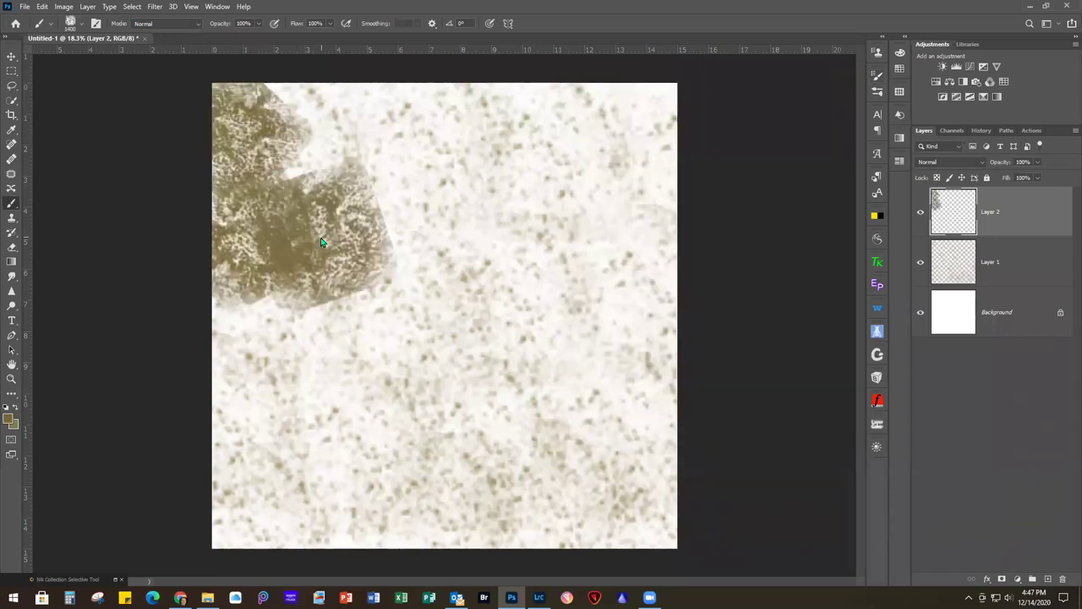
click(330, 132)
click(438, 145)
click(447, 243)
click(474, 253)
click(564, 188)
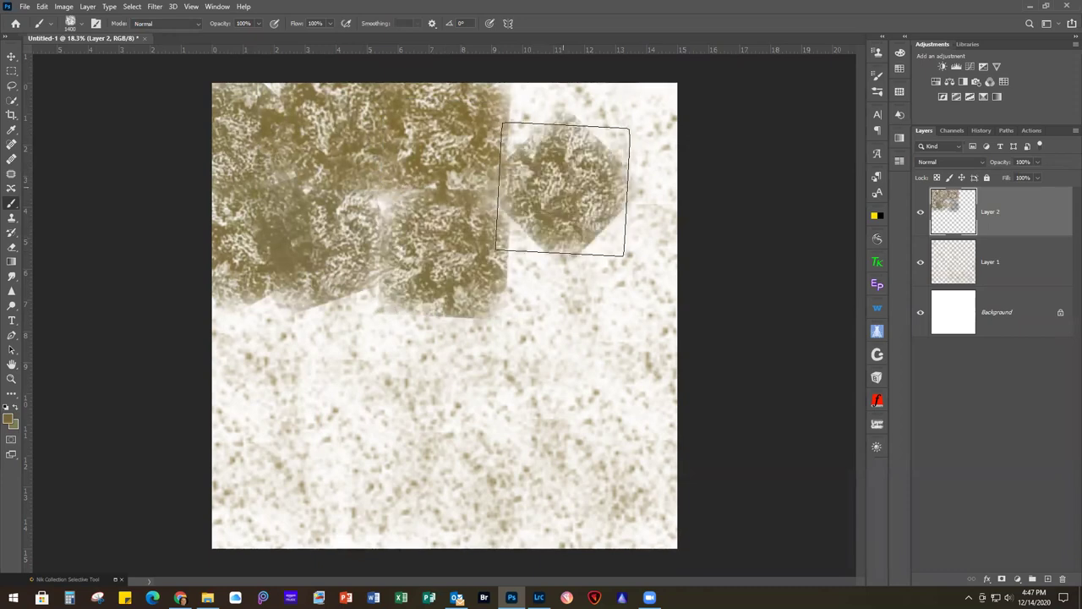
click(431, 363)
click(314, 341)
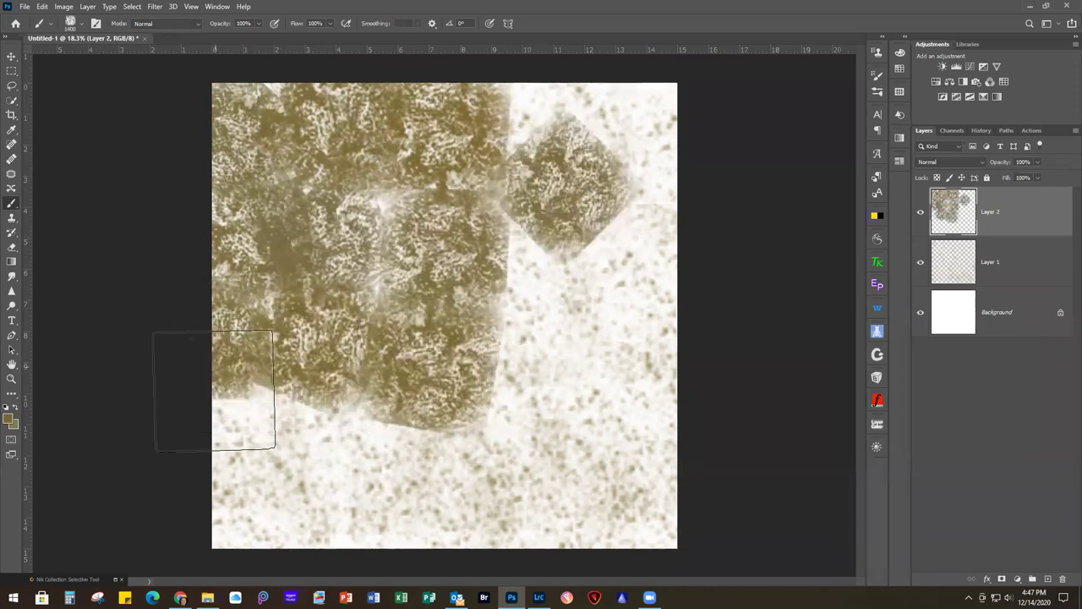
click(241, 465)
click(276, 515)
click(288, 430)
click(324, 461)
click(363, 499)
click(398, 476)
click(483, 514)
click(499, 450)
click(604, 509)
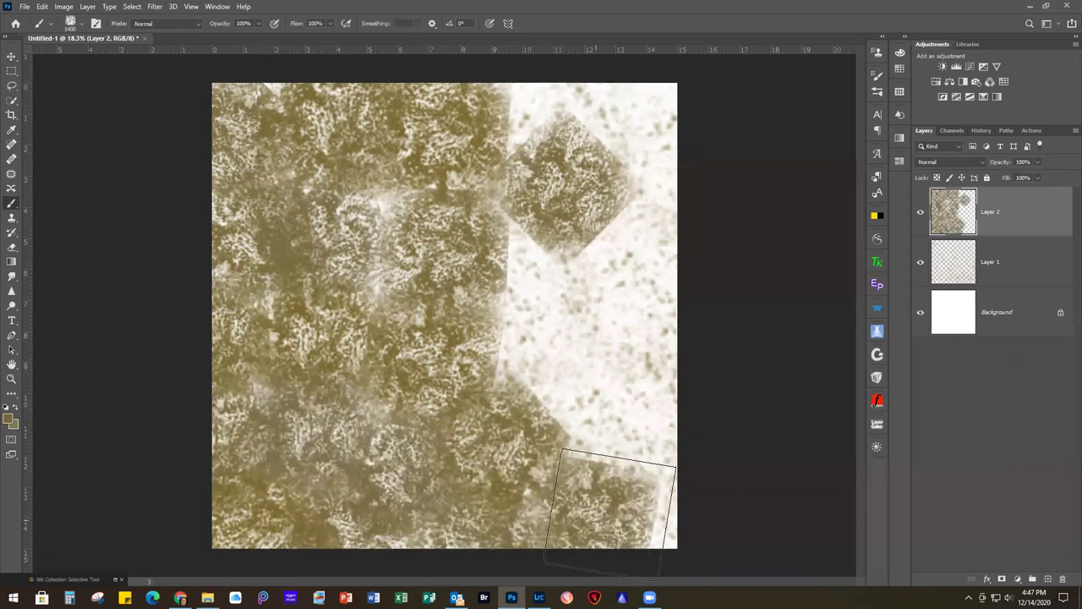
click(656, 473)
click(640, 434)
click(592, 398)
click(525, 338)
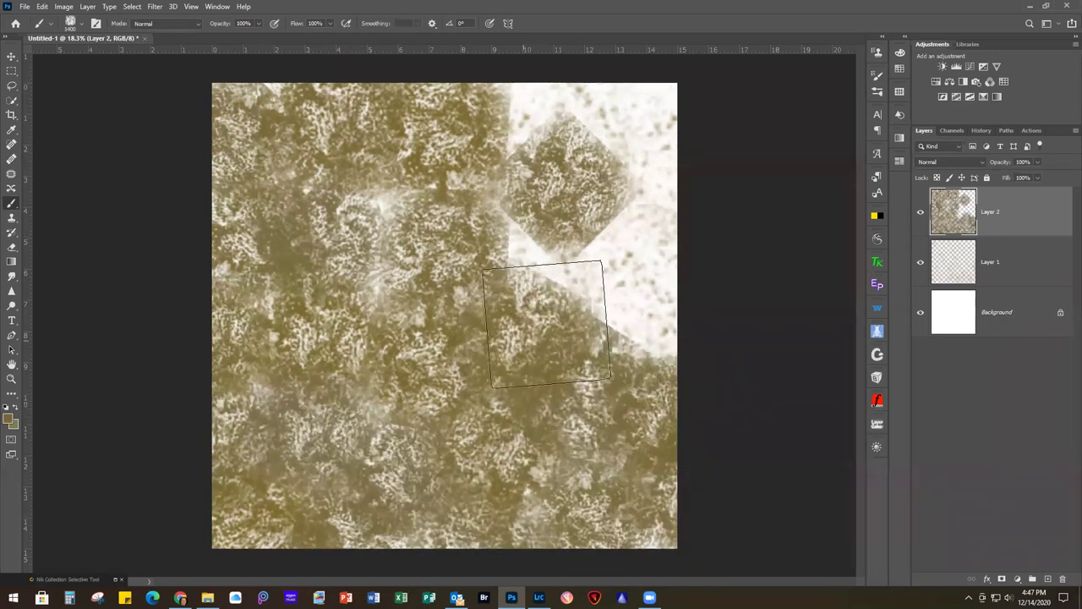
click(617, 292)
click(551, 237)
click(634, 228)
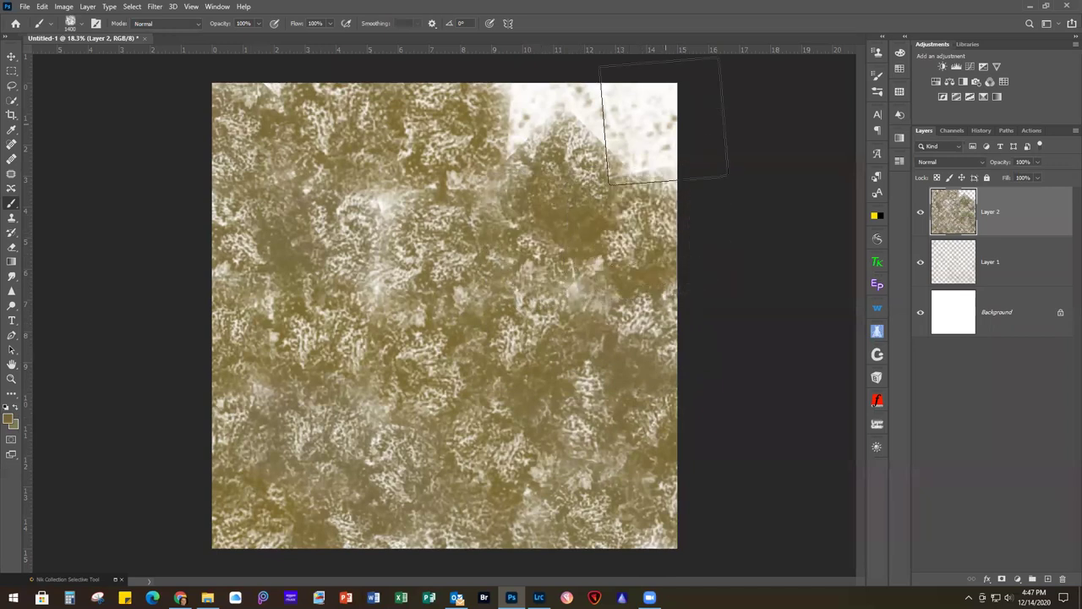
click(664, 123)
click(545, 120)
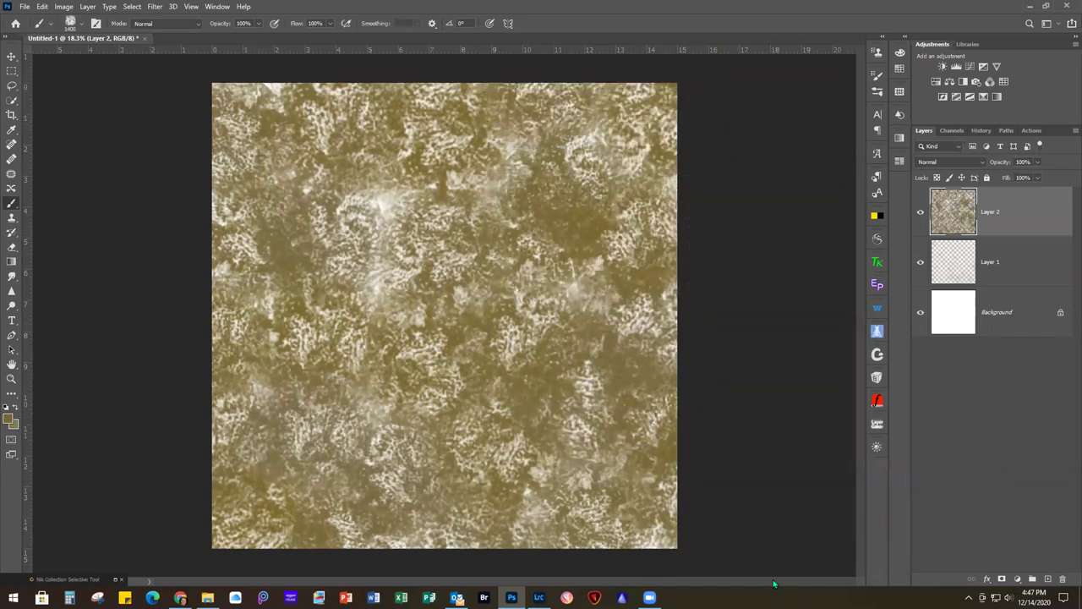
click(379, 265)
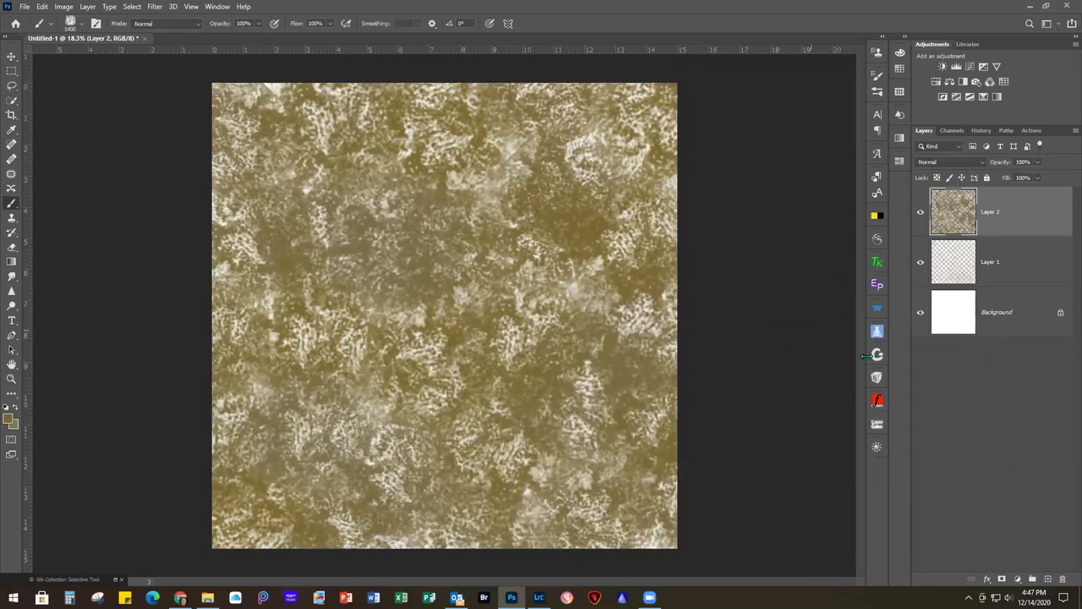
Move Layer 2 beneath Layer 1 and add a new blank layer above Layer 1
drag(1020, 214, 1028, 290)
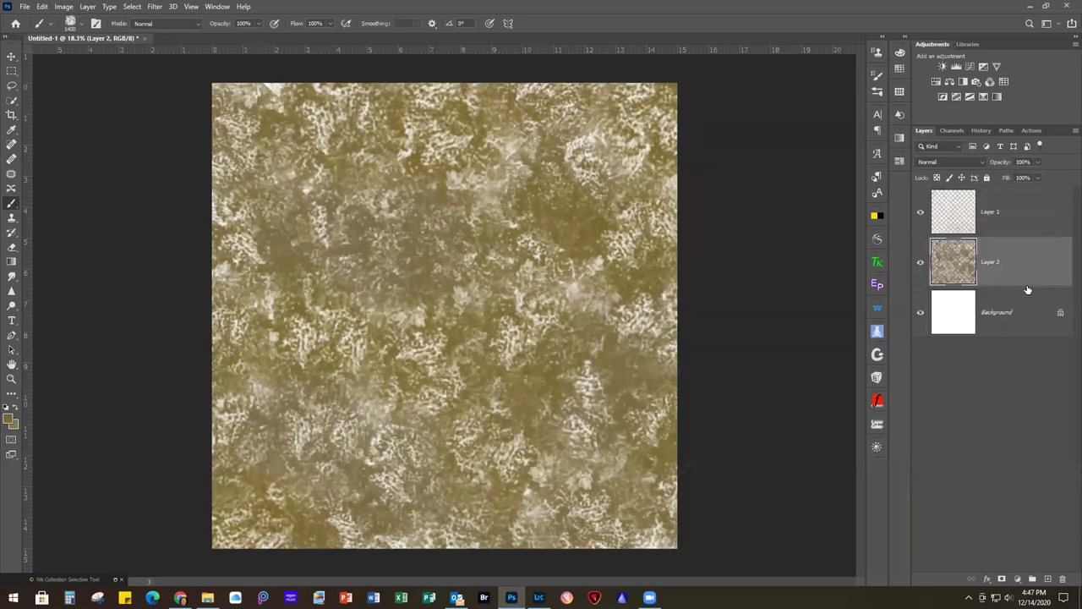
click(921, 212)
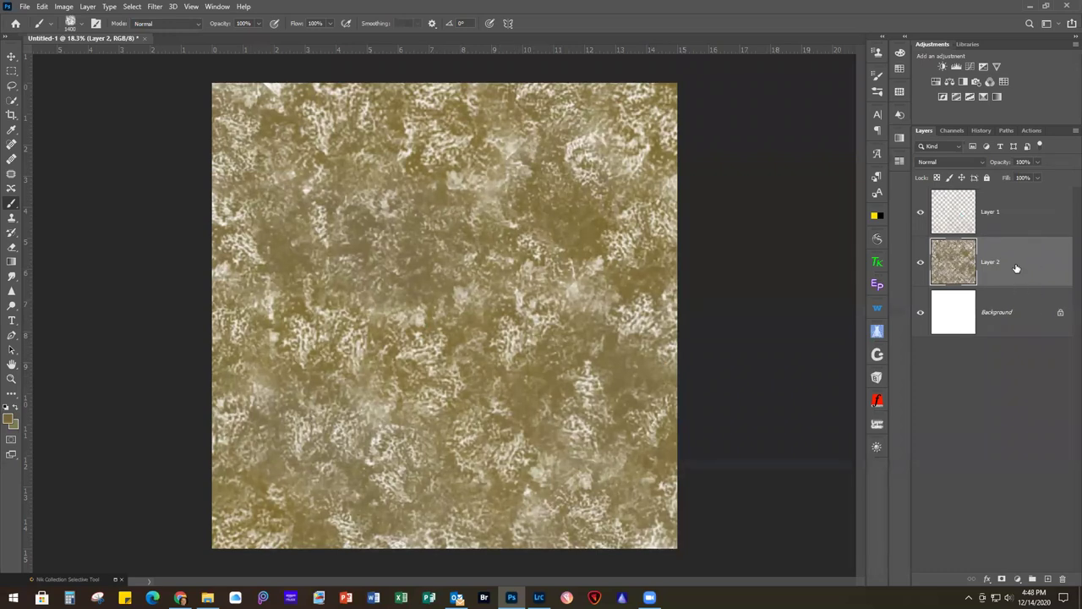
click(1013, 218)
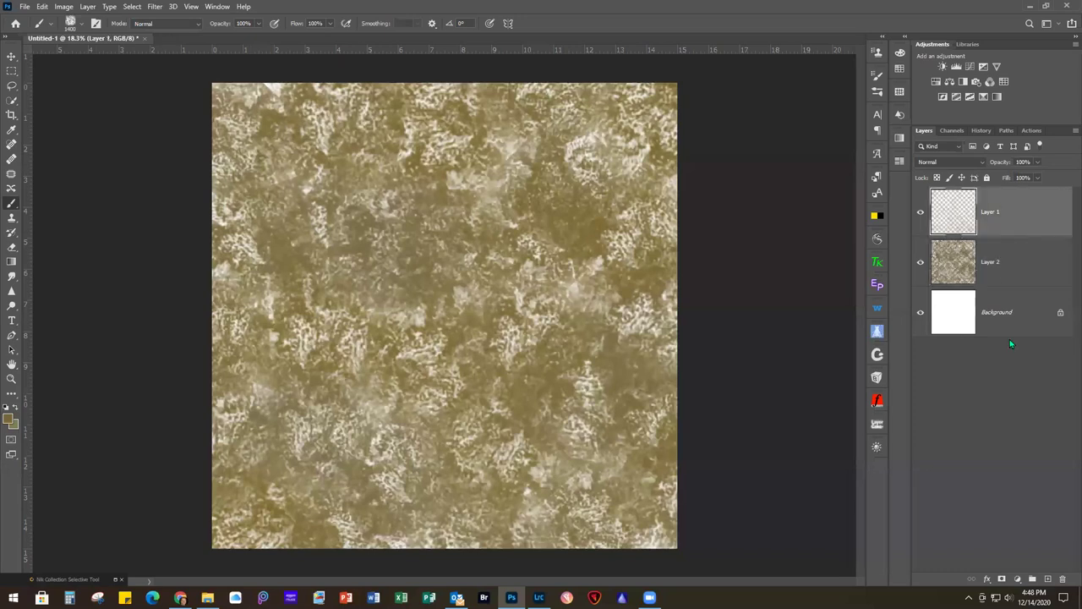
click(1048, 579)
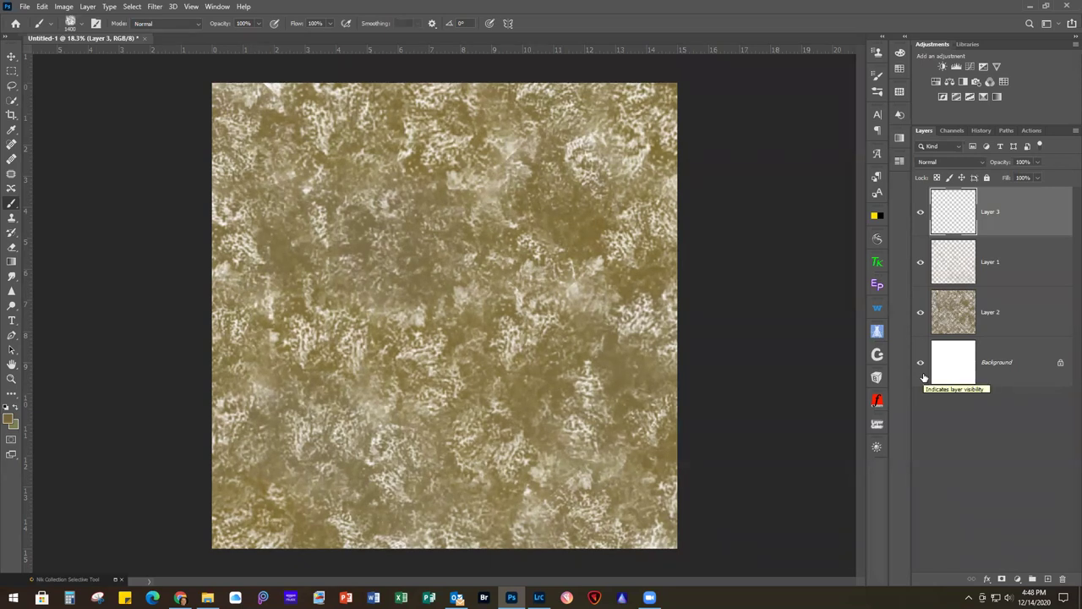
Set the foreground color to 614f18
click(10, 417)
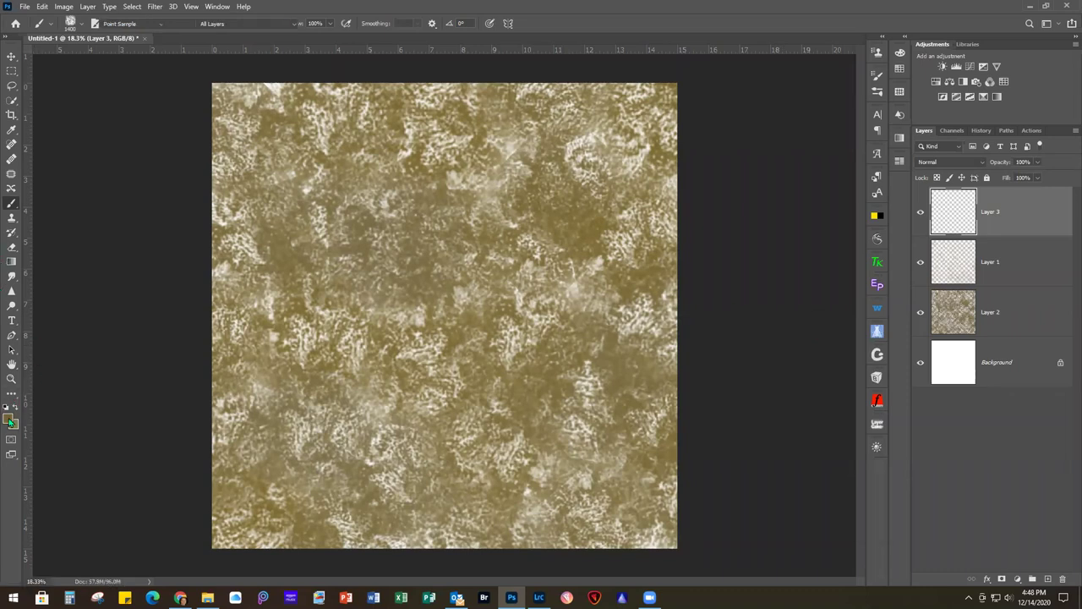
double_click(875, 526)
text(614)
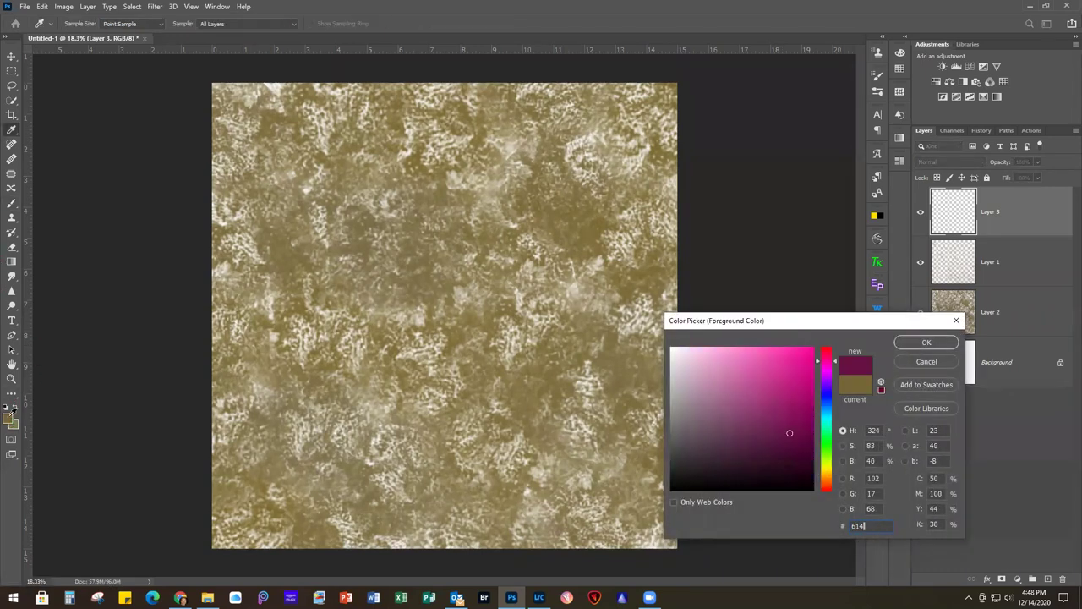
text(f18)
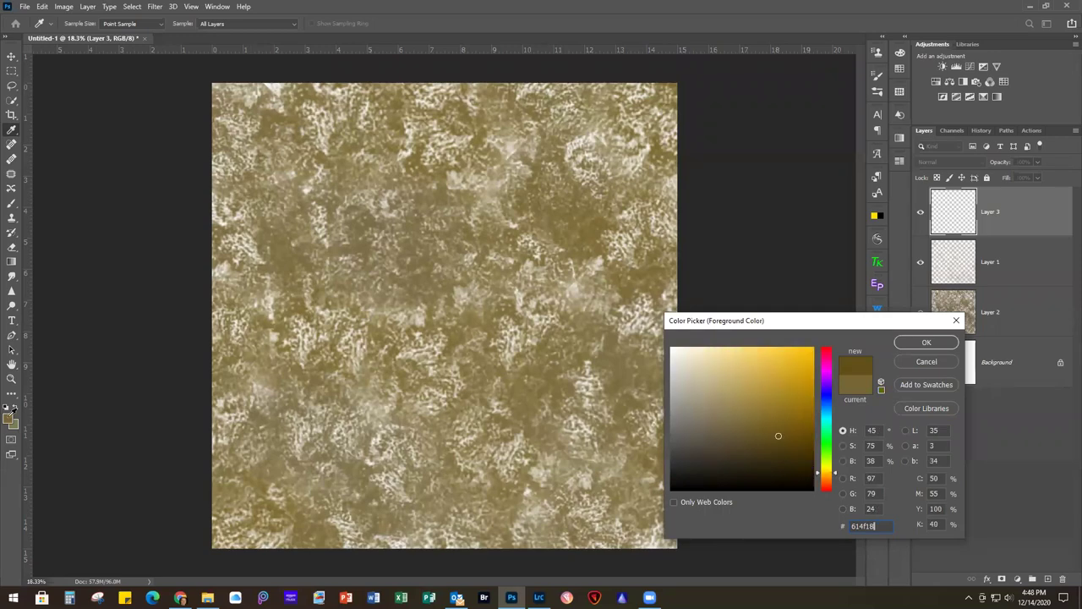
key(Return)
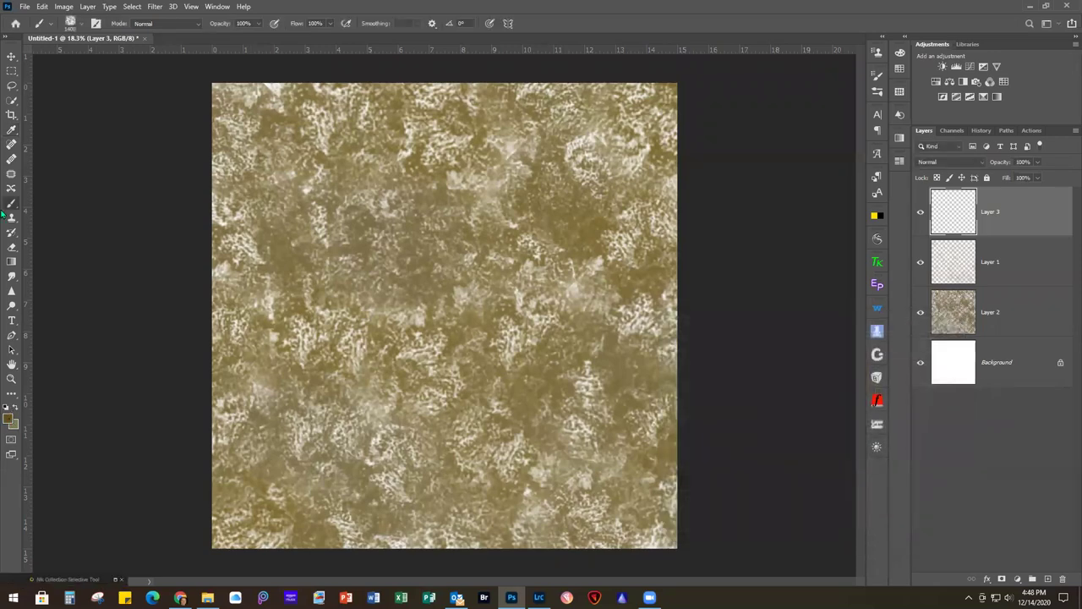
Choose the Sea Sponge 2 brush from the Faux Finish Brushes and enlarge it to 1200 px
click(83, 26)
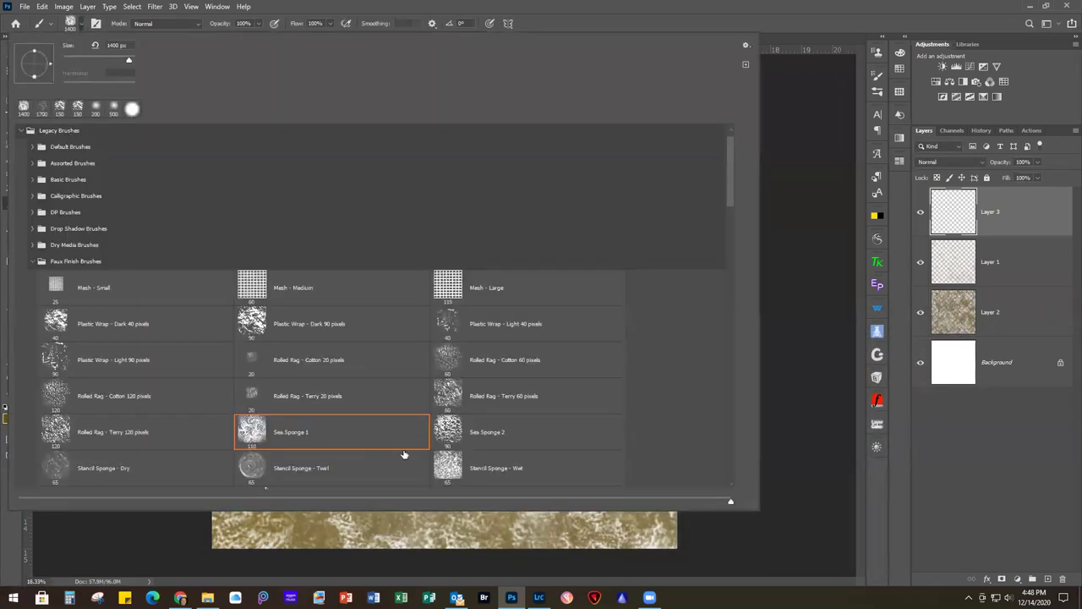
double_click(543, 438)
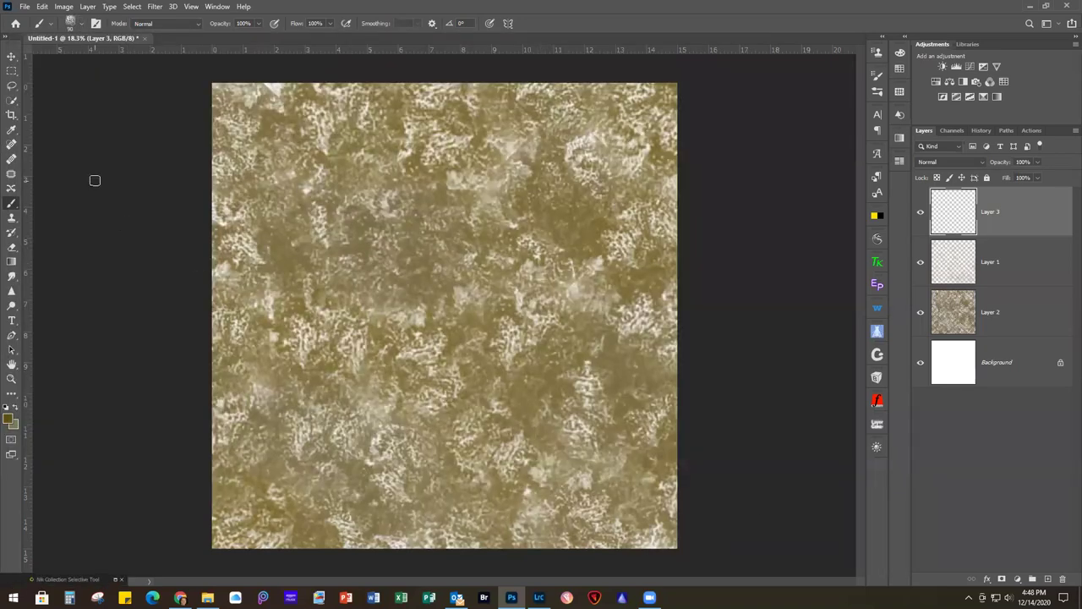
key(bracketright)
key(bracketright)
key(bracketright)
key(bracketright)
key(bracketright)
key(bracketright)
key(bracketright)
key(bracketright)
key(bracketright)
key(bracketright)
key(bracketright)
key(bracketright)
key(bracketright)
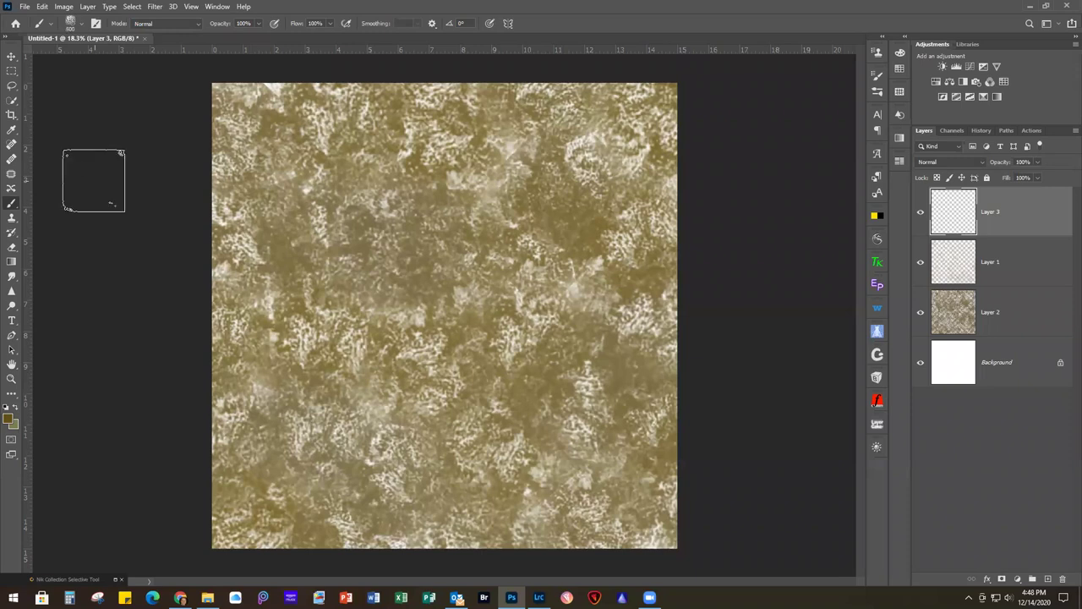
key(bracketright)
key(bracketright)
key(bracketright)
key(bracketright)
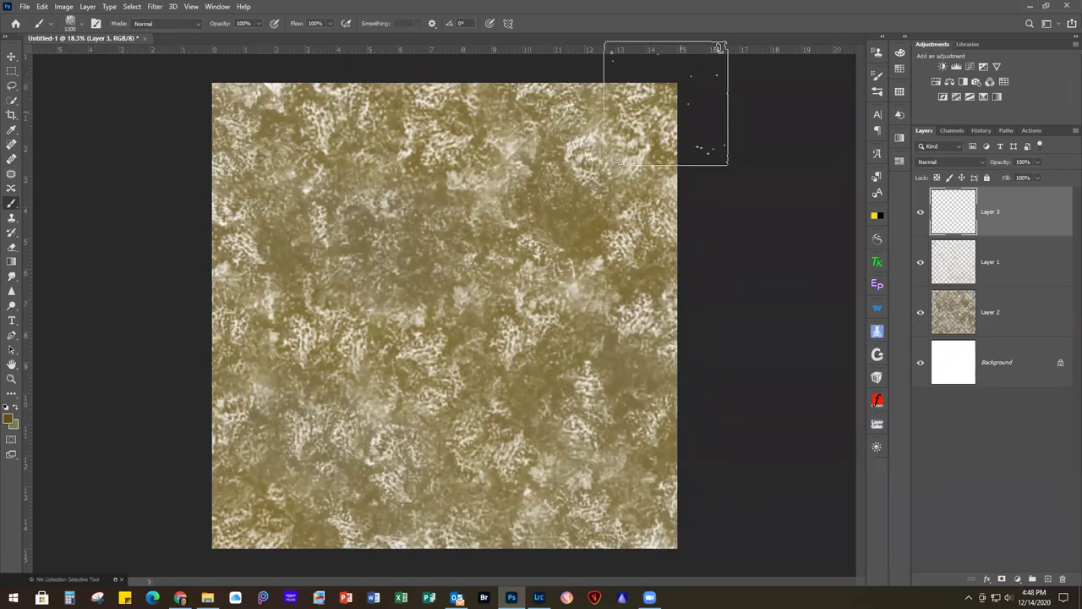
Enable Shape Dynamics for the Sea Sponge 2 brush with a Size Jitter of 36% and an Angle Jitter of 42%
click(879, 77)
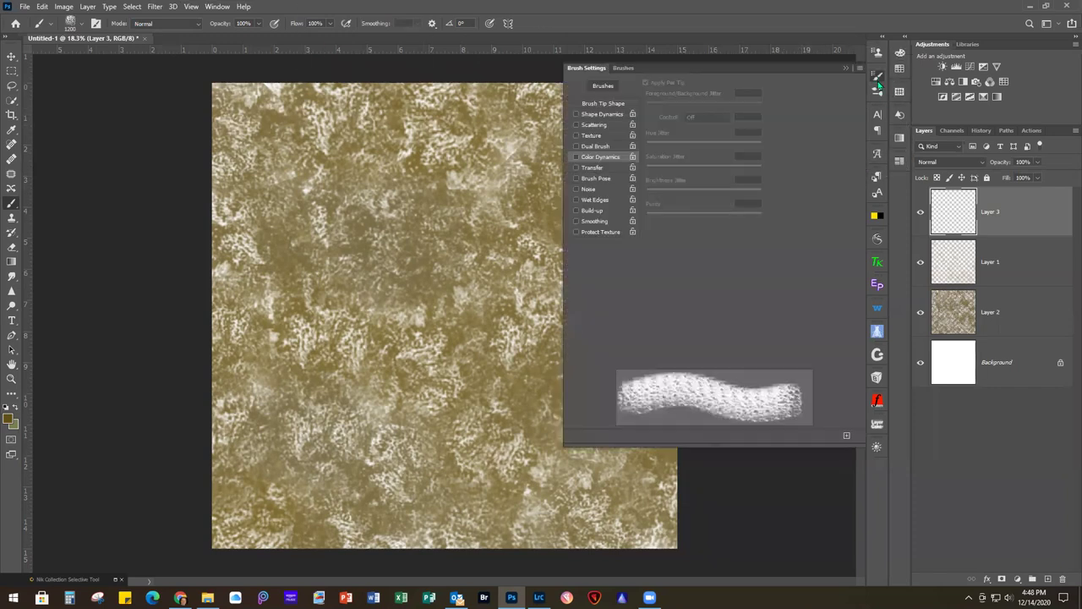
click(602, 114)
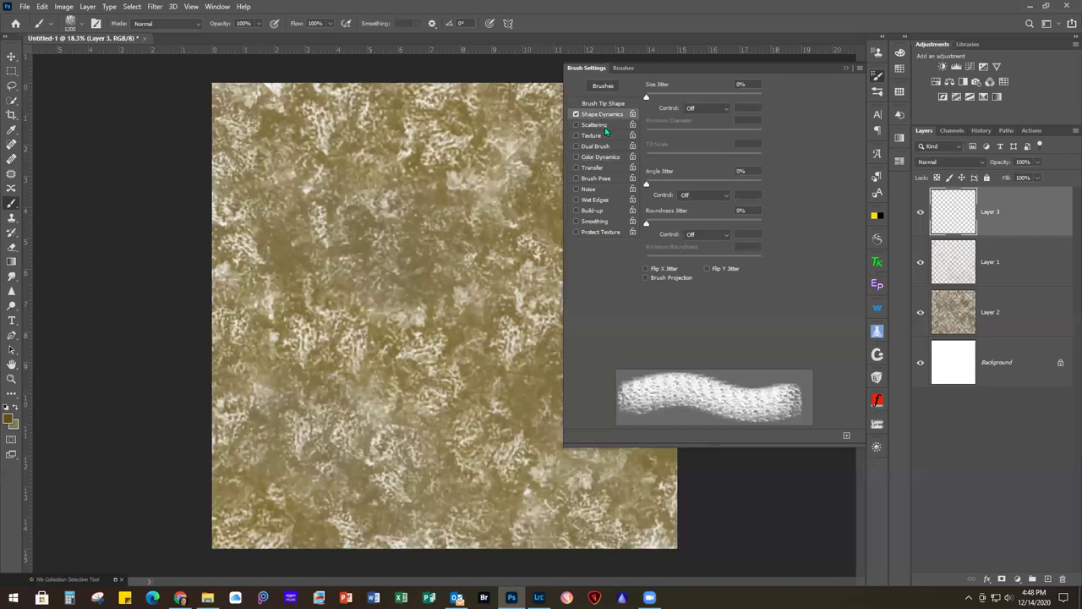
drag(647, 97, 687, 100)
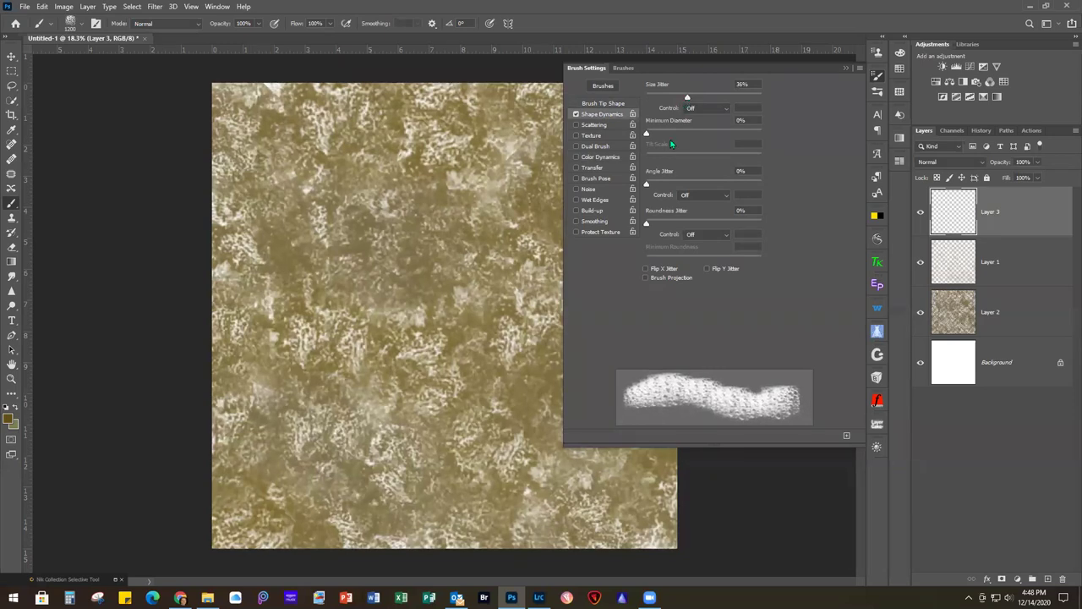
drag(647, 185, 695, 183)
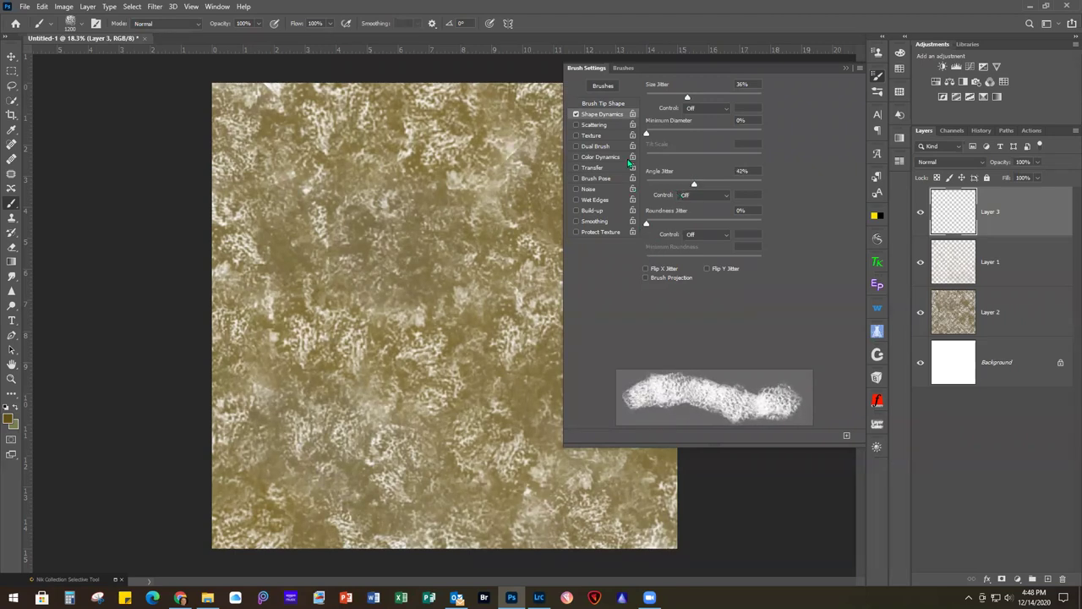
Enable Scattering for the brush with a Scatter of 397%, then close the brush settings
click(594, 124)
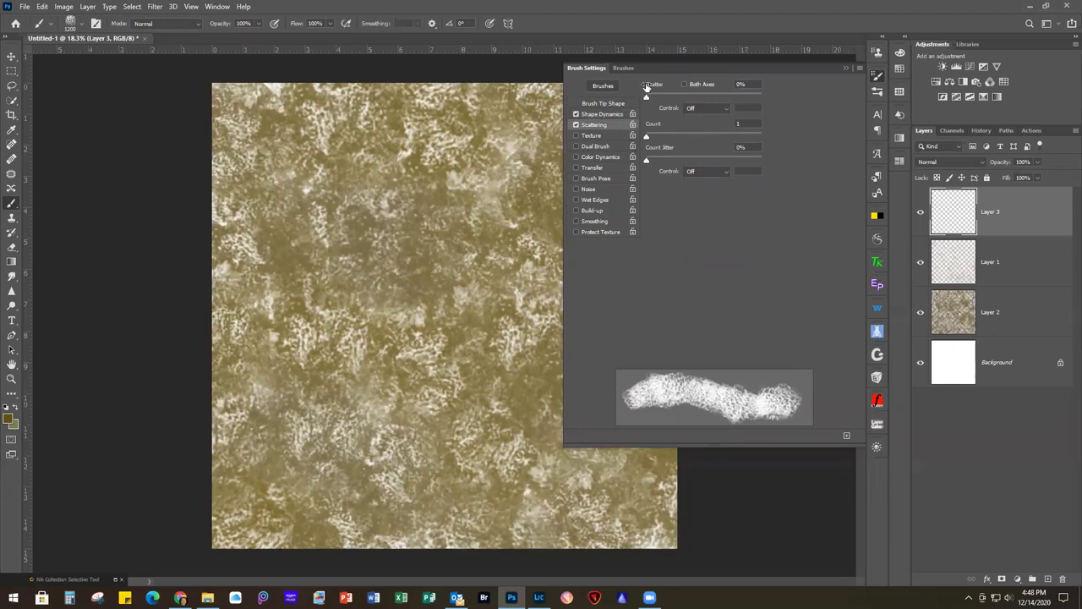
drag(646, 99, 692, 101)
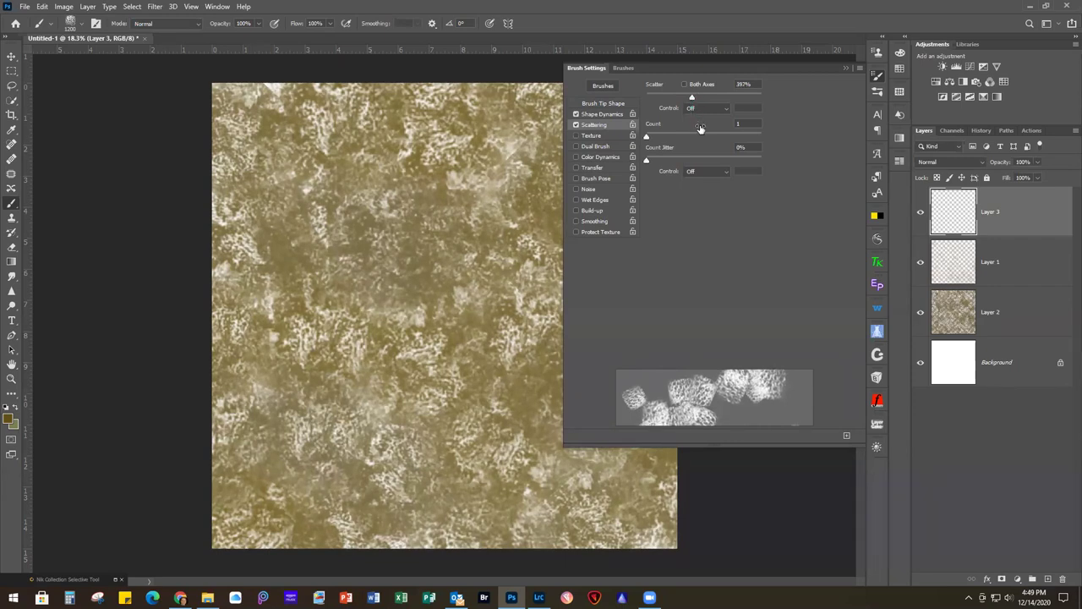
click(845, 68)
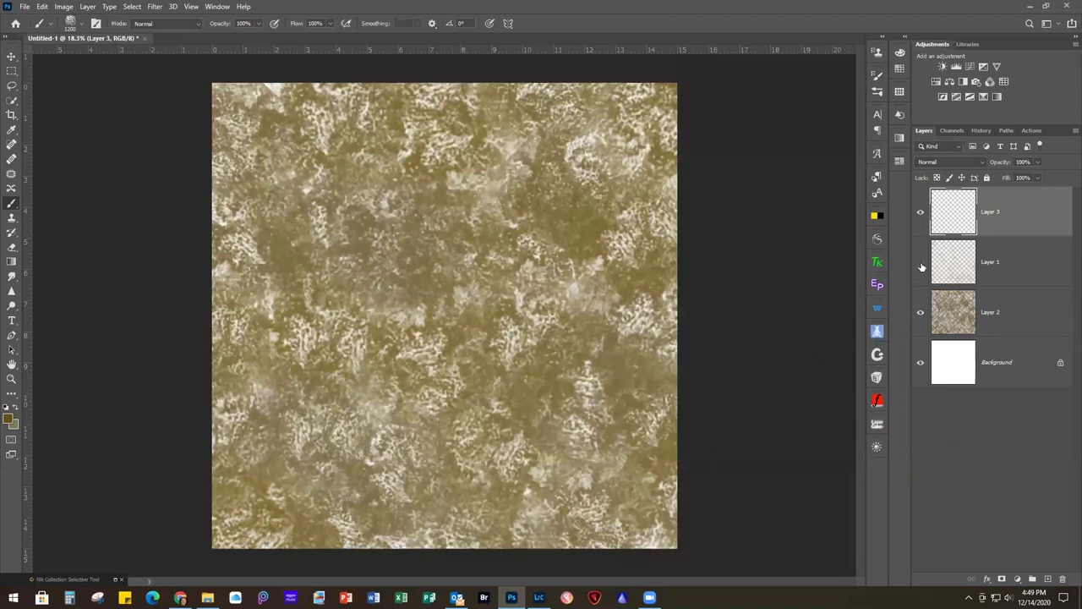
Hide Layers 1 and 2 and cover the whole canvas on Layer 3 with Sea Sponge 2 texture, undoing unwanted strokes
click(921, 313)
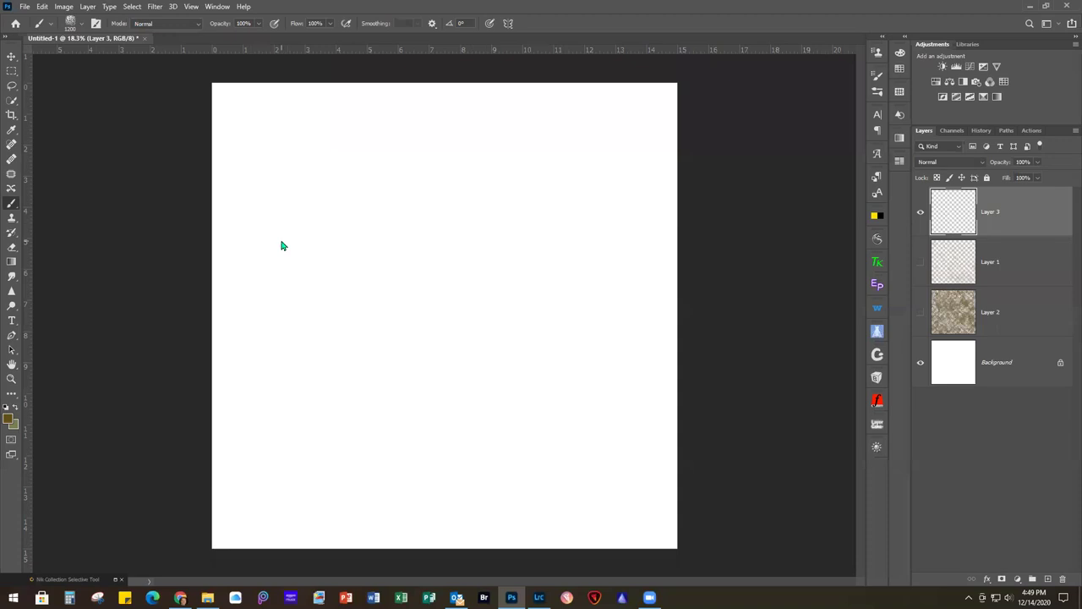
mouse_move(235, 126)
mouse_down()
mouse_move(248, 226)
mouse_move(323, 195)
mouse_move(320, 123)
mouse_move(371, 125)
mouse_move(390, 205)
mouse_move(479, 205)
mouse_move(488, 181)
mouse_move(449, 115)
mouse_move(648, 126)
mouse_move(667, 248)
mouse_move(616, 178)
mouse_move(531, 233)
mouse_move(546, 189)
mouse_move(564, 276)
mouse_move(574, 279)
mouse_move(511, 276)
mouse_move(507, 258)
mouse_move(469, 295)
mouse_move(419, 304)
mouse_move(406, 292)
mouse_move(310, 286)
mouse_move(342, 265)
mouse_move(330, 297)
mouse_move(290, 302)
mouse_move(206, 348)
mouse_move(218, 303)
mouse_move(231, 322)
mouse_move(341, 302)
mouse_move(364, 329)
mouse_up()
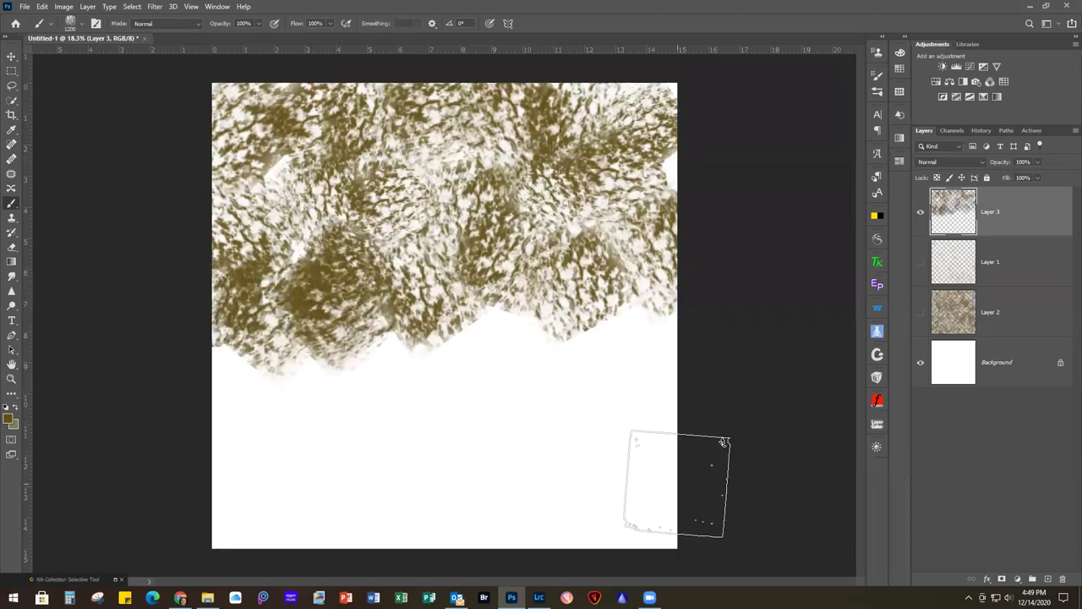
key(ctrl+z)
key(ctrl+z)
mouse_move(347, 391)
mouse_down()
mouse_move(367, 340)
mouse_move(327, 406)
mouse_move(294, 379)
mouse_move(205, 430)
mouse_move(218, 388)
mouse_move(228, 397)
mouse_move(216, 496)
mouse_move(218, 457)
mouse_move(226, 516)
mouse_move(343, 529)
mouse_move(320, 477)
mouse_move(299, 479)
mouse_move(328, 466)
mouse_move(360, 409)
mouse_move(385, 413)
mouse_move(412, 506)
mouse_move(391, 456)
mouse_move(468, 449)
mouse_move(424, 398)
mouse_move(452, 378)
mouse_move(455, 356)
mouse_move(536, 342)
mouse_move(533, 329)
mouse_move(600, 379)
mouse_move(606, 365)
mouse_move(669, 405)
mouse_move(682, 368)
mouse_move(692, 473)
mouse_move(682, 436)
mouse_move(665, 483)
mouse_move(665, 462)
mouse_move(582, 465)
mouse_move(569, 436)
mouse_move(579, 434)
mouse_move(518, 433)
mouse_move(458, 459)
mouse_move(478, 539)
mouse_move(515, 500)
mouse_move(539, 531)
mouse_move(639, 529)
mouse_move(588, 533)
mouse_up()
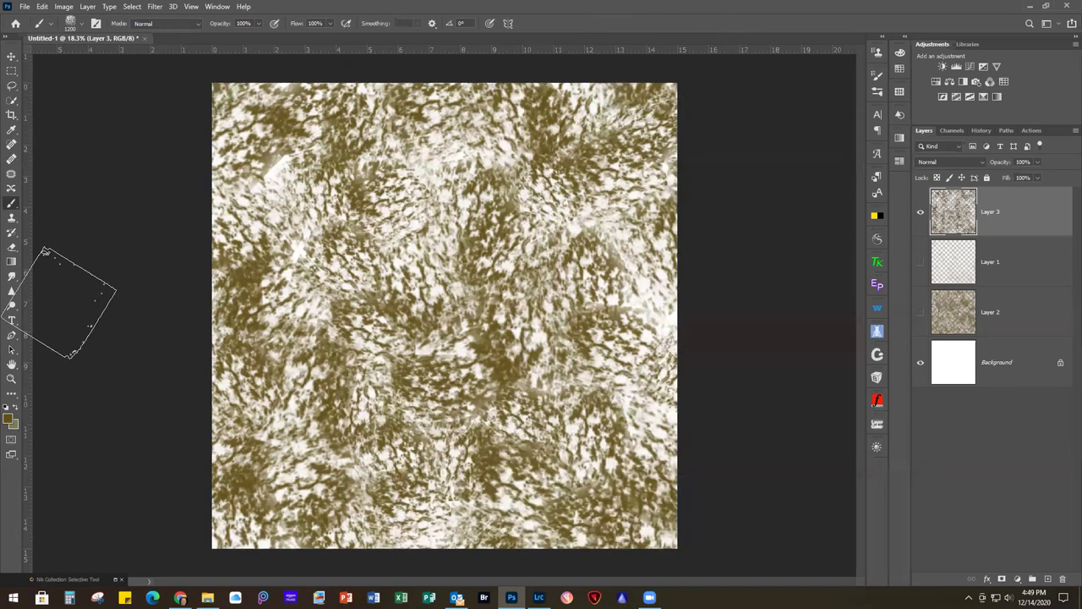
Show Layers 1 and 2 again and move Layer 3 beneath them, directly above the Background
click(921, 262)
click(921, 312)
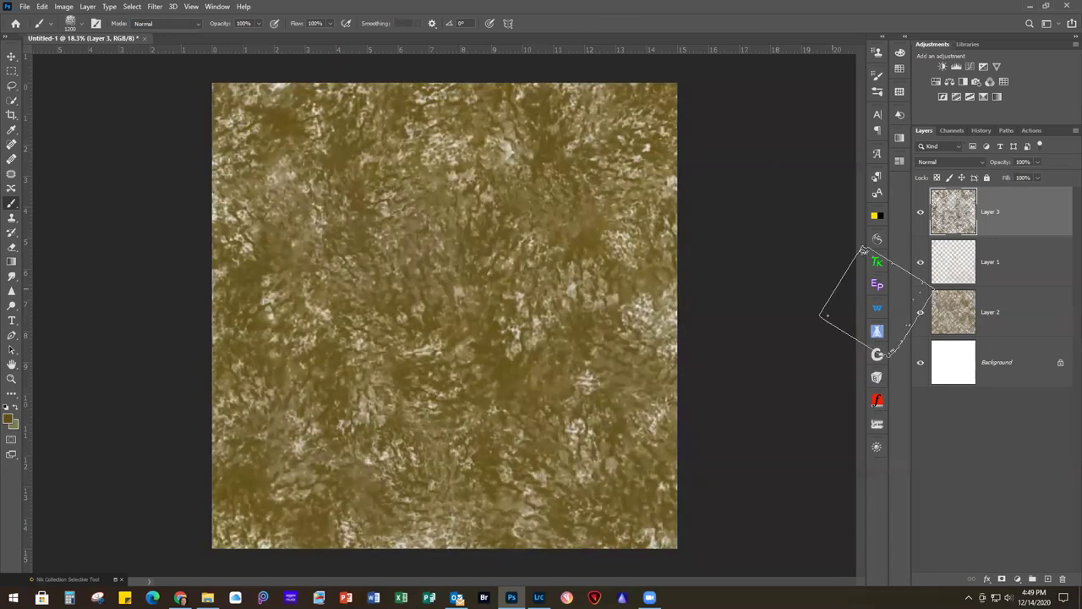
drag(1028, 214, 1043, 337)
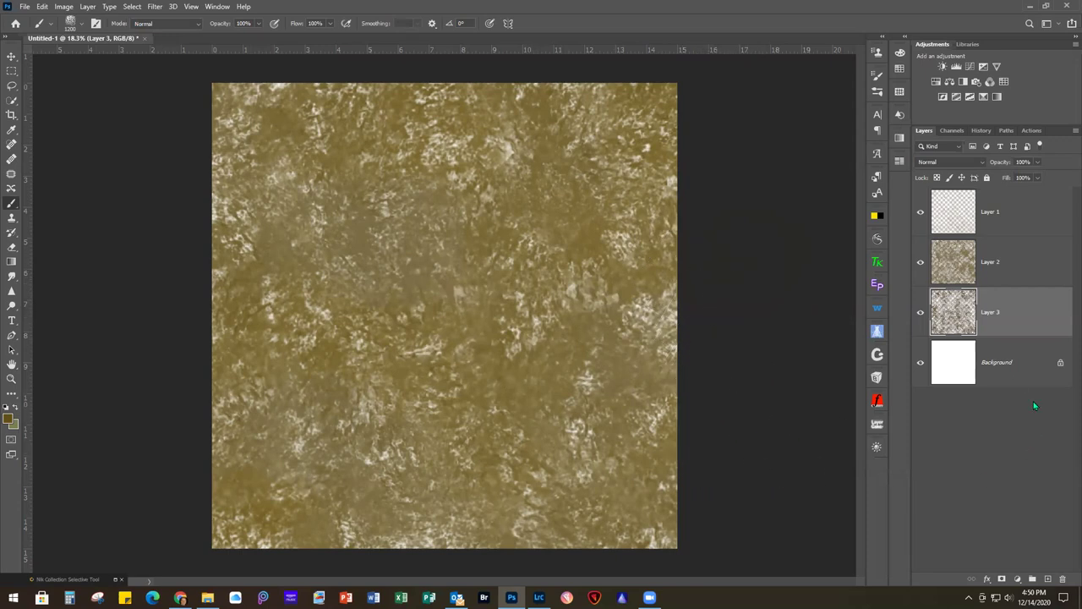
Add a new layer directly above the Background and set the foreground color to #c2b07a
click(1033, 373)
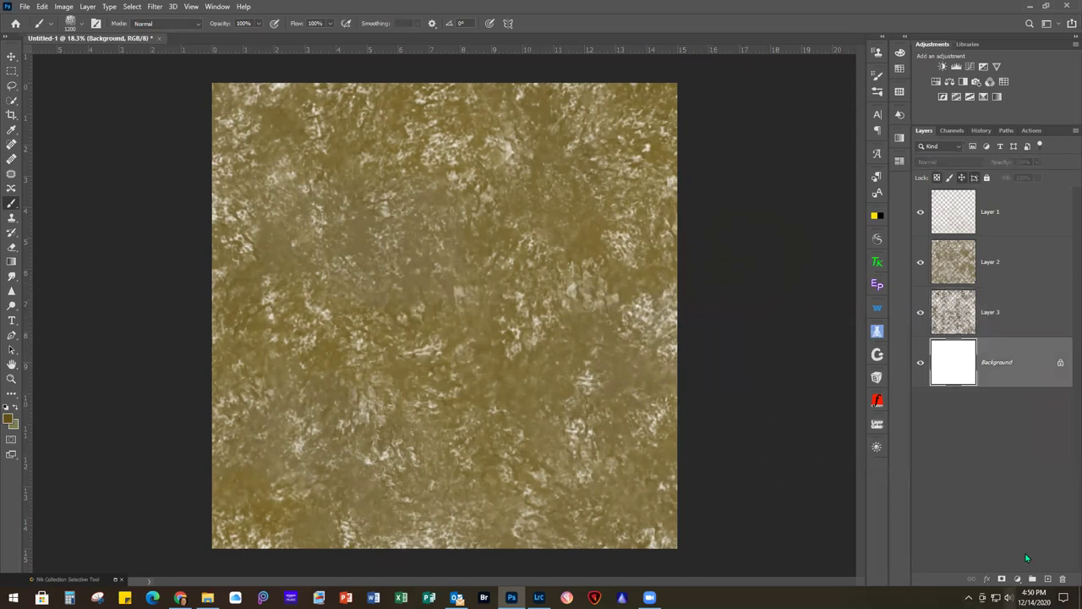
click(1049, 580)
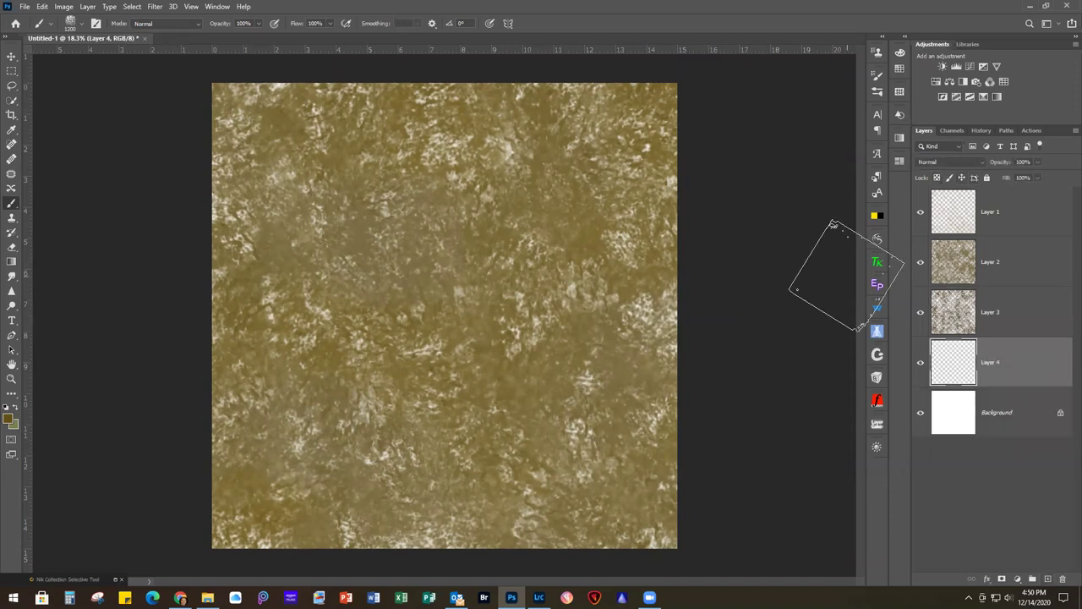
click(9, 419)
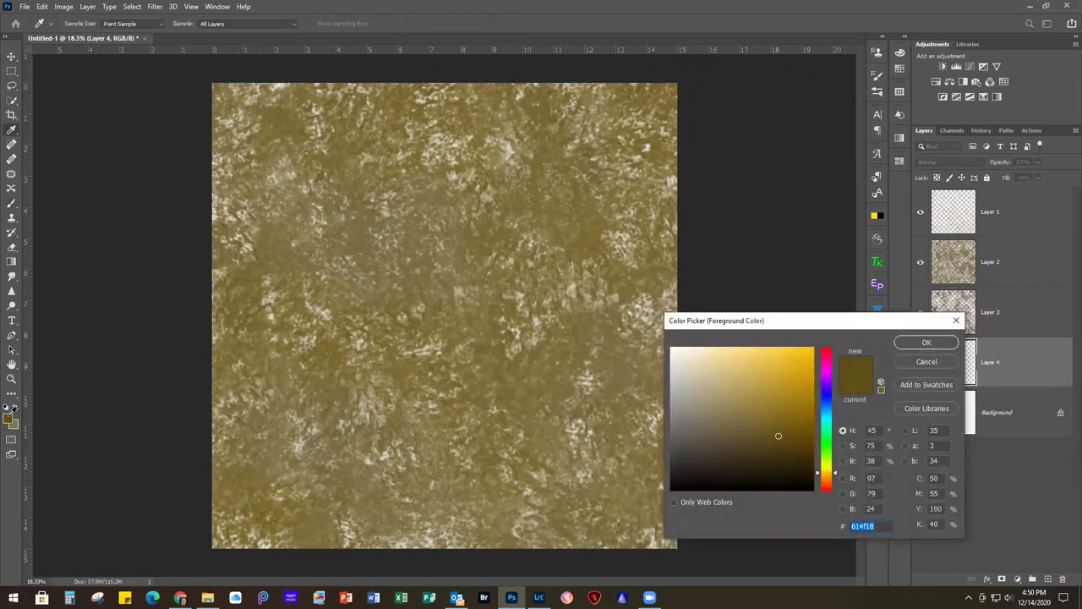
text(c2b)
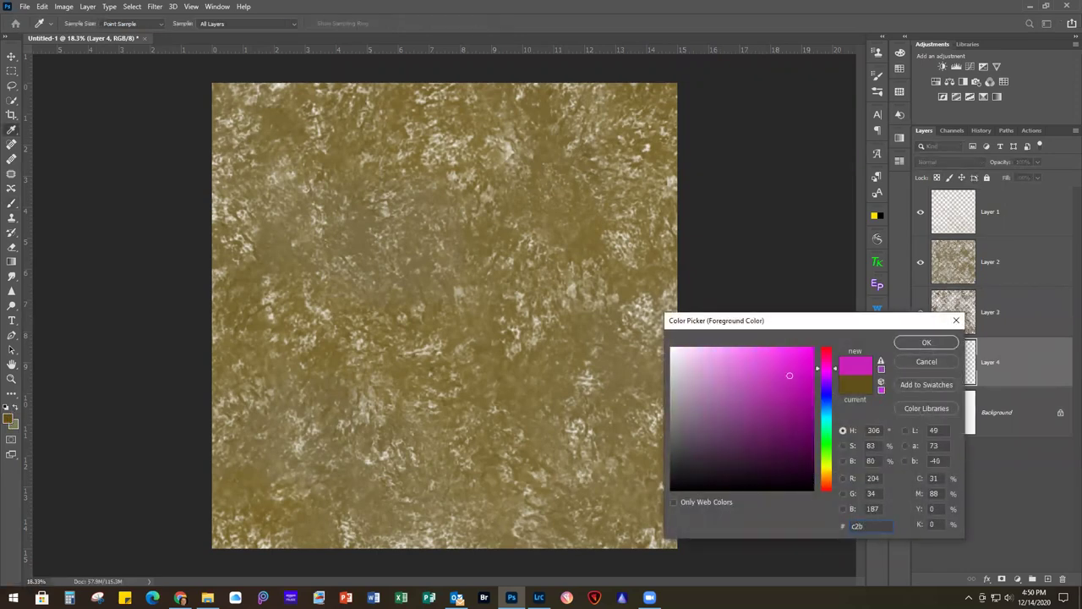
text(07a)
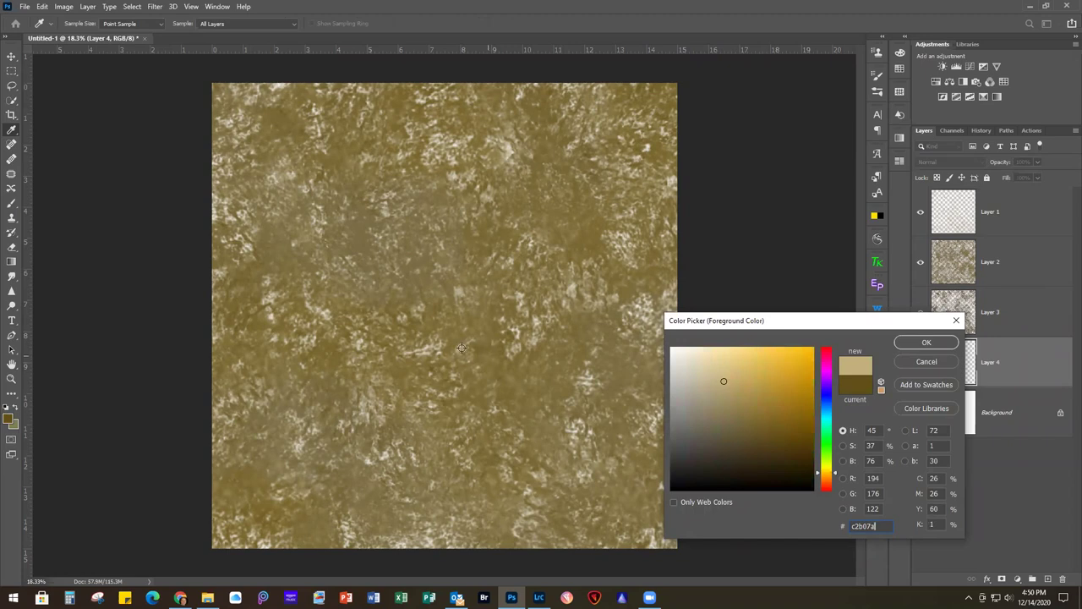
click(930, 347)
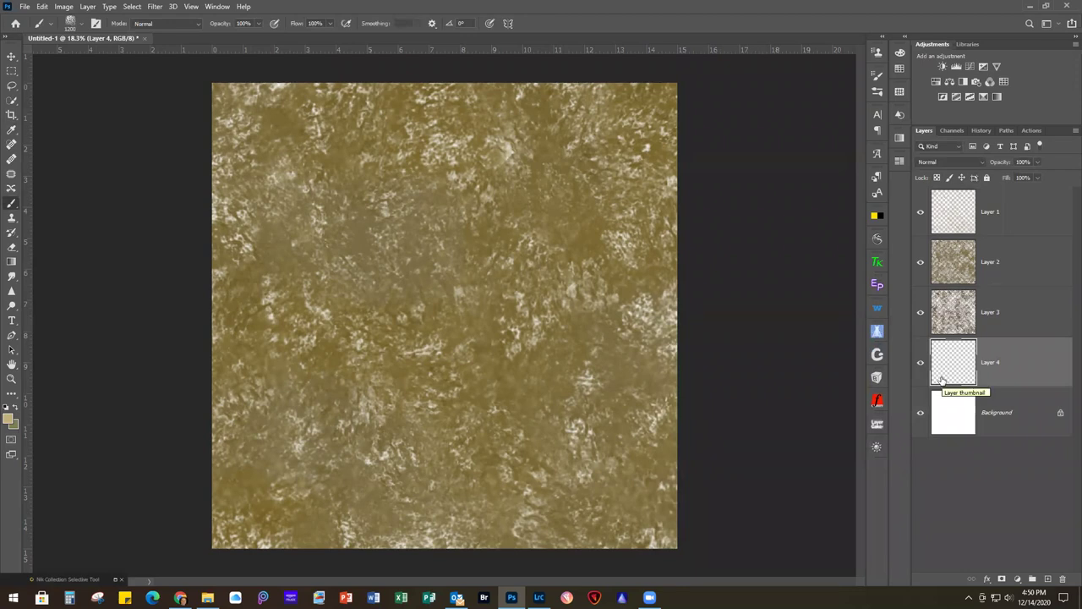
Fill Layer 4 with the foreground color and lower its opacity to 32%
key(alt+BackSpace)
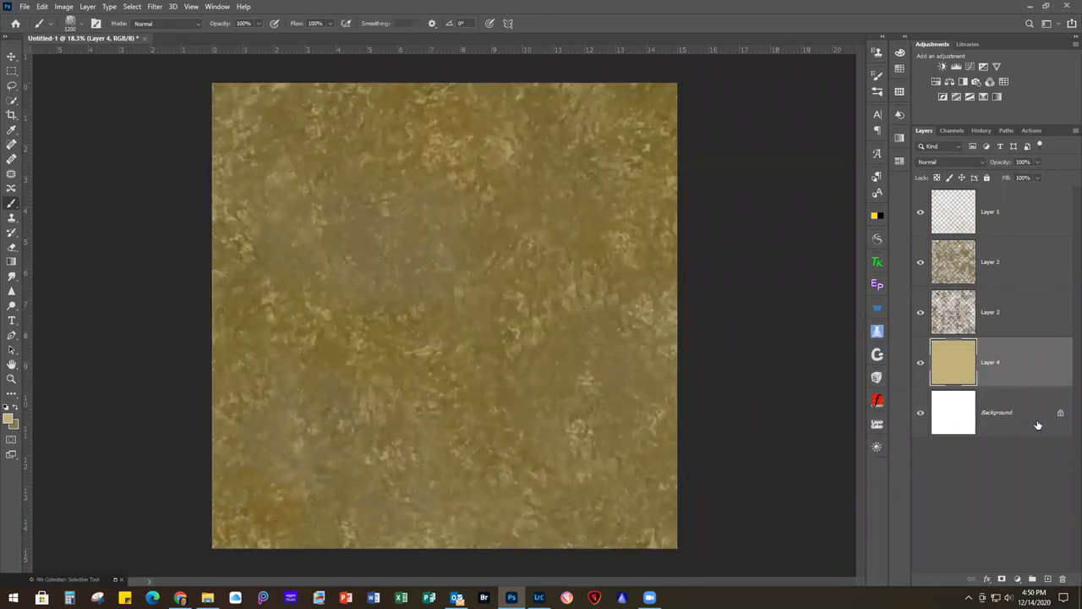
click(1037, 163)
drag(1039, 178, 1012, 177)
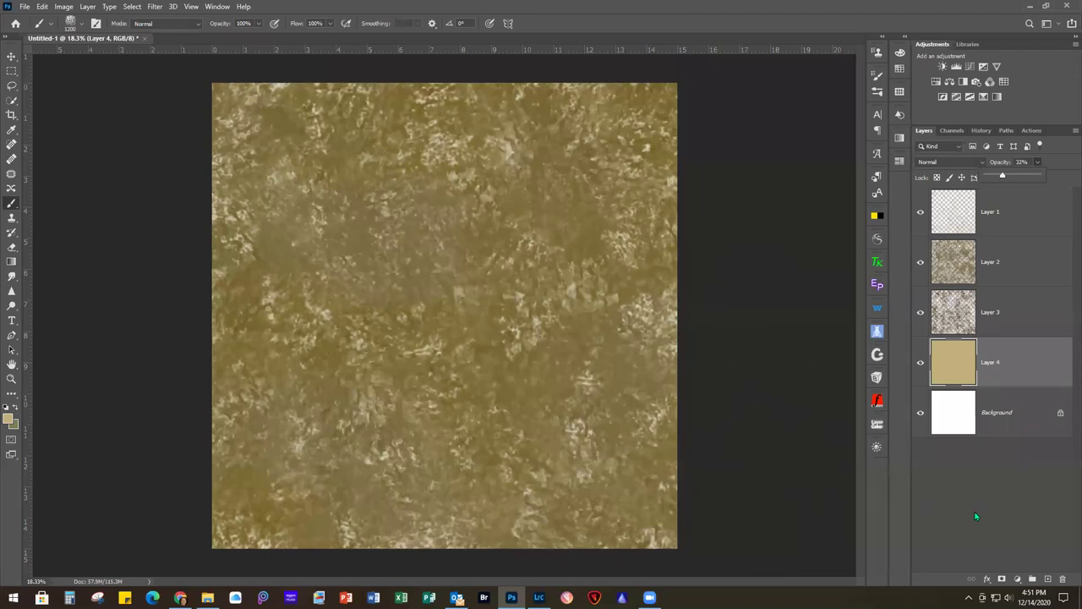
Hide Layers 2, 3 and 4 so that only Layer 1 shows over the Background
click(920, 262)
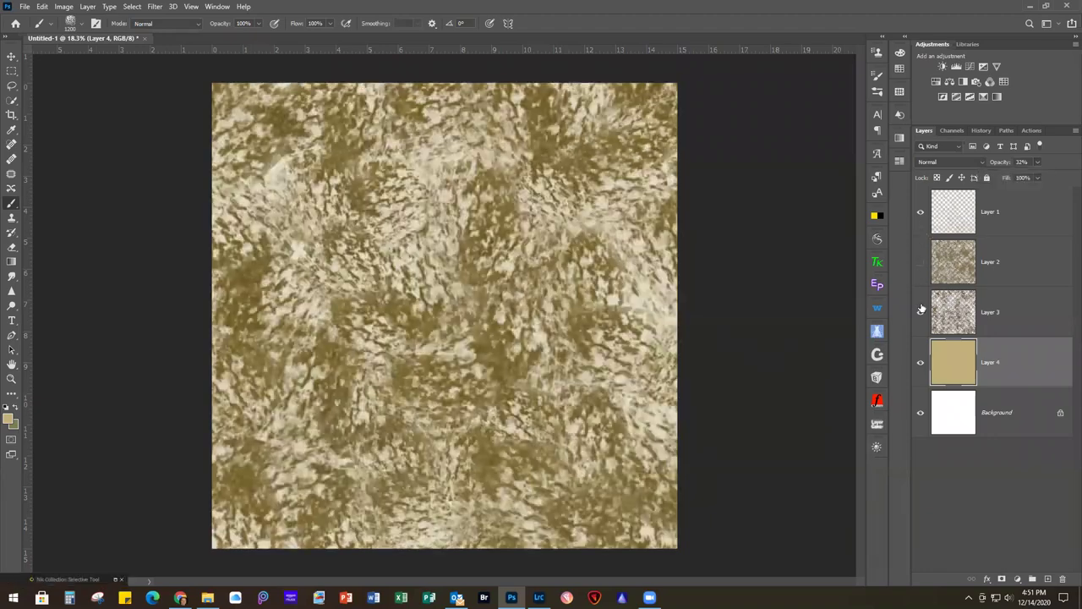
click(921, 311)
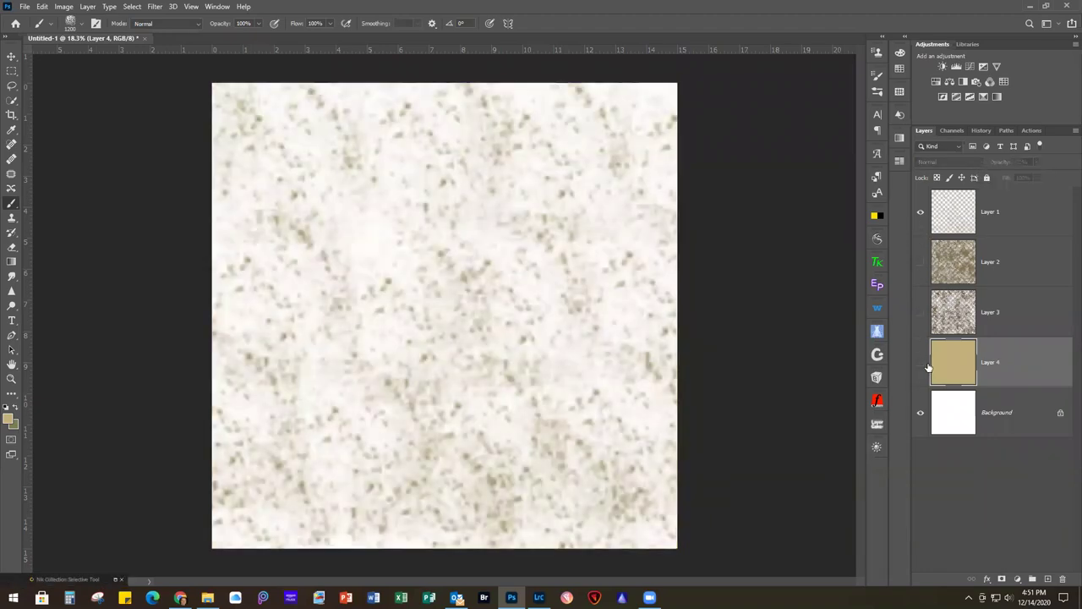
click(920, 363)
Recolor only the painted pixels of Layer 1 with the green #5fa477, preserving the layer's transparency
click(1030, 219)
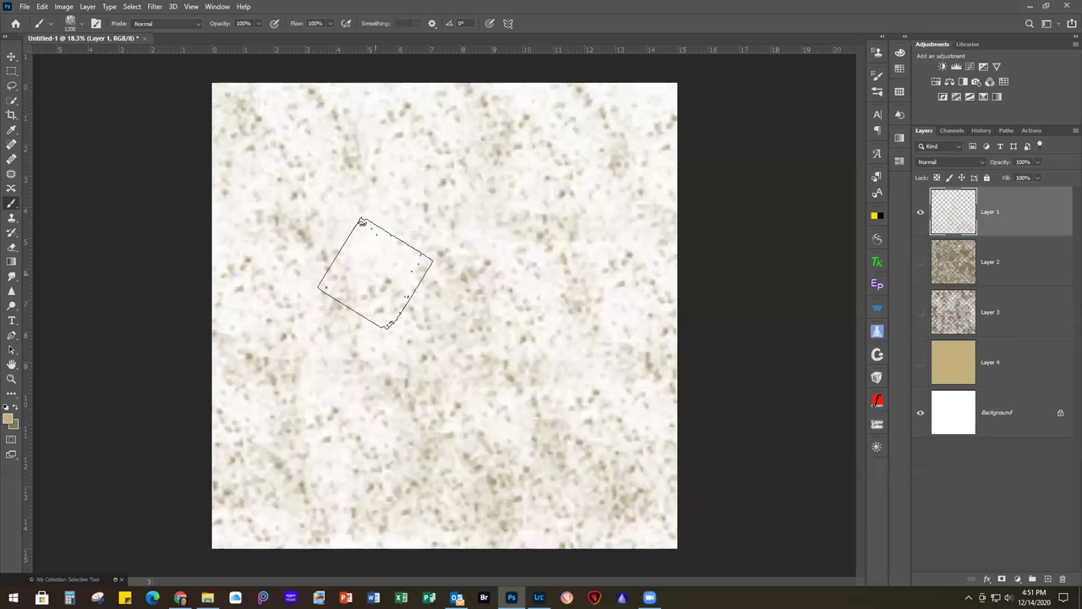
click(9, 419)
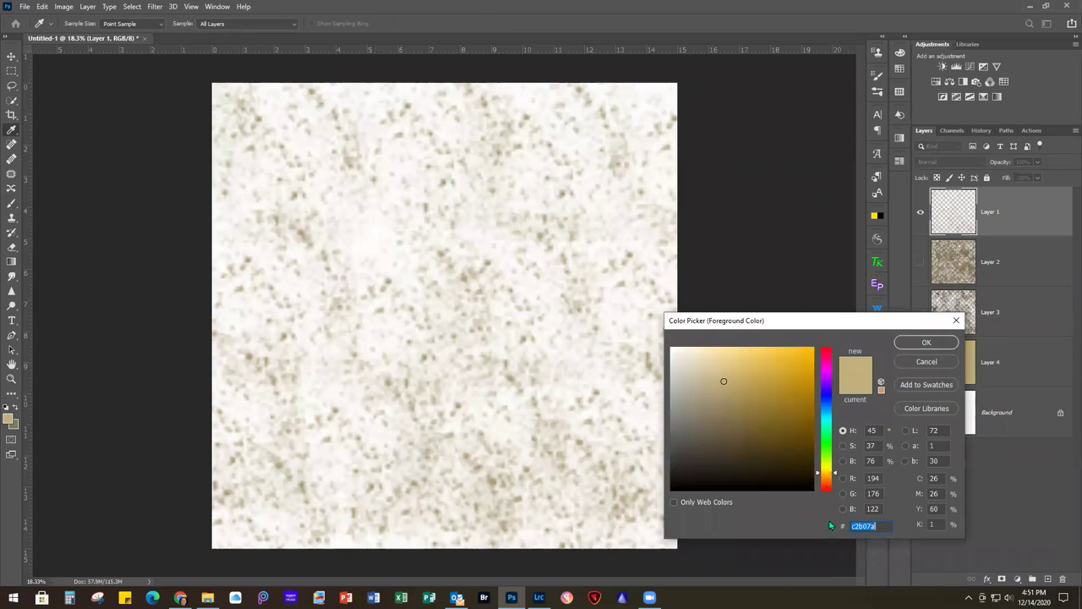
text(5)
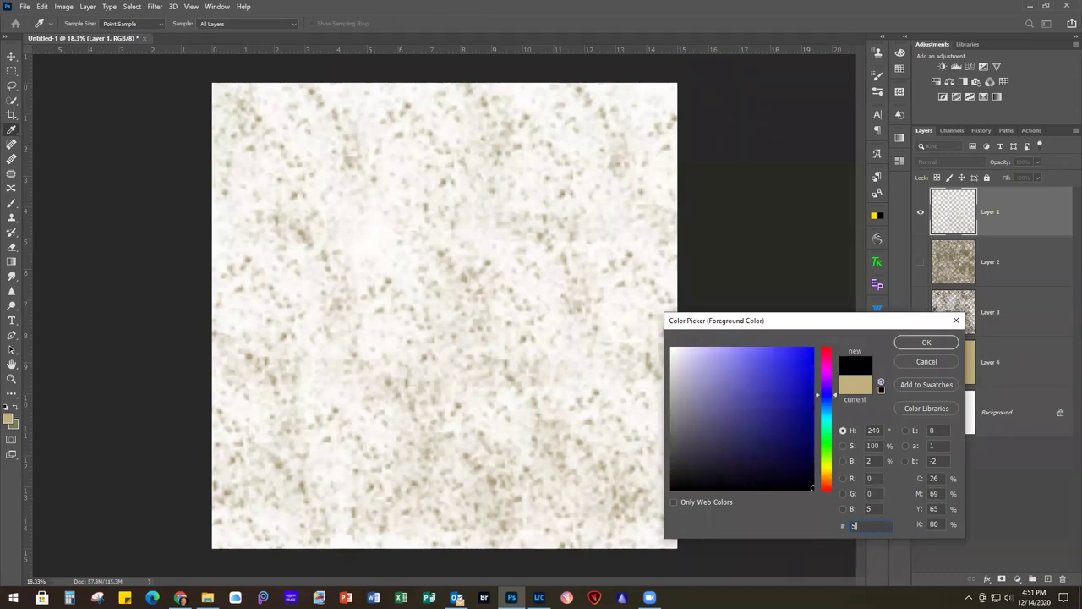
text(fa)
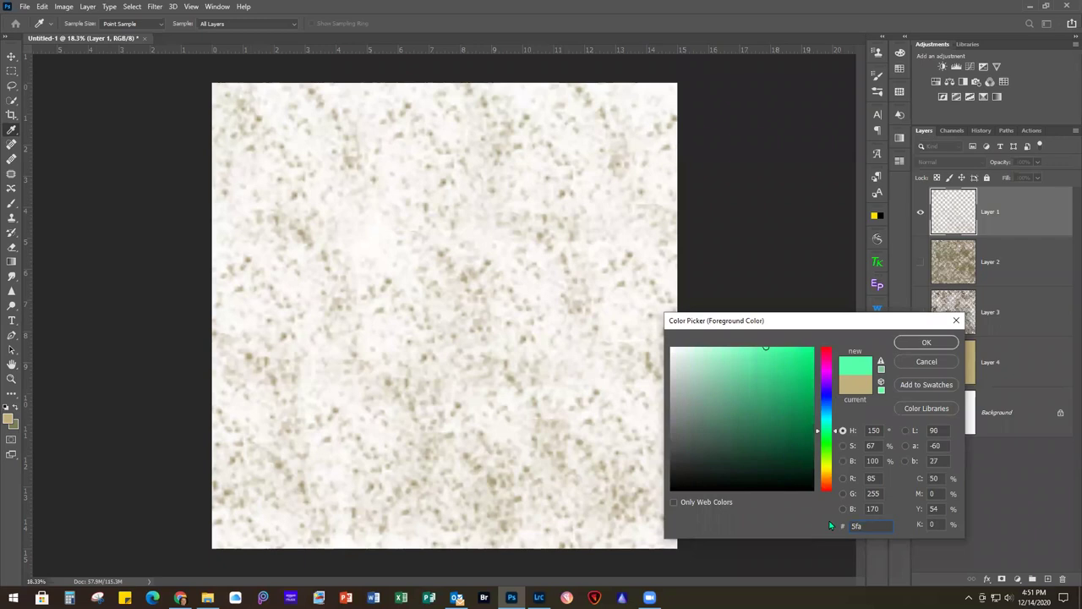
text(477)
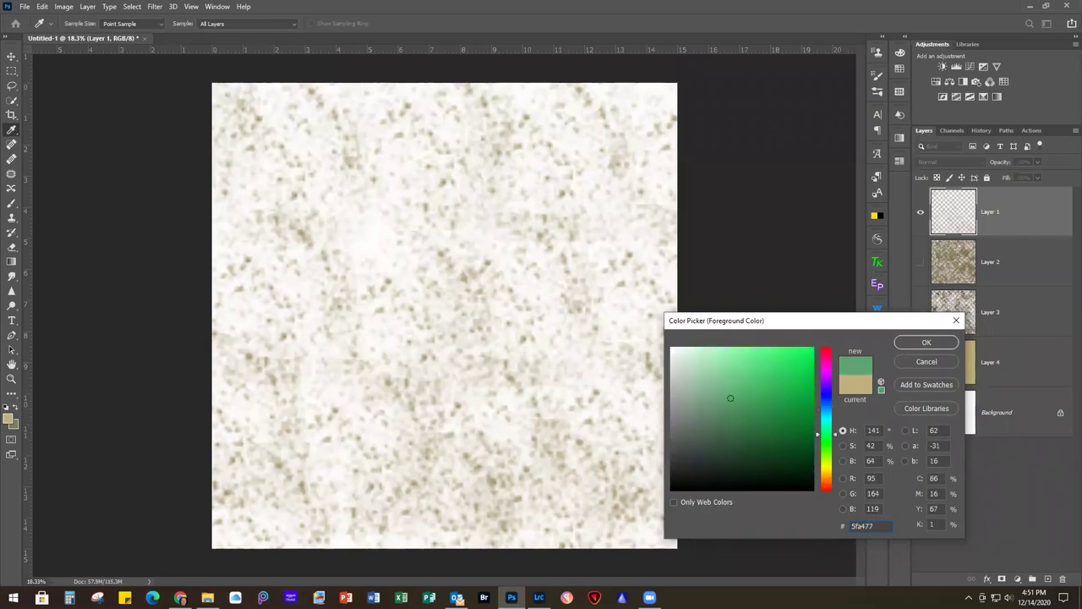
key(Return)
key(b)
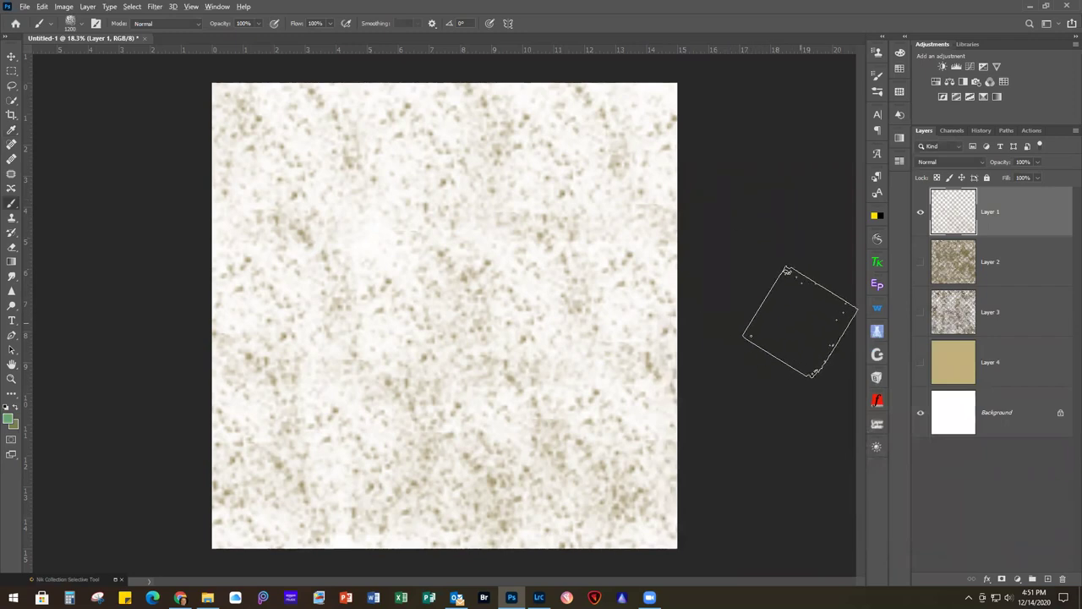
key(alt+shift+BackSpace)
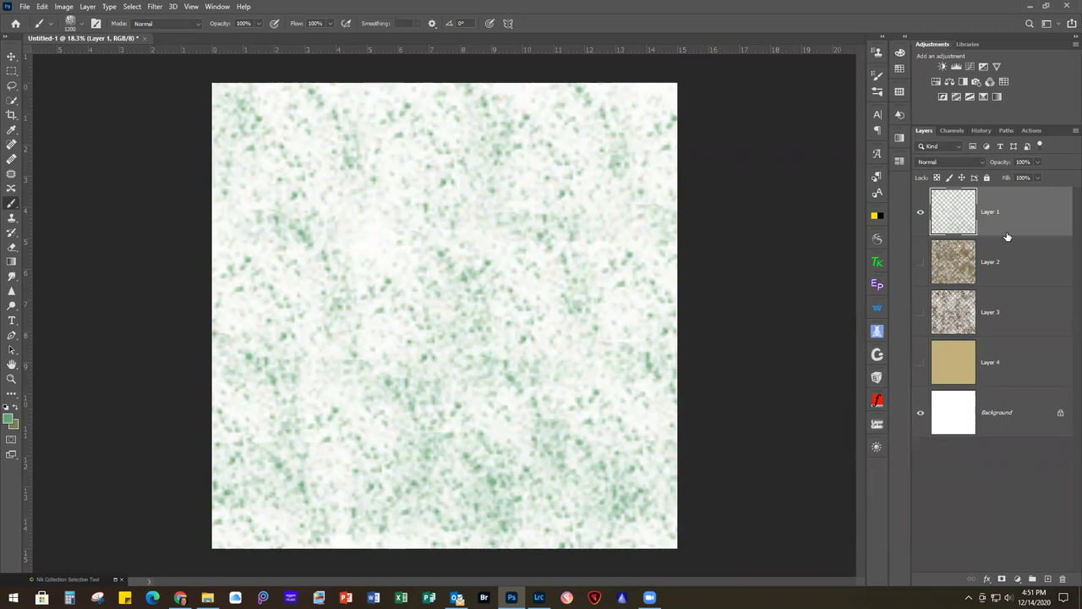
Show Layer 2 and recolor only its painted pixels with the green #387c50
click(10, 420)
text(387c)
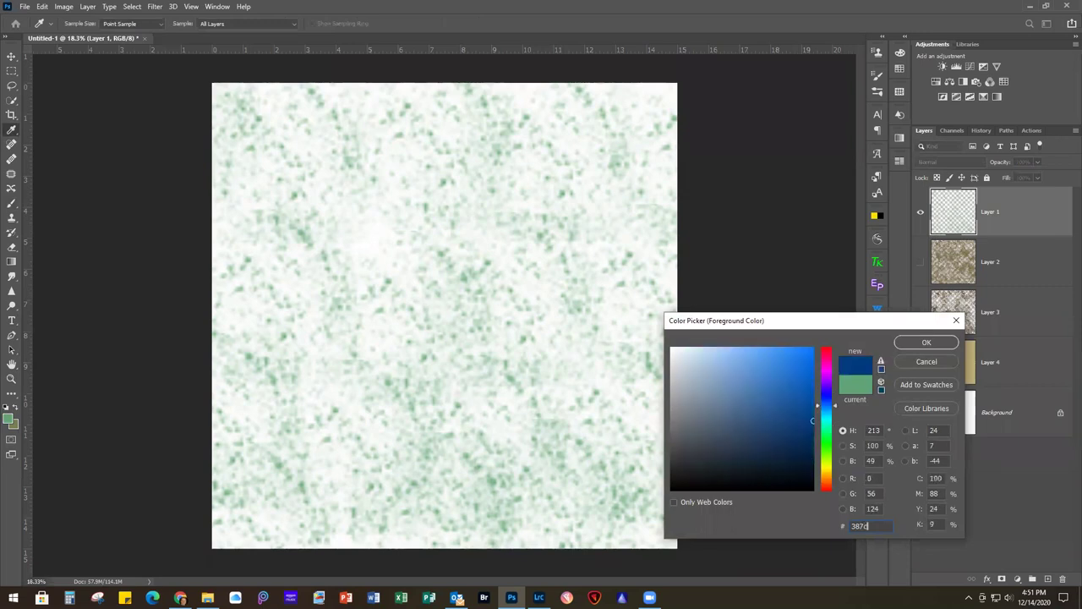
text(50)
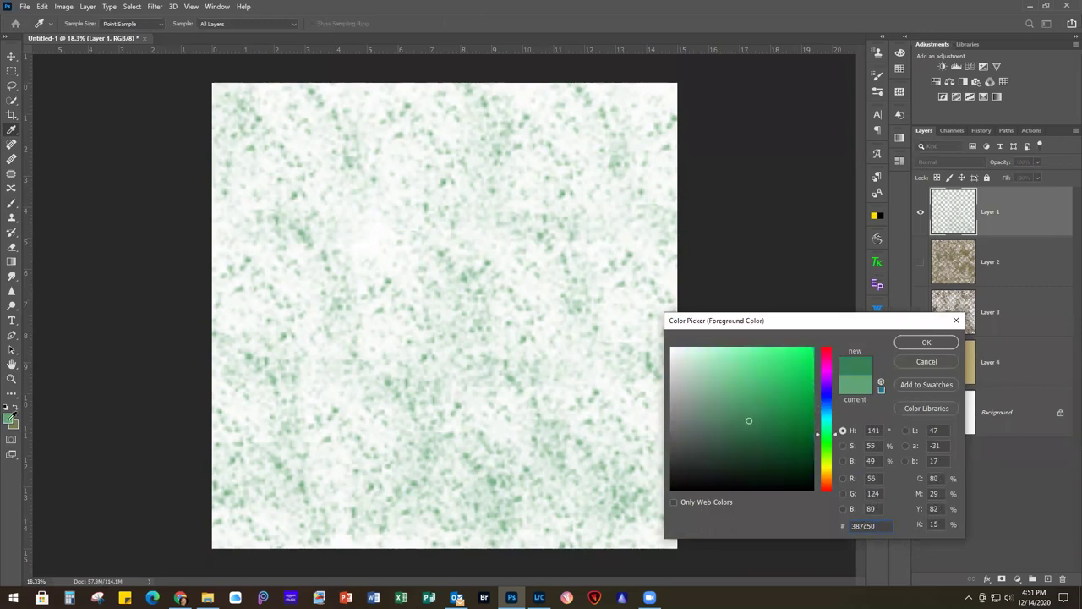
key(Return)
key(b)
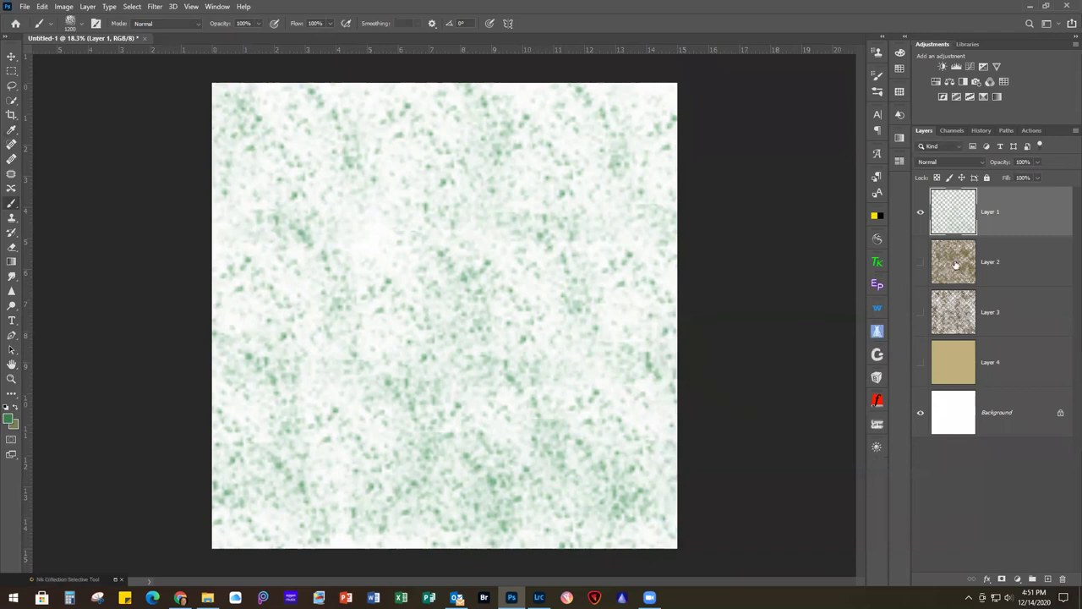
click(921, 262)
click(1032, 268)
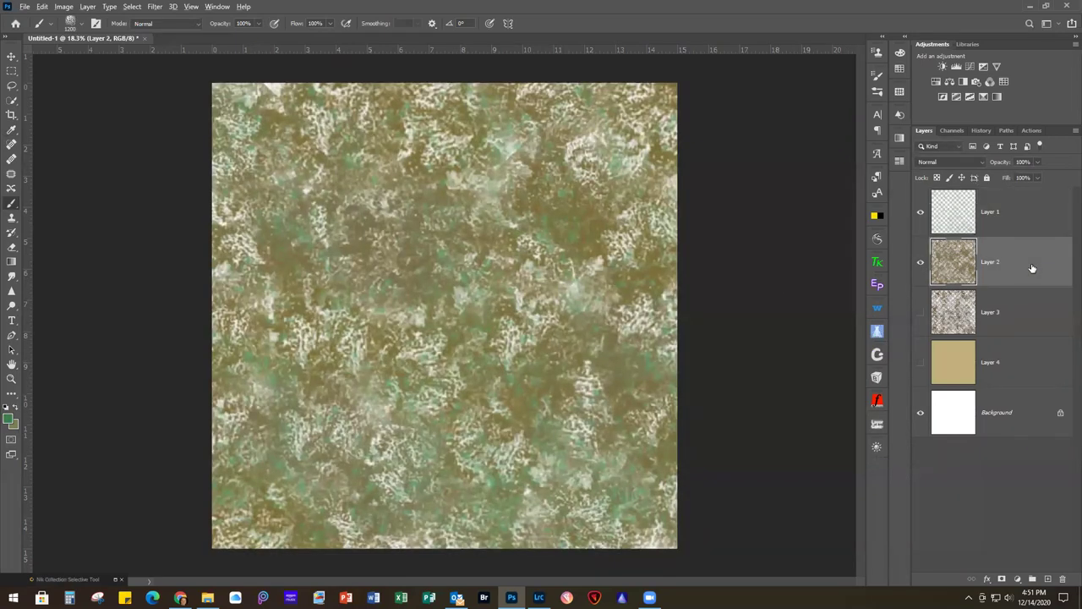
Show Layer 3 and recolor only its painted pixels with the dark green #1e5331
click(921, 313)
click(1009, 325)
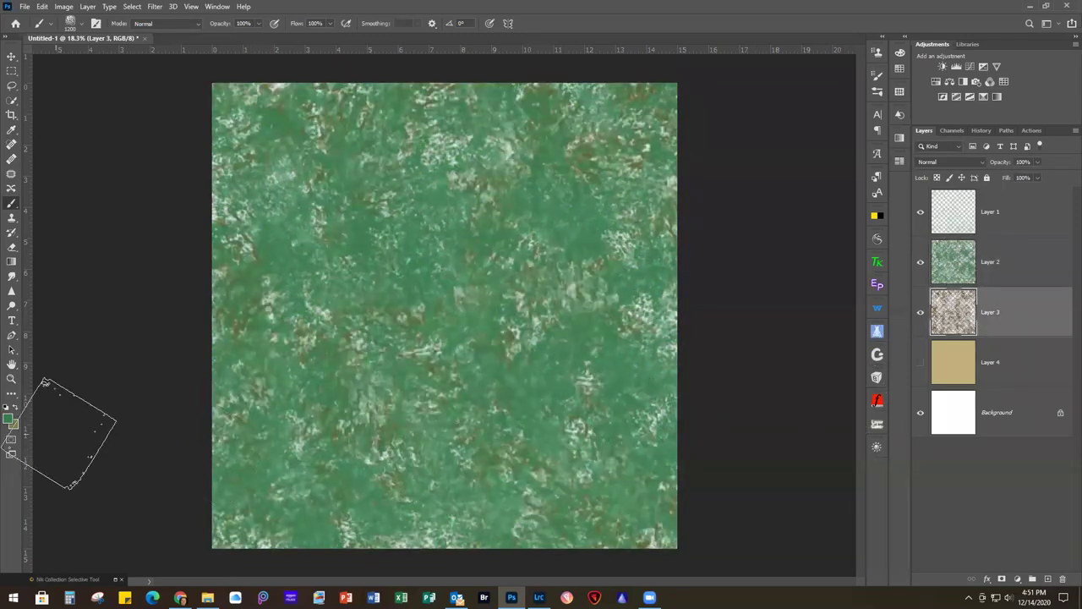
click(10, 420)
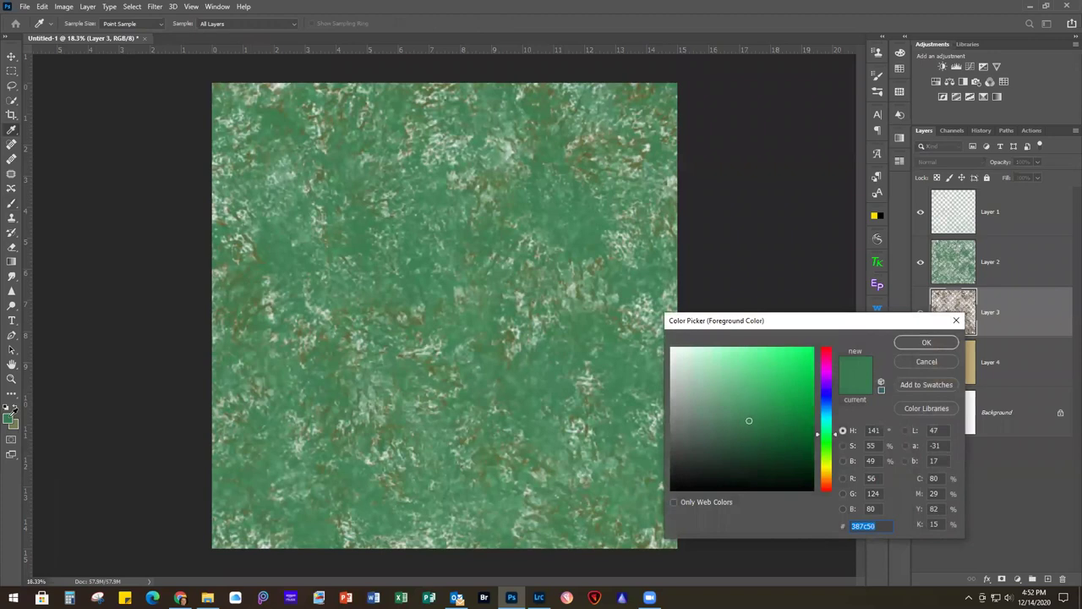
text(1e)
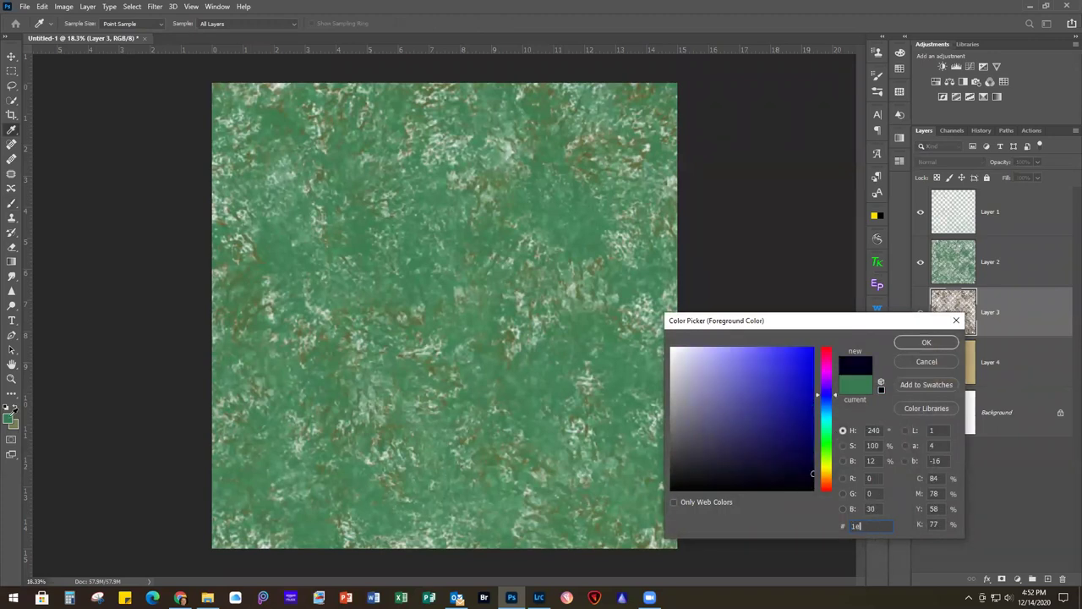
text(5331)
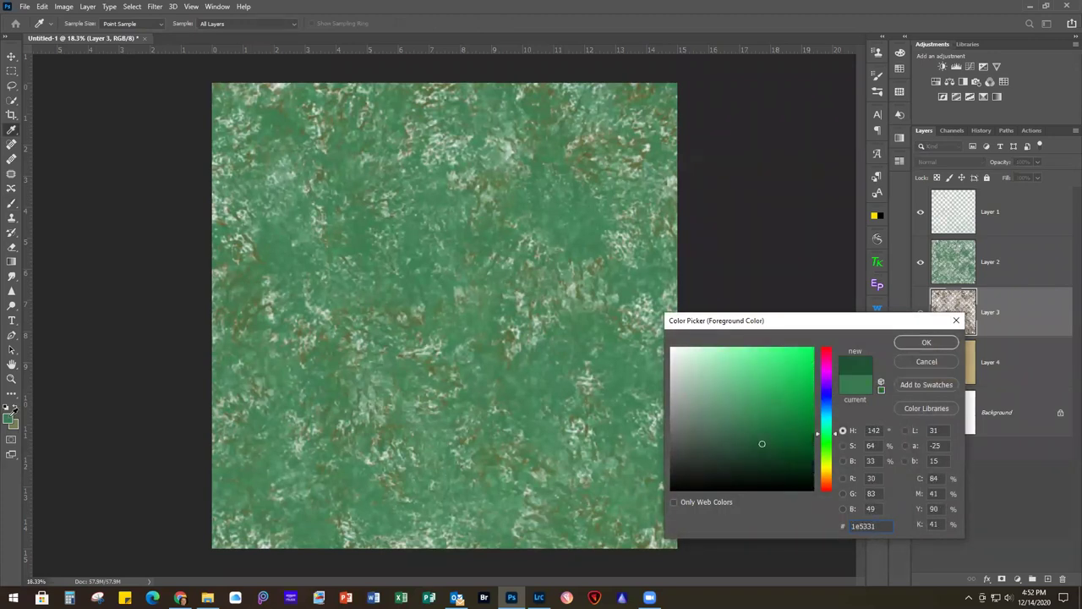
key(Return)
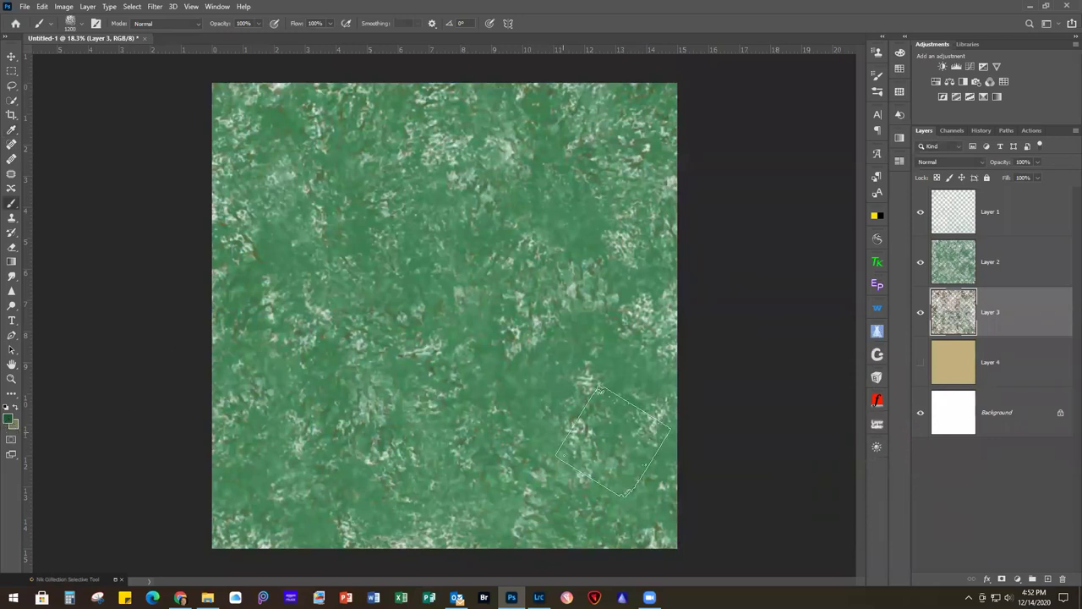
Show Layer 4, refill it with the pale green #759e84 and raise its opacity to 48%
click(1023, 372)
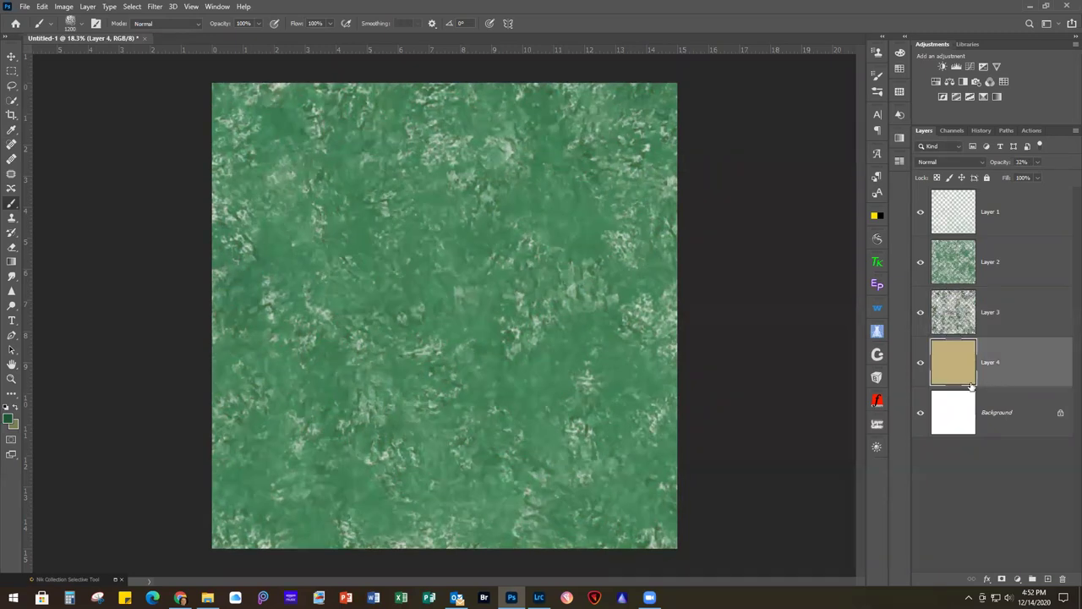
click(11, 418)
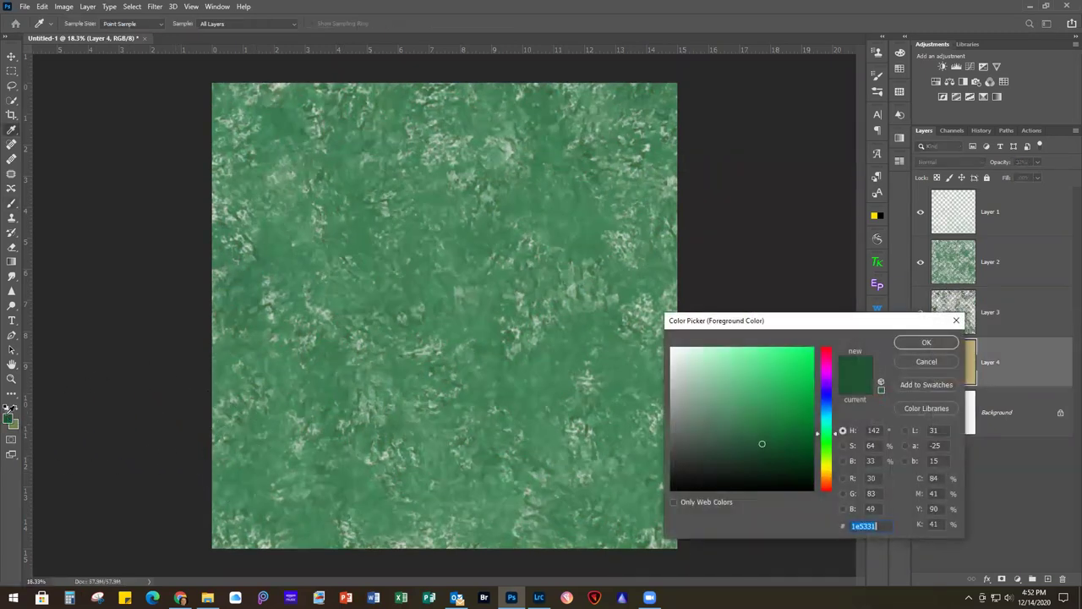
text(759e84)
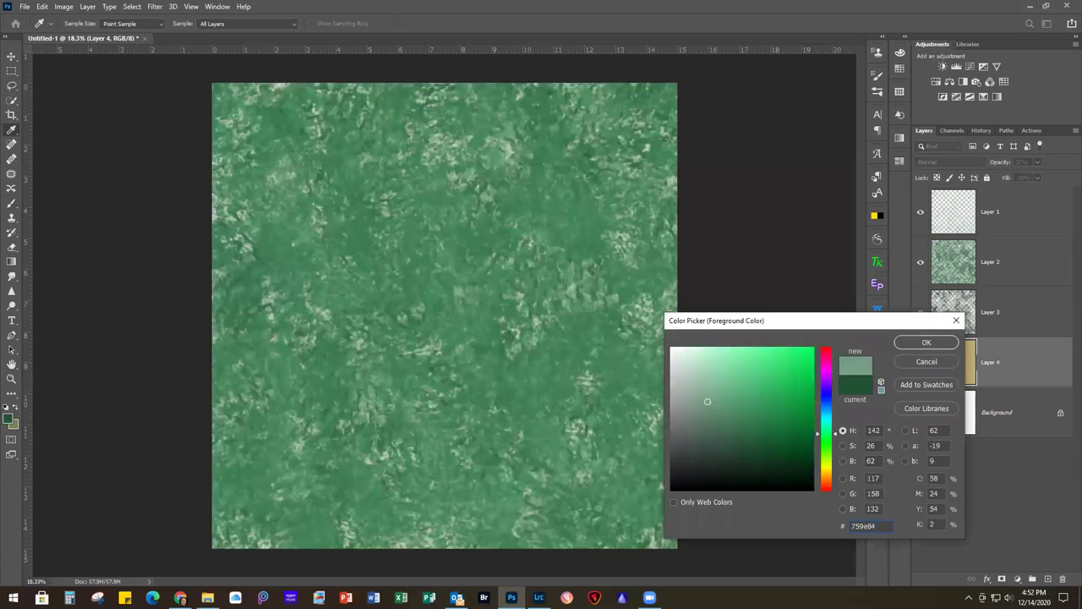
key(Return)
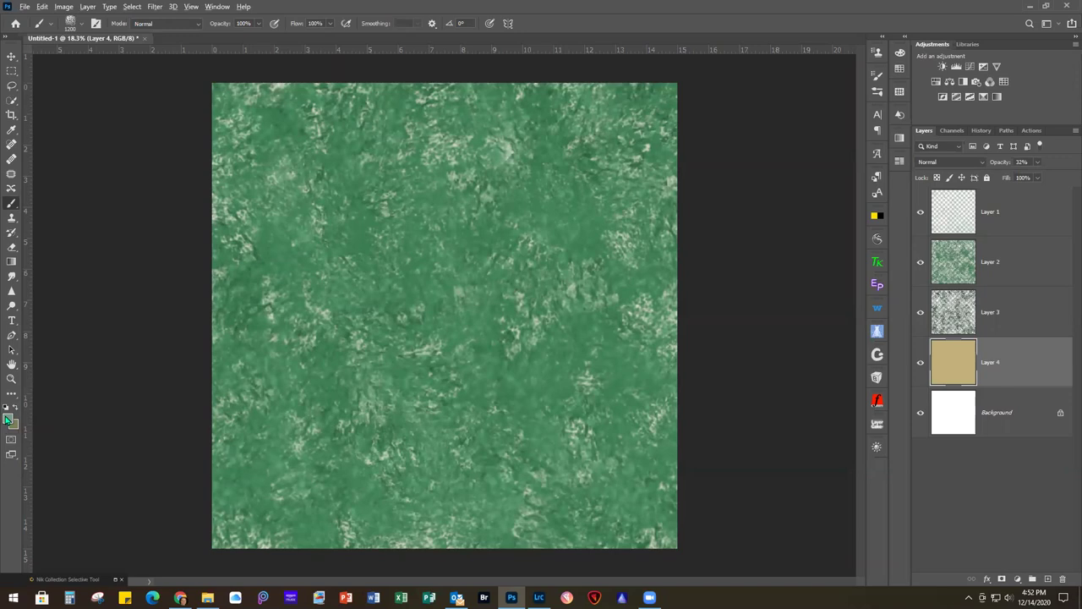
key(alt+BackSpace)
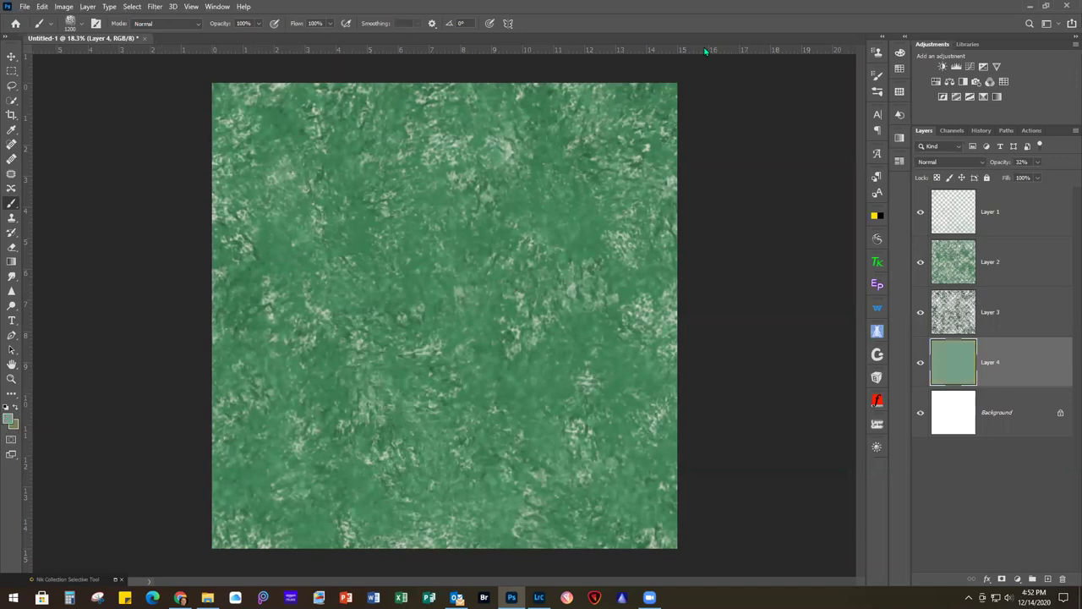
click(1039, 178)
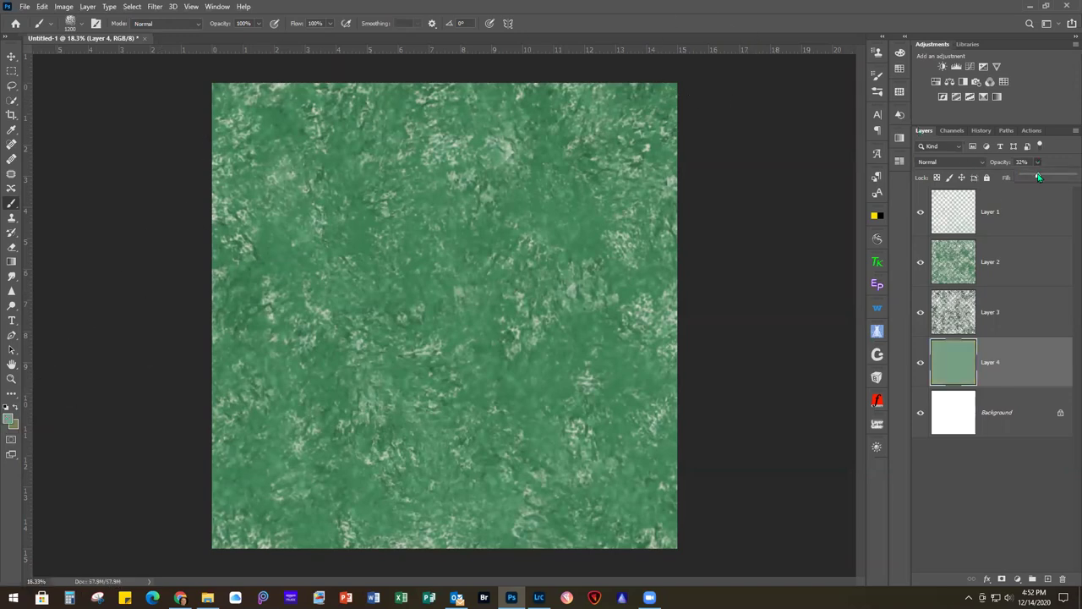
mouse_move(1043, 177)
mouse_down()
mouse_move(1063, 177)
mouse_move(1047, 179)
mouse_up()
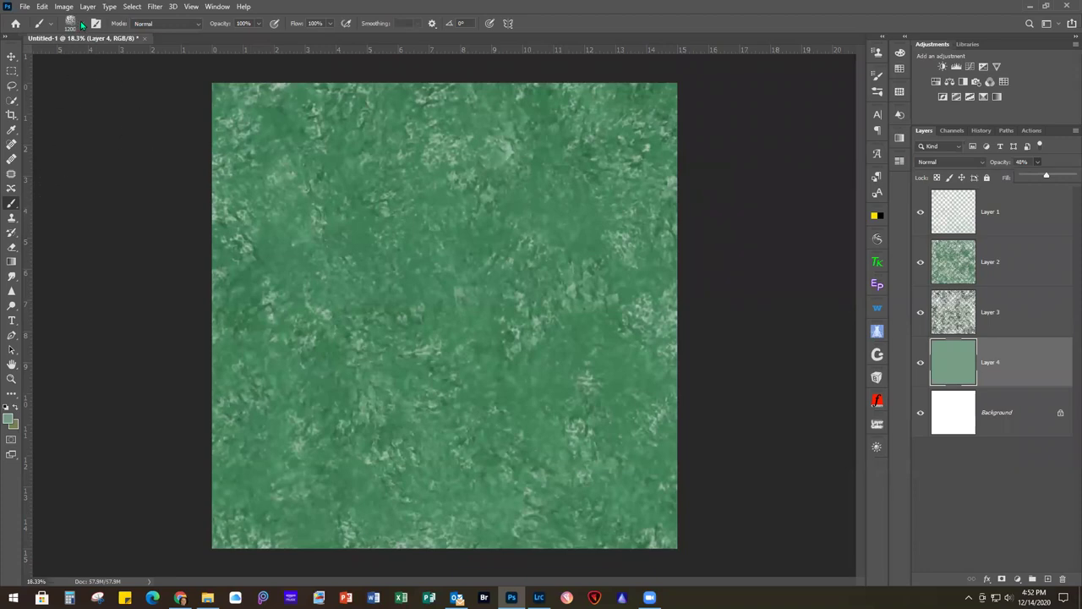
Open Adobe's web page for getting more Photoshop brushes and look through the downloadable brush packs
click(82, 25)
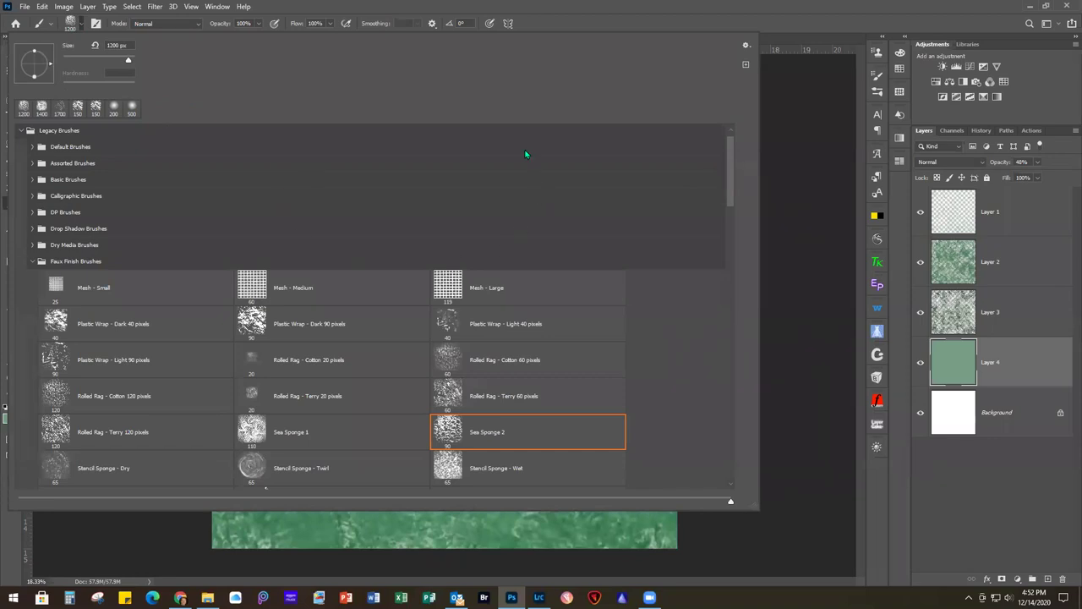
click(746, 46)
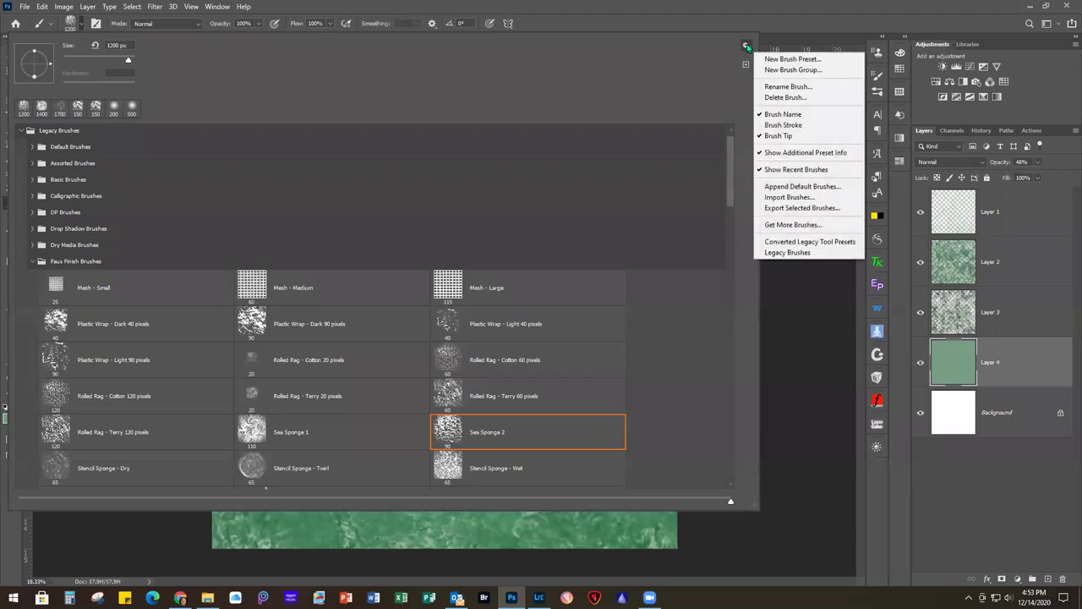
click(793, 225)
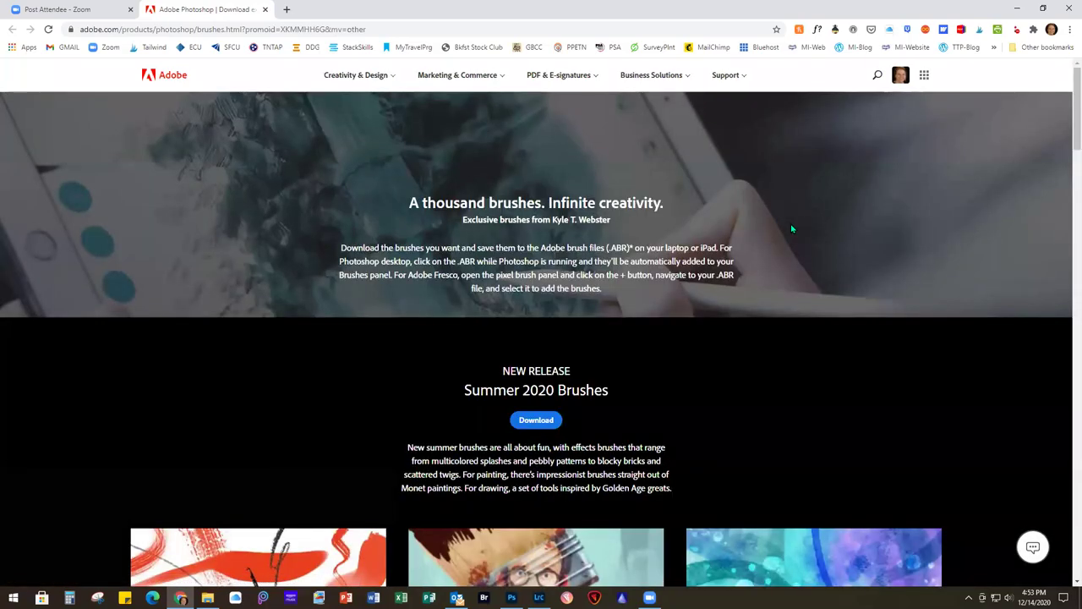
scroll(636, 261, down, 10)
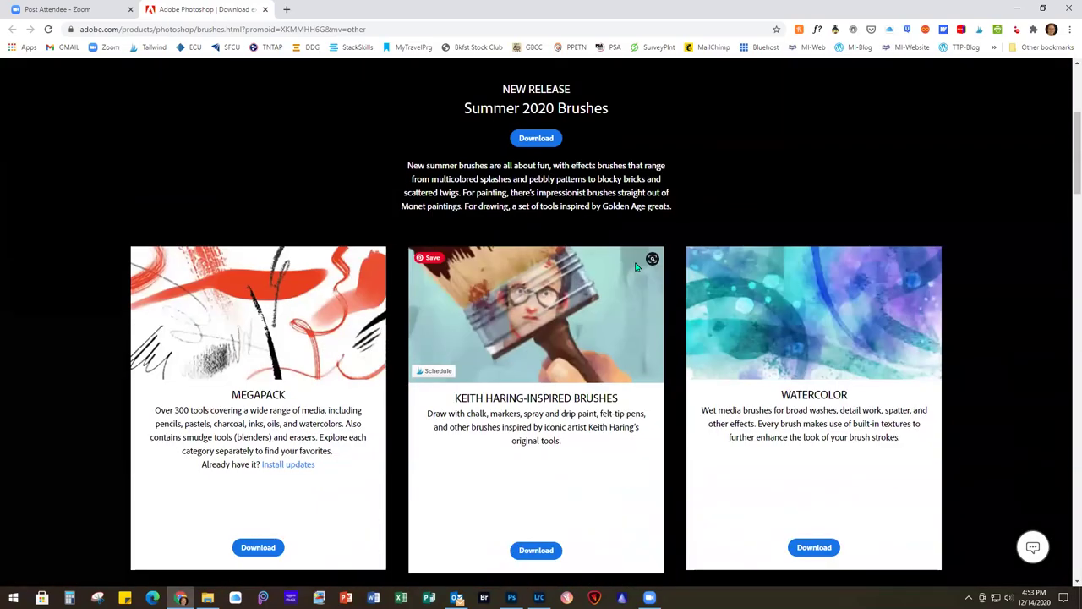
scroll(637, 268, down, 5)
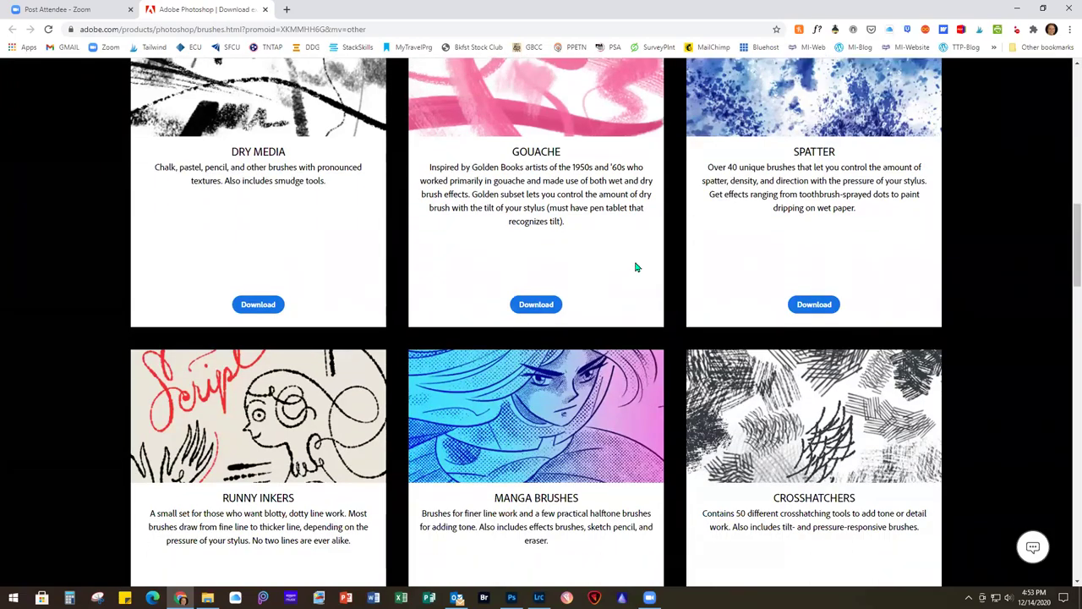
scroll(637, 267, down, 3)
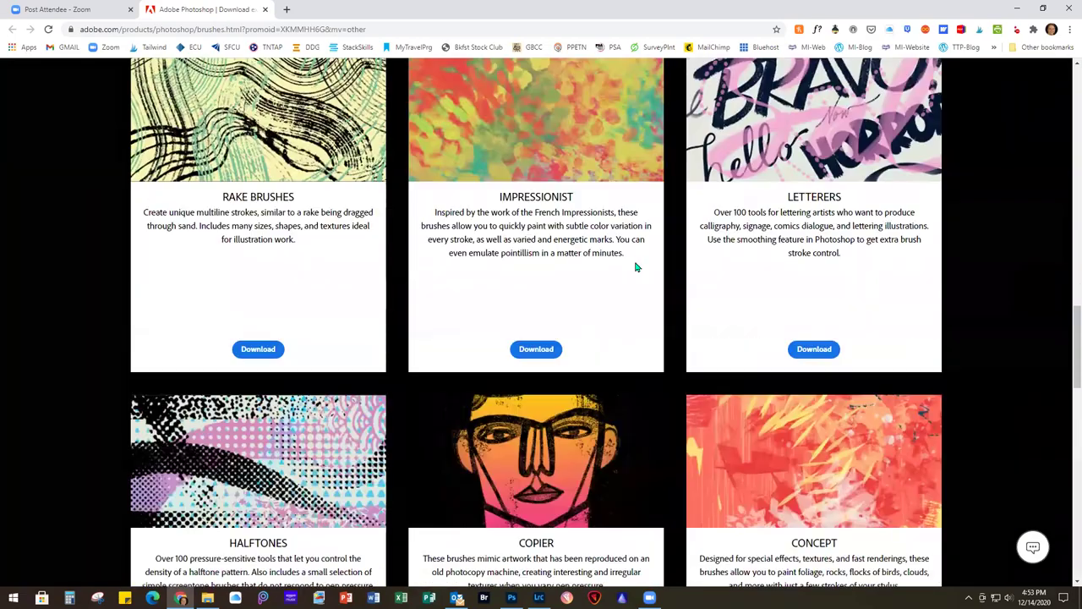
scroll(637, 268, up, 13)
scroll(637, 268, up, 2)
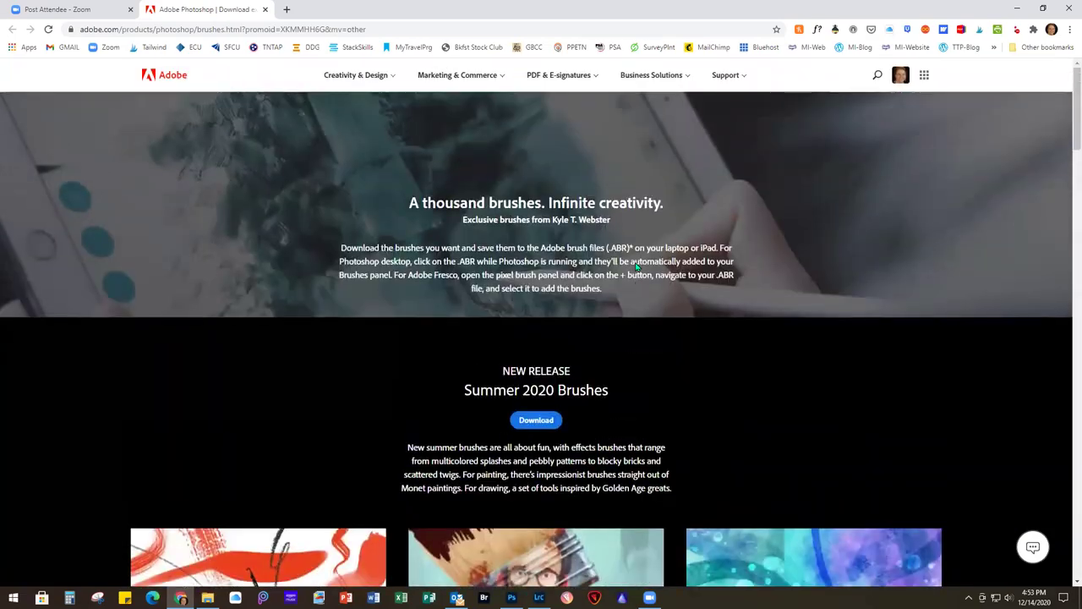
Examine the Summer 2020 Brushes release and the Megapack, Keith Haring-inspired and Watercolor packs on the brush page
scroll(570, 268, down, 2)
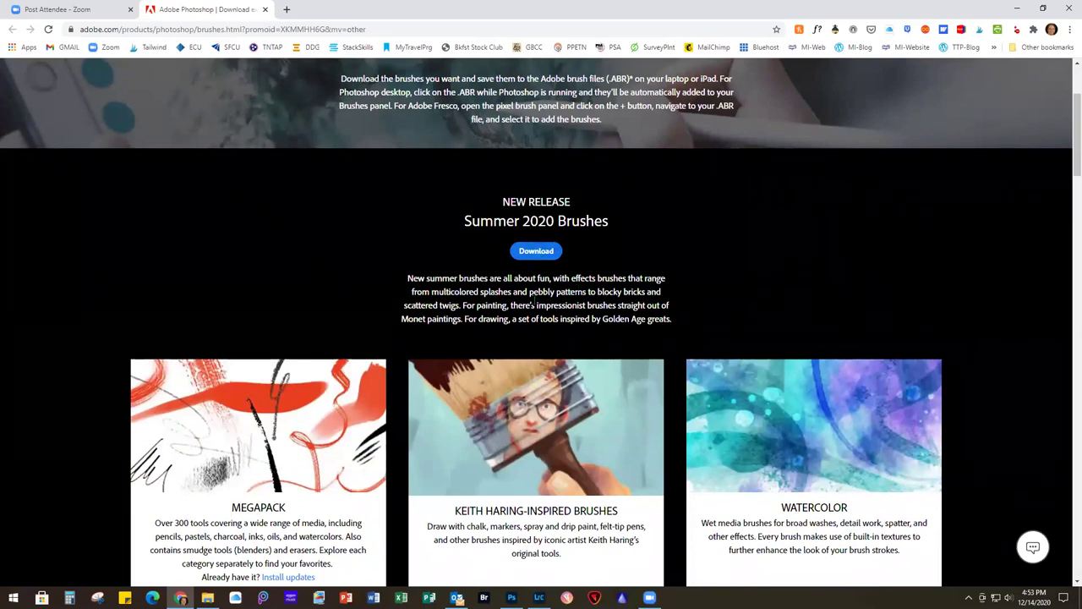
click(536, 254)
scroll(892, 423, down, 3)
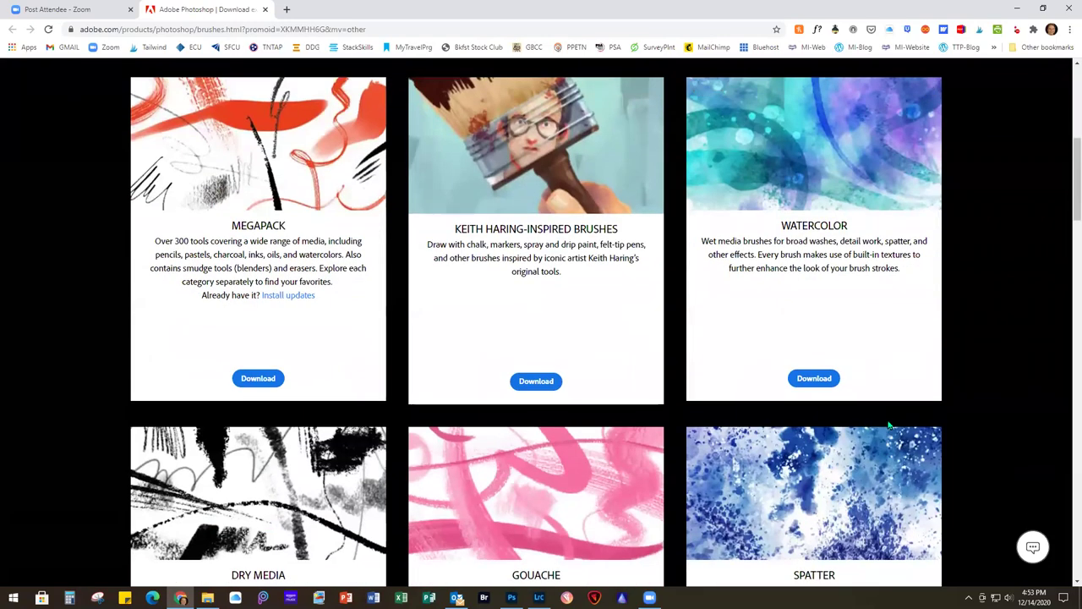
scroll(679, 362, up, 3)
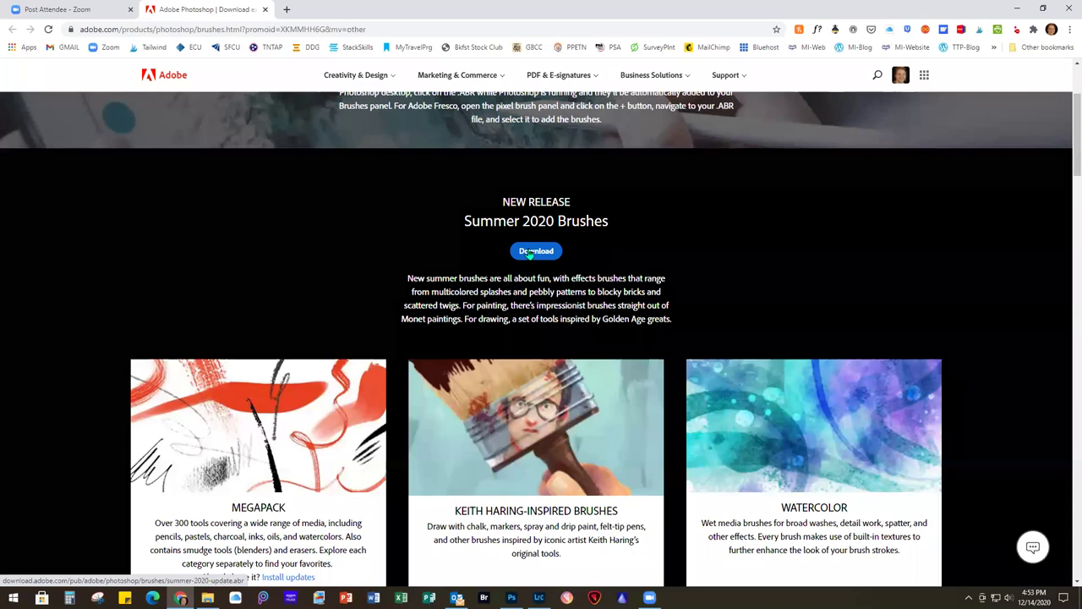
scroll(311, 516, down, 2)
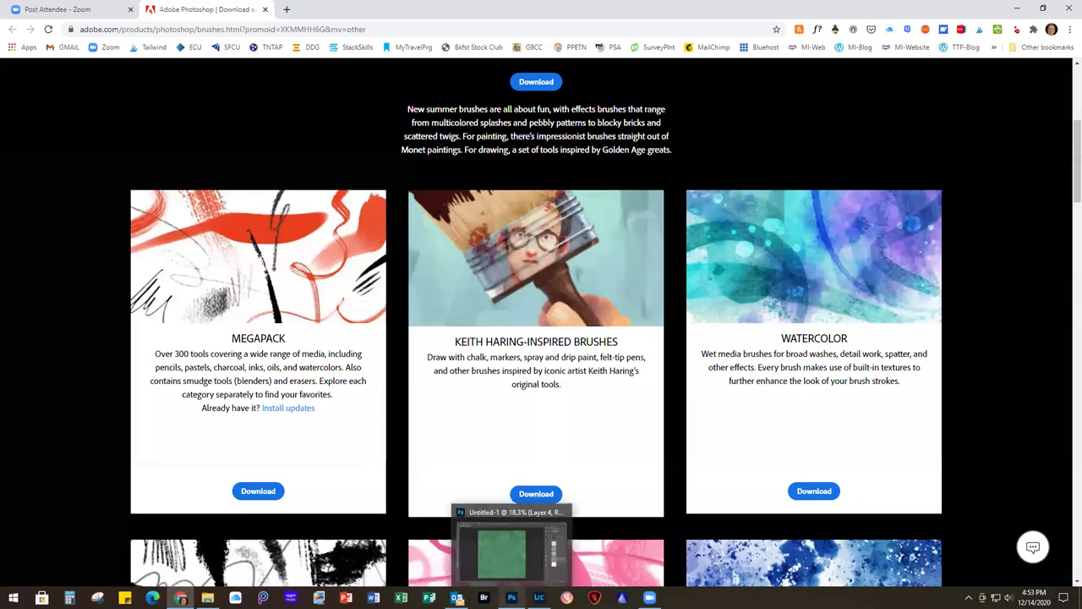
Switch back to Photoshop and import the brush file spatter_brushes (2).abr from the Downloads folder
click(511, 597)
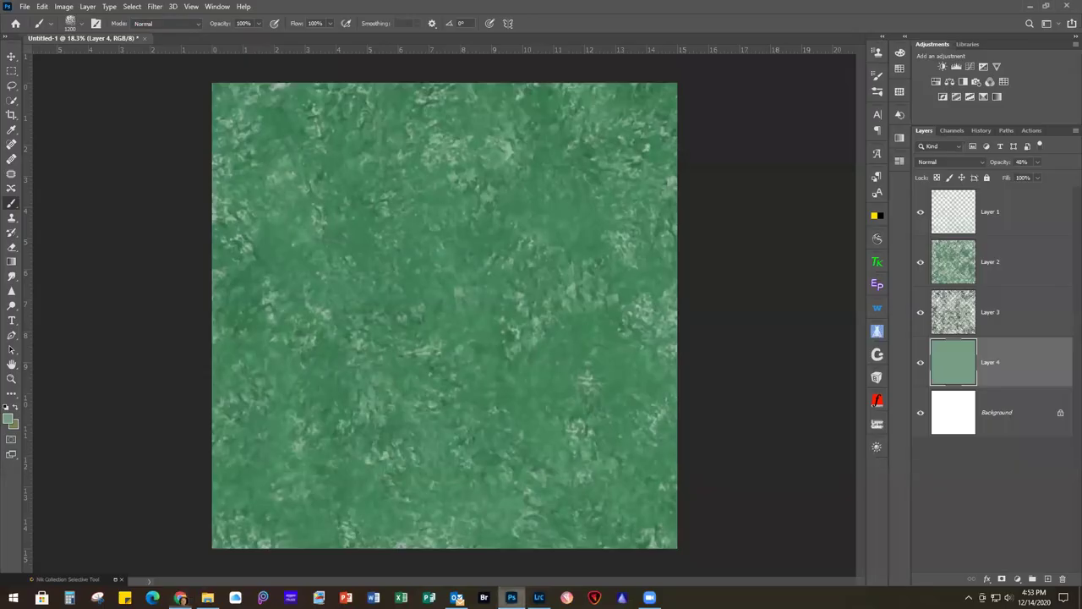
click(82, 25)
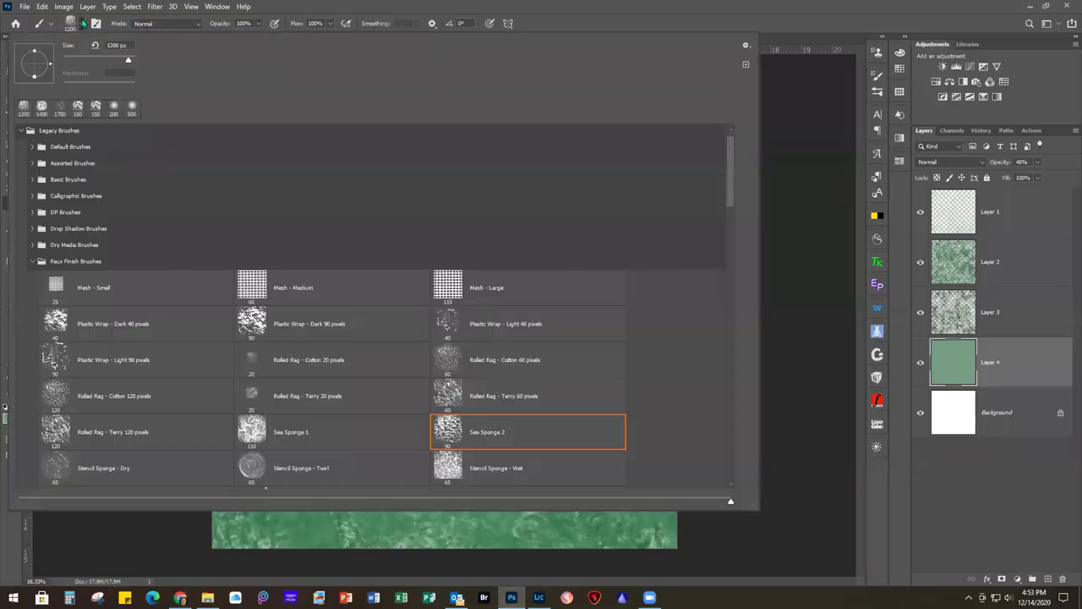
click(746, 45)
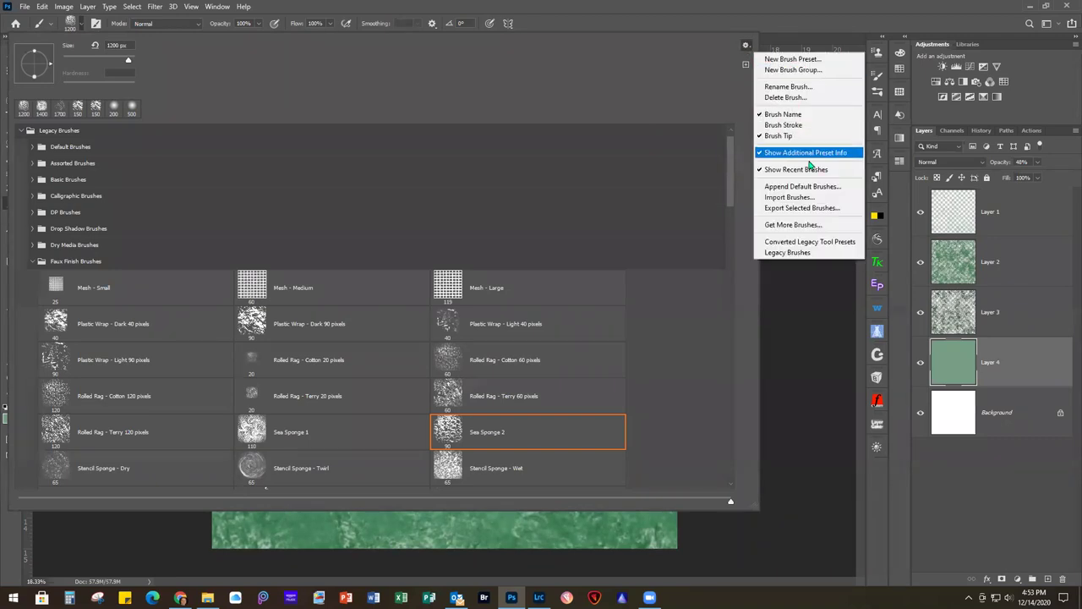
click(779, 198)
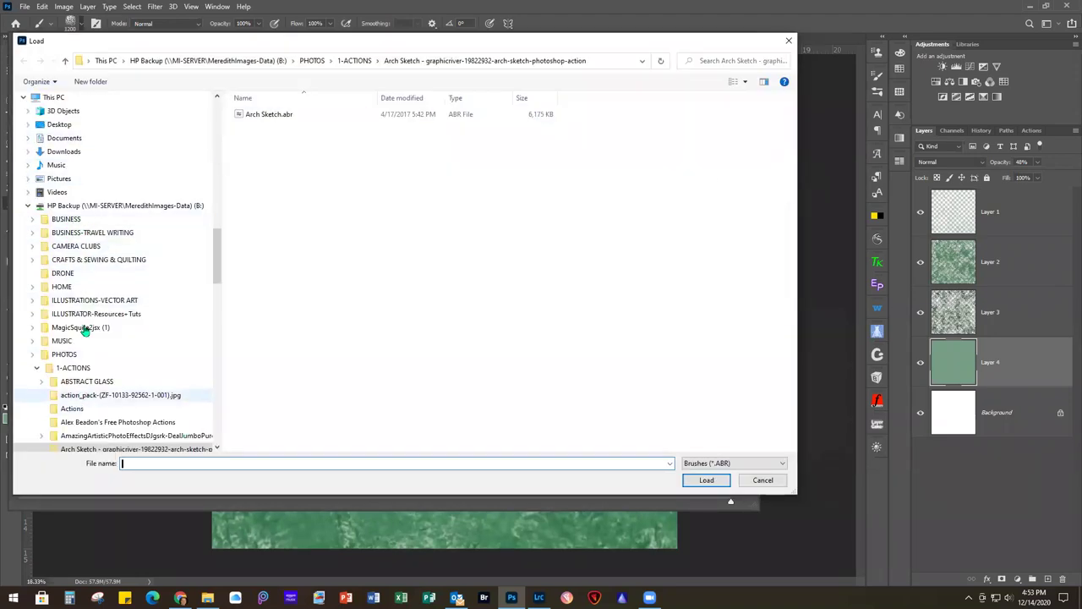
click(70, 159)
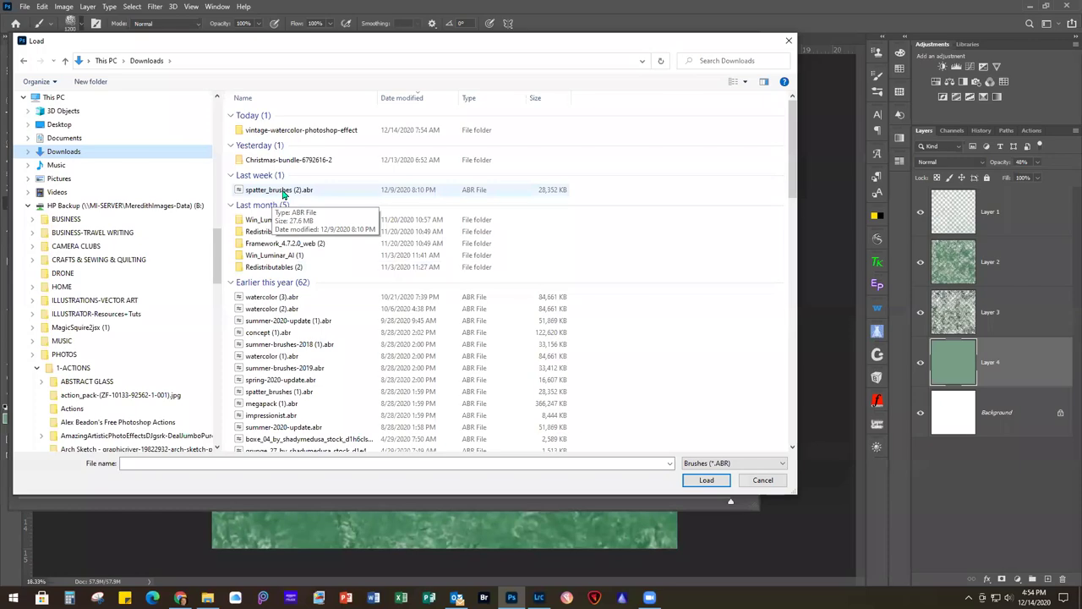
double_click(331, 191)
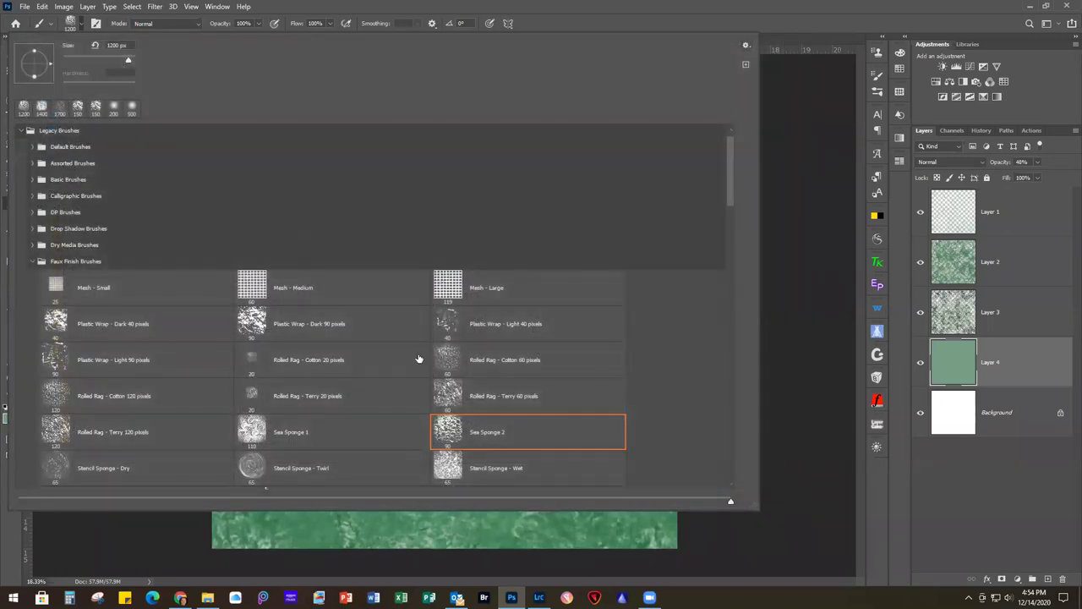
Expand the imported spatter_brushes (2) 2 group at the end of the brush list and look through its brushes
scroll(451, 408, down, 3)
mouse_move(732, 176)
mouse_down()
mouse_move(743, 291)
mouse_move(733, 447)
mouse_up()
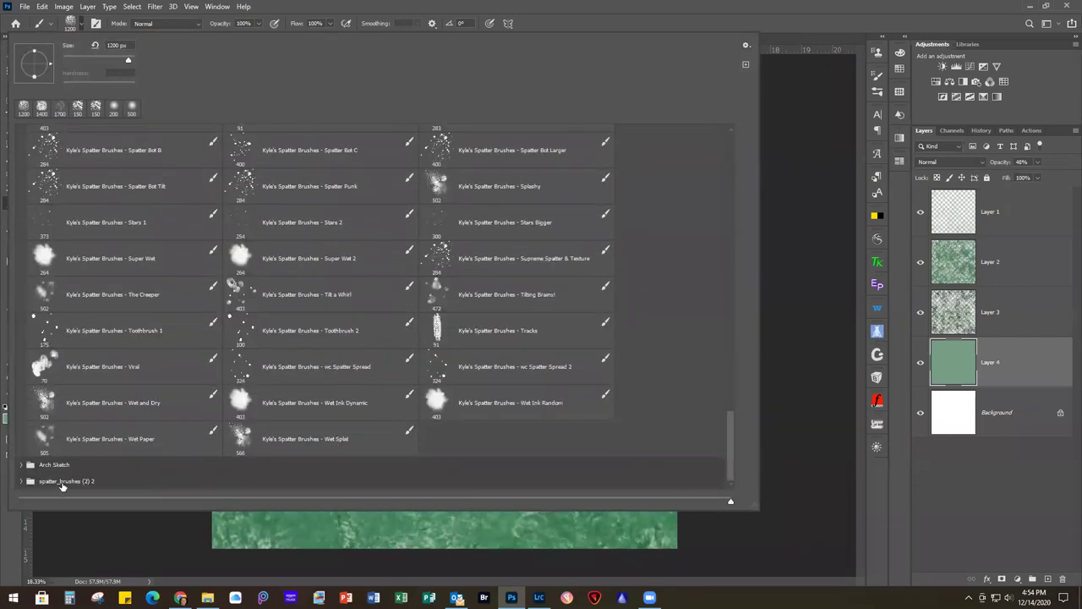
click(21, 482)
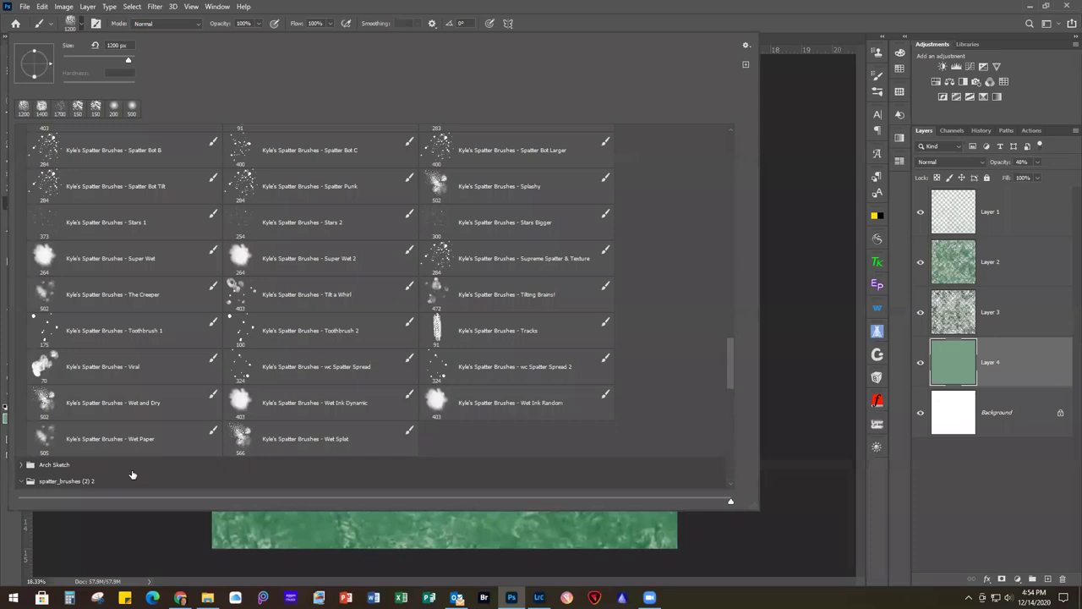
scroll(179, 464, down, 6)
scroll(179, 464, down, 7)
scroll(179, 464, down, 4)
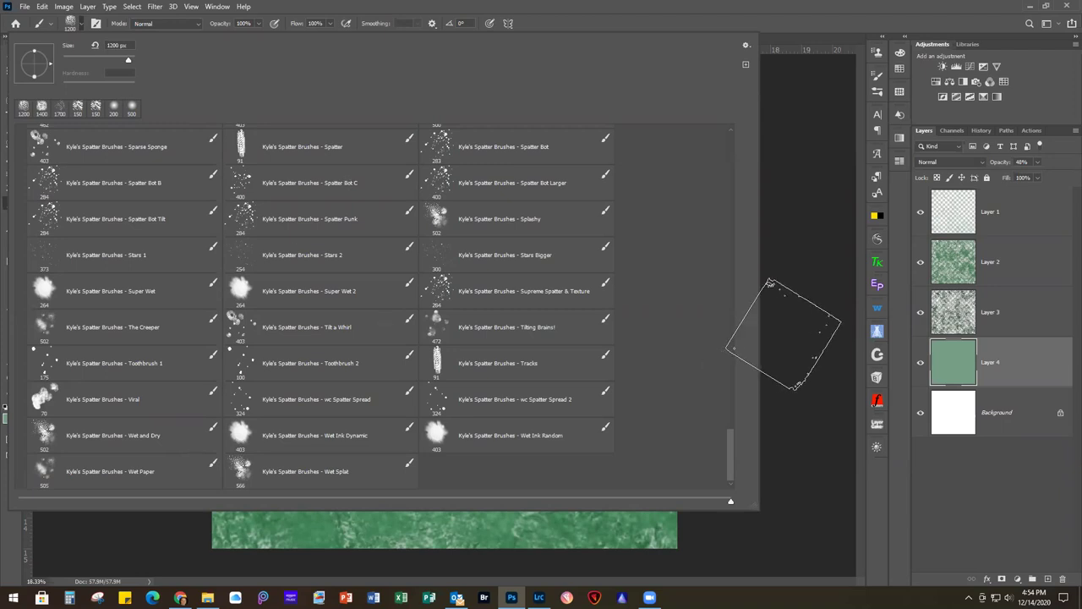
click(779, 327)
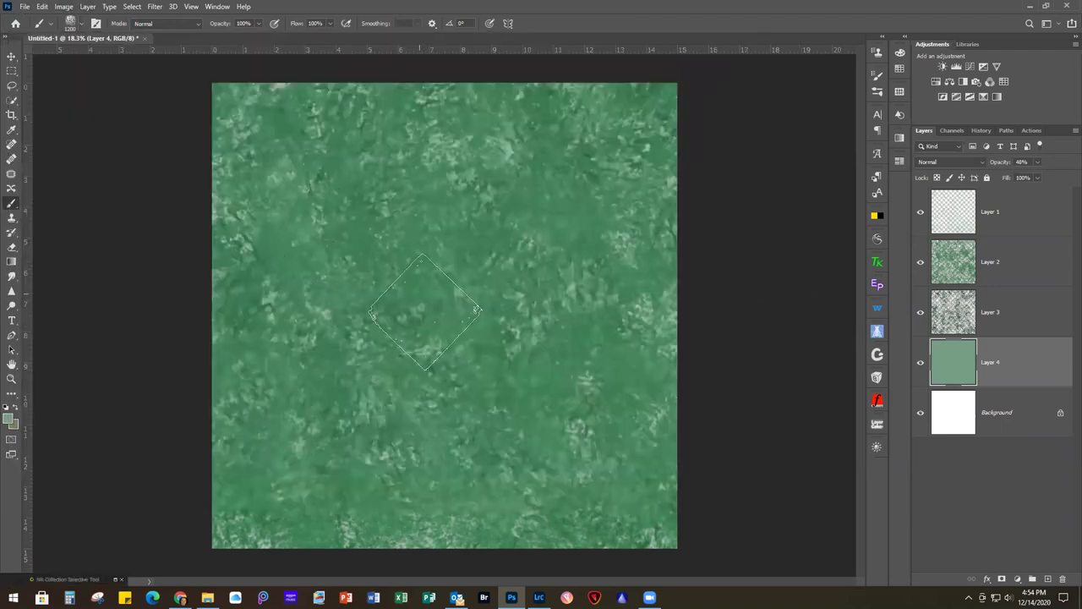
Stamp all visible layers into a new layer above Layer 1 and open it in the Topaz Studio 2 filter
click(1029, 219)
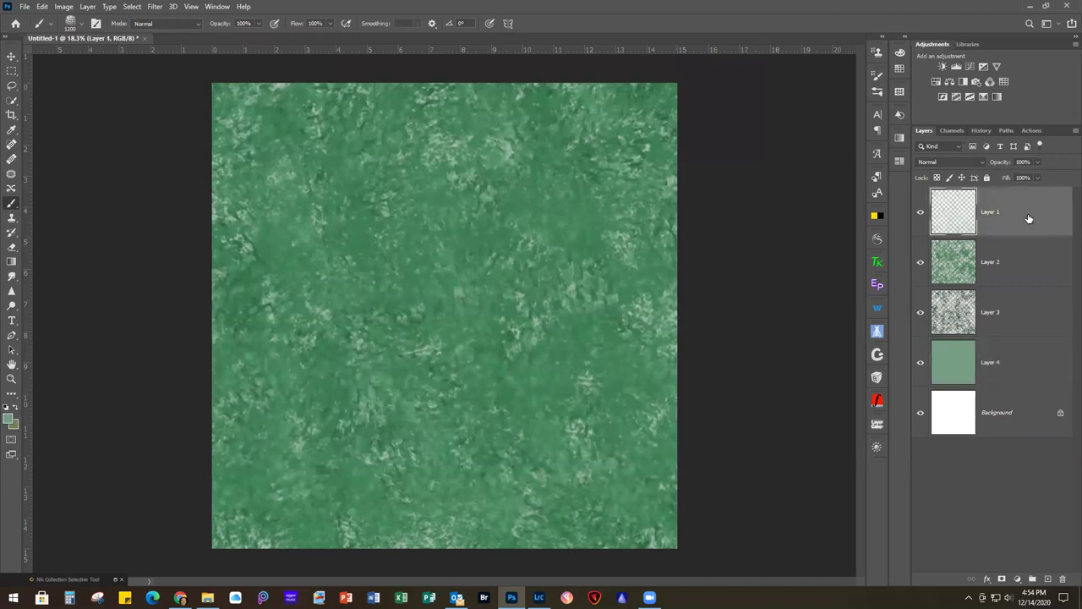
key(ctrl+shift+alt+e)
click(155, 7)
mouse_move(222, 346)
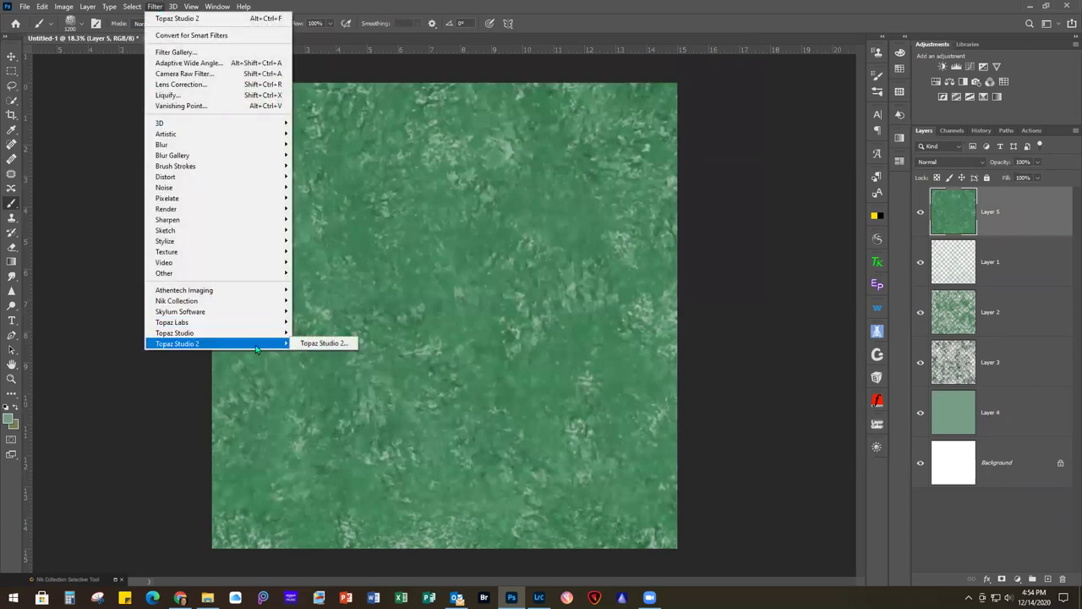
click(330, 344)
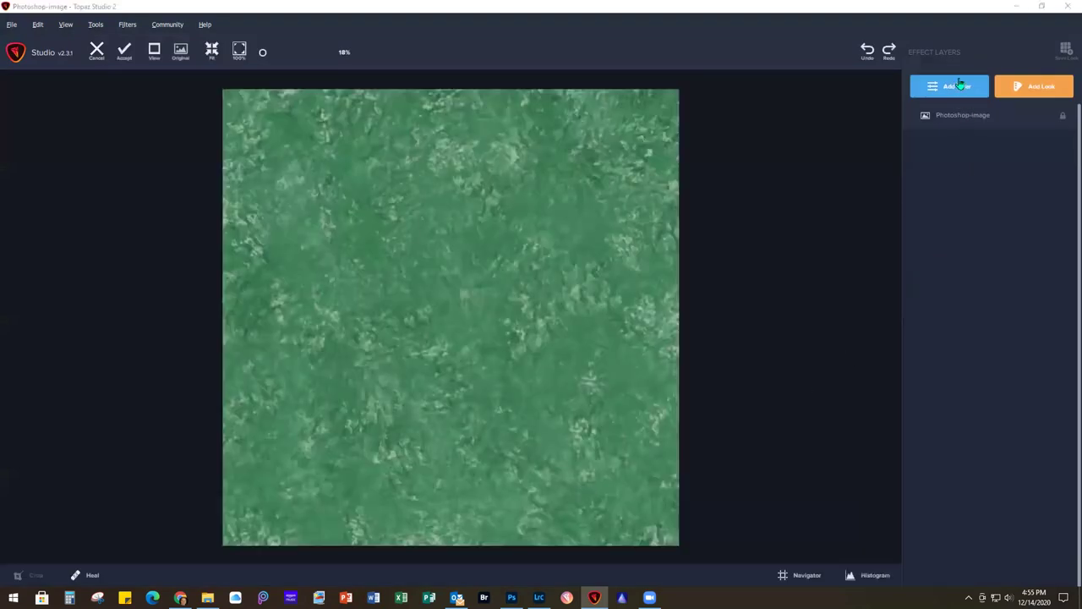
Add an Impression filter to the image and choose the type12 brush stroke
click(955, 88)
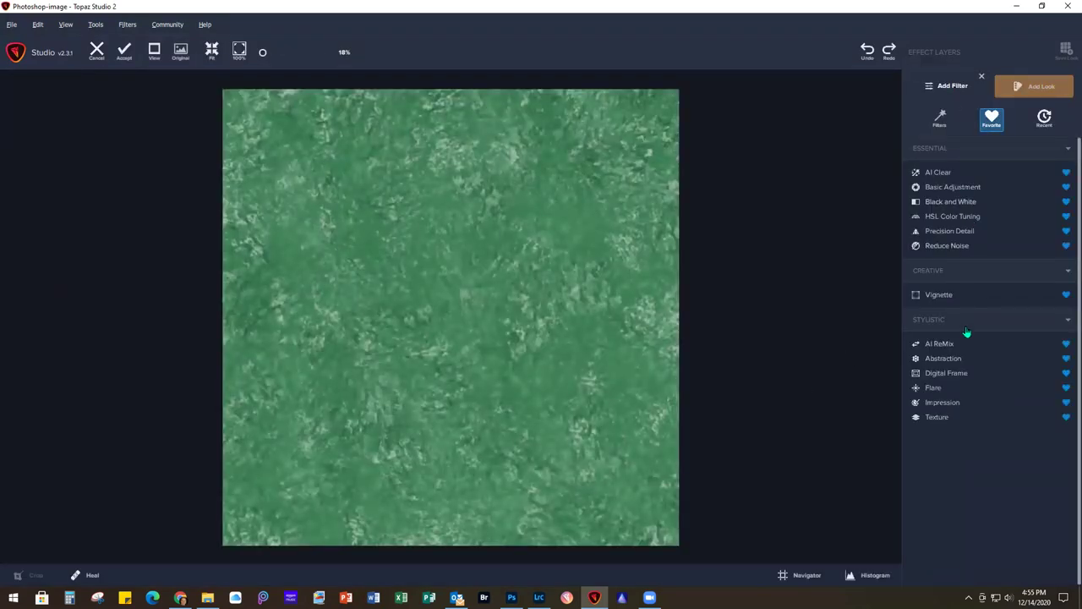
click(939, 404)
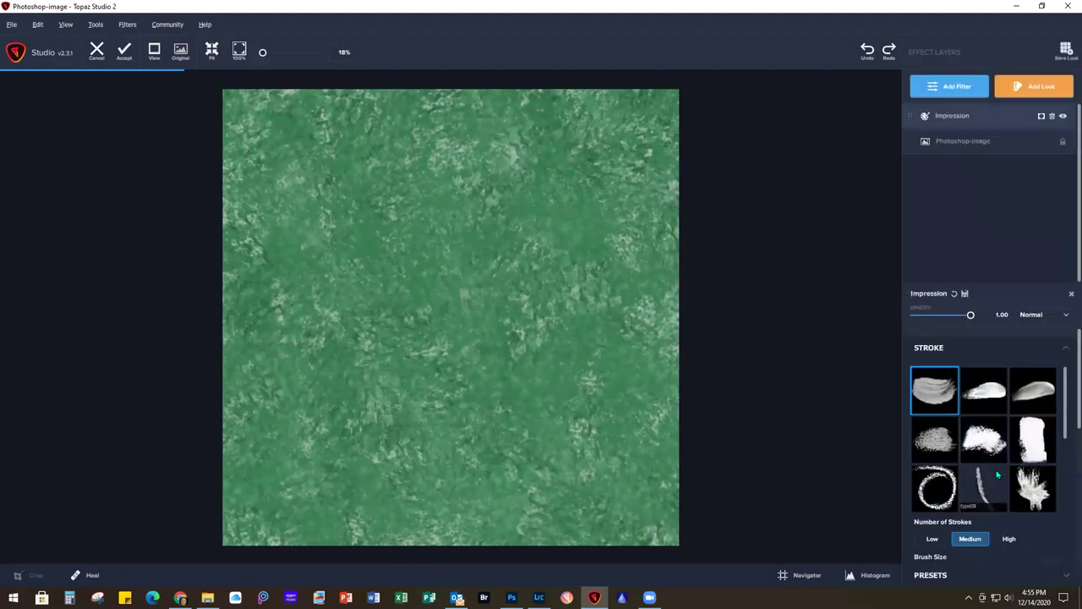
scroll(996, 477, down, 5)
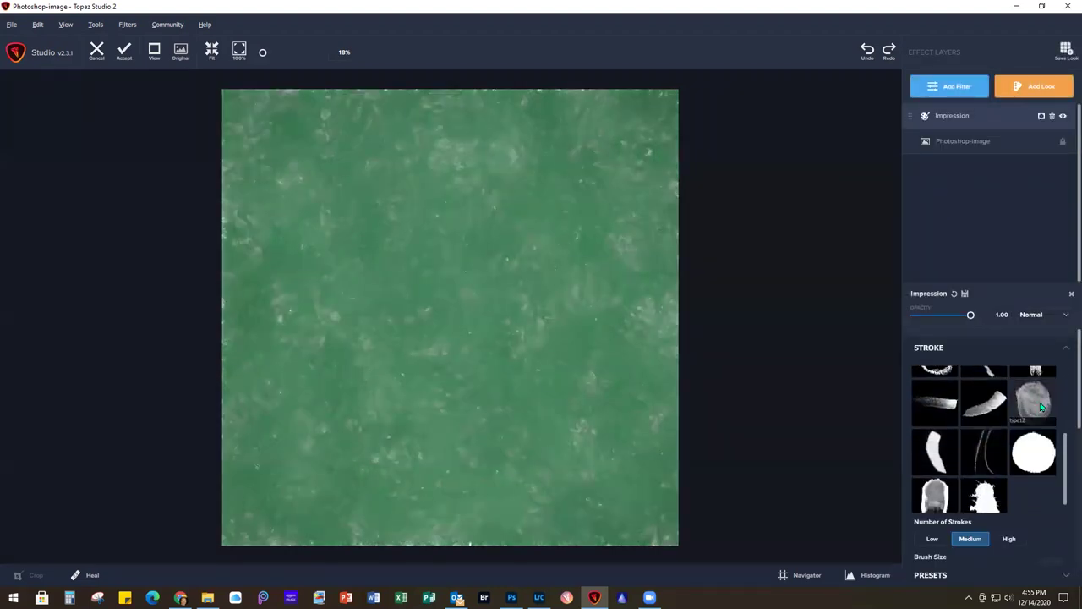
click(1041, 408)
scroll(1019, 461, down, 1)
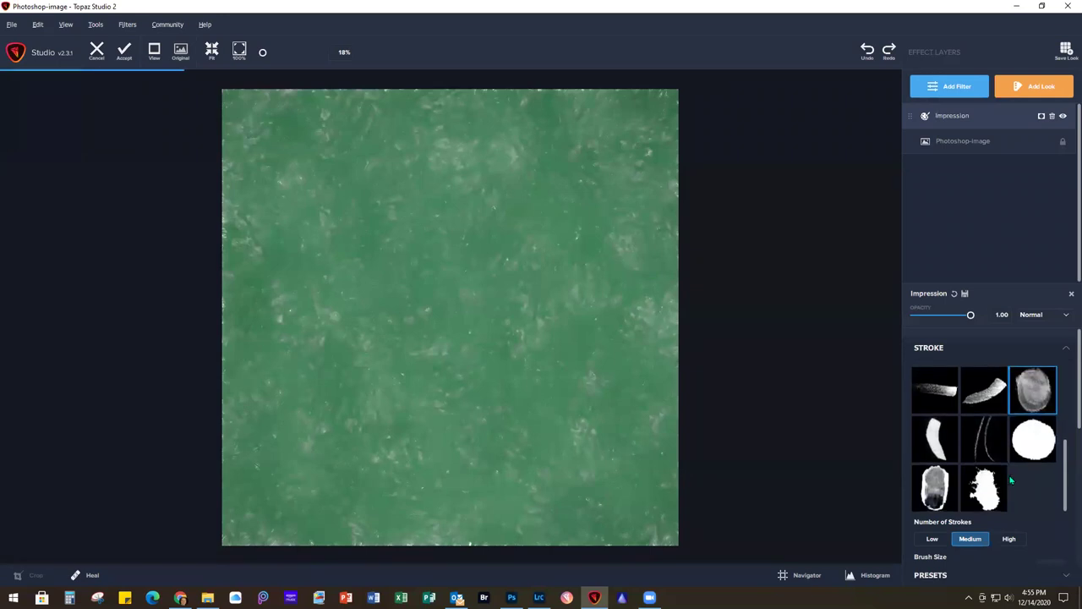
Set Impression to High number of strokes, Paint Opacity 0.77, Stroke Rotation 0.26, Rotation Variation 0.24 and Stroke Color Variation 0.28, and increase Smudge
scroll(1064, 490, down, 10)
scroll(1066, 520, up, 3)
scroll(944, 387, up, 3)
scroll(944, 387, down, 1)
click(1009, 372)
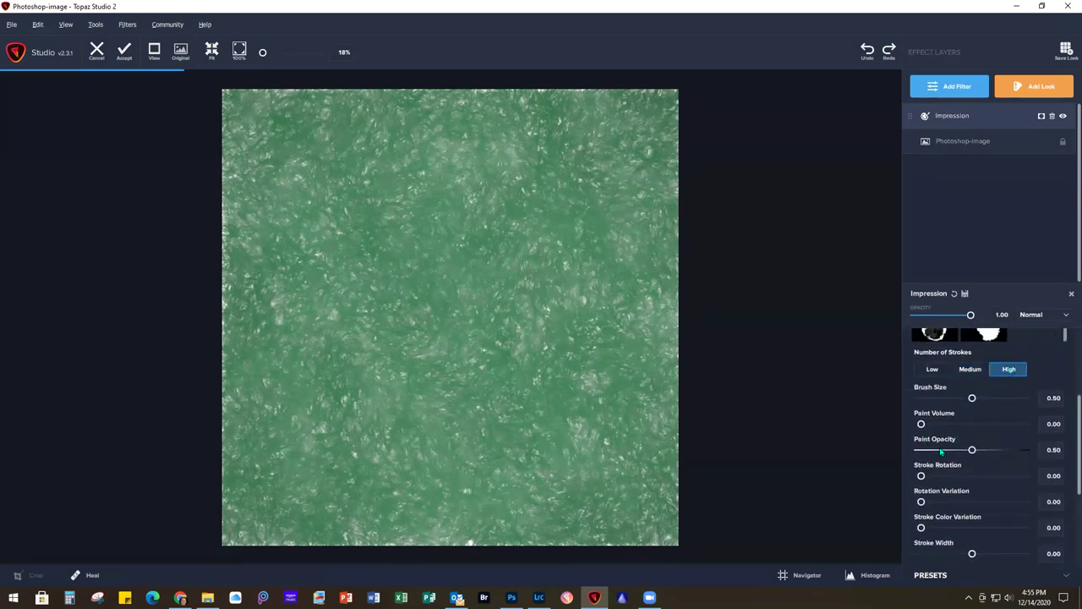
drag(972, 450, 1000, 450)
mouse_move(921, 475)
mouse_down()
mouse_move(948, 475)
mouse_move(949, 528)
mouse_up()
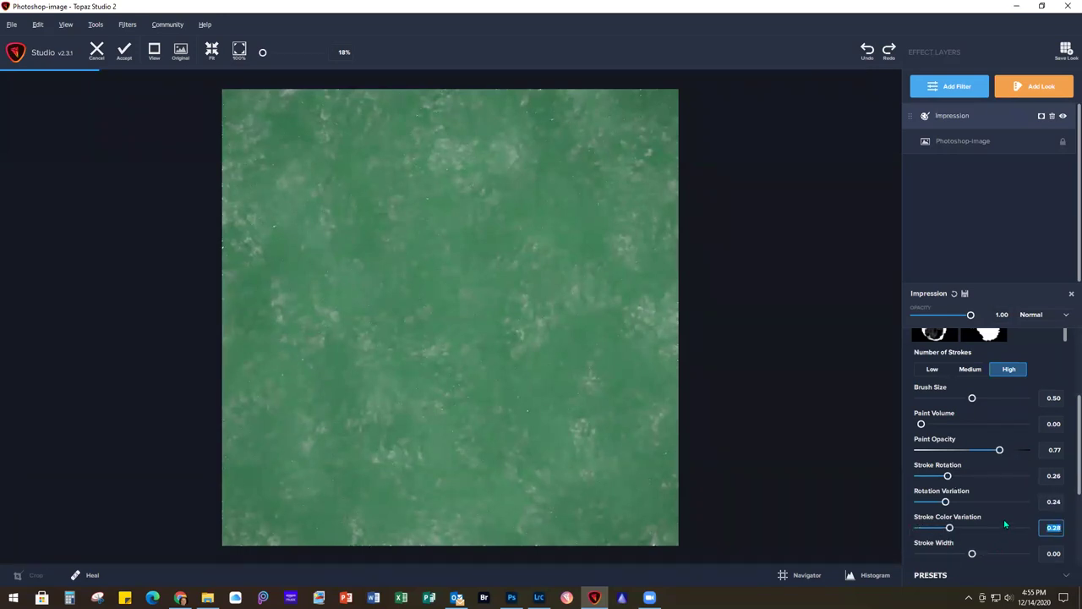
scroll(979, 542, down, 5)
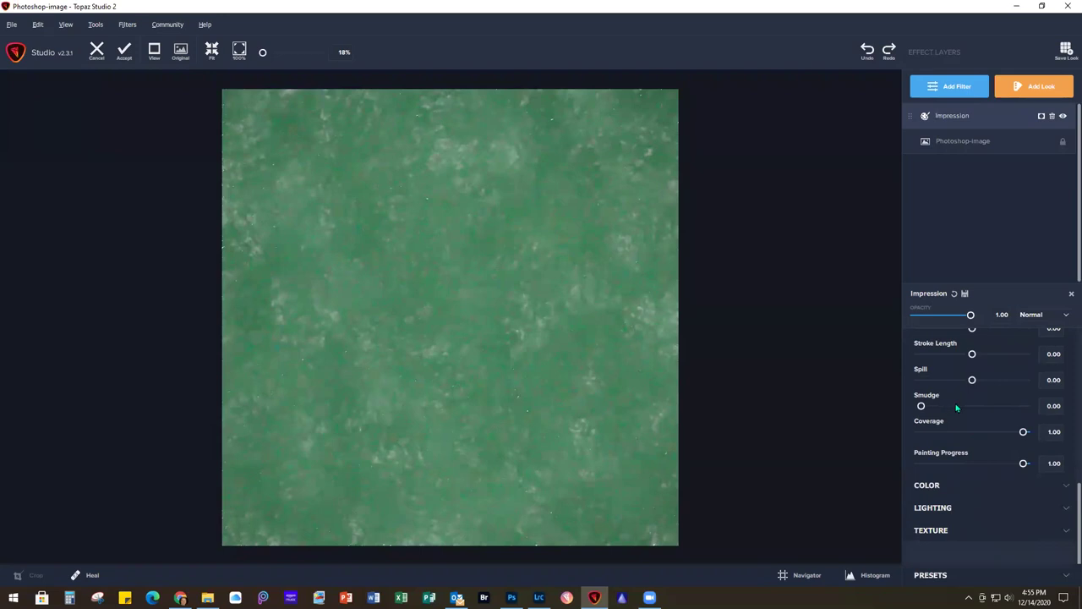
drag(922, 408, 942, 410)
Try an Abstraction filter with Simplify Size 0.35, Feature Boost 0.17 and Detail Strength 0.25, and cancel the Topaz Studio 2 edits
click(958, 91)
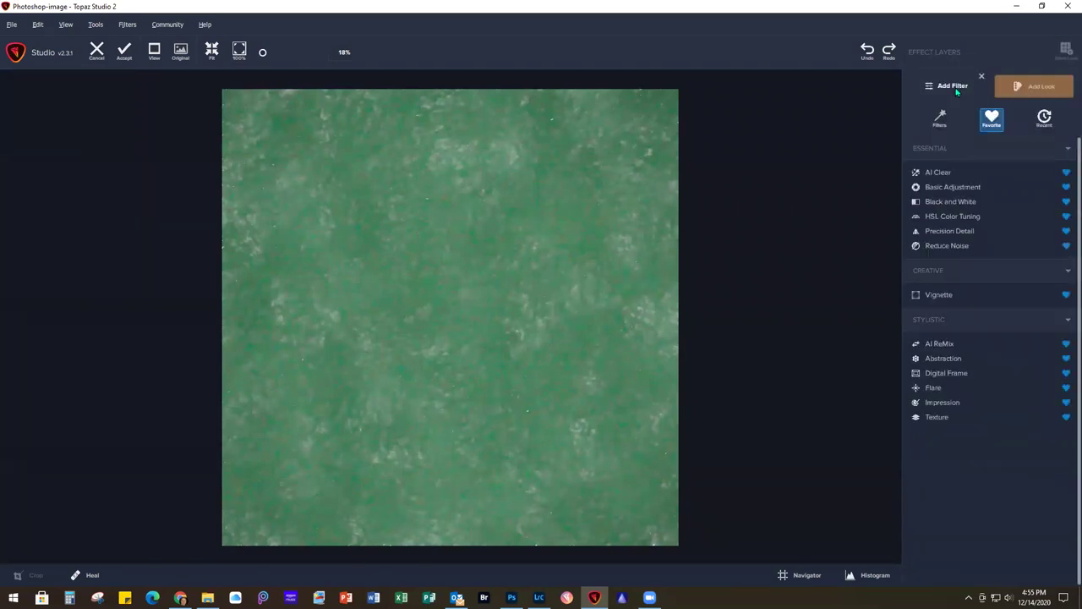
click(943, 365)
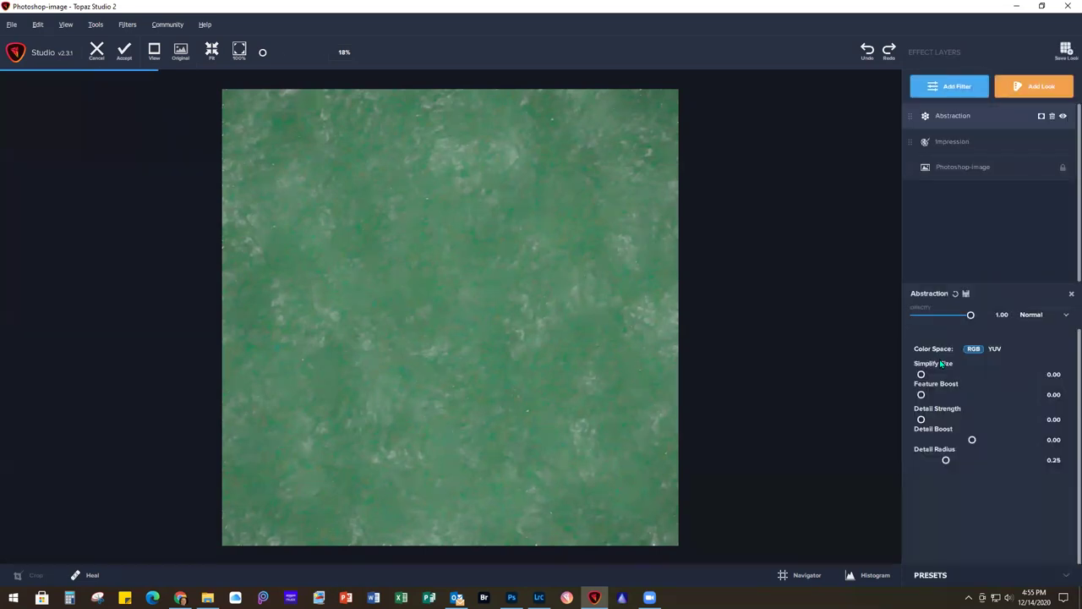
drag(922, 375, 957, 376)
drag(921, 394, 947, 419)
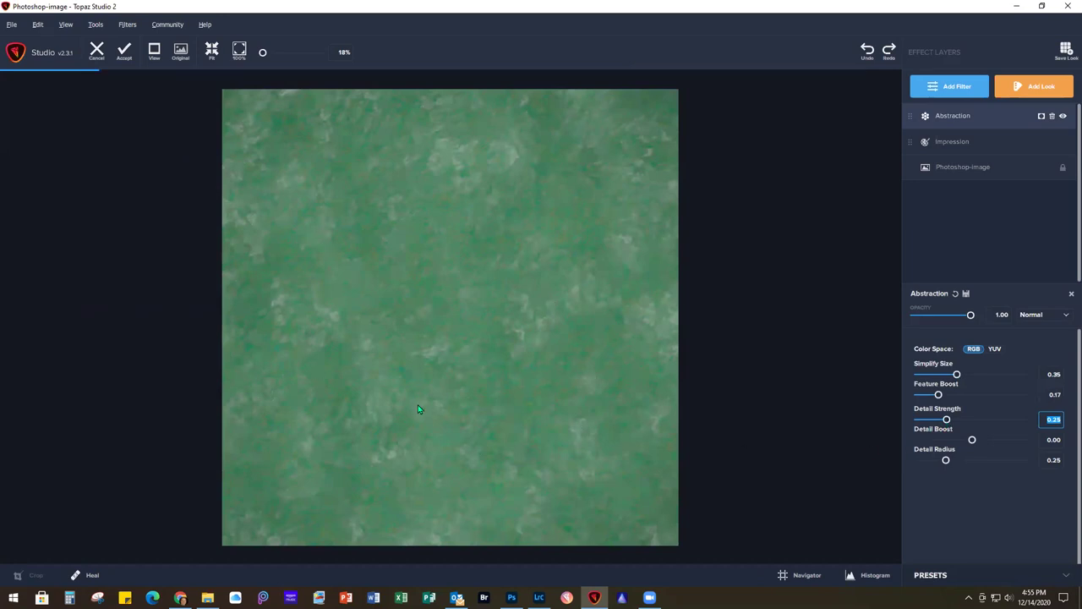
click(96, 55)
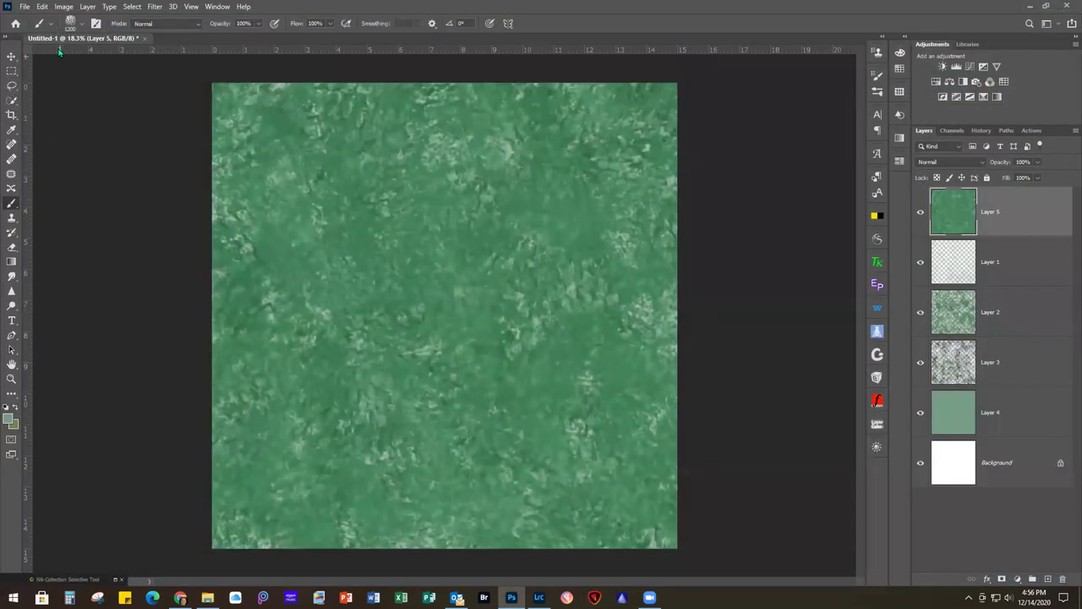
Close the green texture document
click(24, 6)
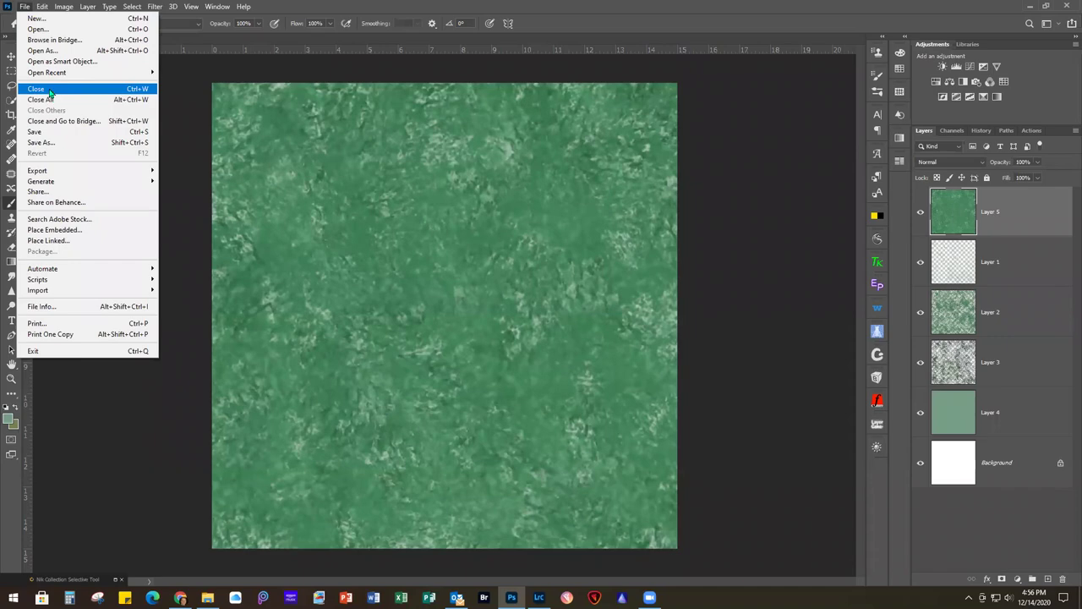
click(51, 90)
click(538, 222)
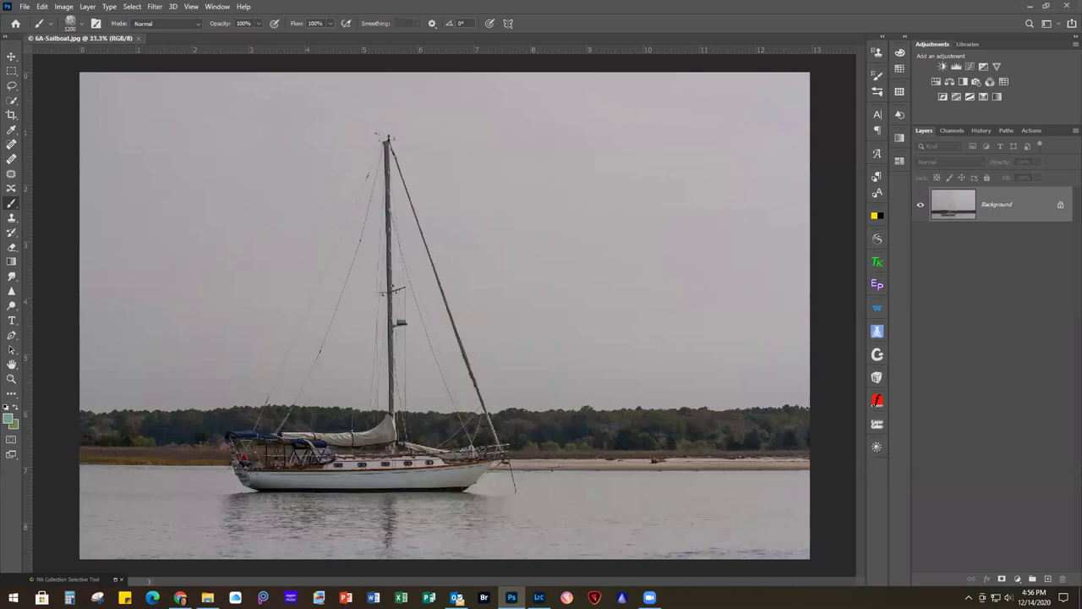
Duplicate the sailboat photo's Background layer, open the copy in the Luminar 4 filter, and hide the Looks presets
key(ctrl+j)
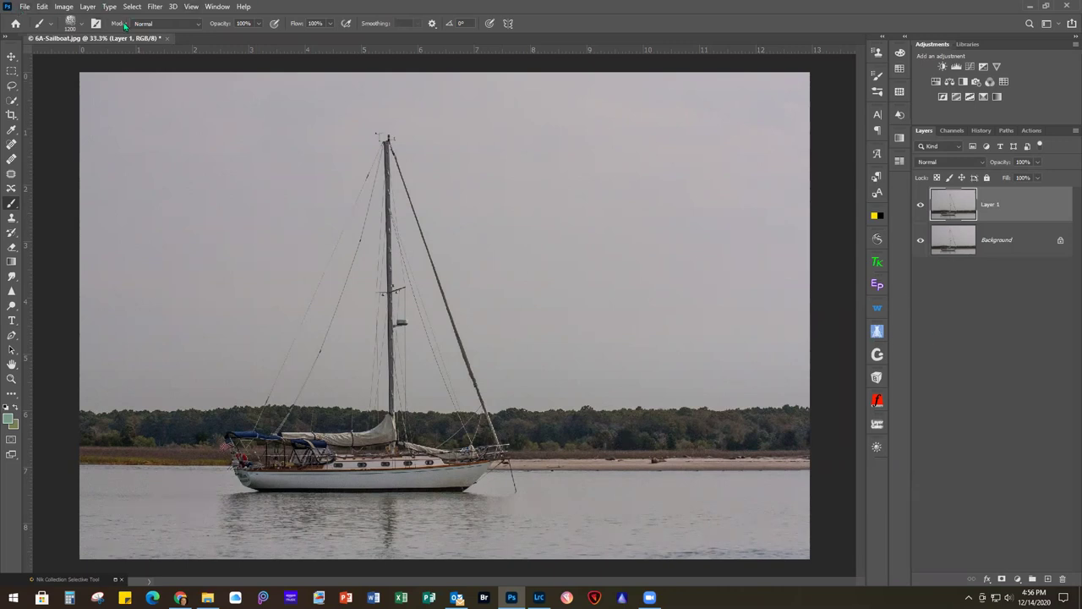
click(154, 7)
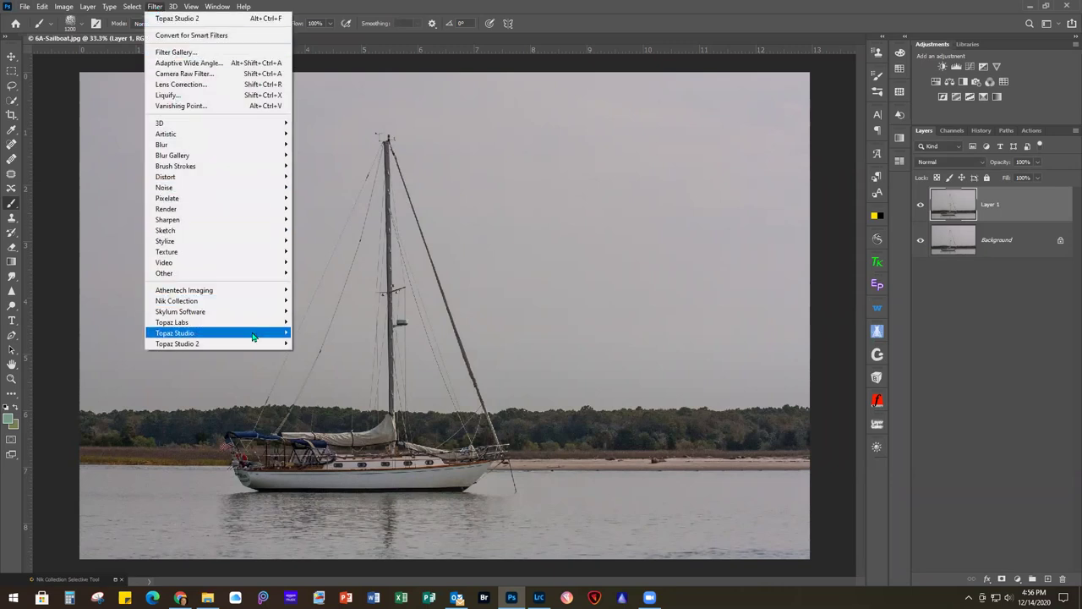
mouse_move(254, 334)
mouse_move(262, 312)
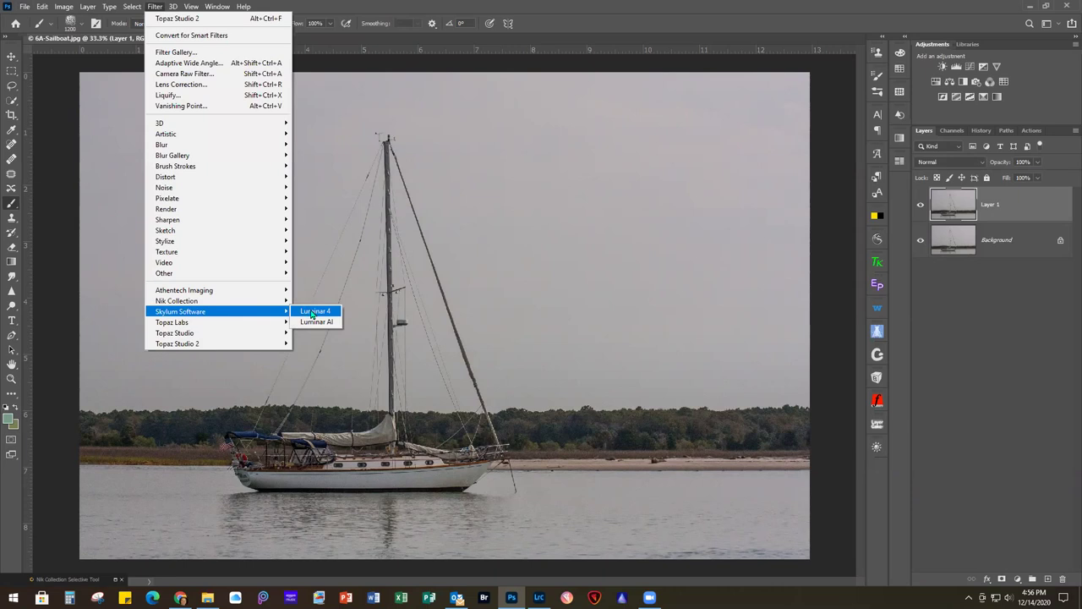
click(312, 312)
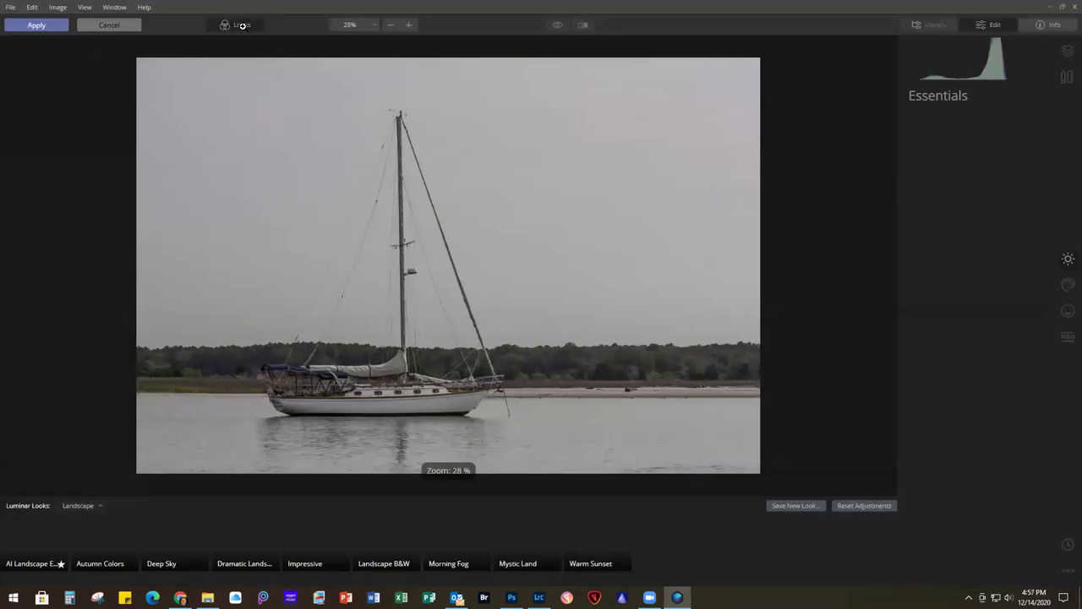
click(242, 26)
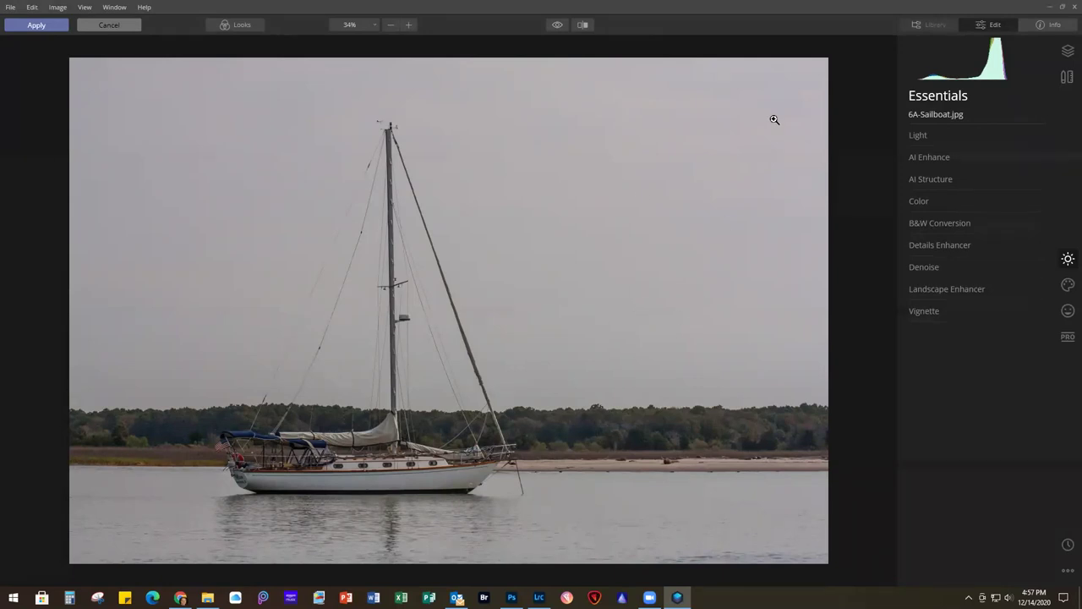
Replace the sailboat photo's sky with the Red and Blue sky using AI Sky Replacement
click(1067, 285)
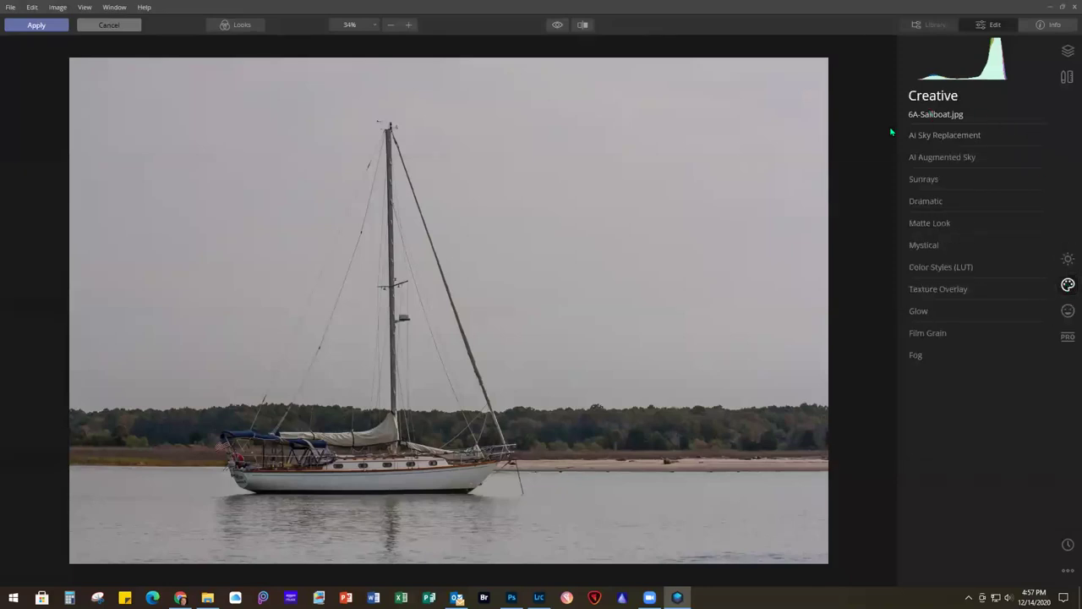
click(1001, 134)
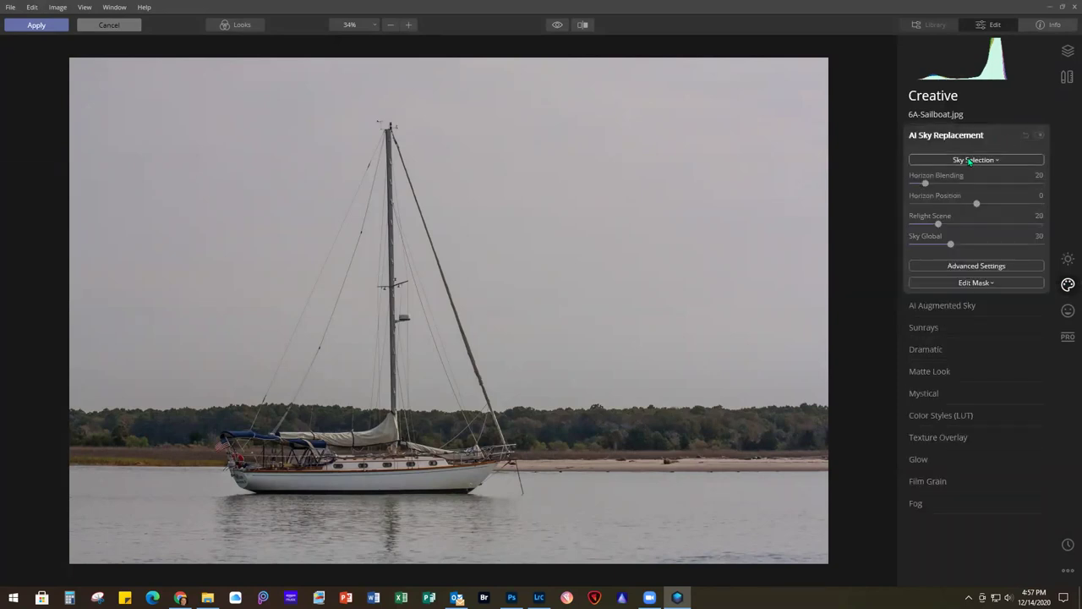
click(970, 161)
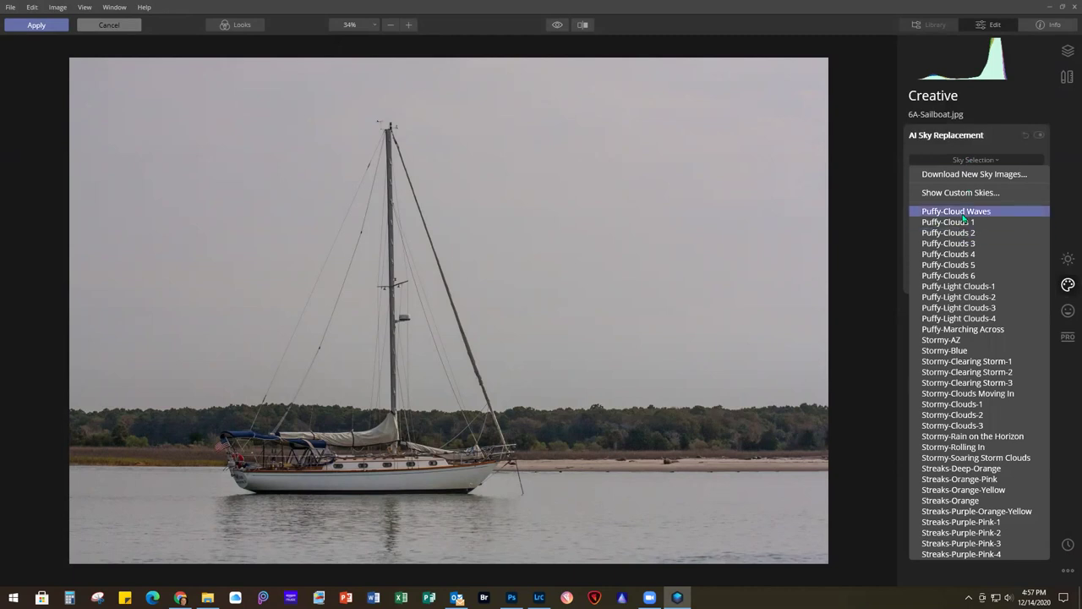
scroll(973, 479, down, 10)
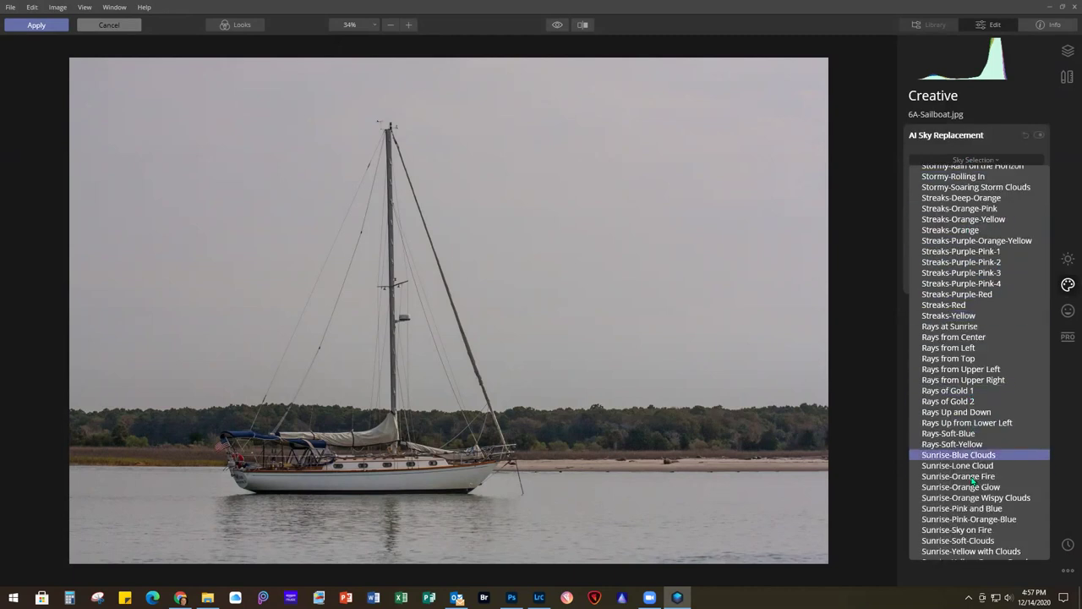
scroll(973, 479, down, 5)
scroll(971, 481, down, 15)
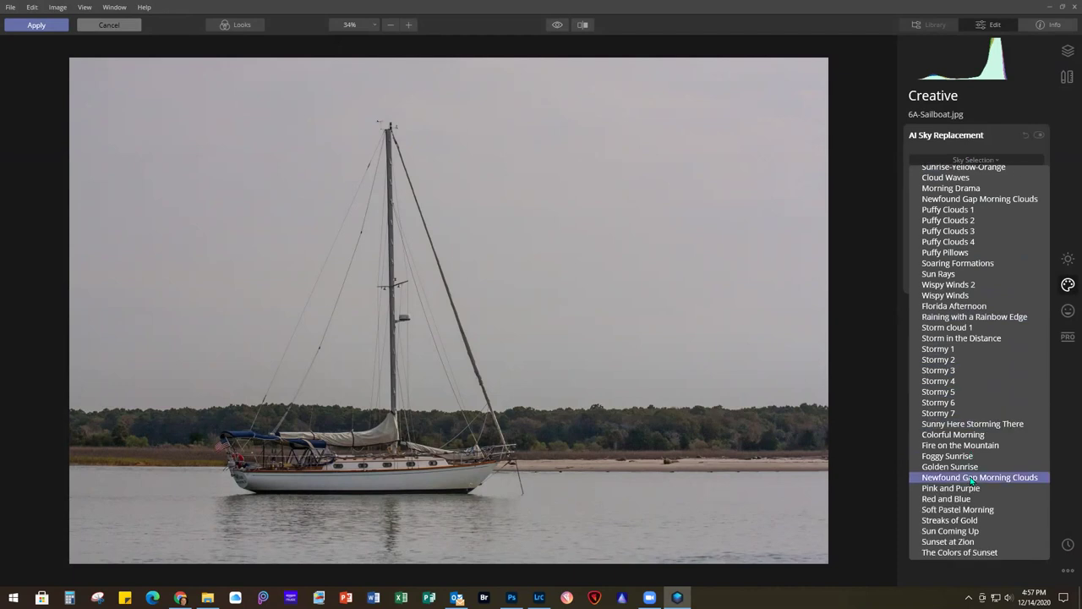
scroll(971, 481, down, 8)
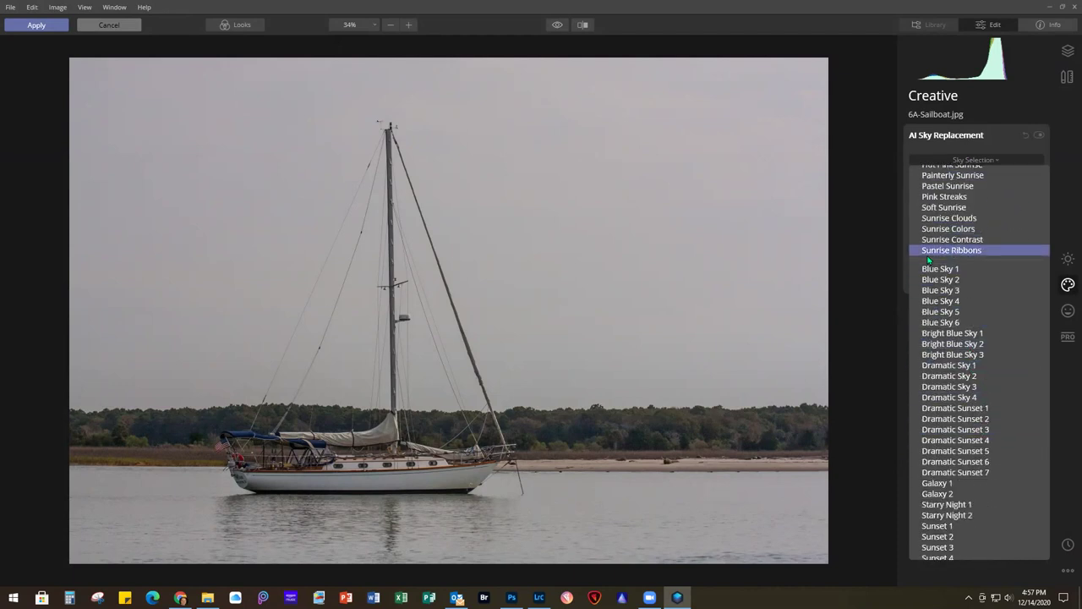
scroll(955, 307, down, 2)
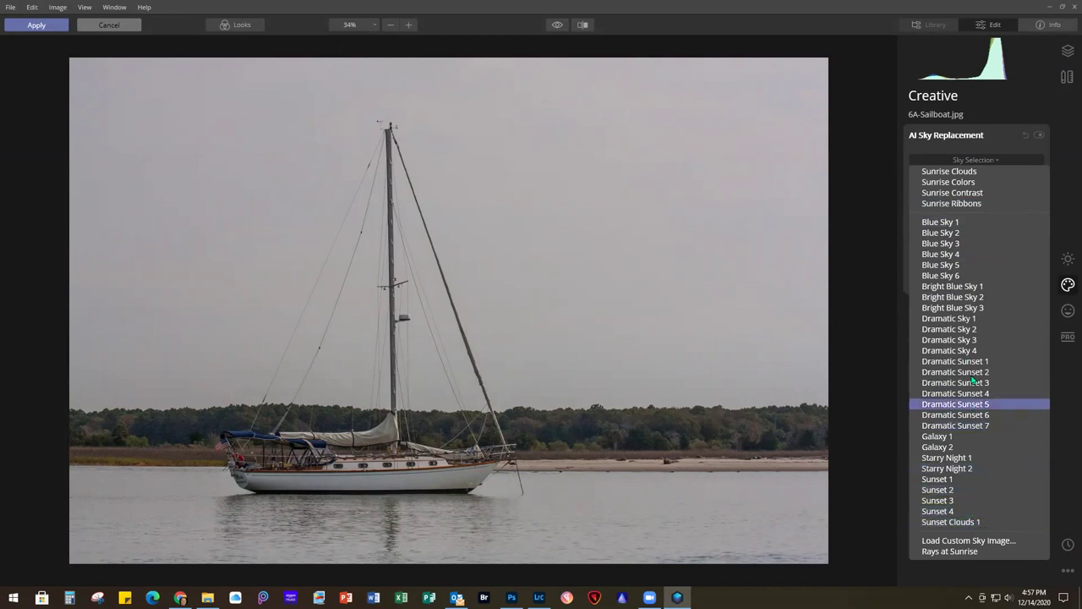
scroll(981, 320, up, 10)
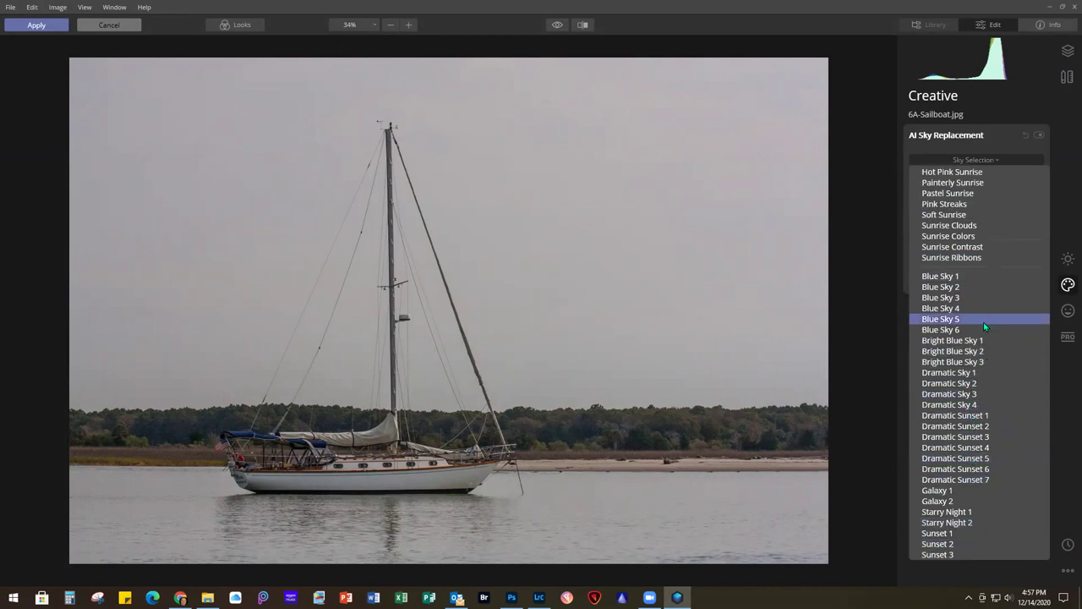
scroll(984, 322, up, 3)
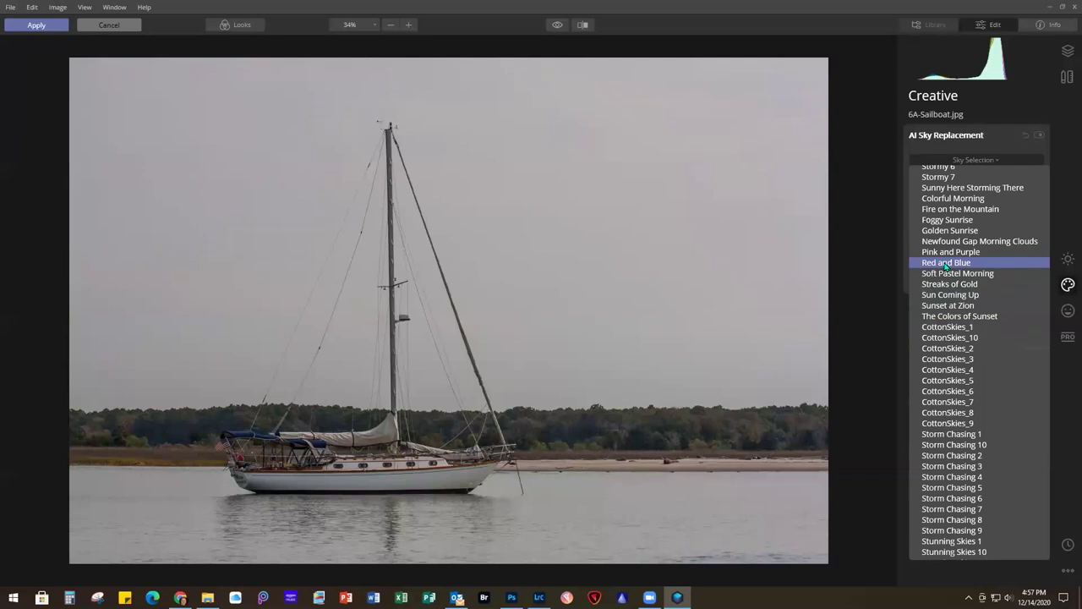
click(947, 267)
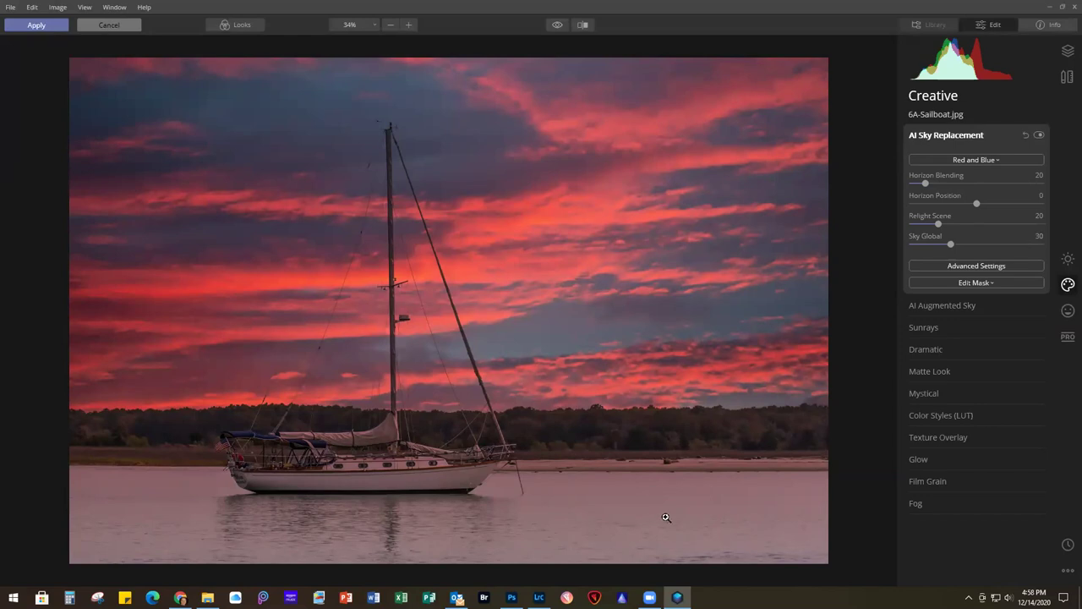
Show the advanced sky replacement settings and set Horizon Position to -36 and Relight Scene to 32
click(973, 268)
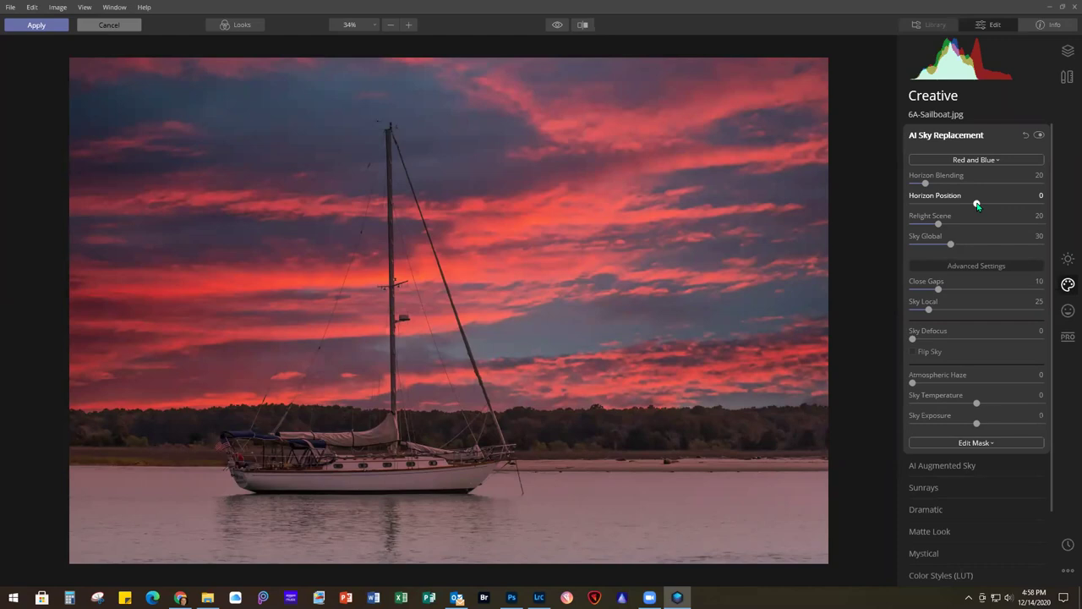
drag(978, 205, 956, 205)
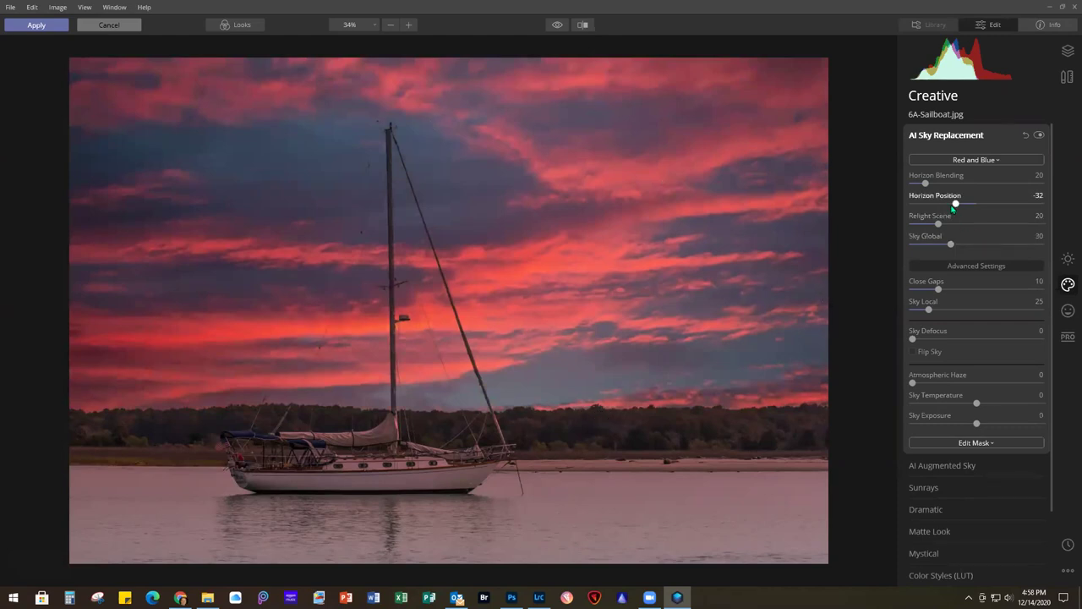
drag(955, 205, 953, 205)
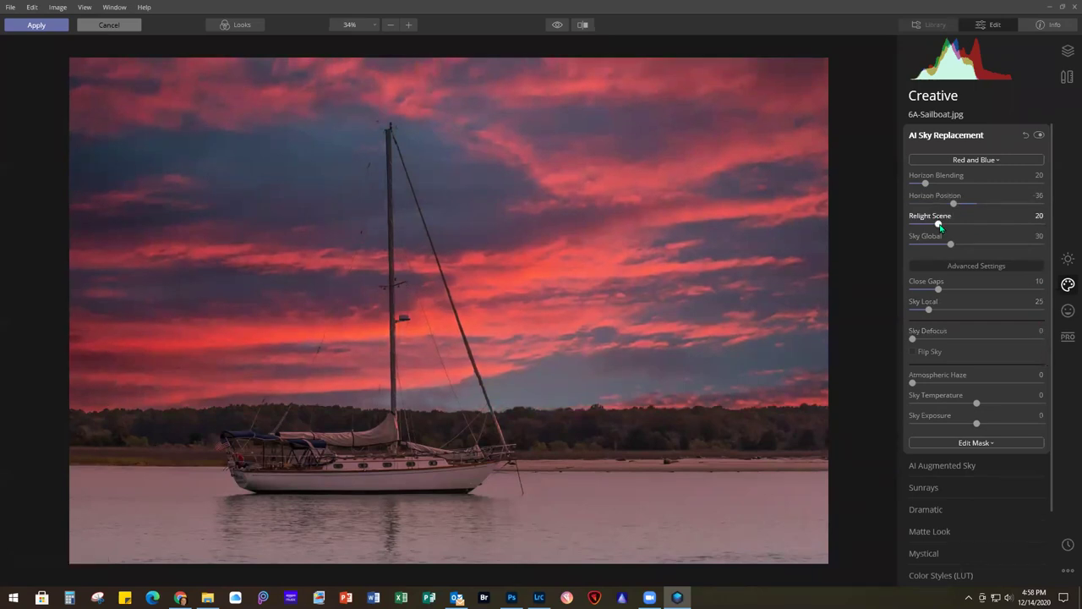
drag(940, 224, 954, 225)
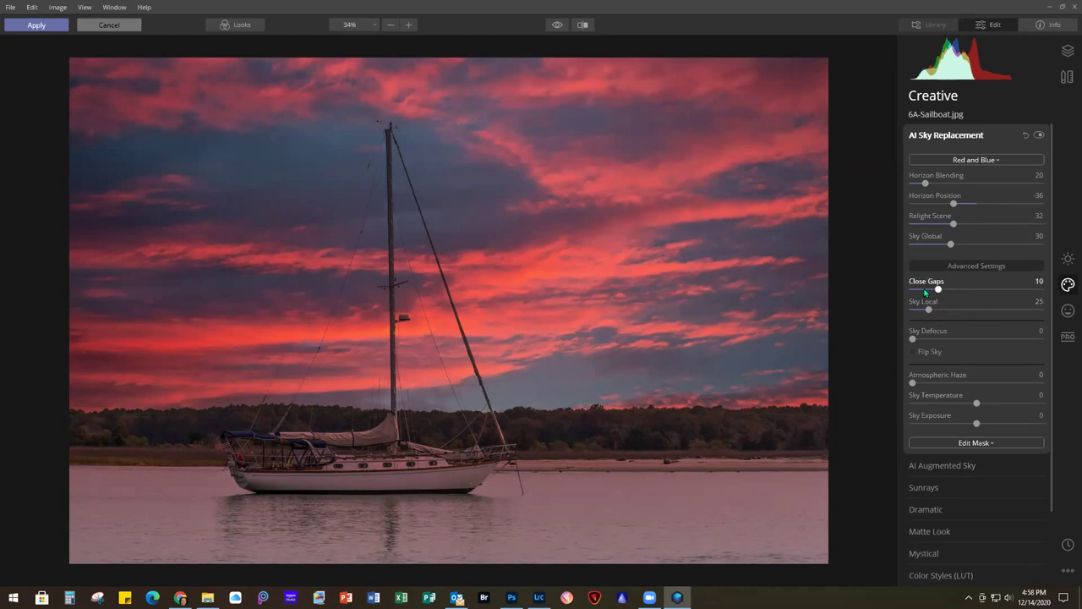
Try flipping the replacement sky, restore its original orientation, and set Sky Exposure to 8
click(913, 352)
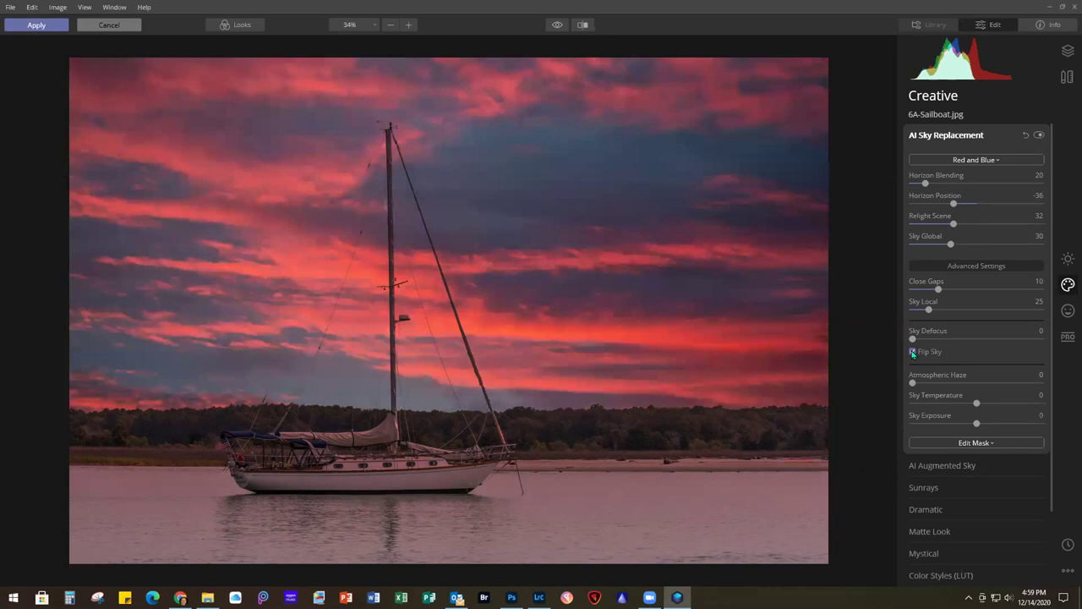
click(912, 351)
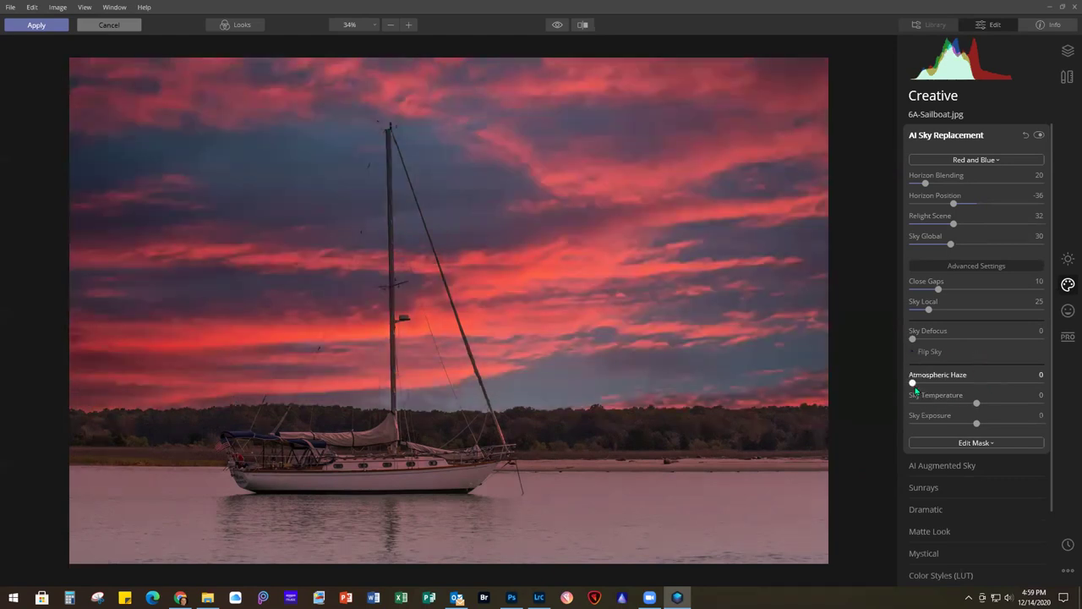
drag(979, 426, 983, 427)
double_click(984, 427)
Add the Birds 2 object to the sky with AI Augmented Sky
scroll(1006, 437, down, 1)
scroll(1005, 437, down, 2)
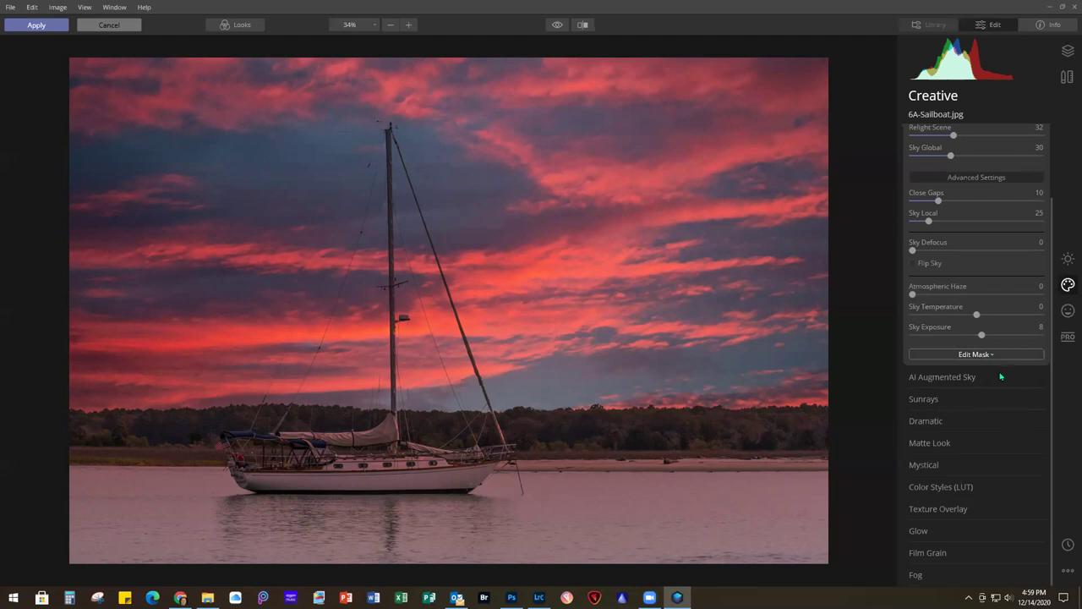
click(952, 380)
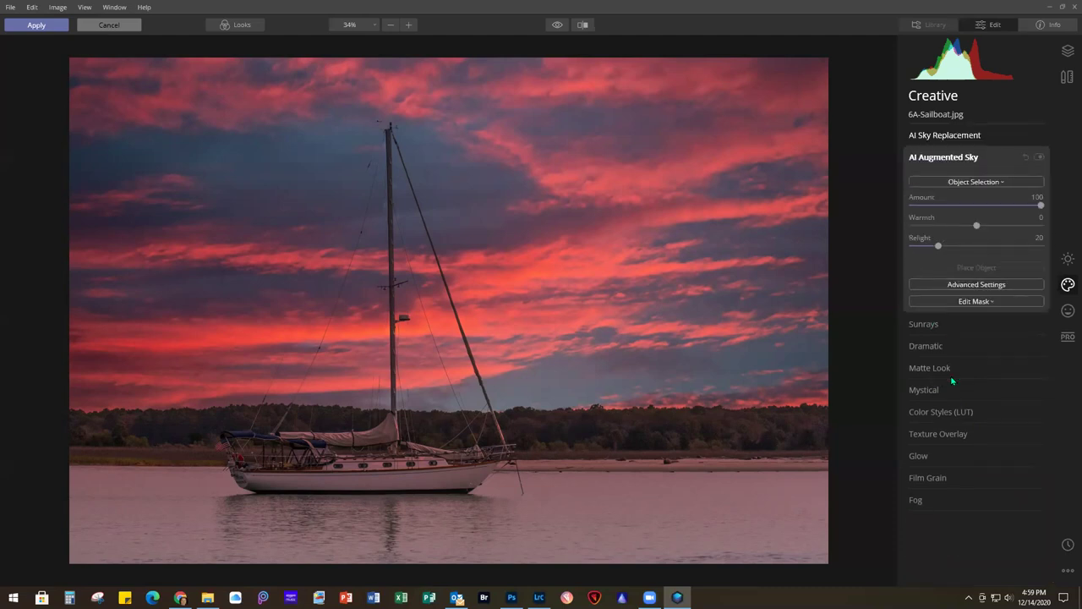
click(967, 183)
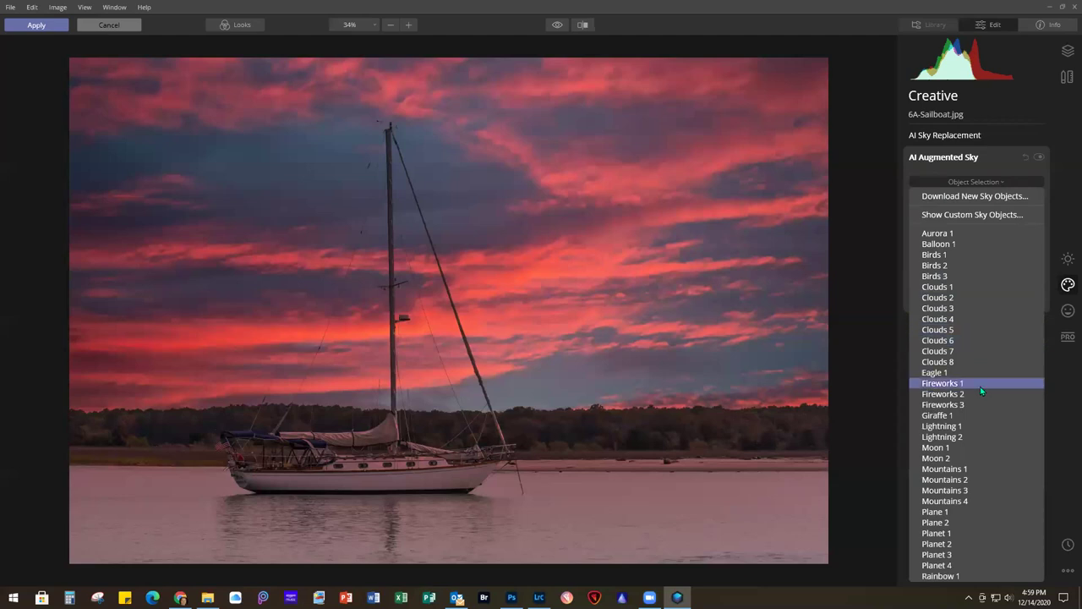
click(952, 267)
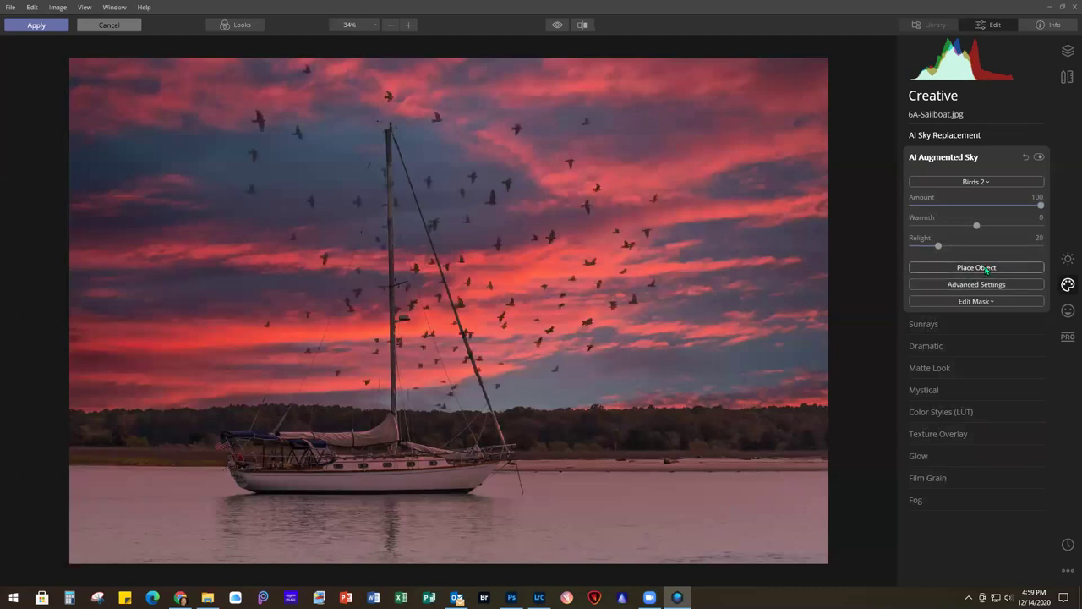
Shrink the flock of birds and place it in the upper sky to the right of the mast
click(986, 270)
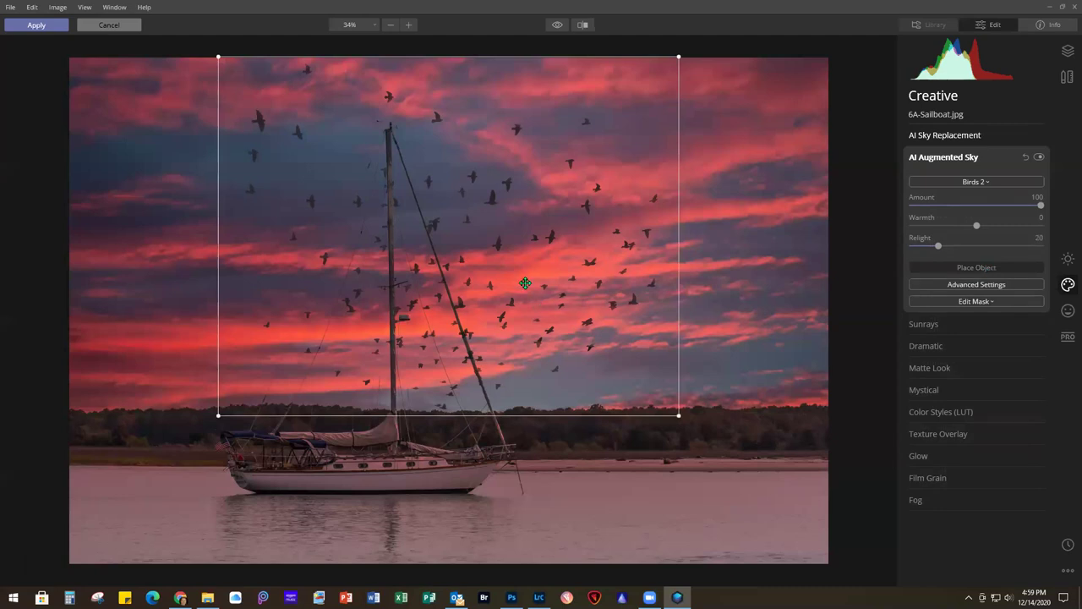
drag(499, 245, 612, 241)
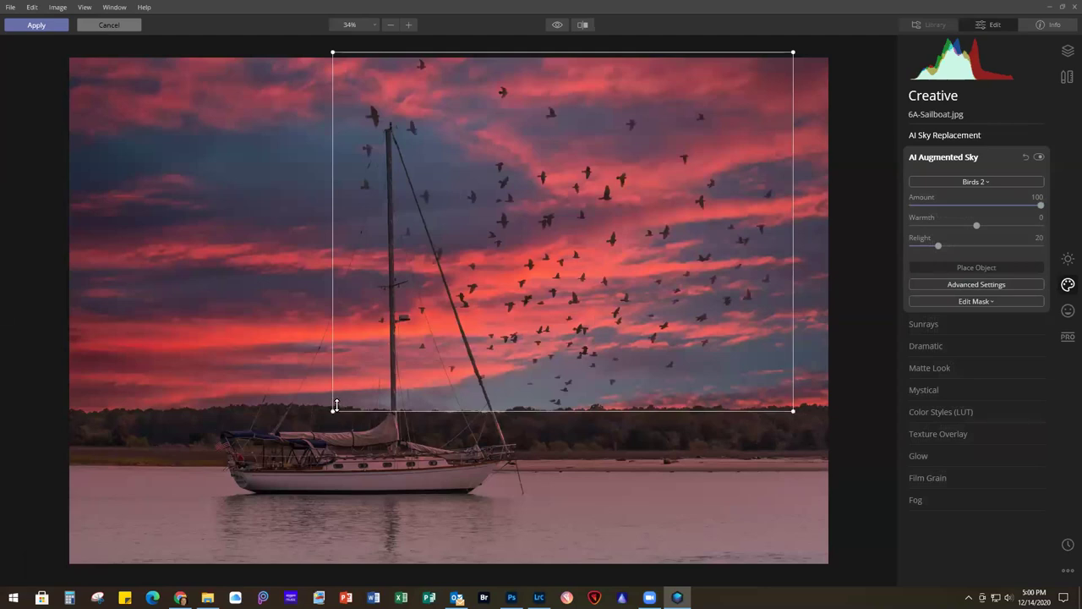
drag(346, 408, 434, 370)
drag(654, 262, 655, 187)
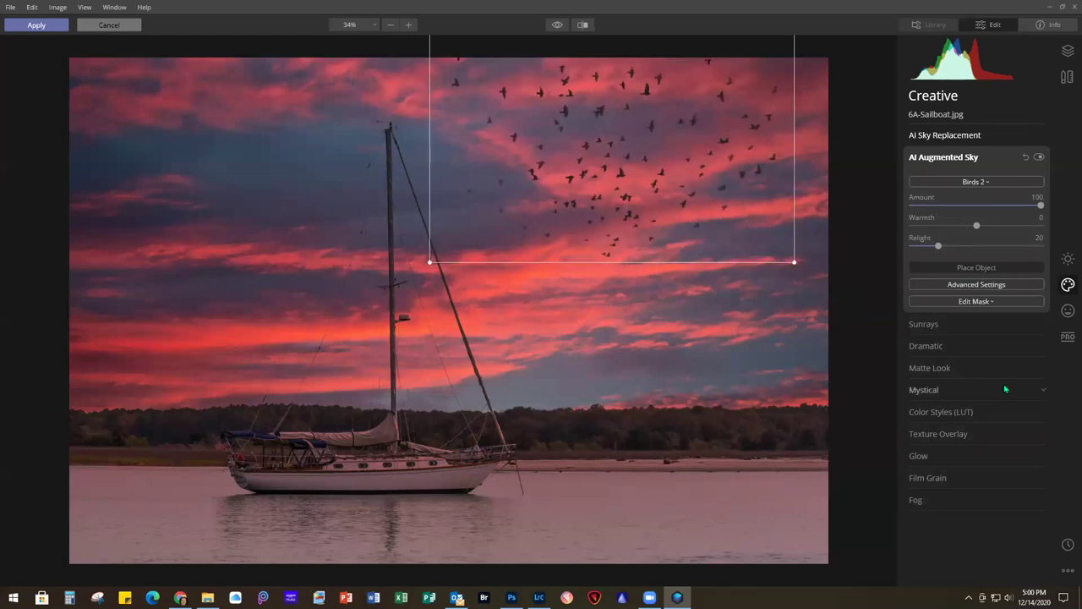
Apply the Dramatic effect with Amount 11 and the Mystical effect with Amount 14
click(925, 324)
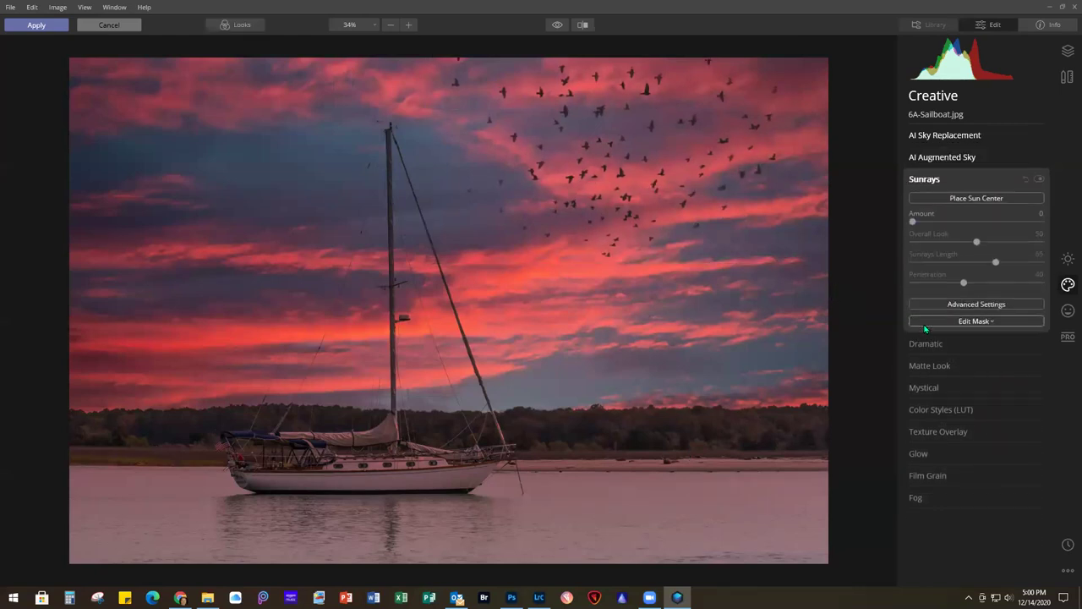
click(968, 345)
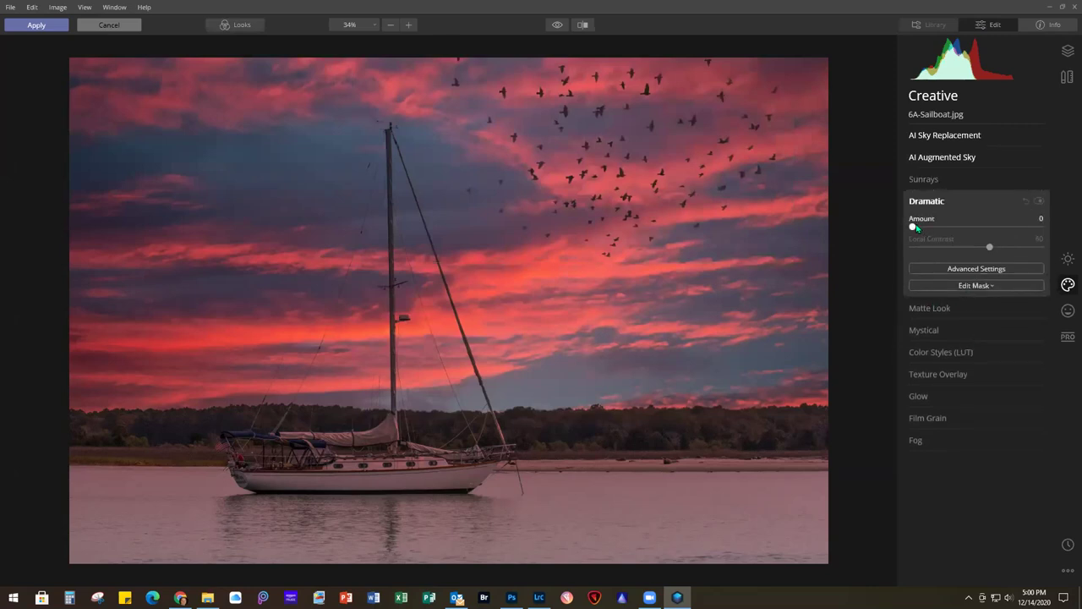
drag(912, 227, 926, 227)
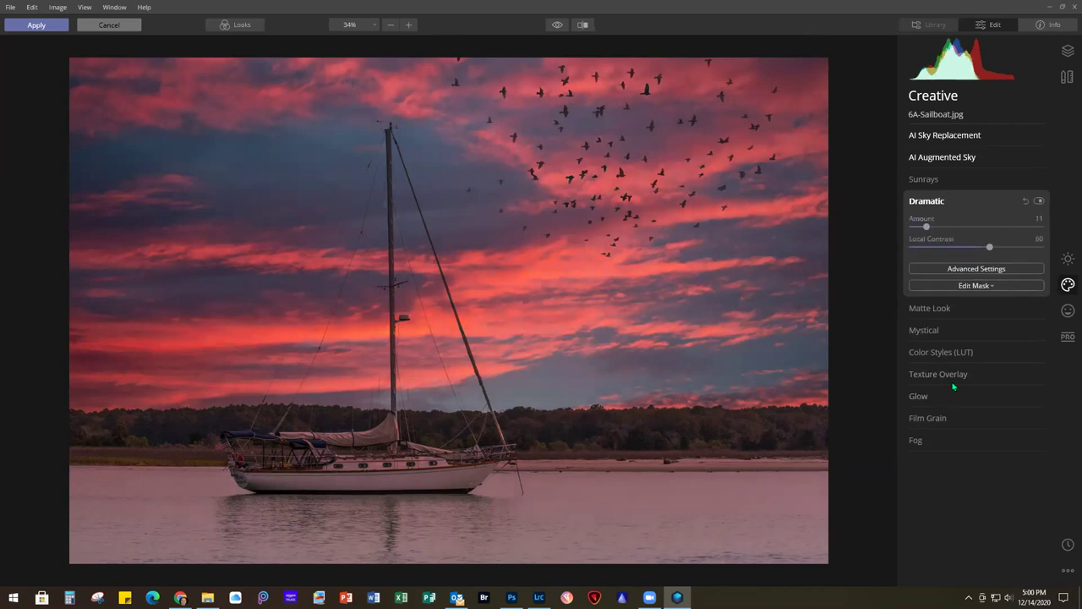
click(965, 331)
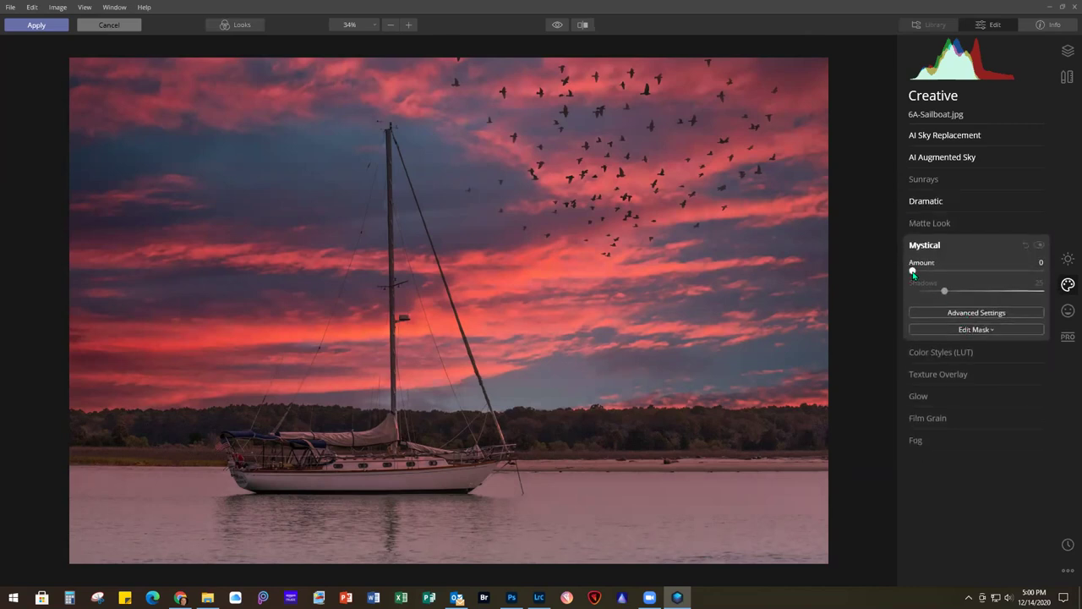
mouse_move(935, 274)
mouse_down()
mouse_move(923, 274)
mouse_move(947, 274)
mouse_move(931, 277)
mouse_up()
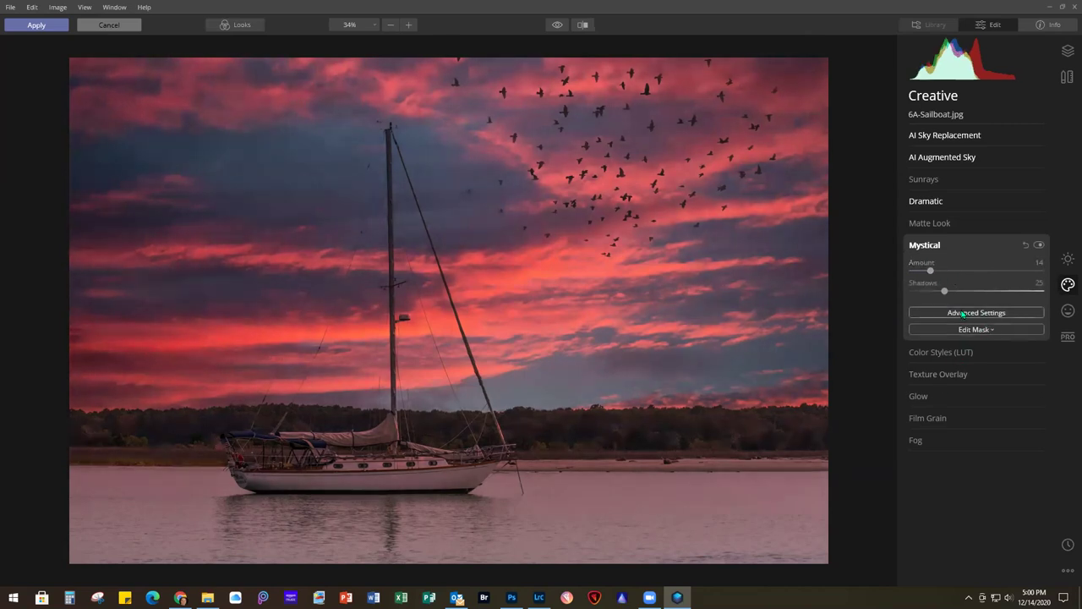
Look through the available LUTs for Color Styles without choosing one
click(992, 352)
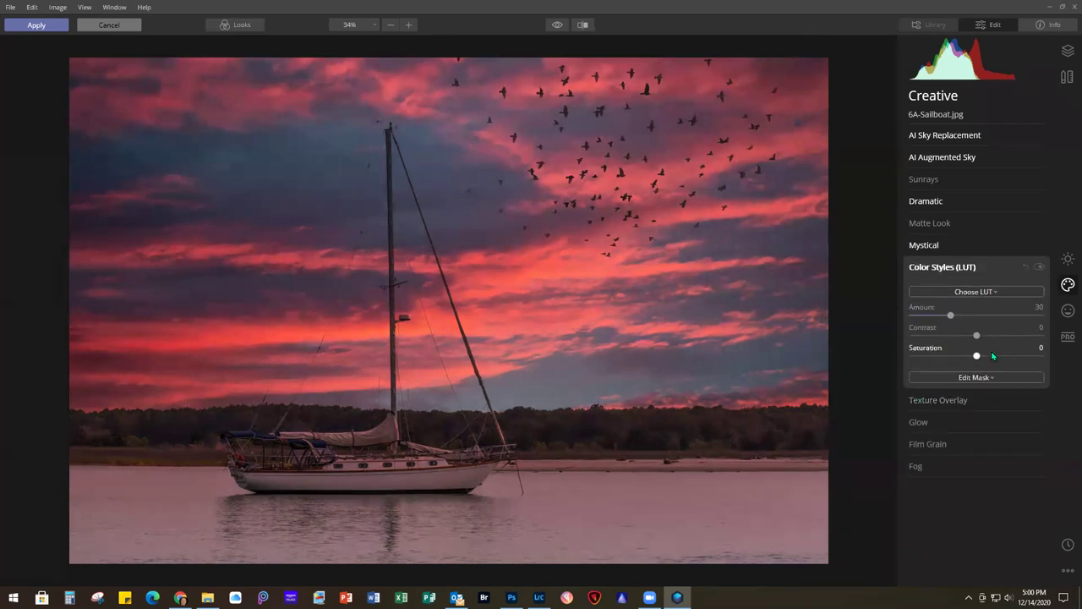
click(968, 291)
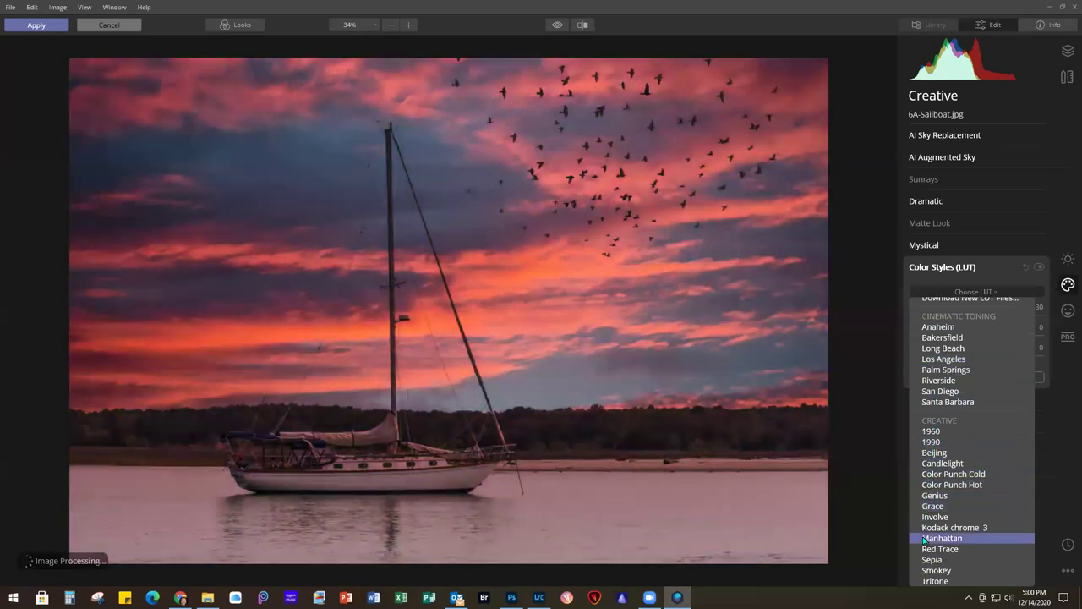
scroll(927, 534, down, 8)
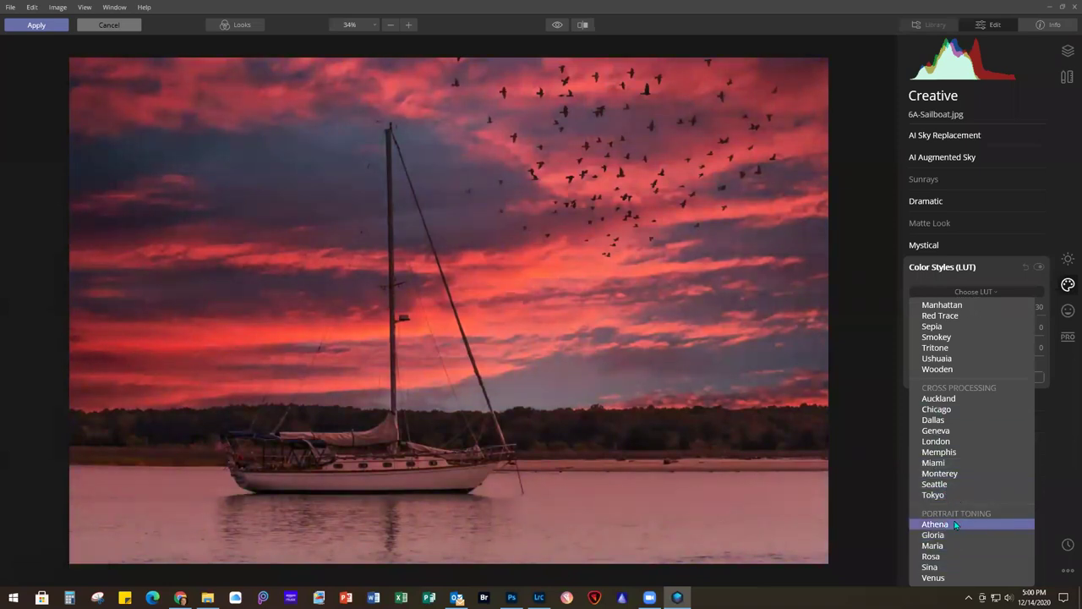
click(882, 411)
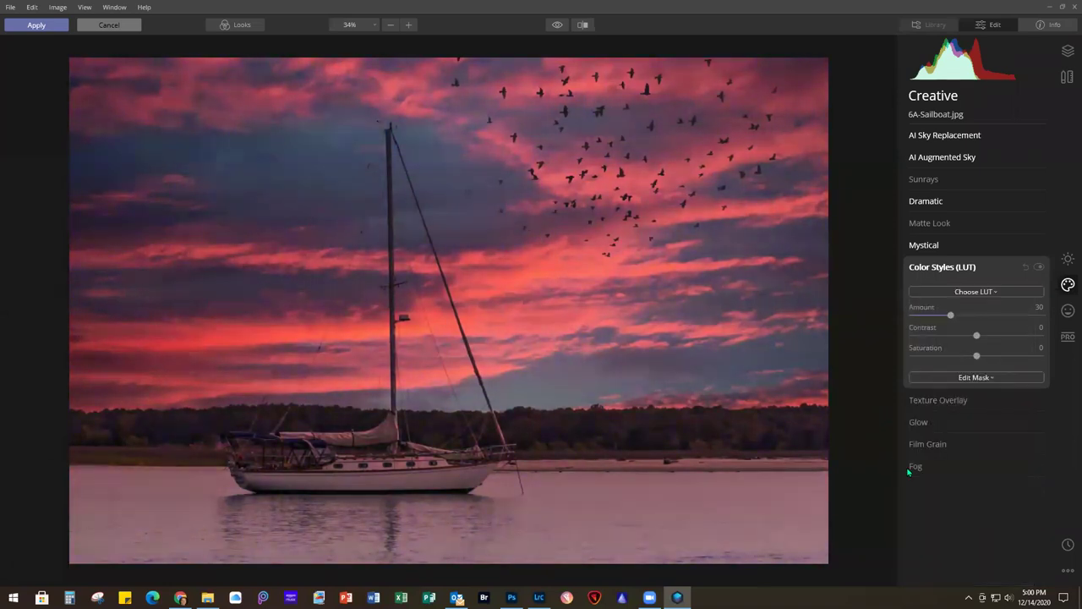
Check the Texture Overlay options and add a Soft Focus Bright glow with Amount 10
click(988, 402)
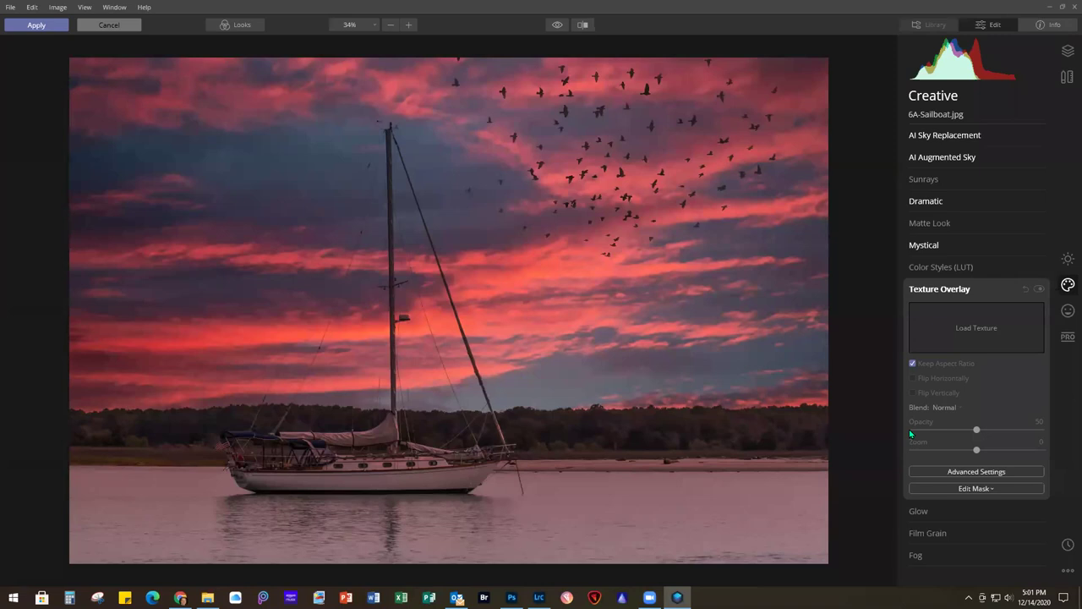
click(937, 508)
drag(913, 350, 927, 351)
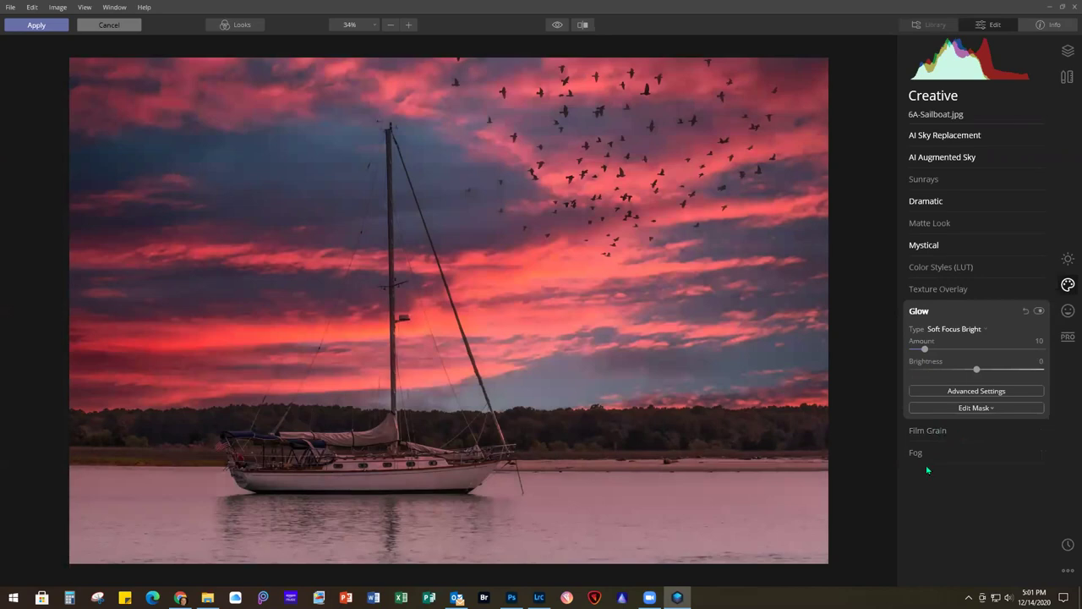
Try Light Fog with Amount 14, check its mask types, and return the fog Amount to 0
click(949, 455)
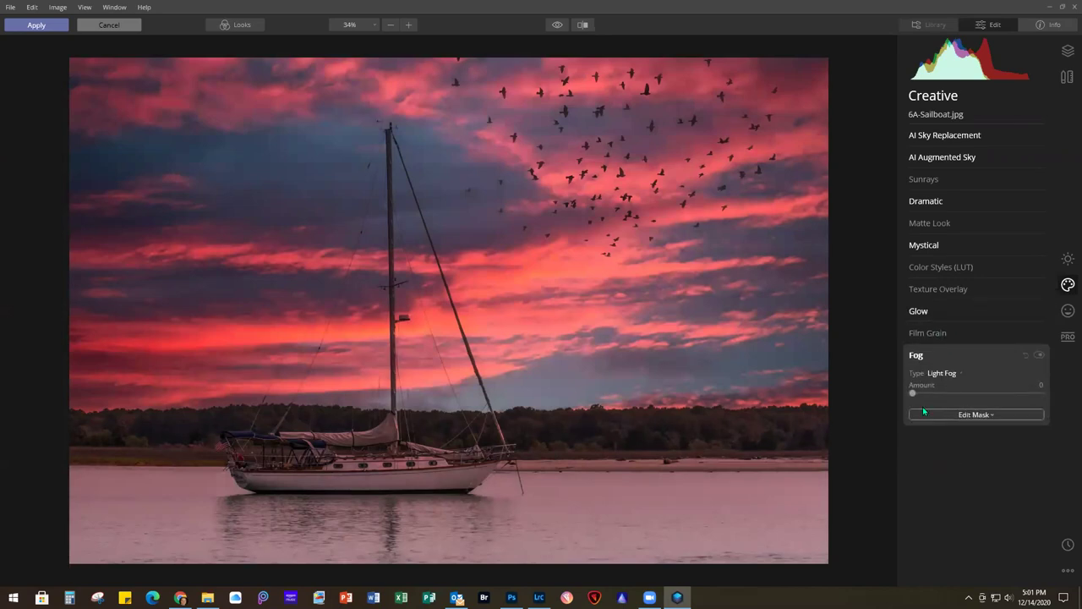
drag(915, 393, 931, 394)
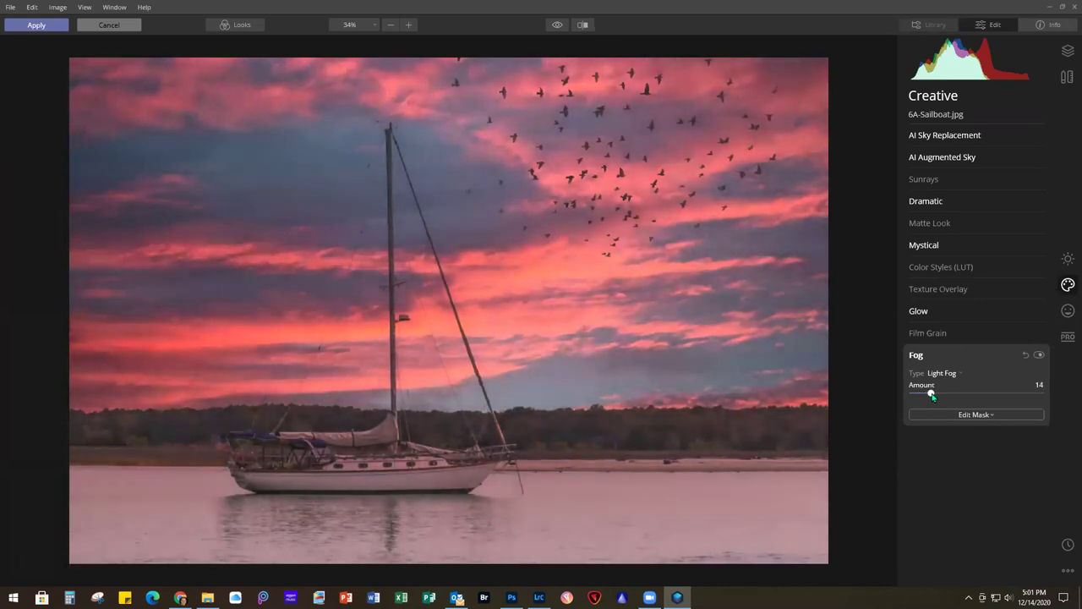
click(986, 413)
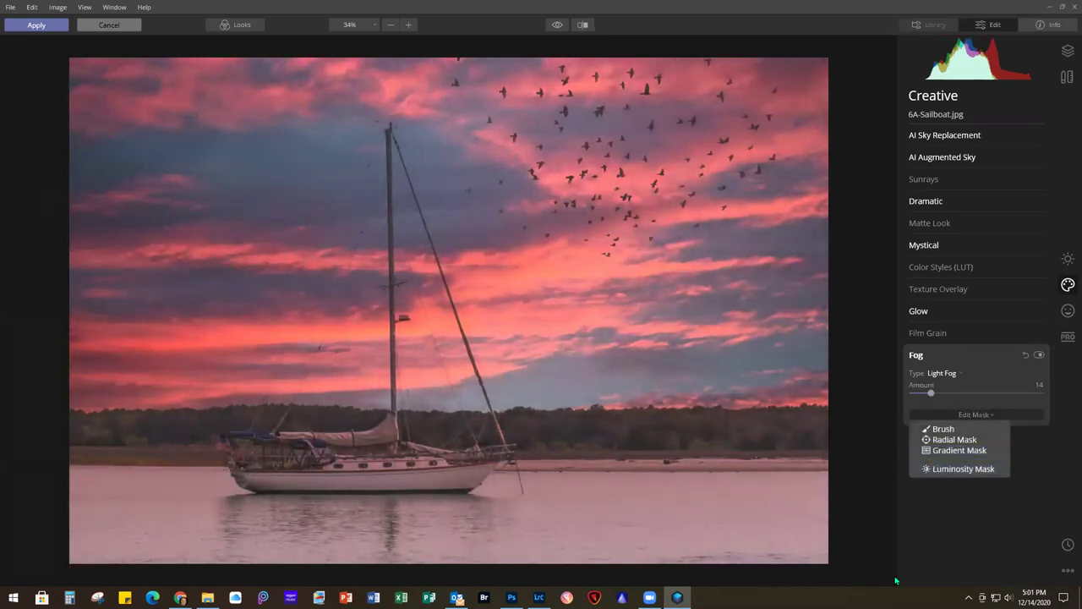
click(918, 395)
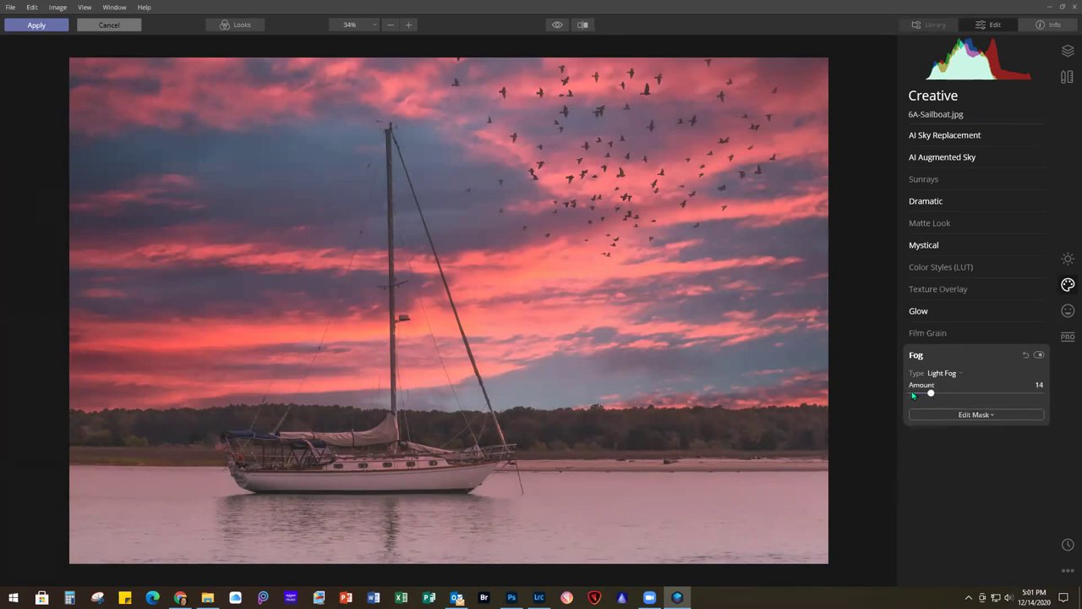
drag(931, 395, 903, 401)
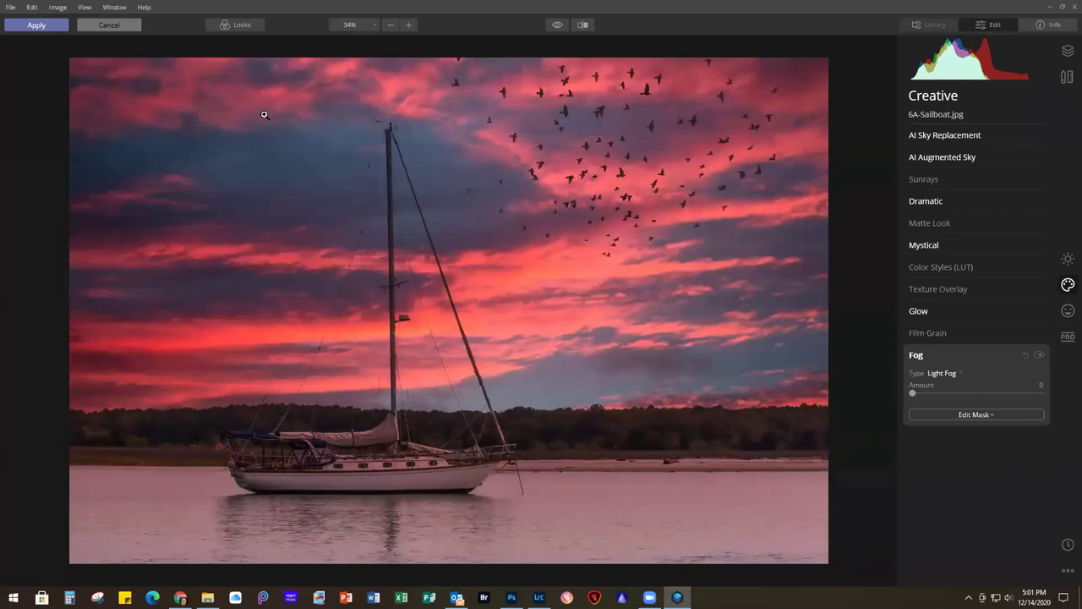
Discard all Luminar 4 changes and close the sailboat document in Photoshop without saving
click(114, 27)
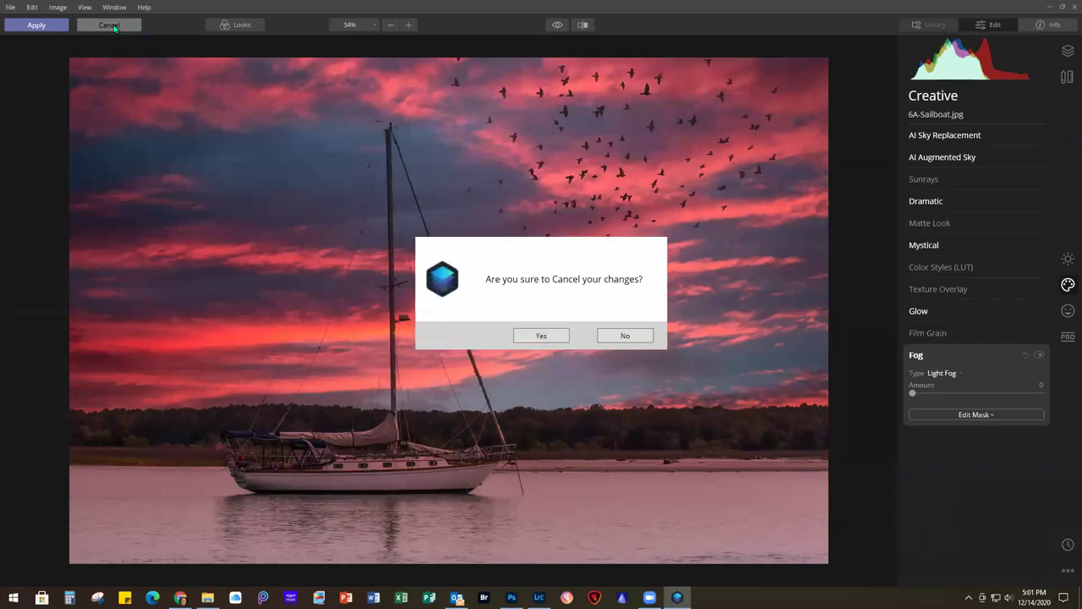
click(552, 337)
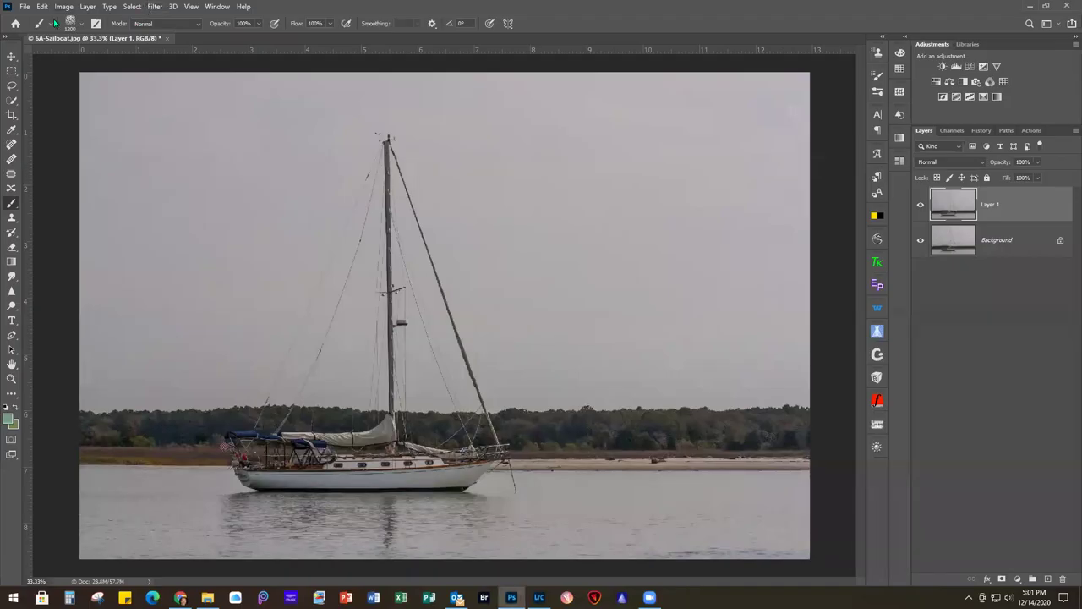
click(26, 6)
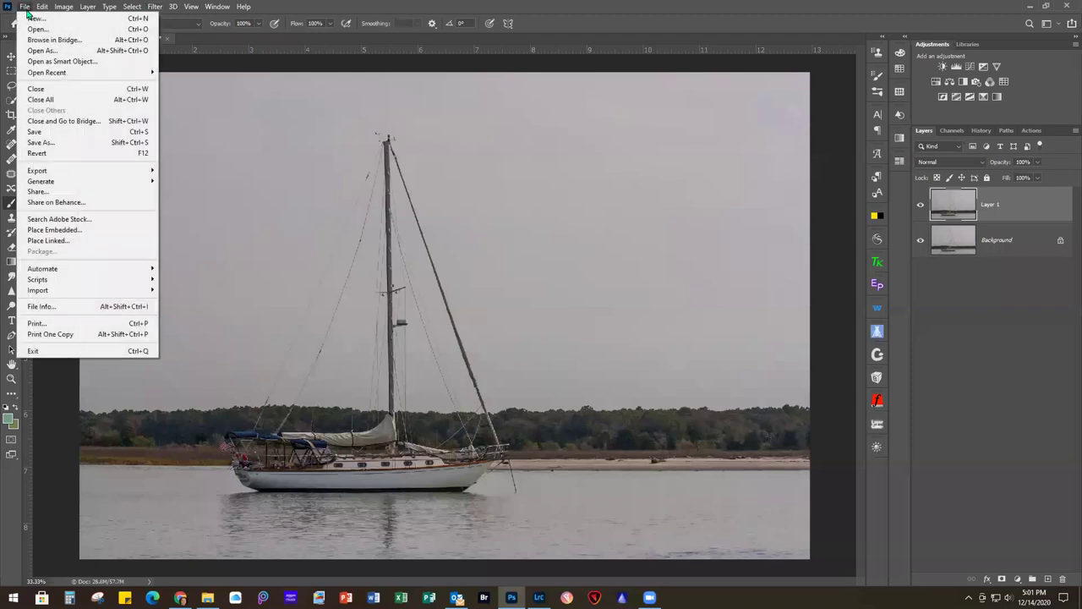
click(38, 89)
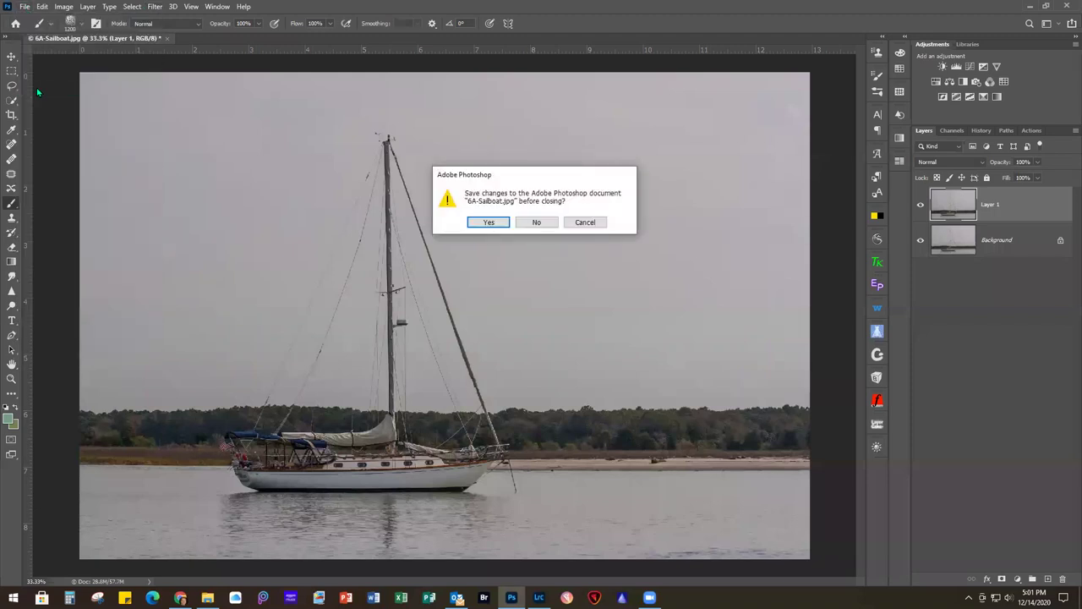
click(536, 223)
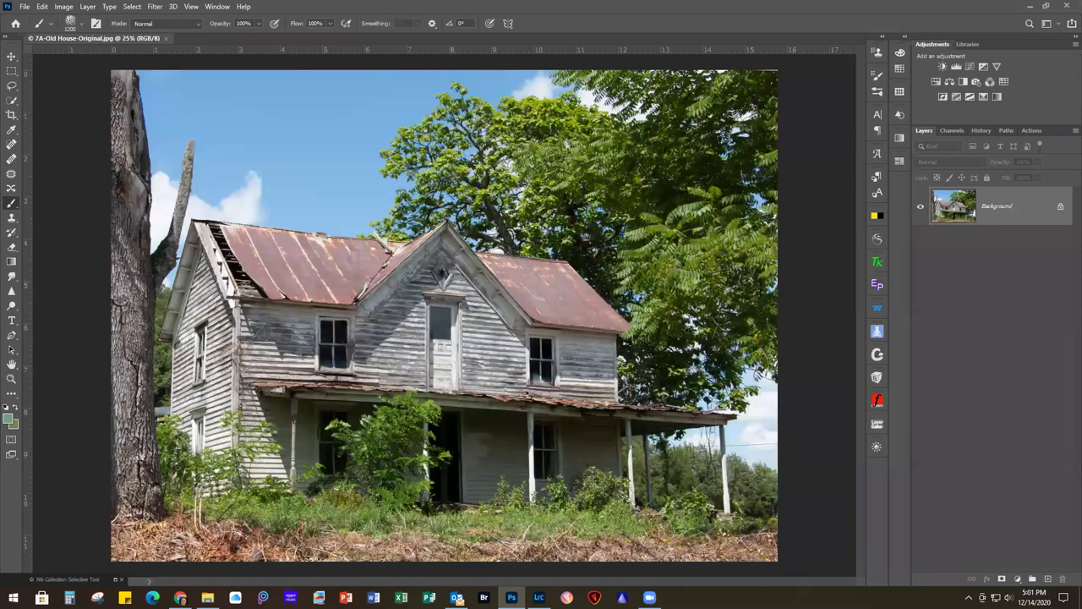
Duplicate the old house photo's Background layer and open the copy in the Luminar AI filter
key(ctrl+j)
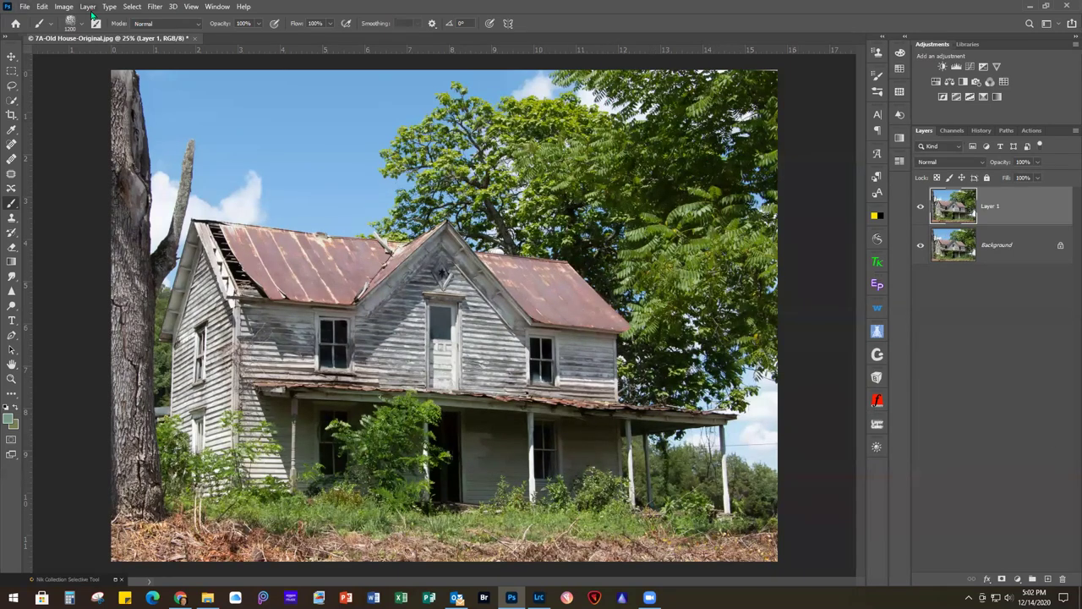
click(156, 7)
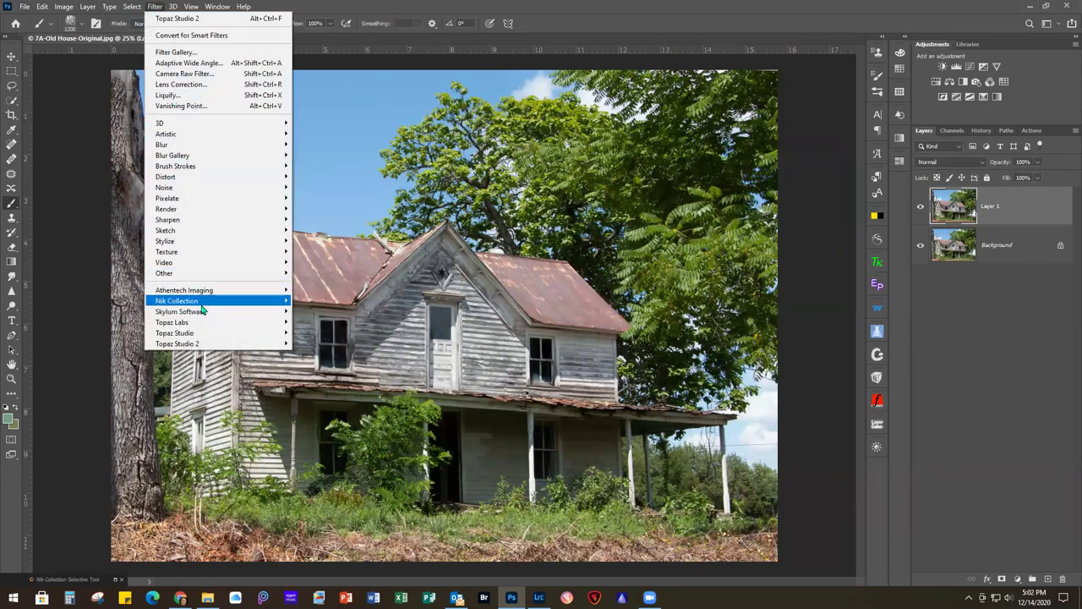
mouse_move(246, 311)
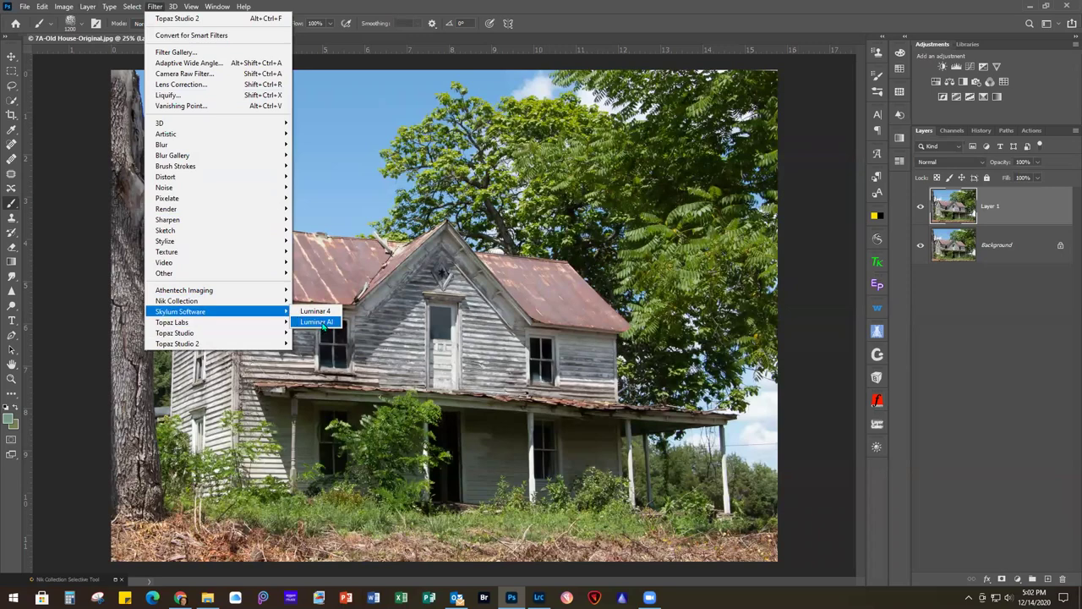
click(322, 324)
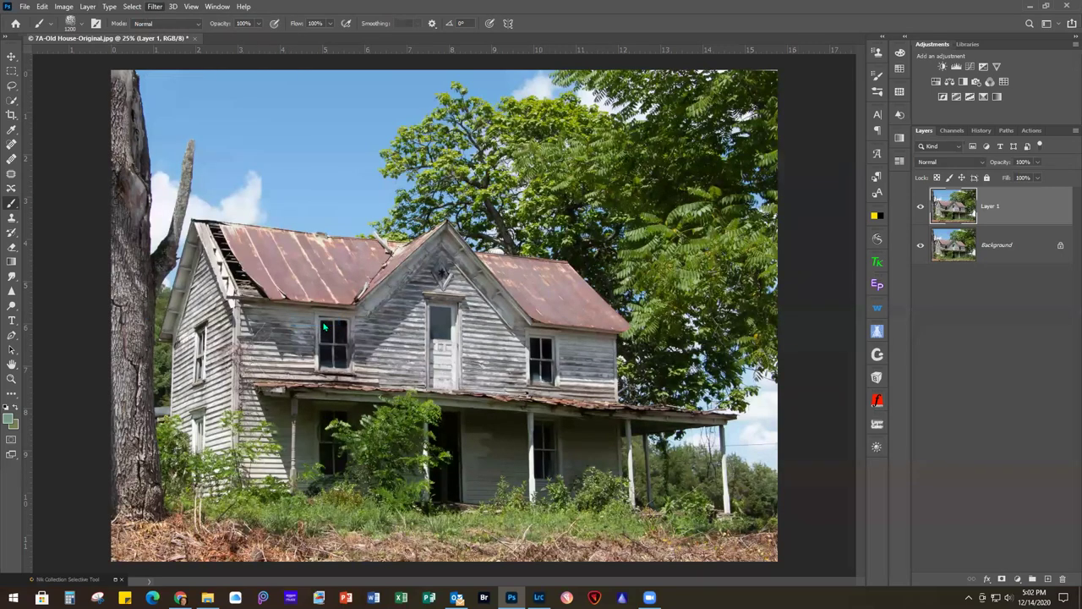
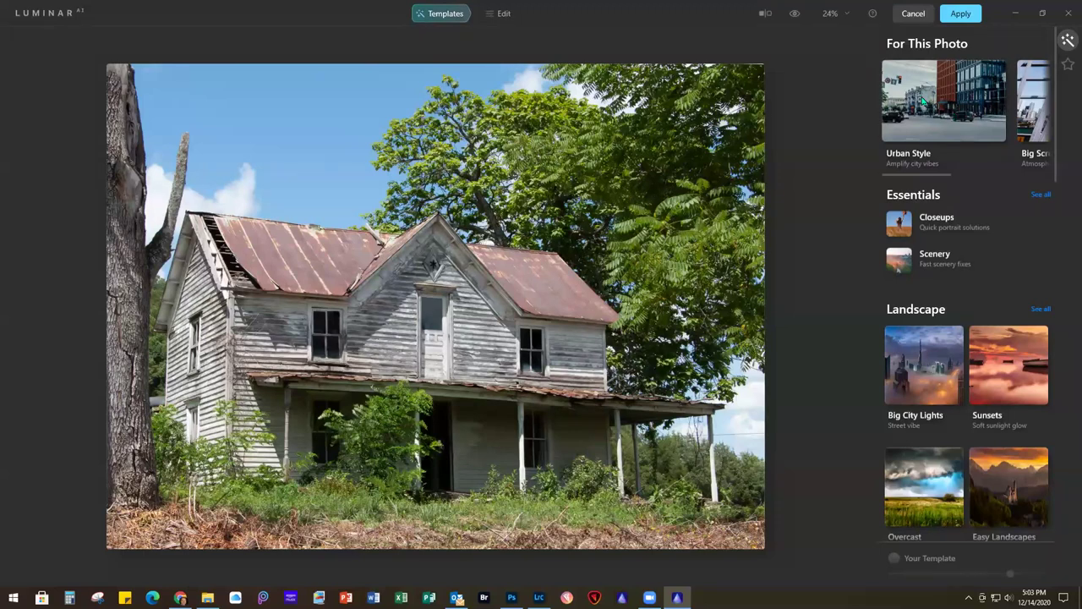
Apply the Melbourne template from the Urban Style collection to the old house photo
click(931, 113)
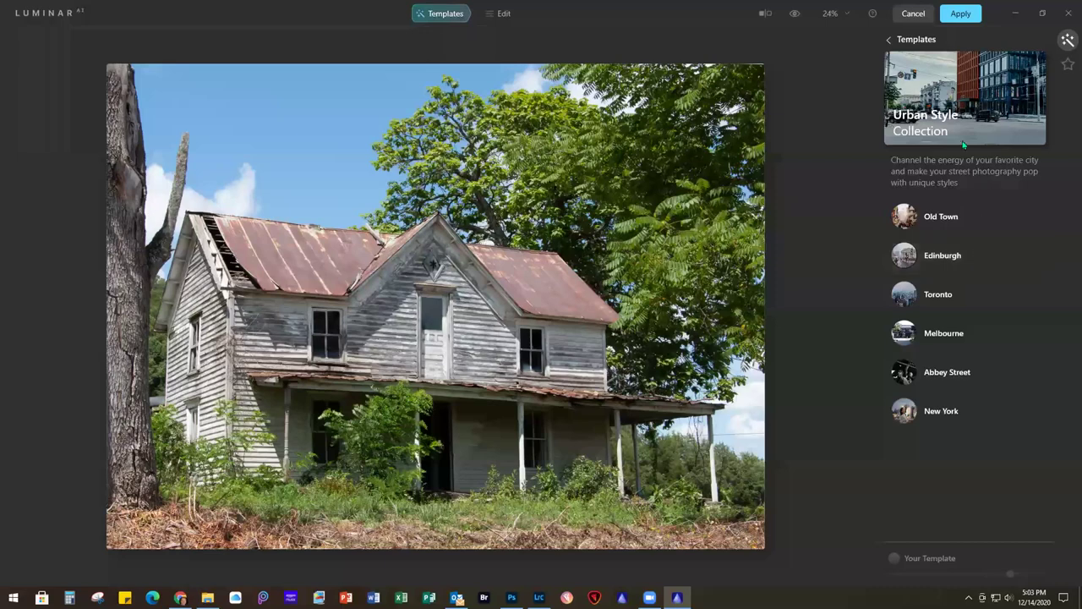
click(955, 337)
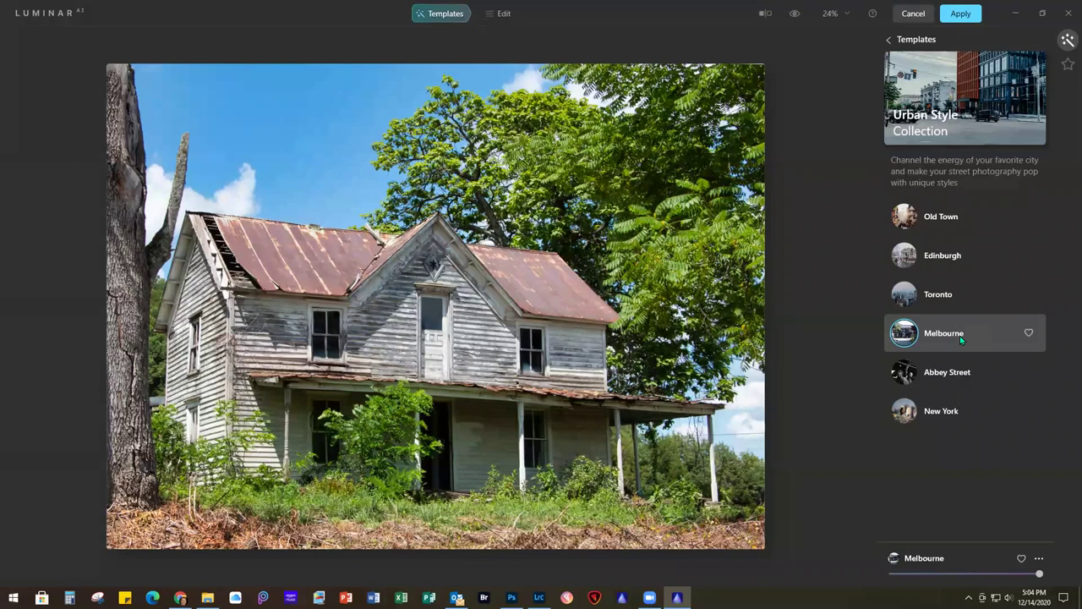
Erase the wire crossing the sky beside the porch's right end, repeating the removal on the remaining pieces around the outer post
click(506, 15)
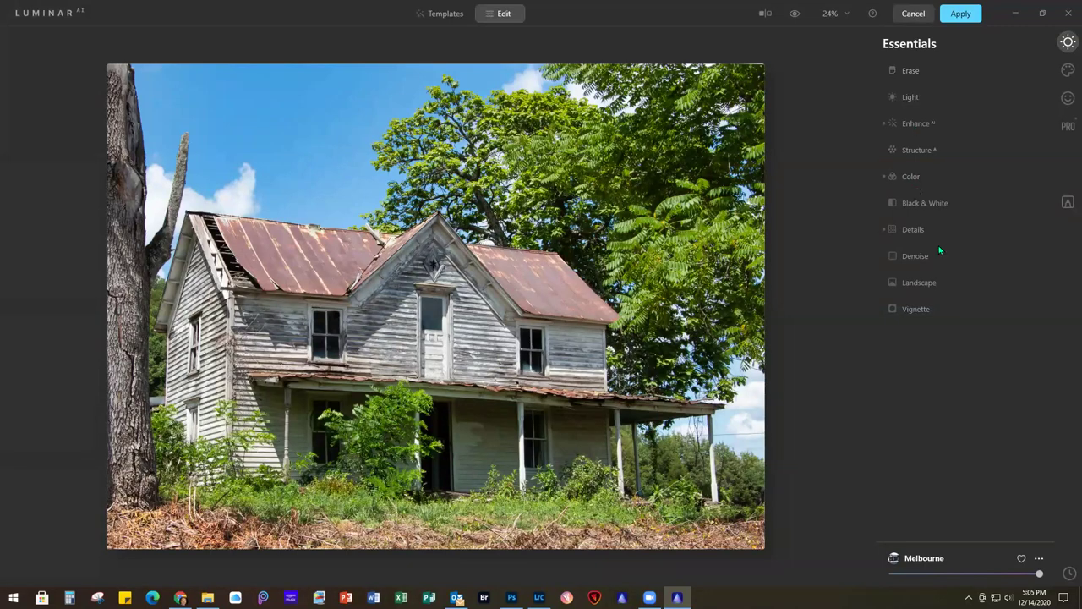
click(938, 75)
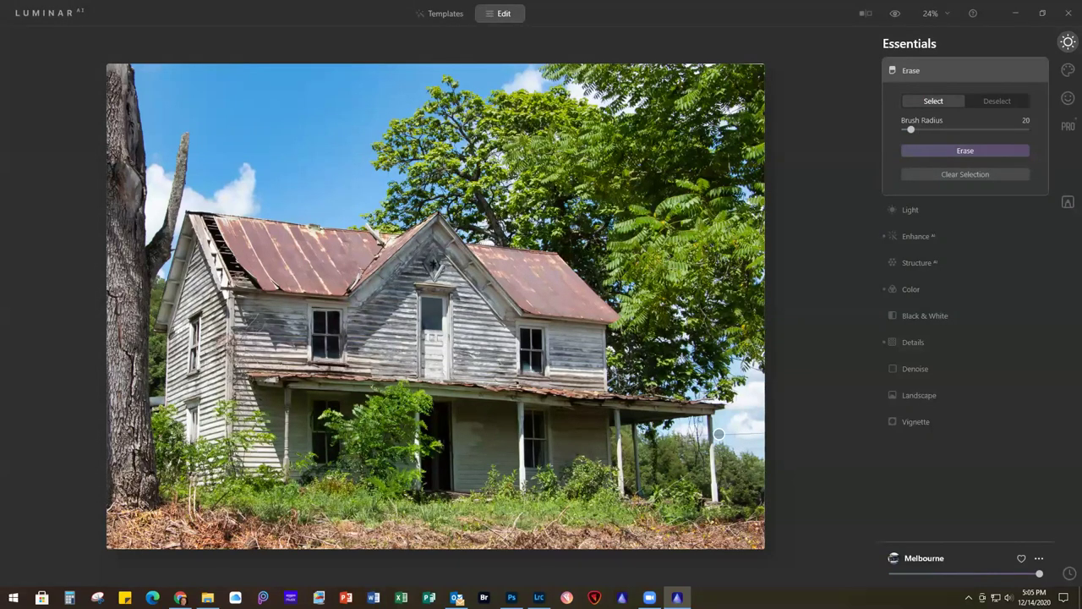
drag(719, 434, 777, 434)
click(967, 152)
click(702, 435)
click(760, 438)
drag(746, 446, 771, 443)
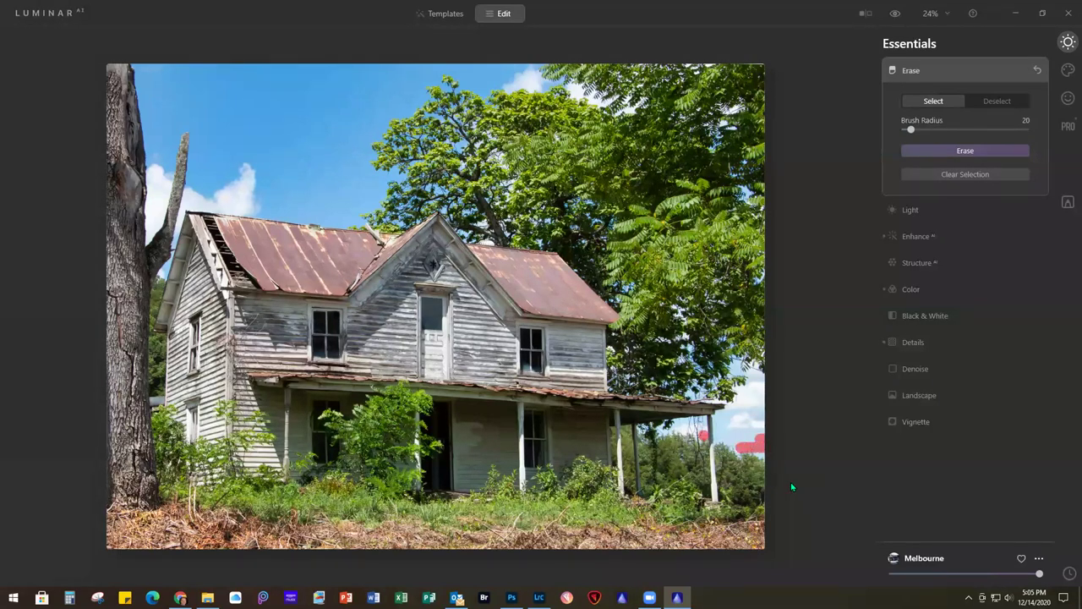
click(970, 154)
Adjust the photo's Light settings: Smart Contrast 28, Highlights -31, Shadows 23 and Whites 21
click(948, 210)
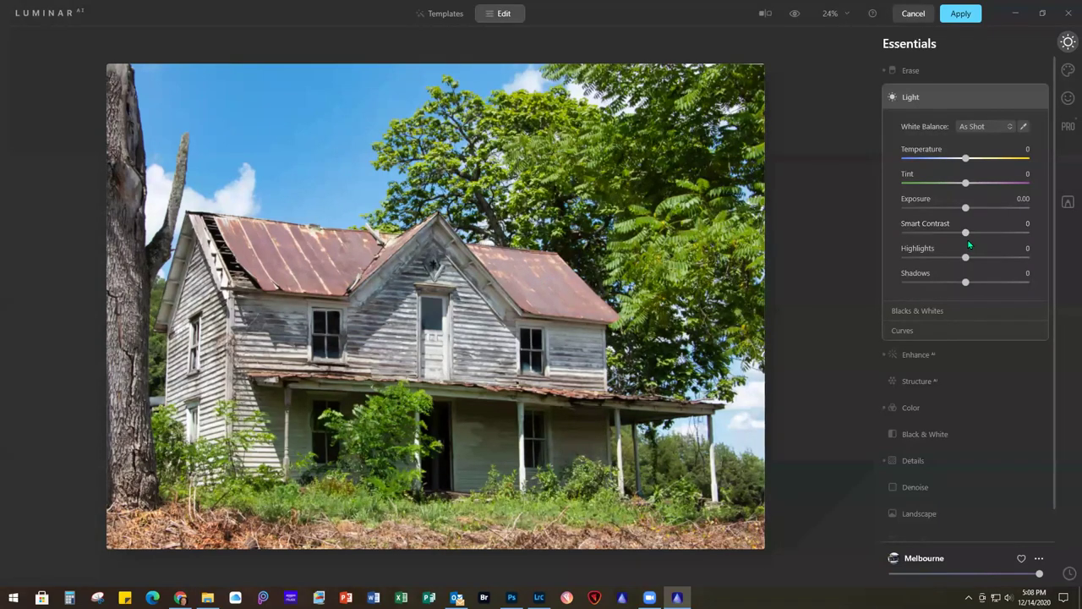
drag(965, 234, 981, 235)
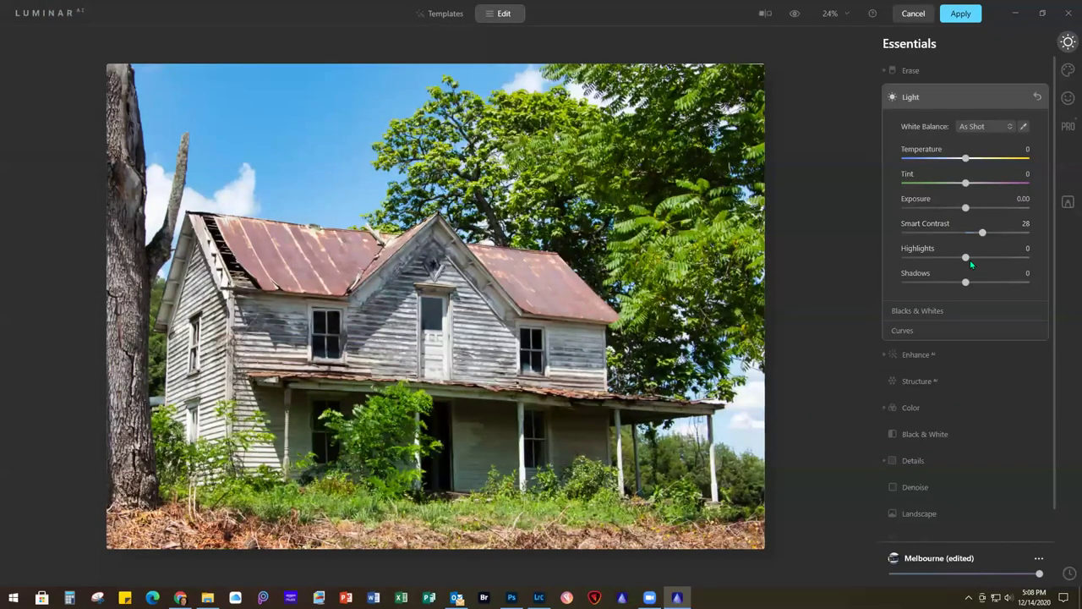
drag(966, 258, 948, 261)
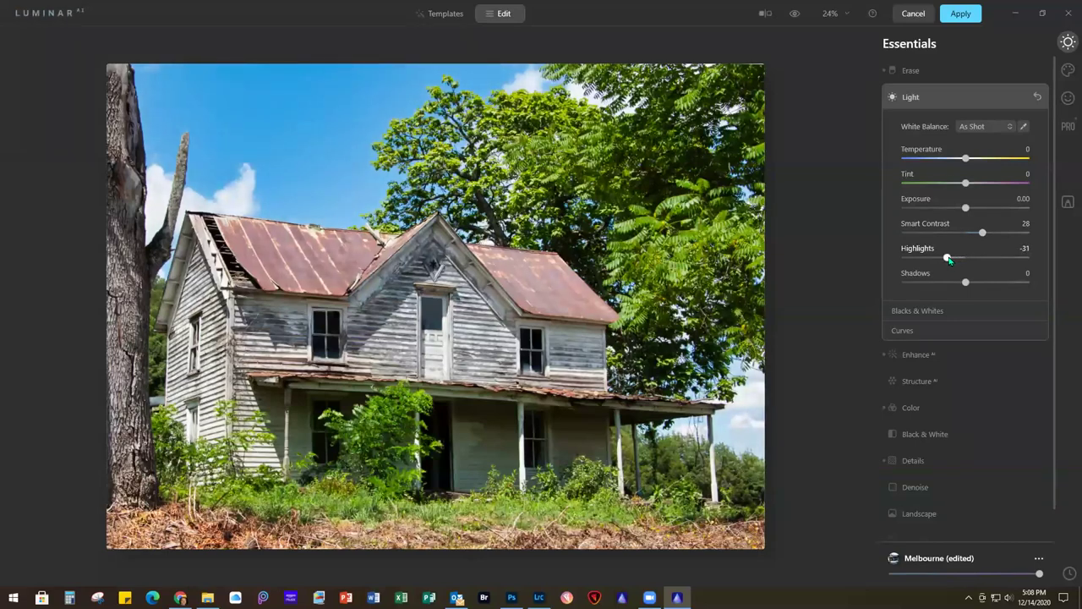
drag(966, 283, 979, 284)
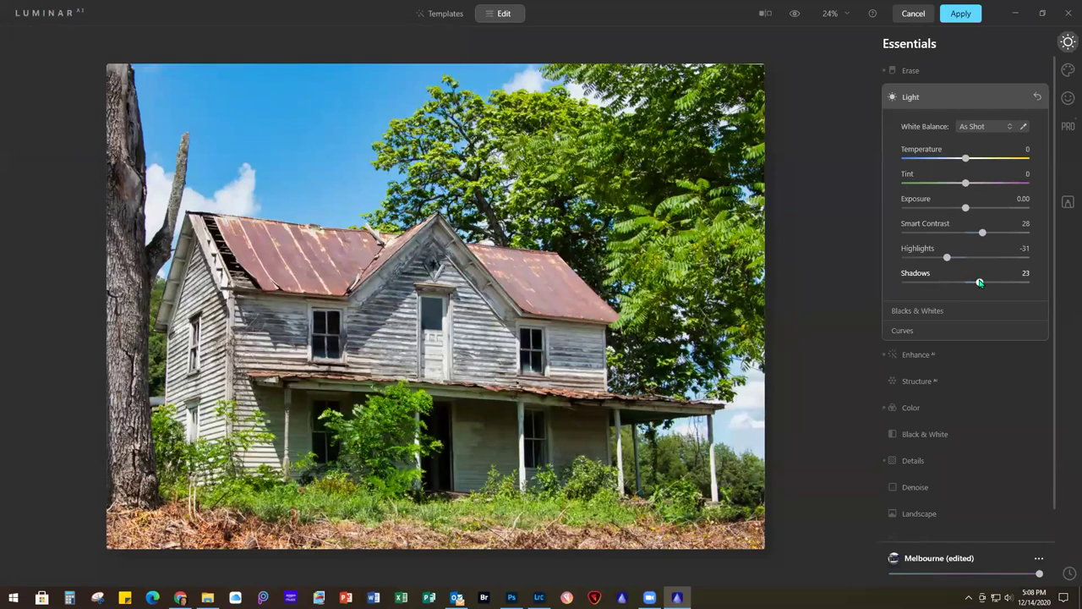
click(922, 311)
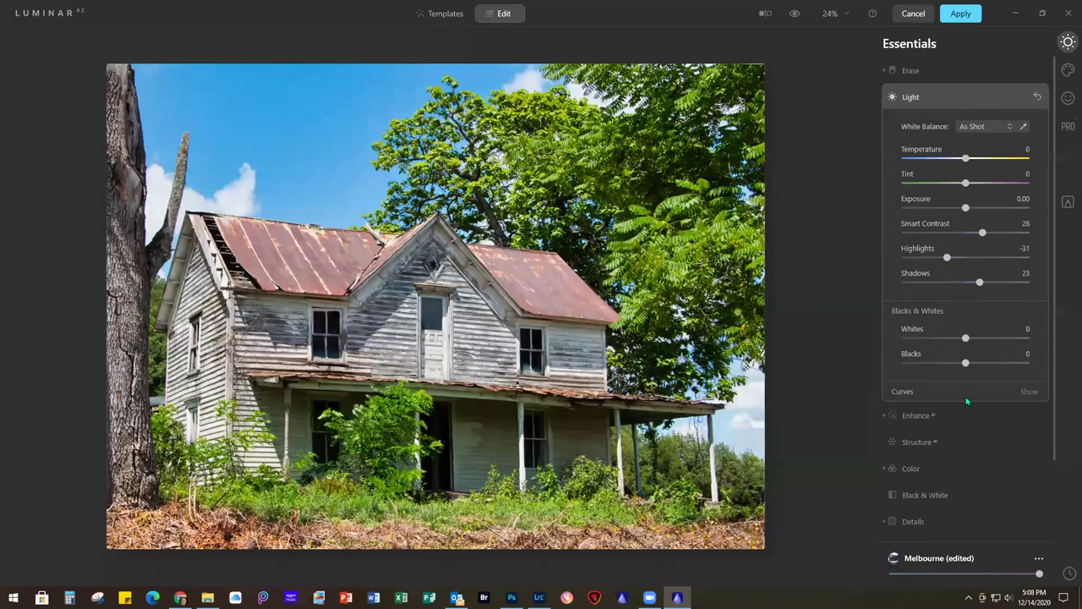
drag(967, 339, 981, 339)
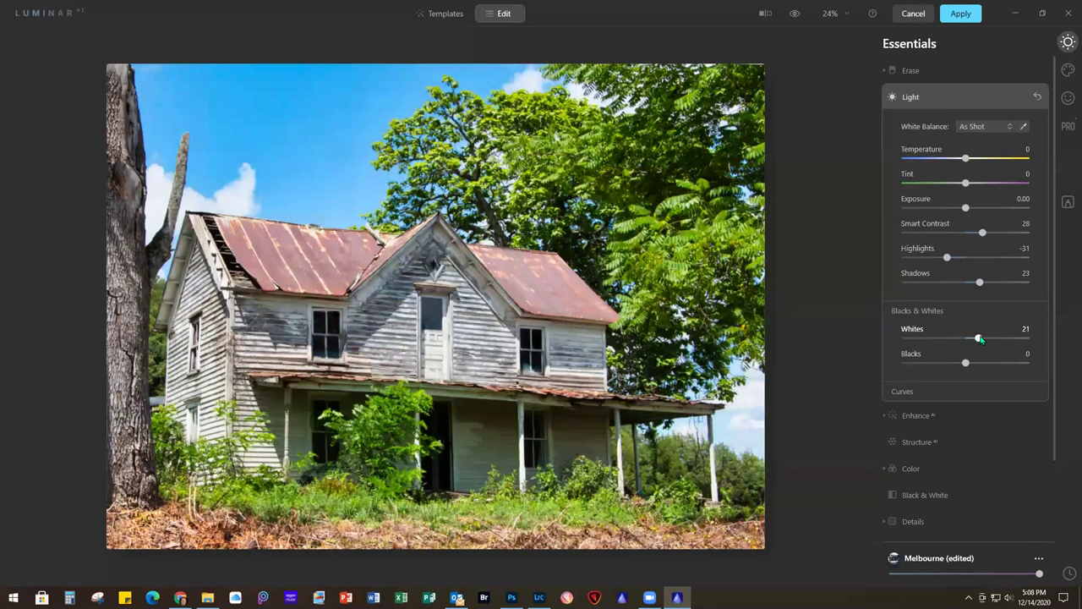
Set the Accent AI amount in Enhance AI to 51
click(957, 418)
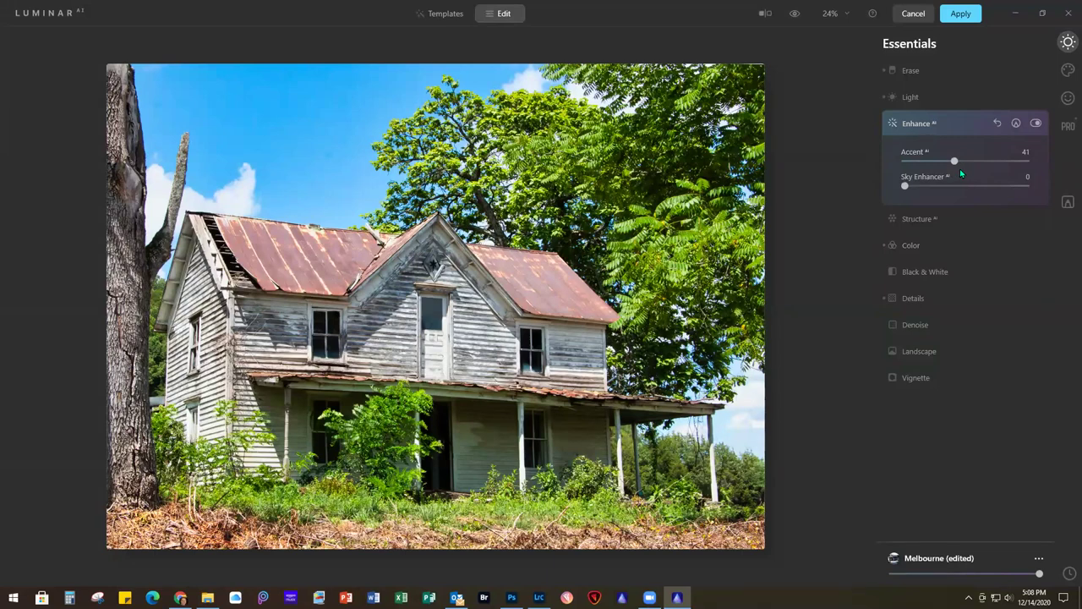
drag(955, 161, 967, 164)
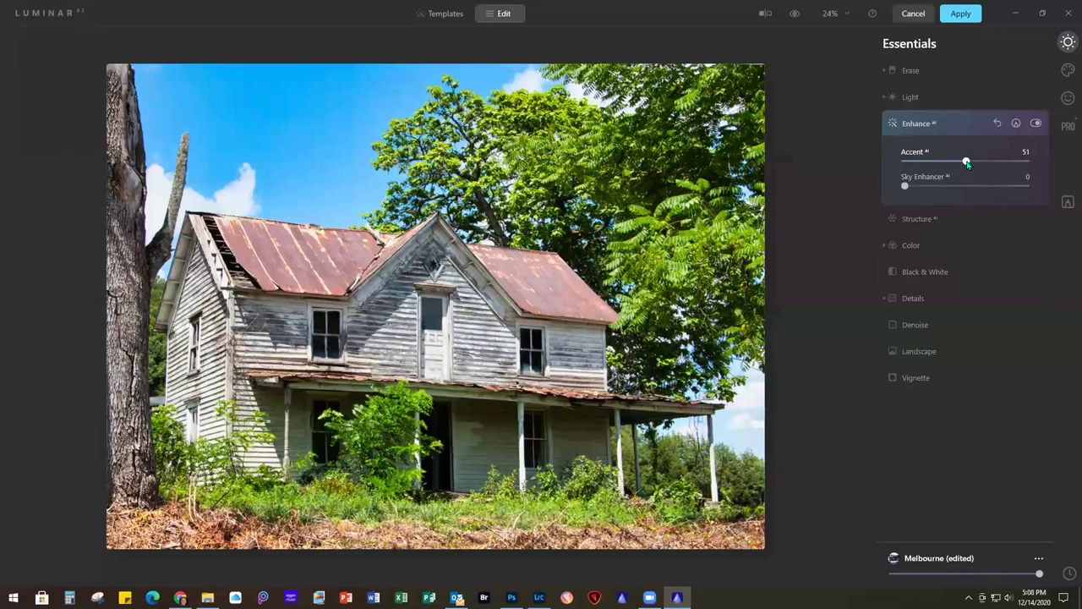
Set the Structure AI amount to 43 and the Color vibrance to 7
click(944, 219)
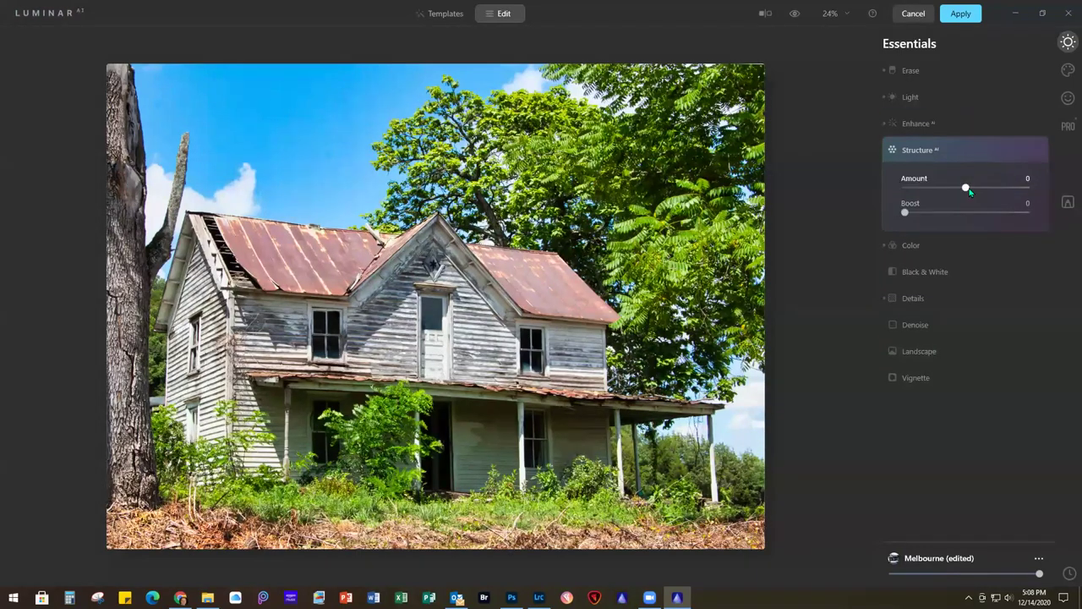
drag(967, 189, 993, 189)
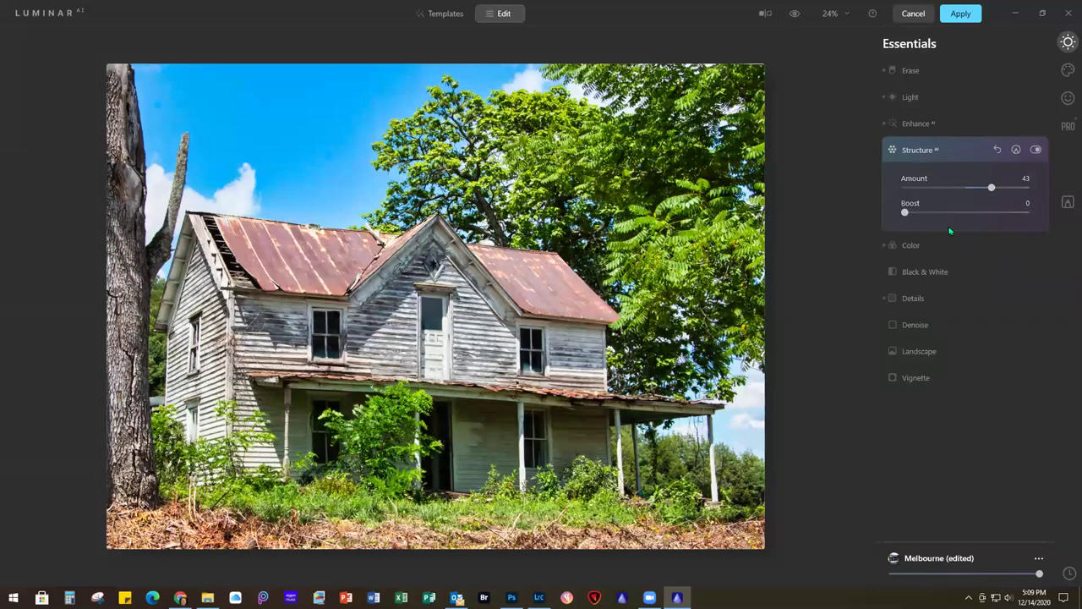
click(912, 246)
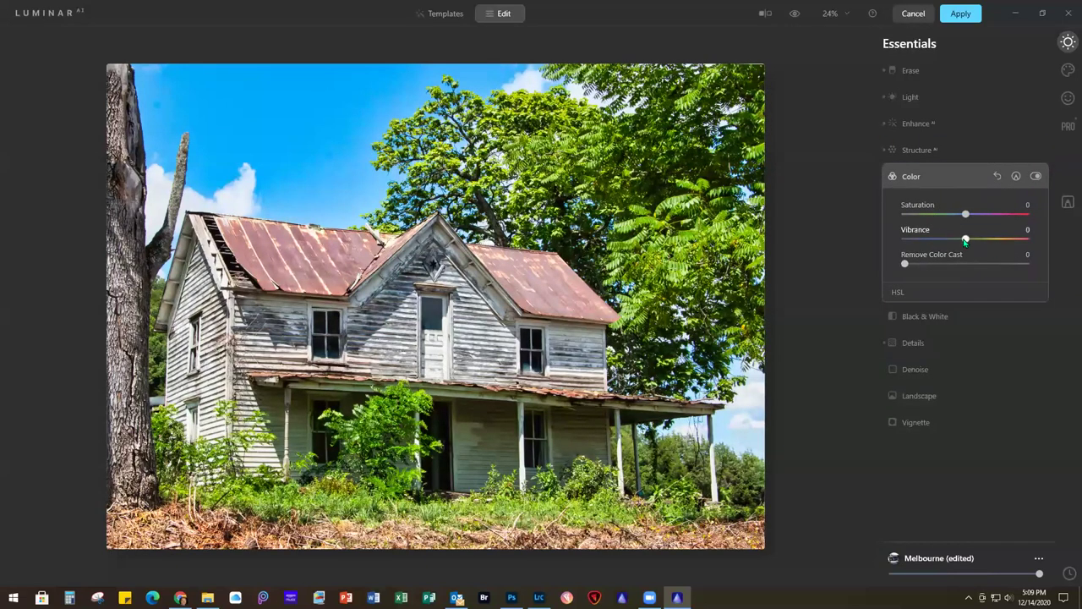
drag(965, 241, 969, 240)
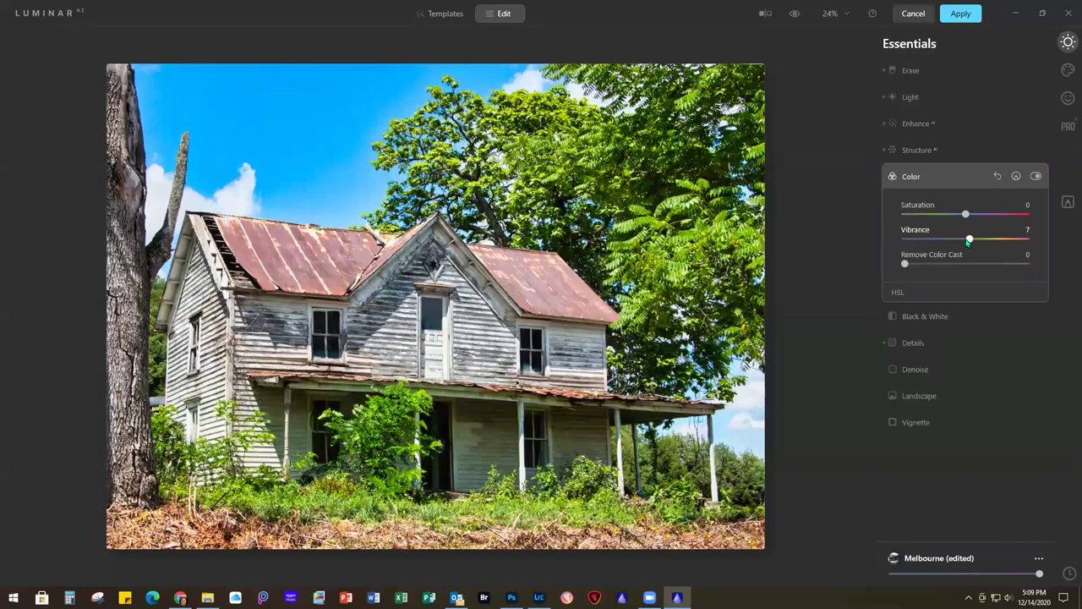
Set Small Details to 15 and Medium Details to 18, and denoise the photo with Luminosity Denoise 66 and Color Denoise 57
click(935, 344)
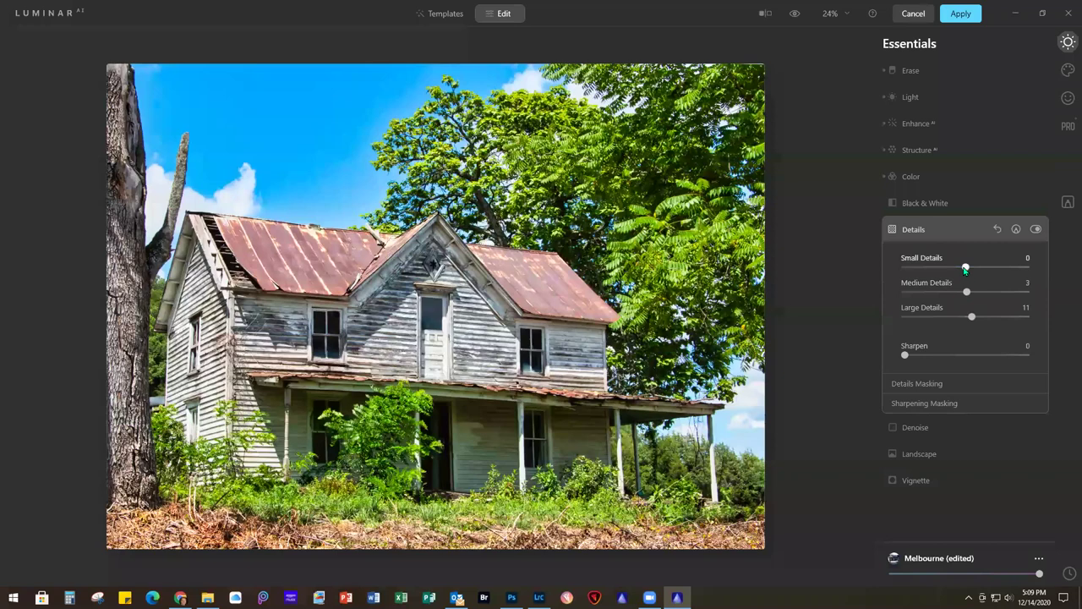
drag(965, 269, 978, 292)
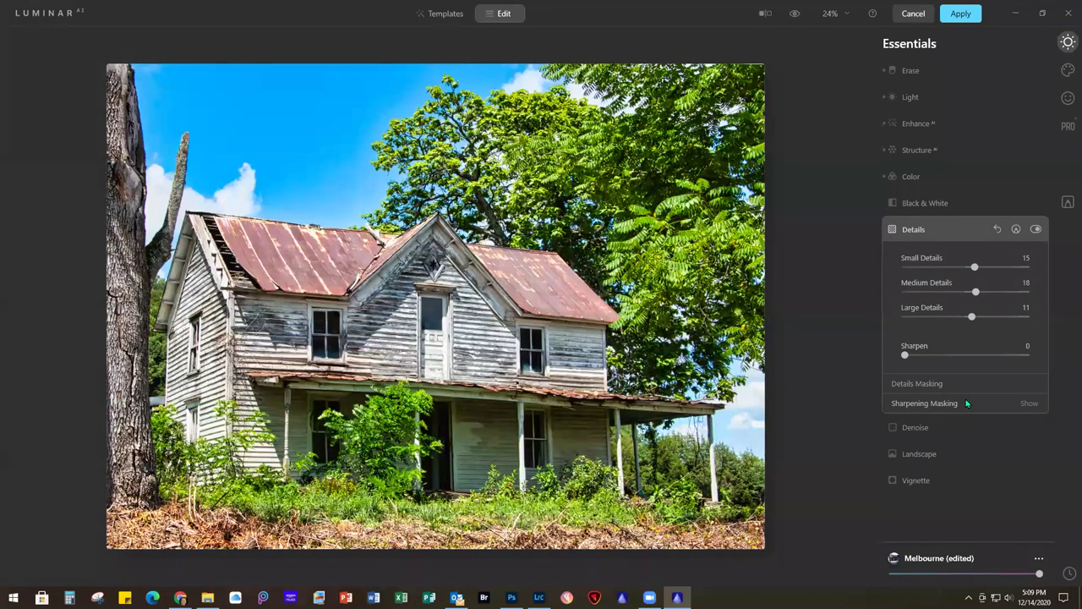
click(926, 429)
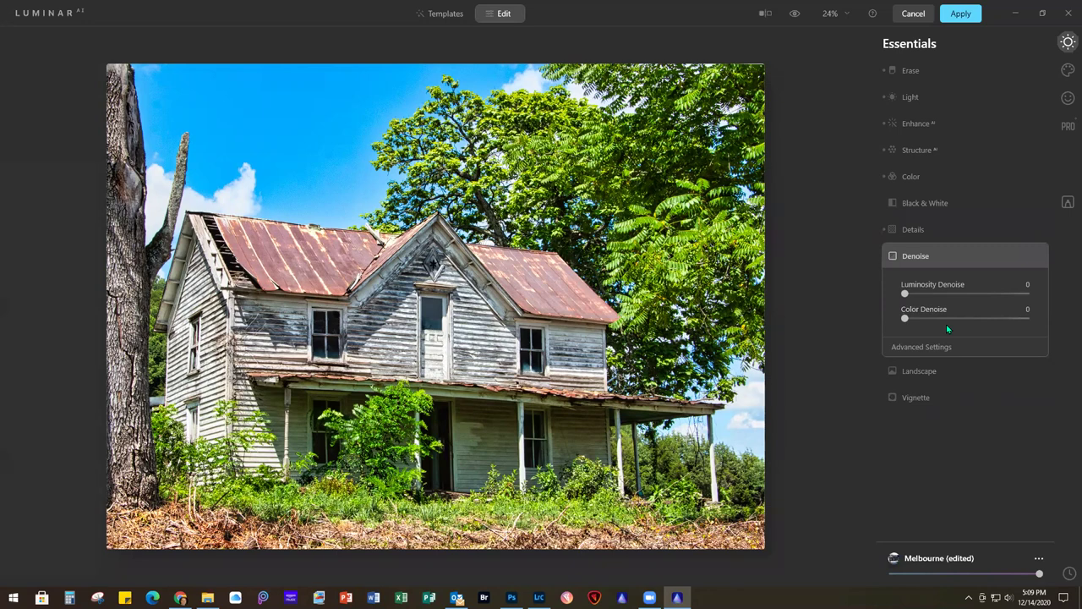
drag(906, 296, 985, 296)
drag(904, 320, 974, 319)
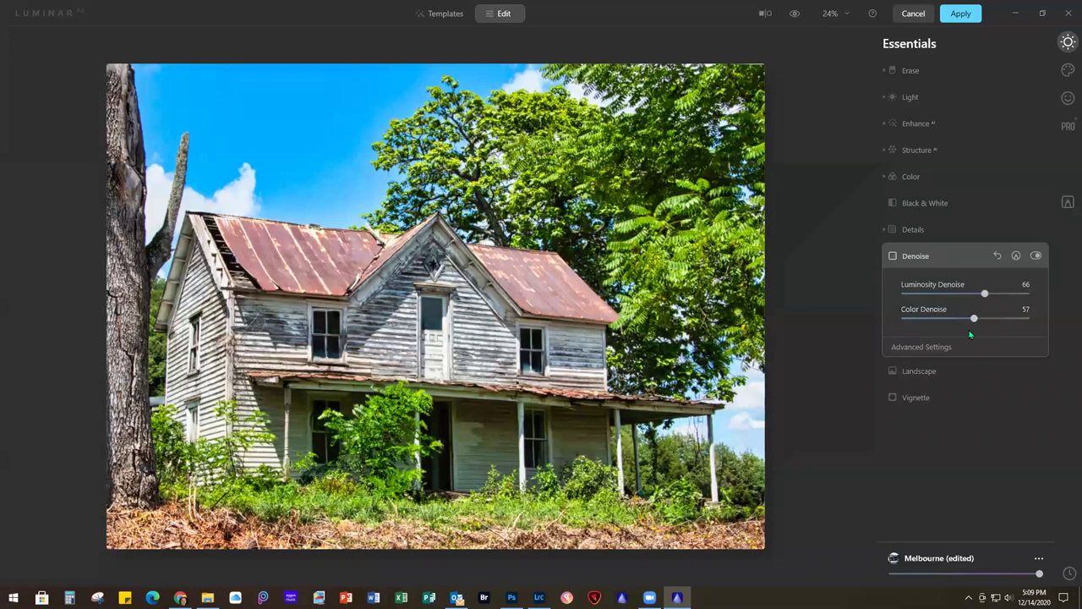
Adjust the Landscape settings: Dehaze 5, Foliage Enhancer 6 and a slightly lower Foliage Hue
click(956, 372)
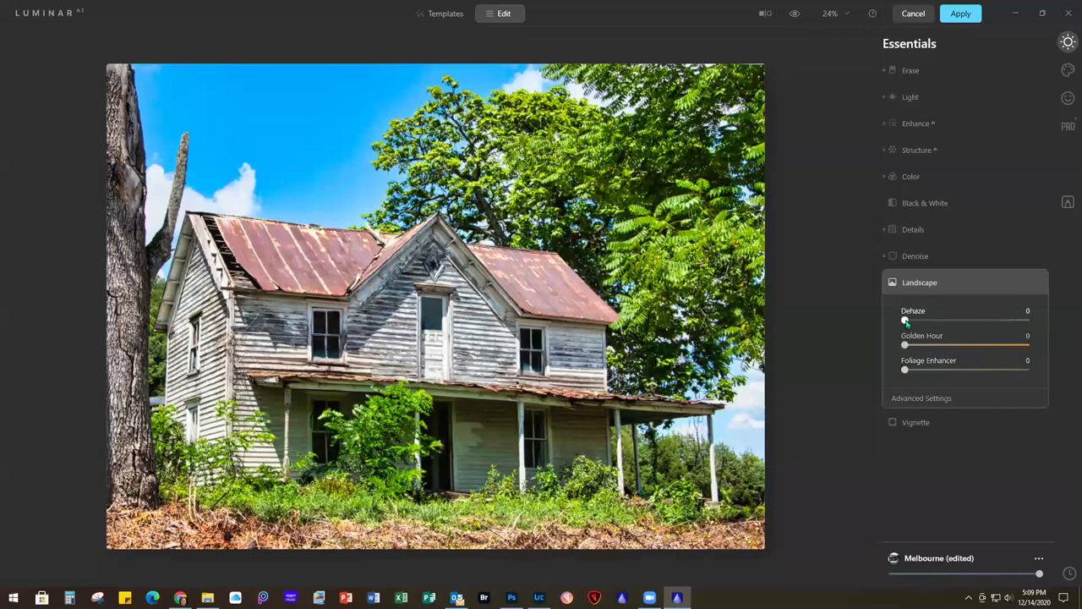
drag(907, 322, 912, 323)
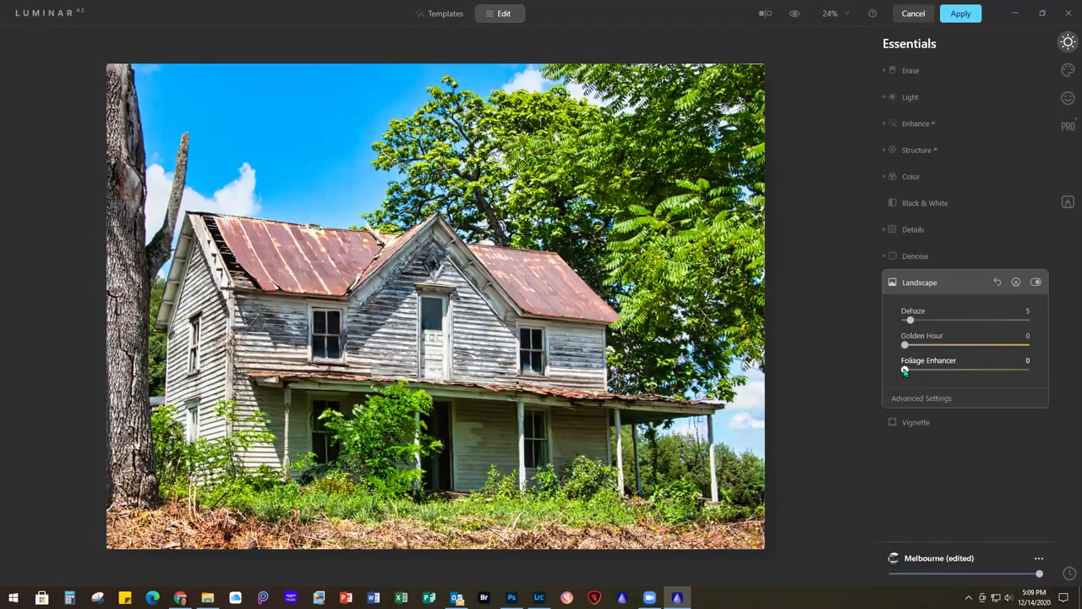
drag(905, 371, 912, 371)
click(920, 399)
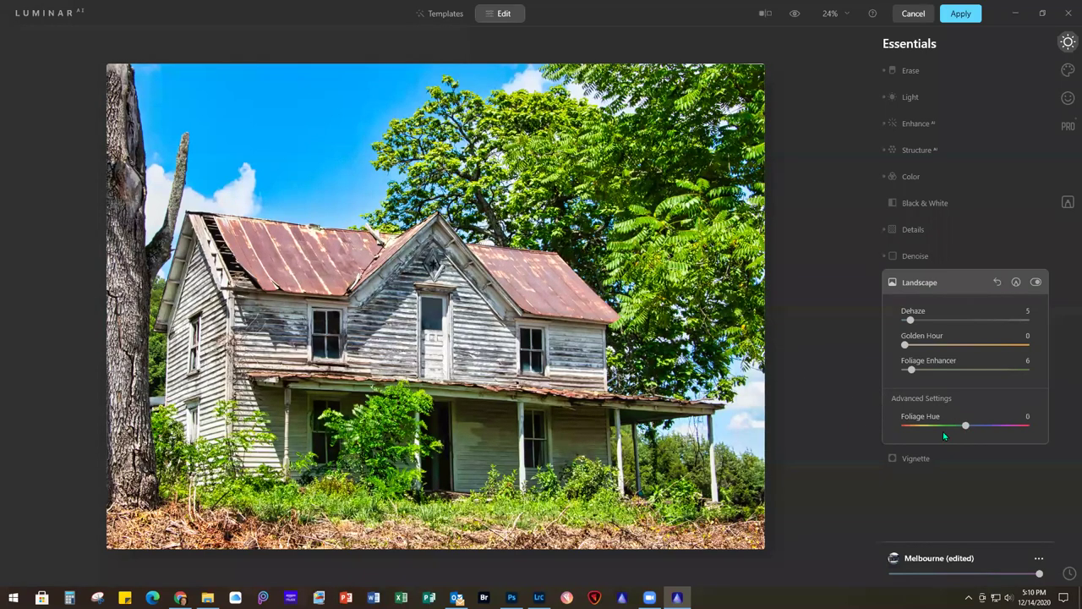
drag(965, 426, 960, 426)
Replace the sky above the house with the Blue Sky 2 preset using Sky AI
click(1066, 72)
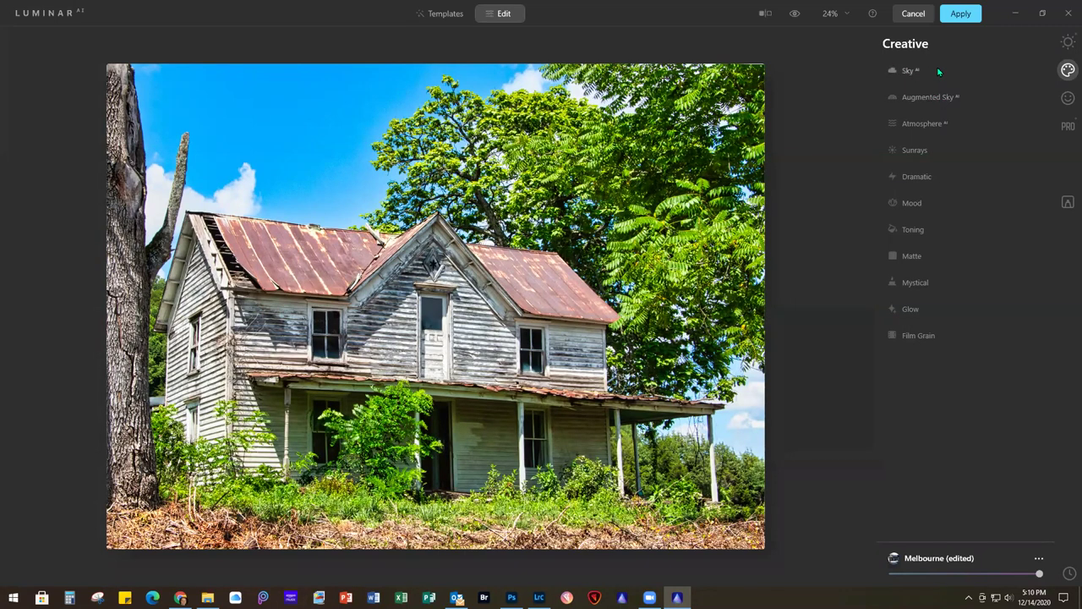
click(939, 71)
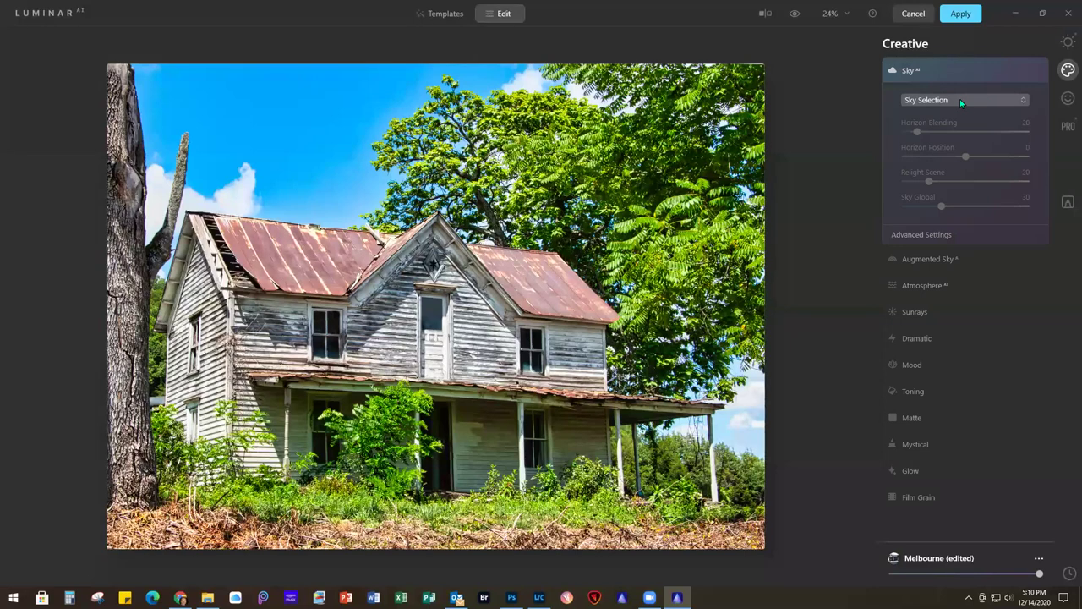
click(960, 99)
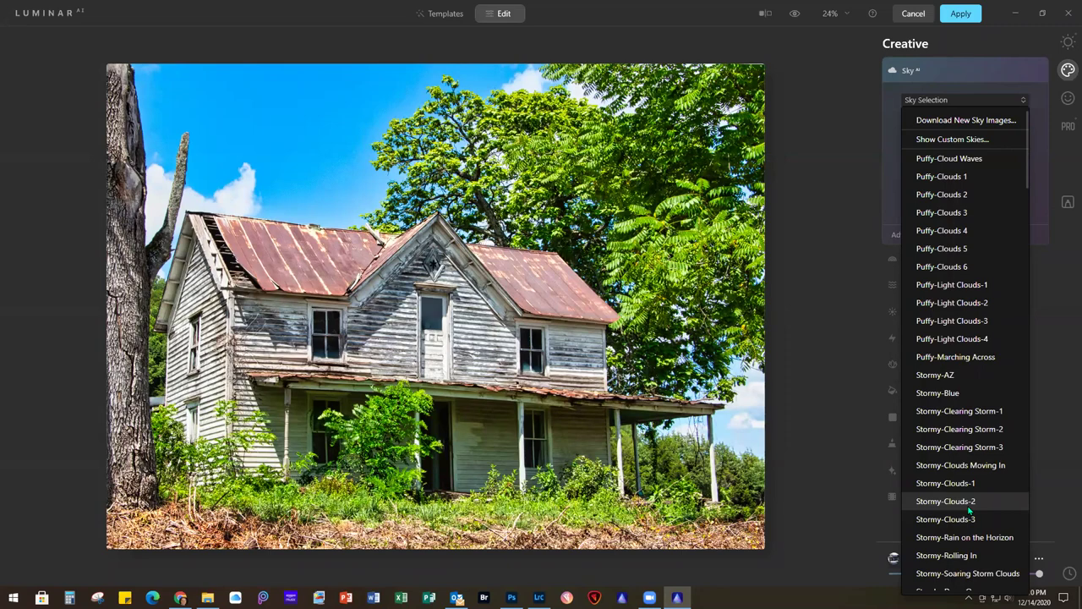
scroll(970, 510, down, 20)
scroll(970, 510, down, 20)
scroll(970, 510, down, 3)
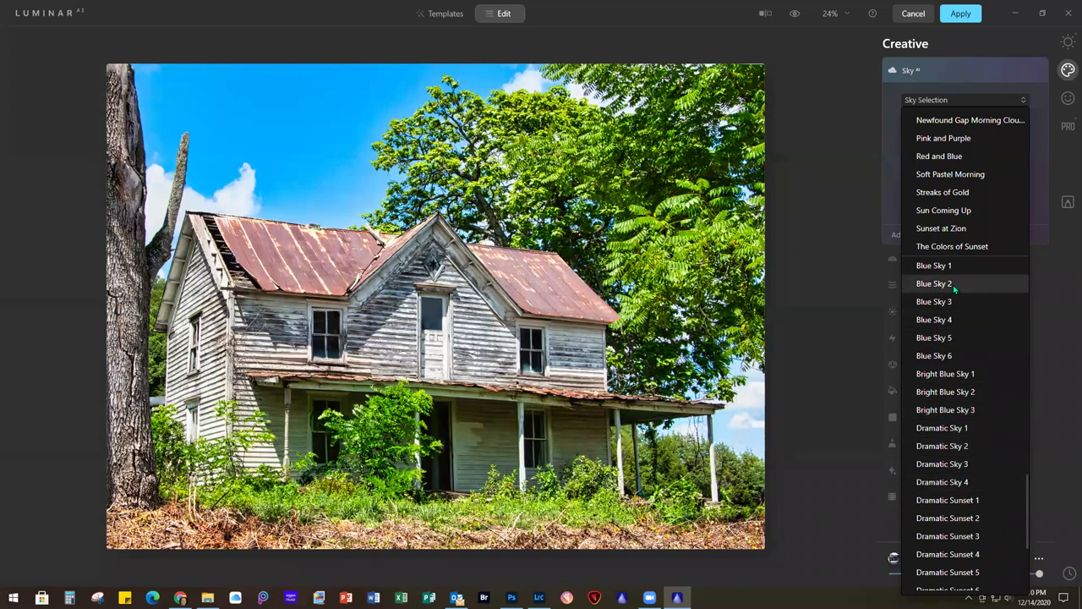
click(924, 284)
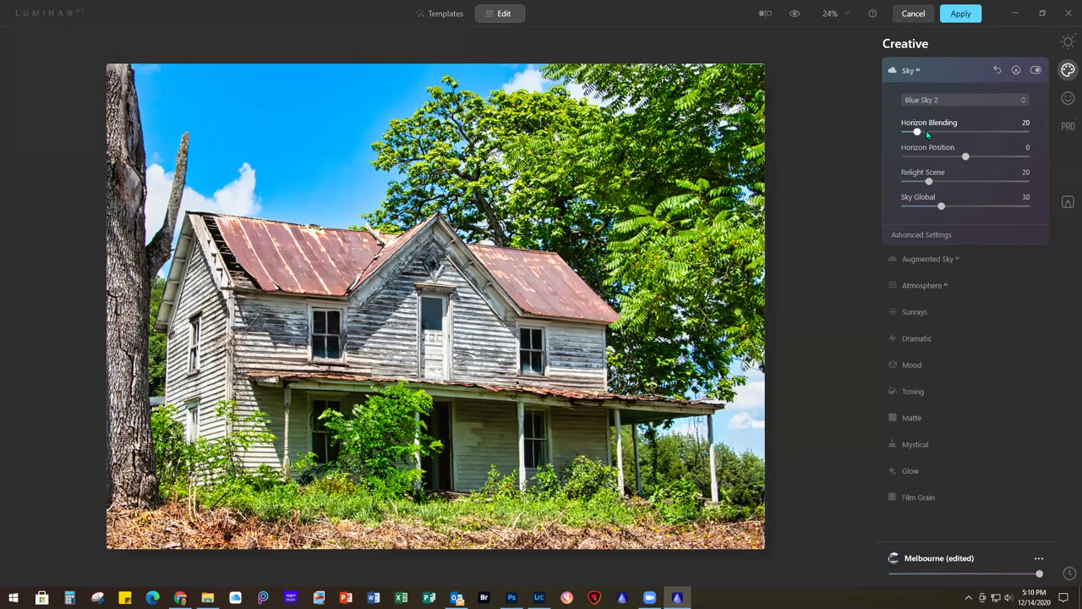
Set the sky's Horizon Position to -10, Relight Scene to 22 and Atmospheric Haze to 10, and slightly raise Sky Temperature and Sky Exposure
drag(969, 158, 959, 161)
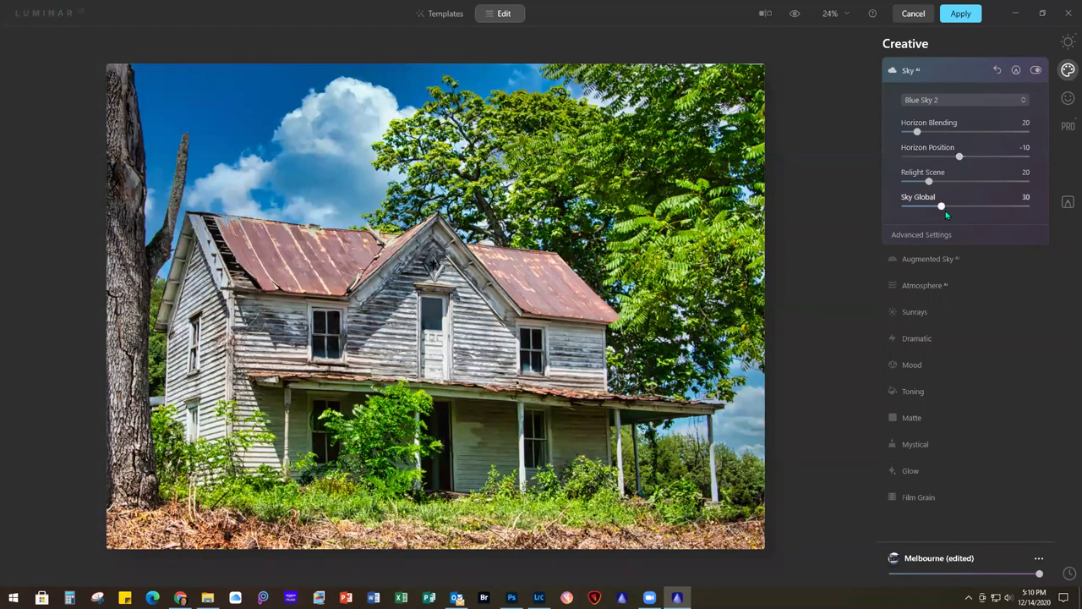
drag(931, 184, 933, 182)
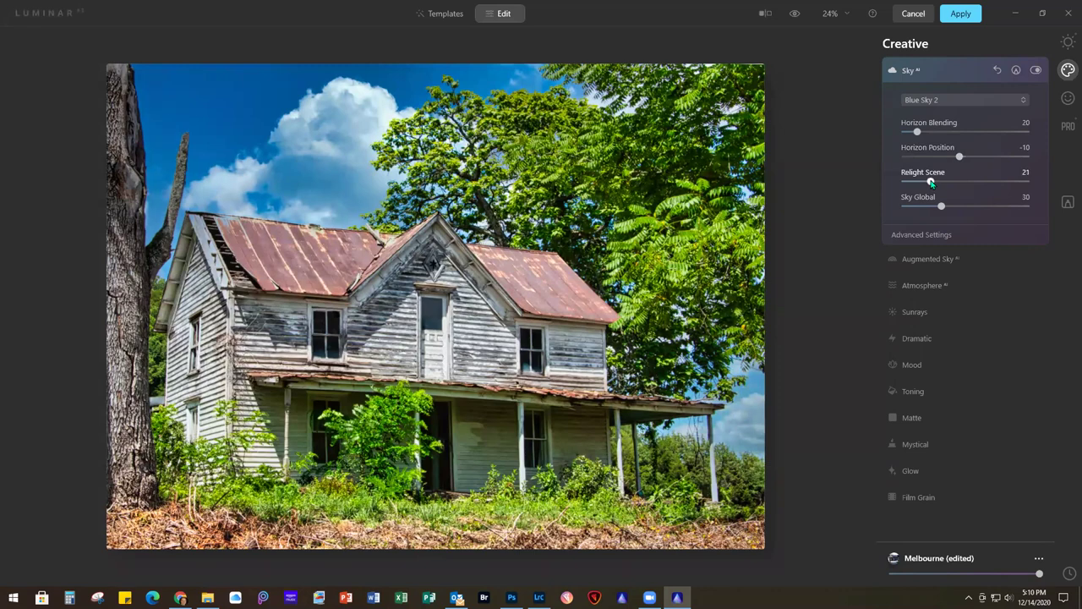
click(952, 234)
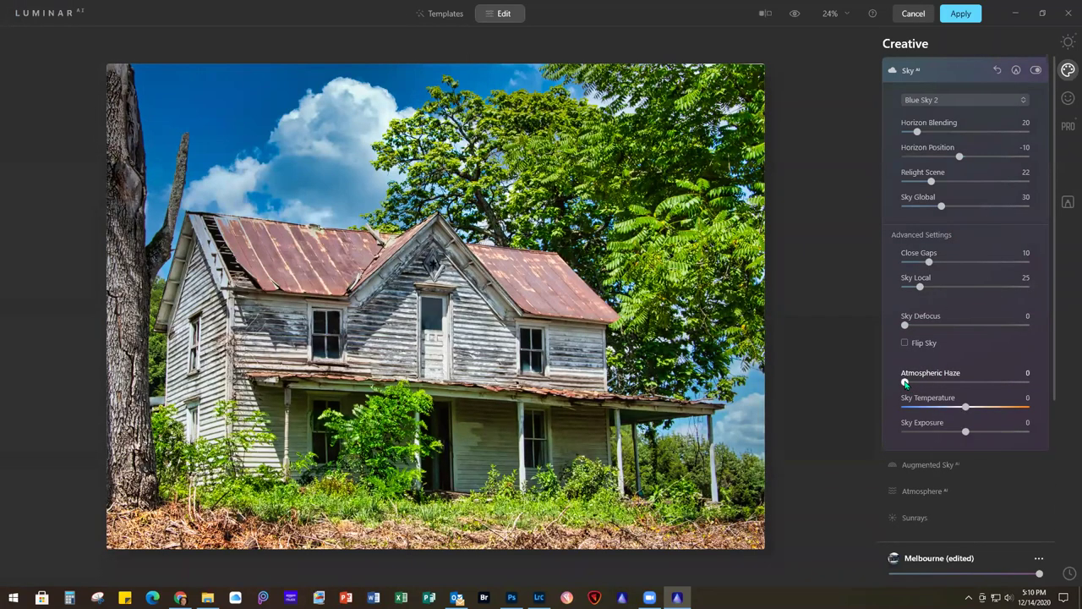
drag(905, 383, 918, 383)
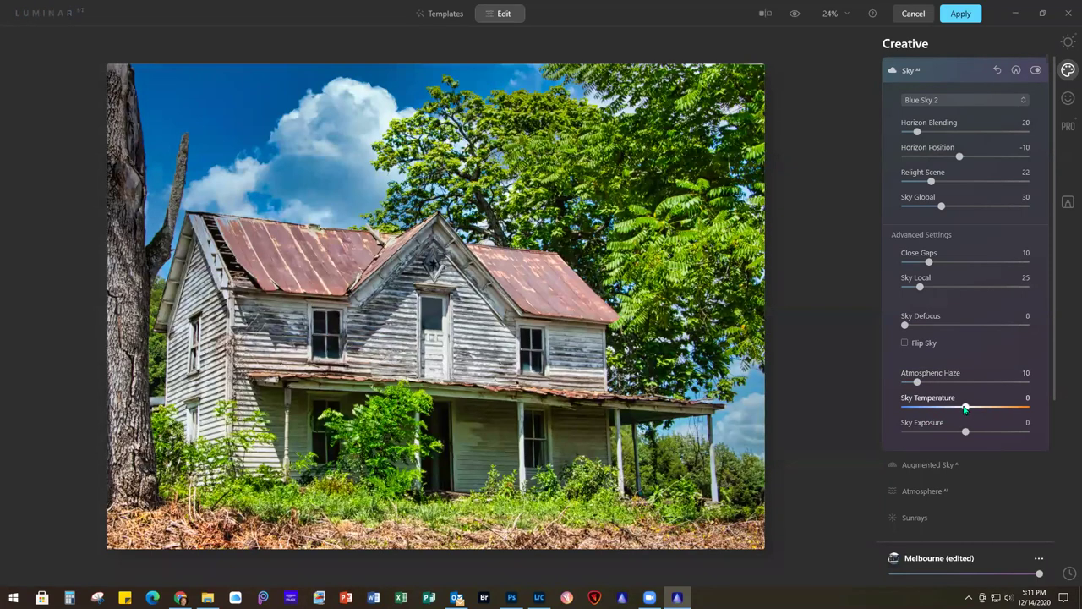
drag(966, 409, 968, 409)
drag(967, 434, 974, 433)
Set Supercontrast to Highlights Contrast 25, Midtones Contrast 28 and Shadows Contrast 29
click(1067, 126)
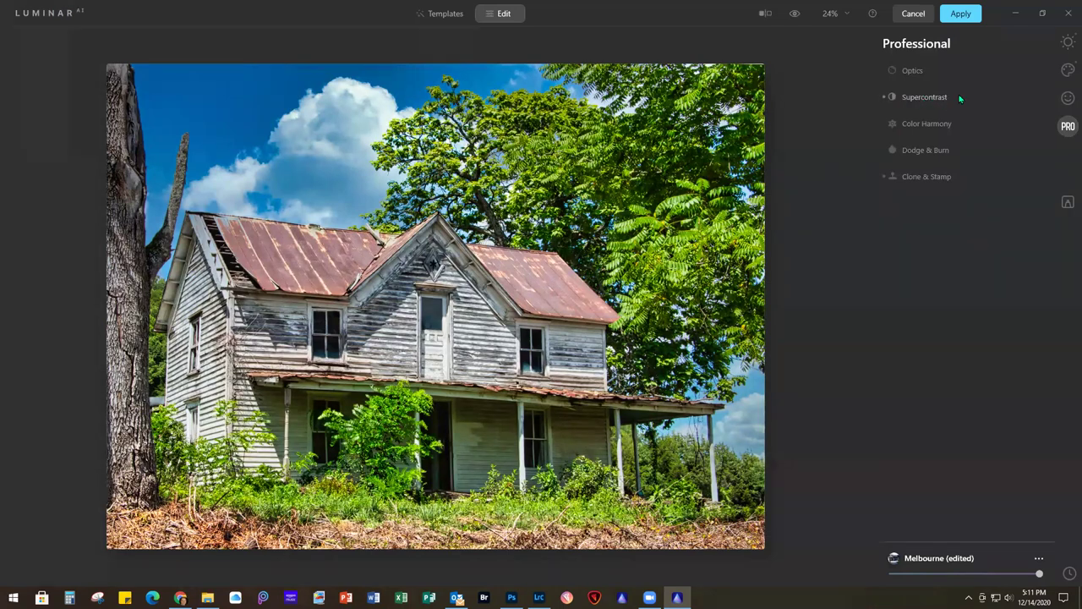
click(959, 98)
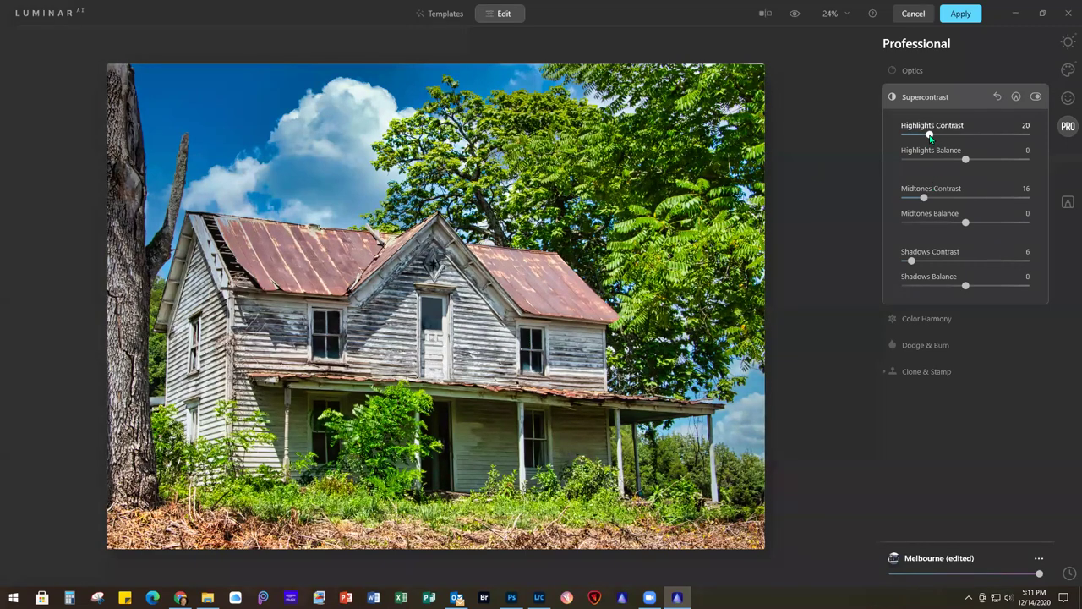
drag(931, 138, 935, 135)
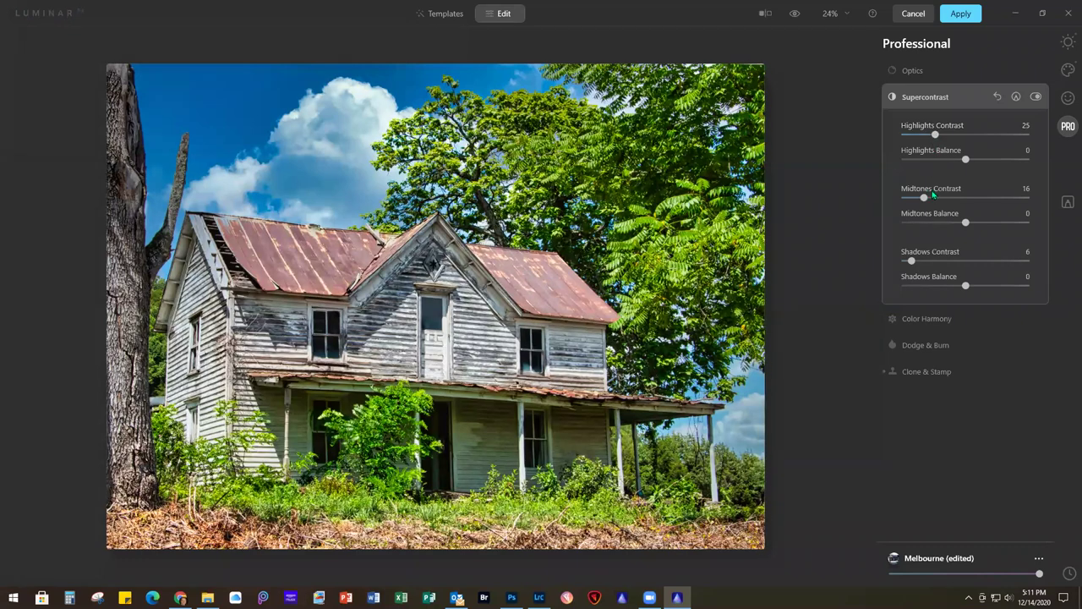
drag(927, 199, 938, 198)
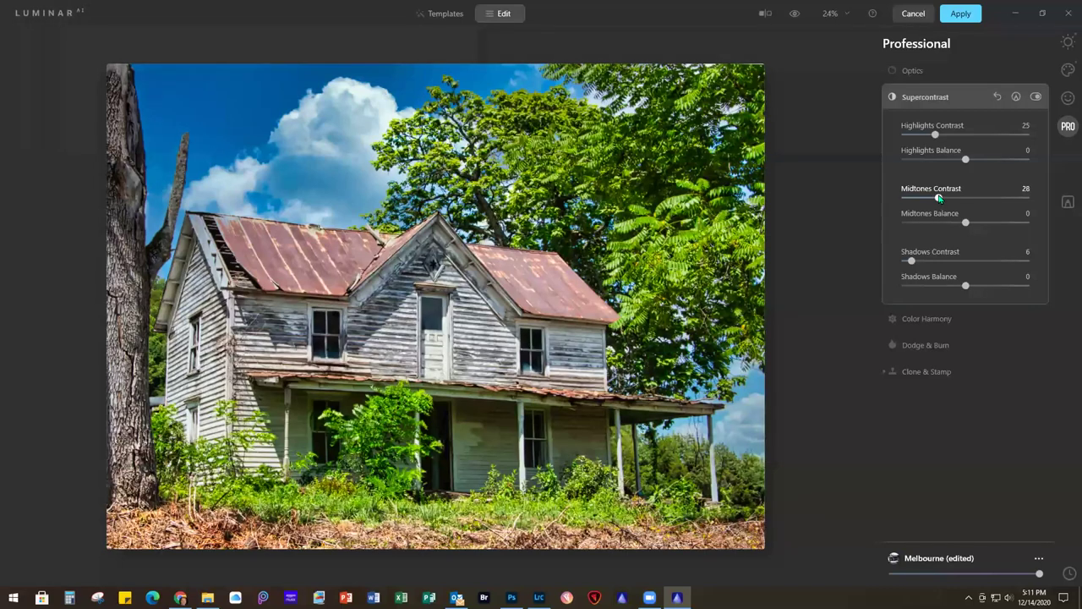
drag(911, 262, 940, 266)
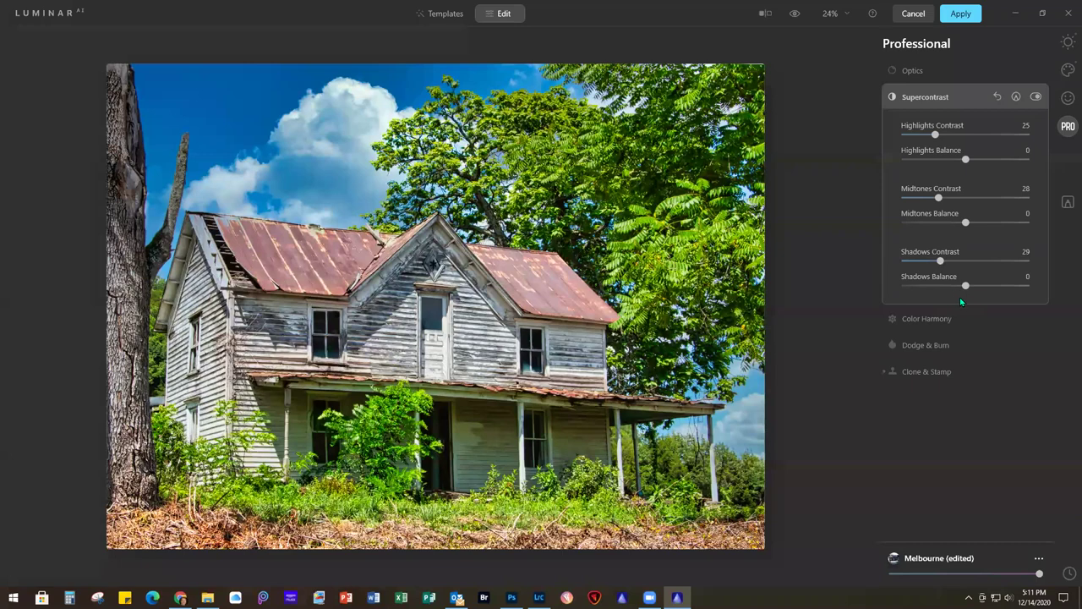
Darken the photo's edges with a vignette amount of -42
click(1068, 43)
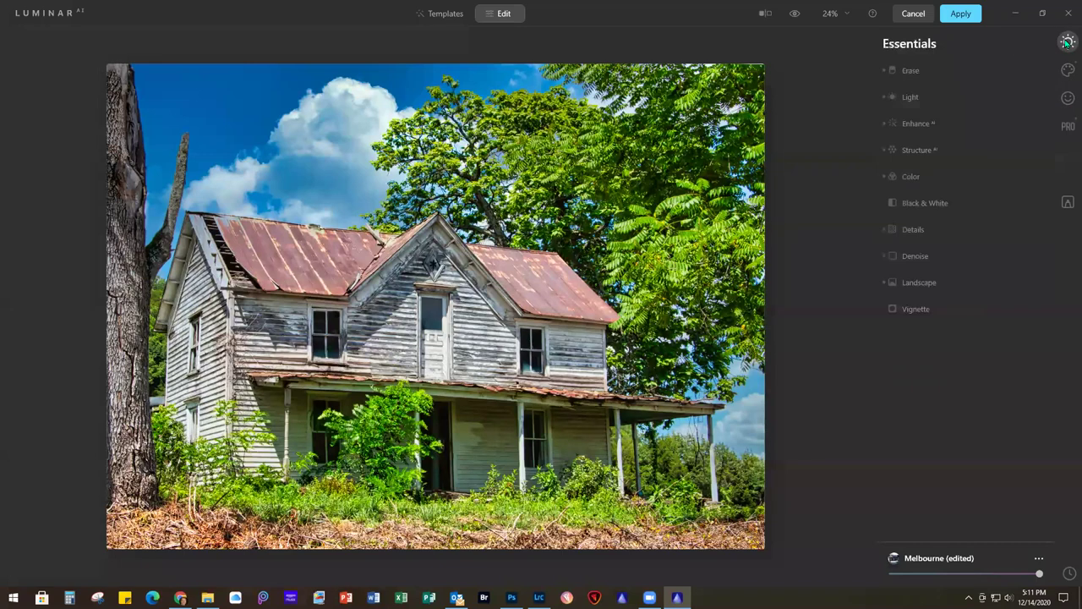
click(915, 309)
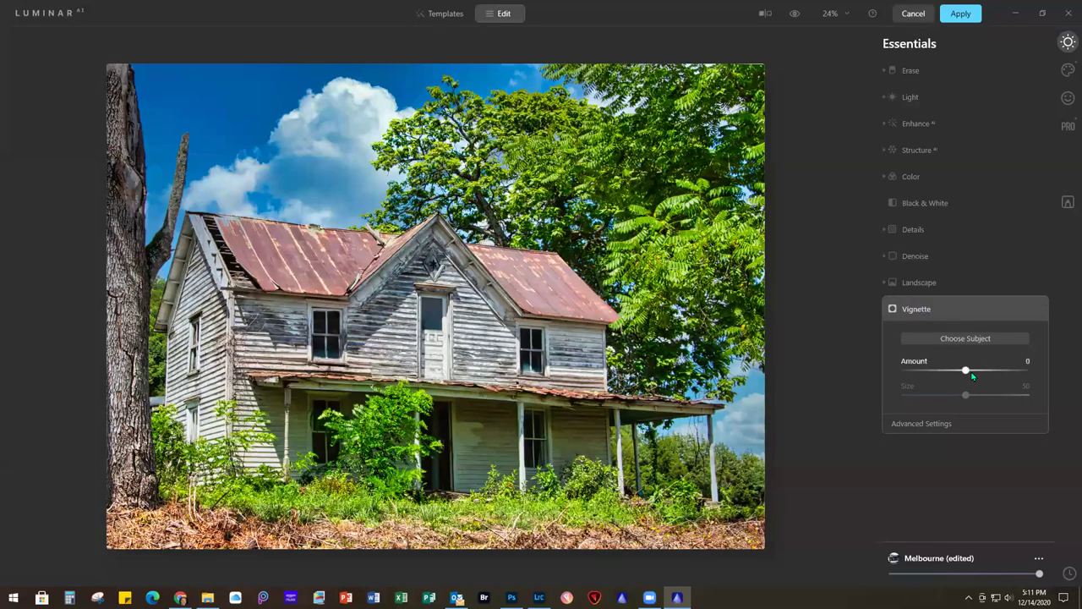
drag(967, 370, 940, 370)
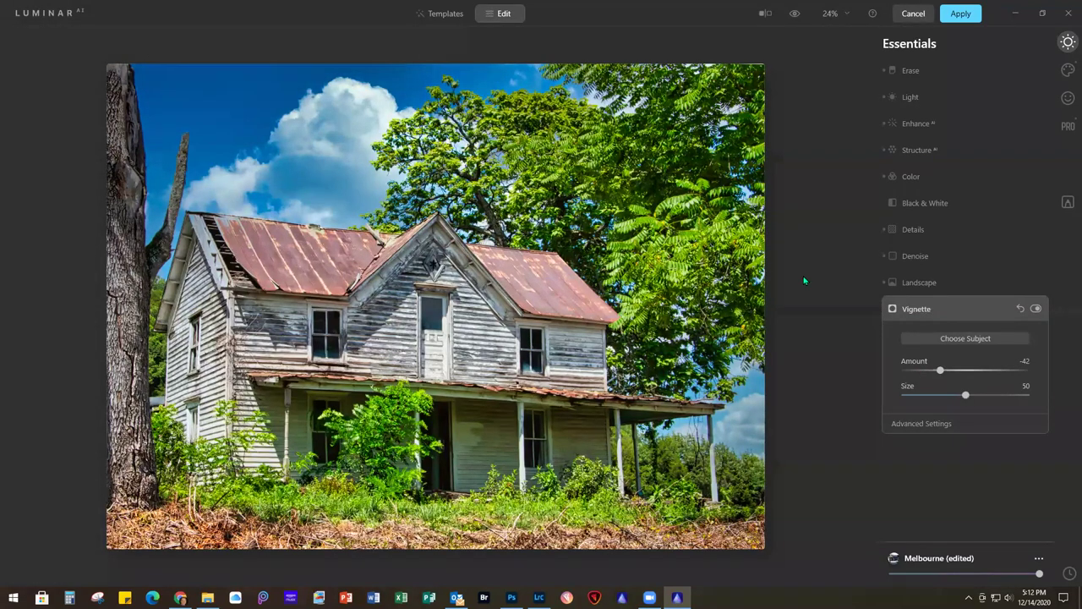
Apply the Luminar AI edits to the Photoshop layer and compare it with the original by hiding and reshowing the edited layer
click(969, 17)
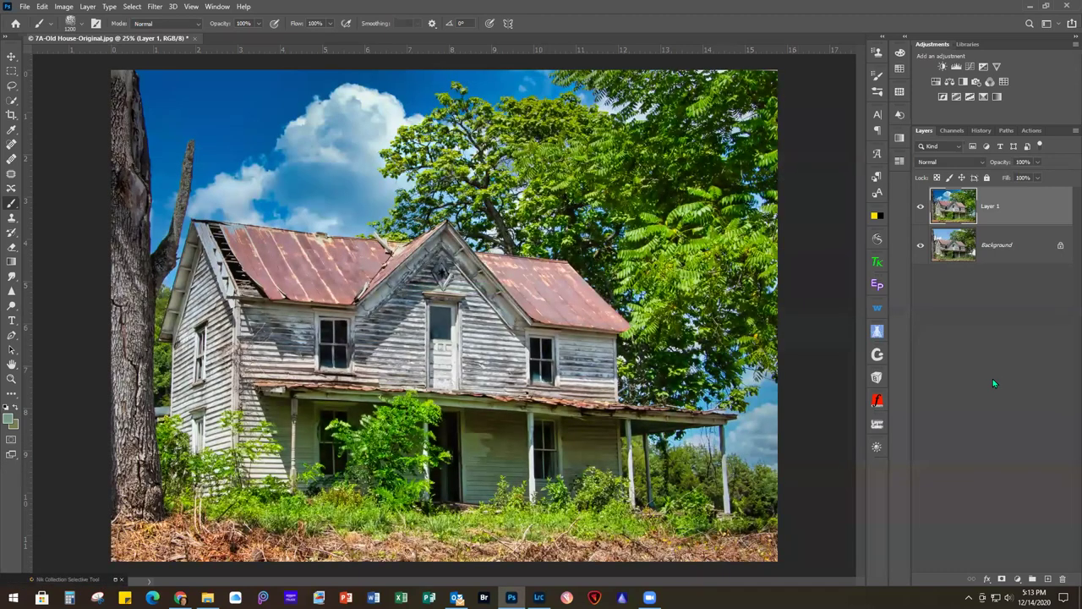
click(921, 206)
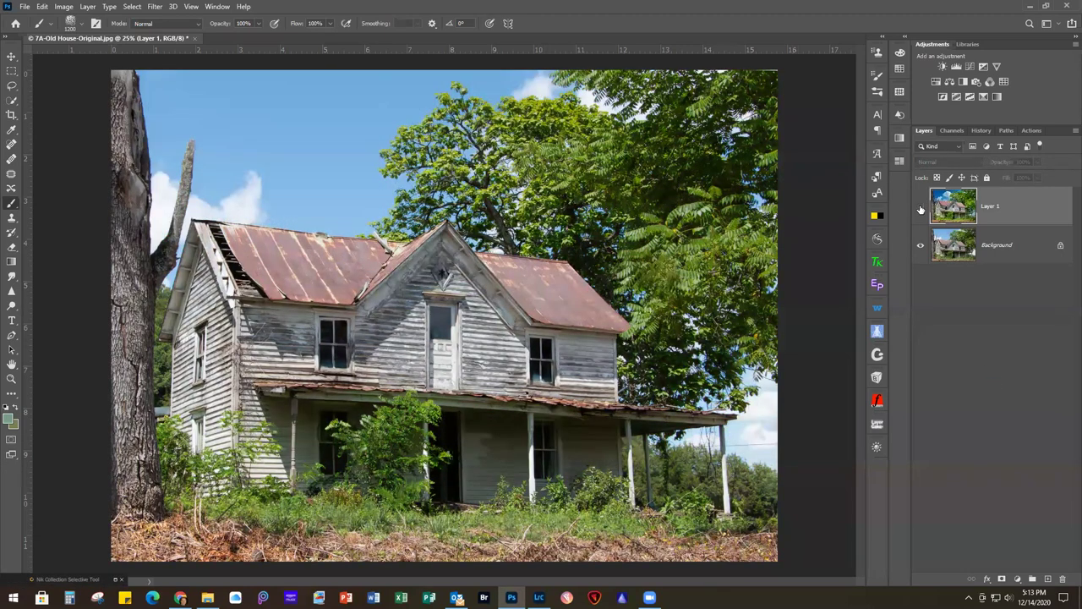
click(921, 207)
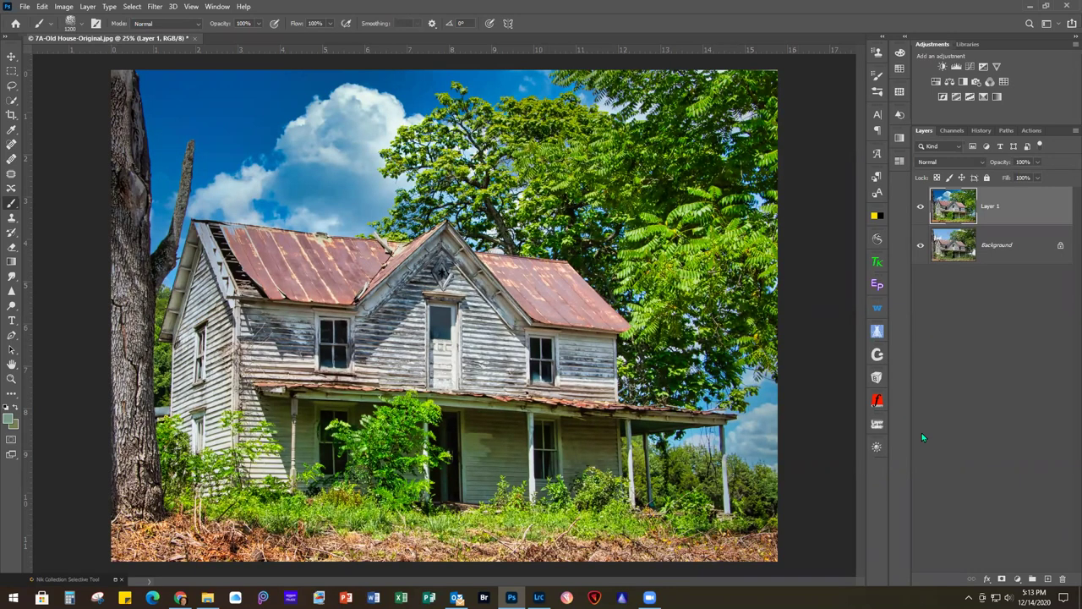
Duplicate the edited house layer and open the copy in the Topaz Studio 2 filter
key(ctrl+j)
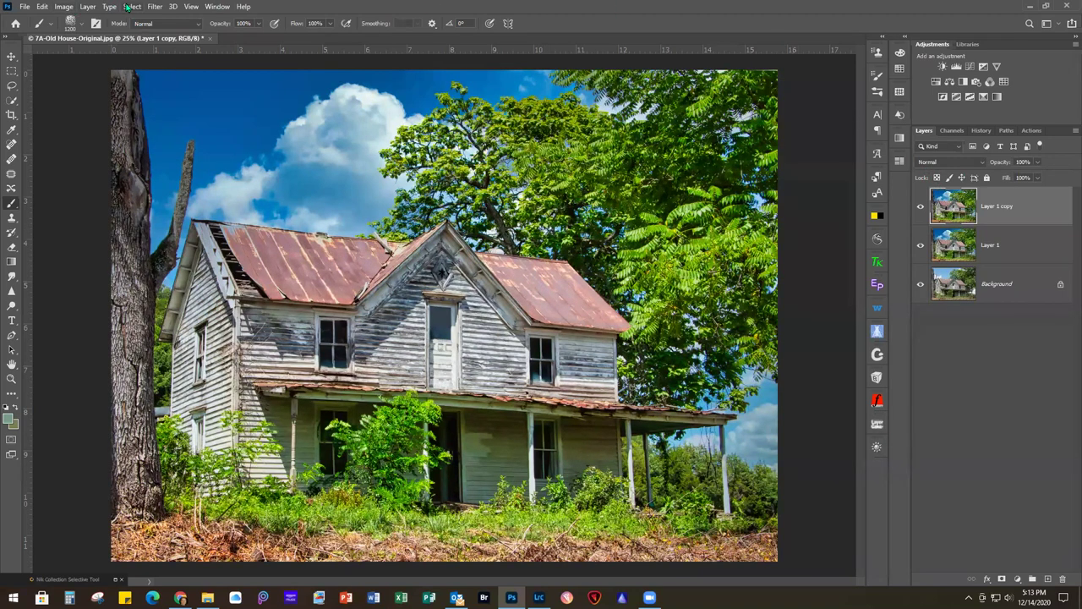
click(155, 7)
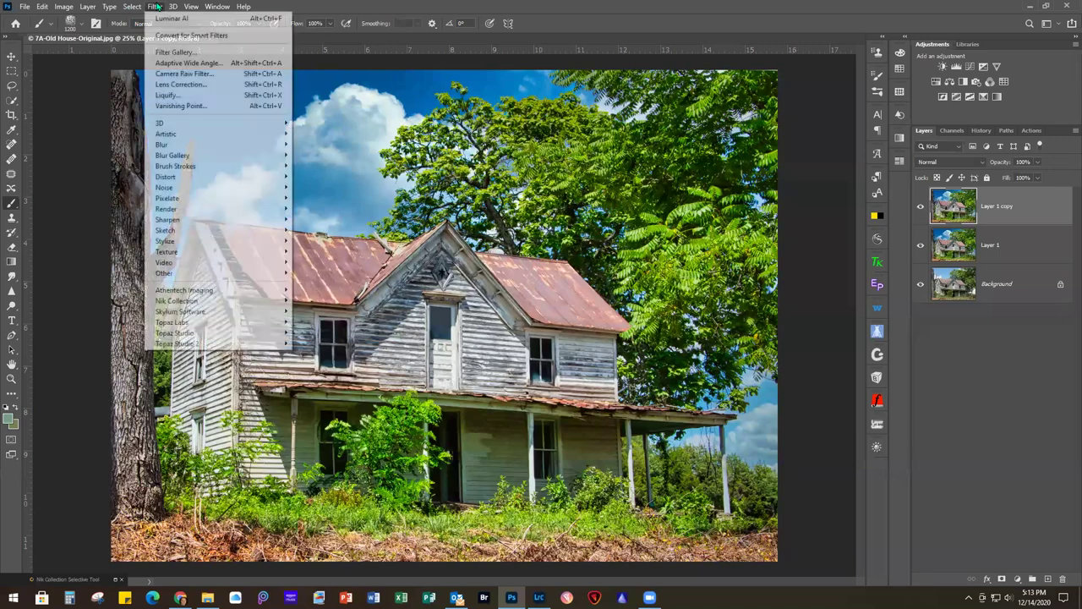
mouse_move(222, 346)
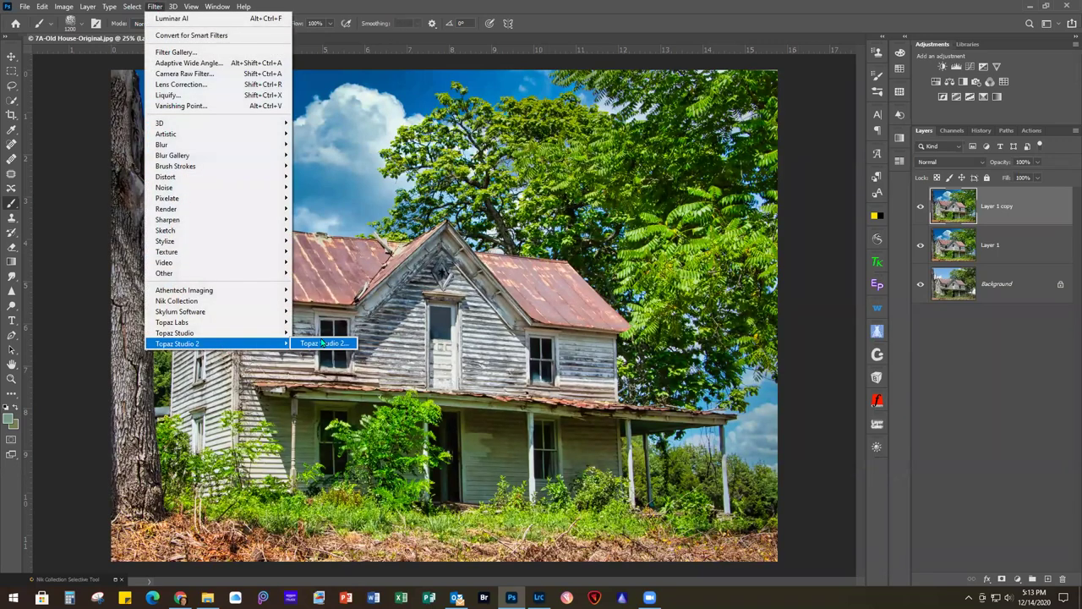
click(321, 343)
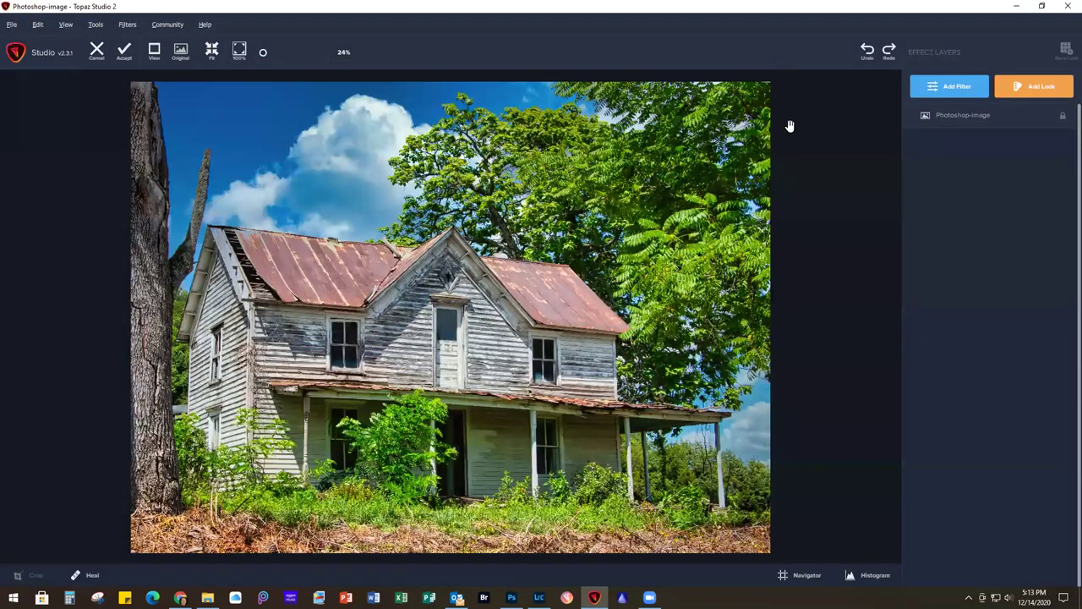
Find the Hard Days Night look by searching "hard days", apply it at amount 100, and hide its first two Texture layers
click(1040, 93)
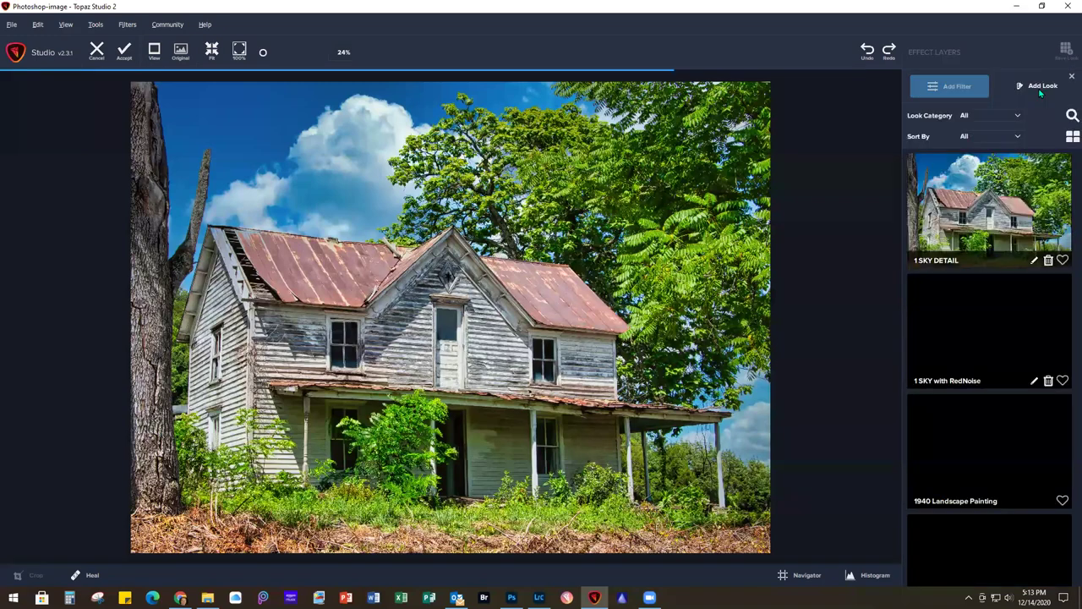
click(1072, 116)
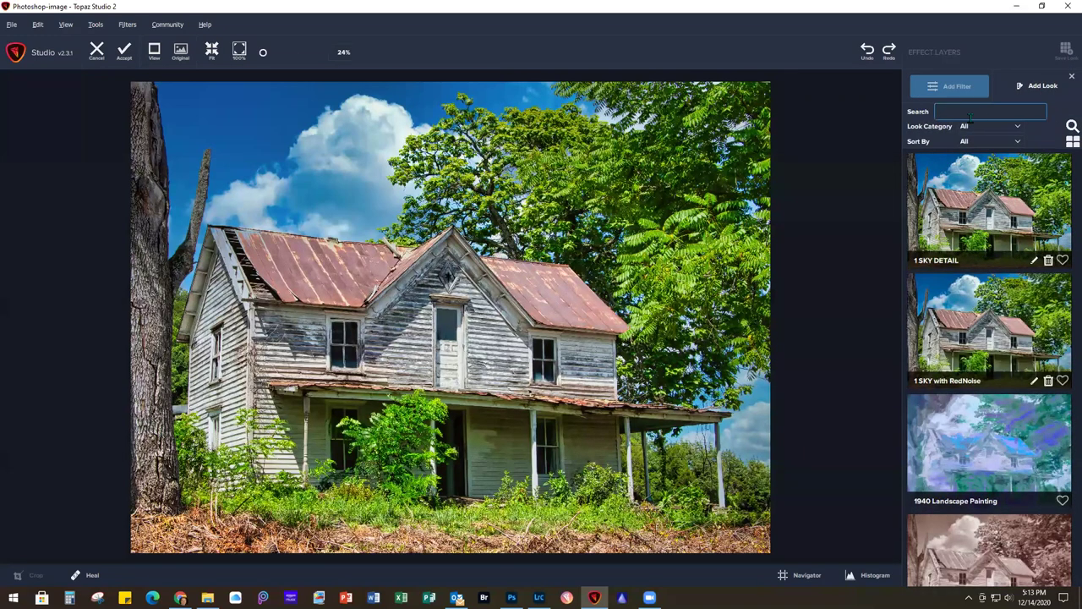
text(h)
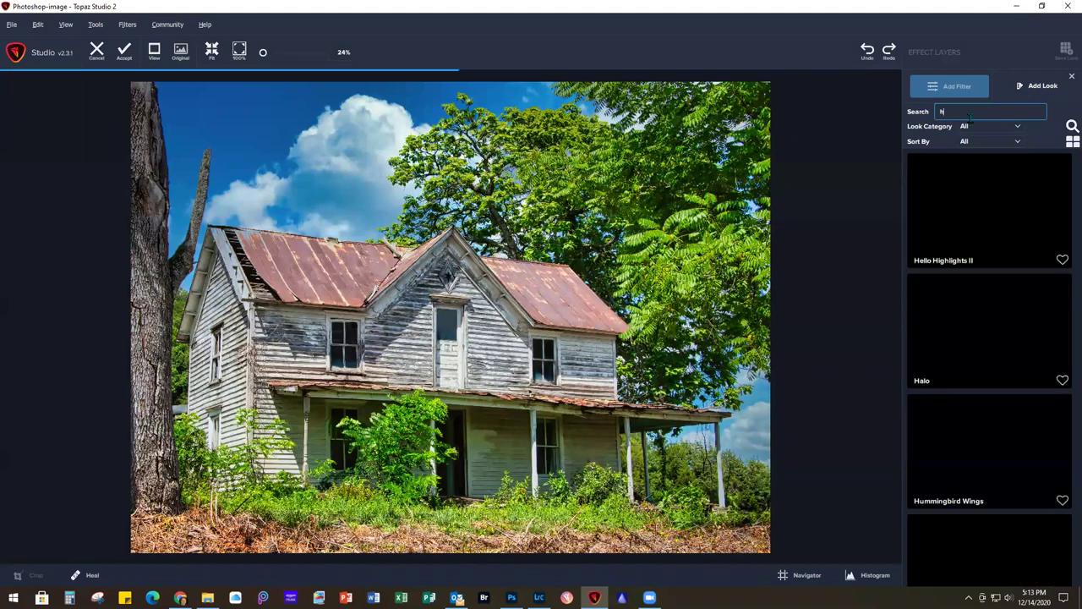
text(ard days)
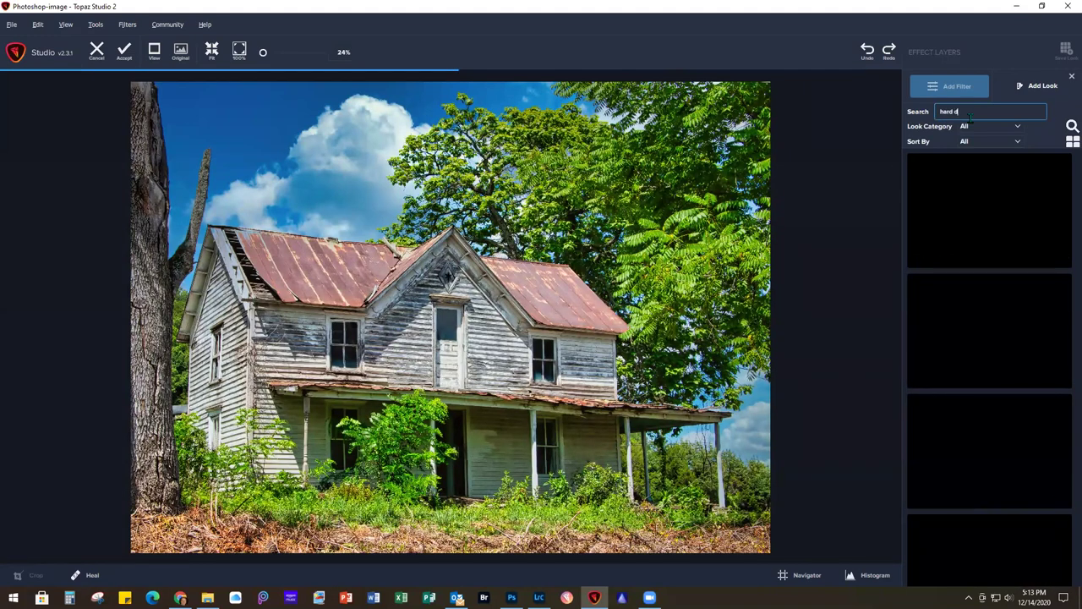
click(949, 225)
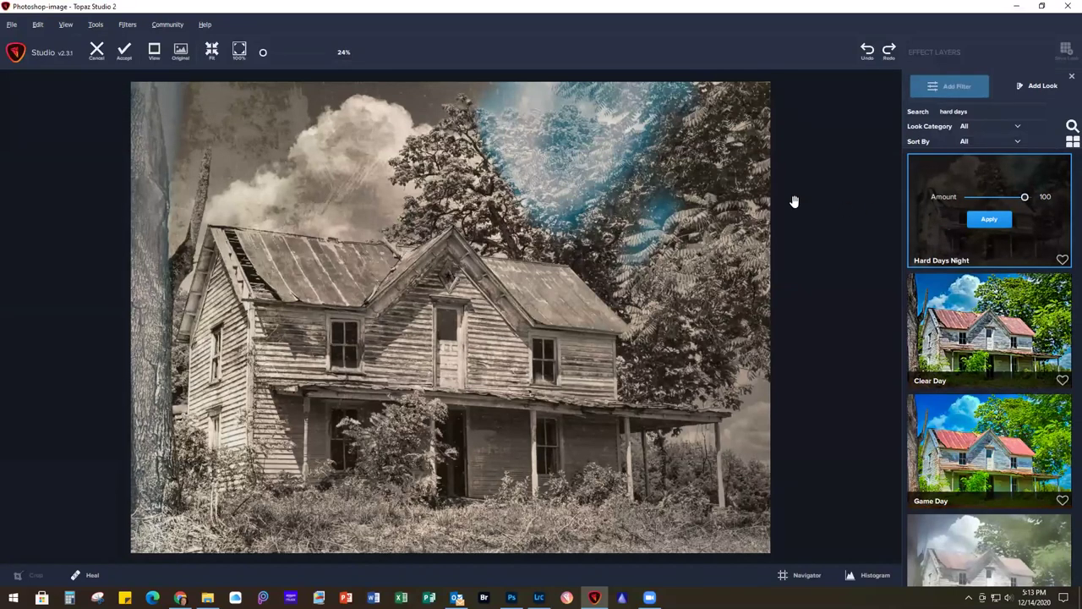
click(990, 220)
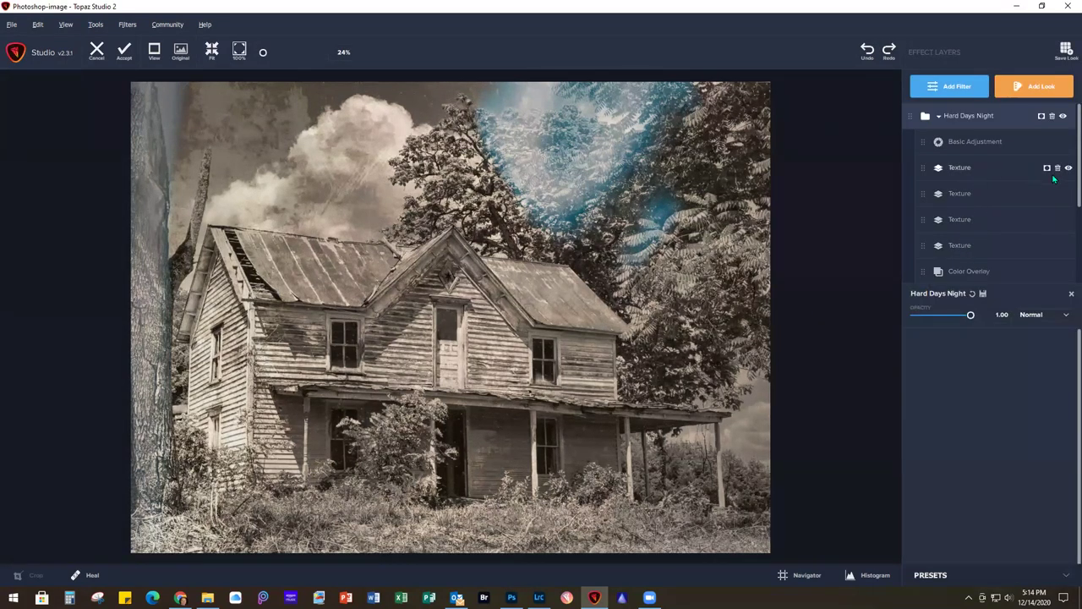
click(1069, 168)
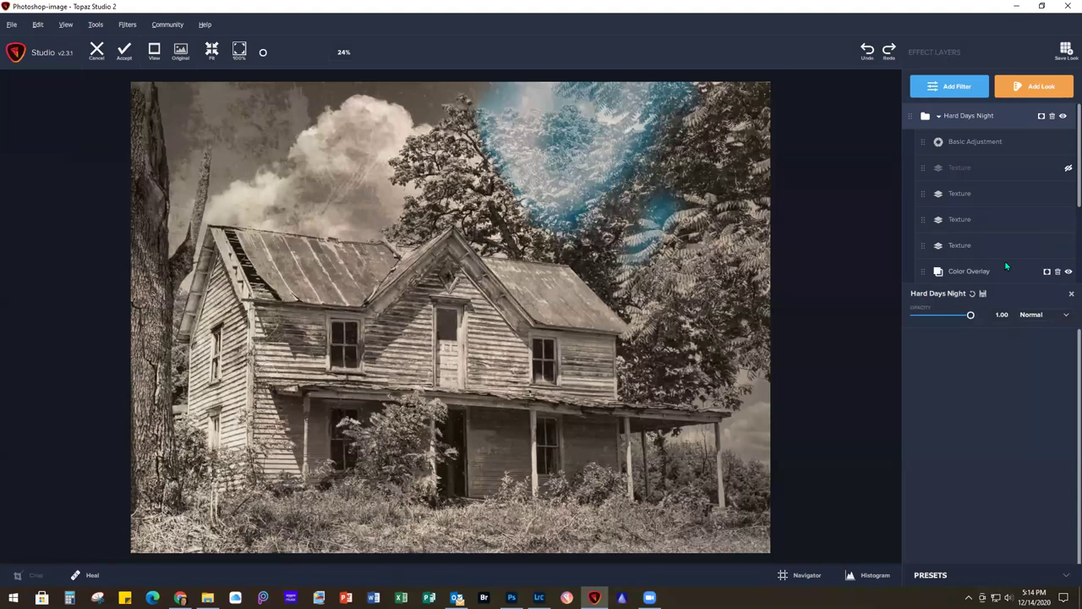
click(1069, 195)
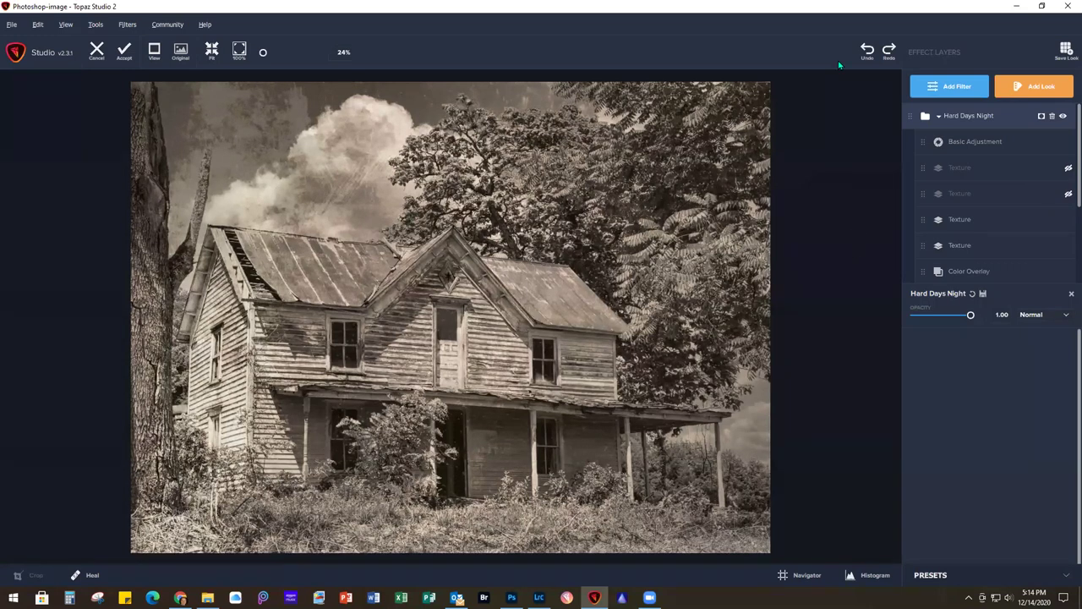
Add a Texture filter above the look using Border Fade 1 from the Borders group
click(952, 88)
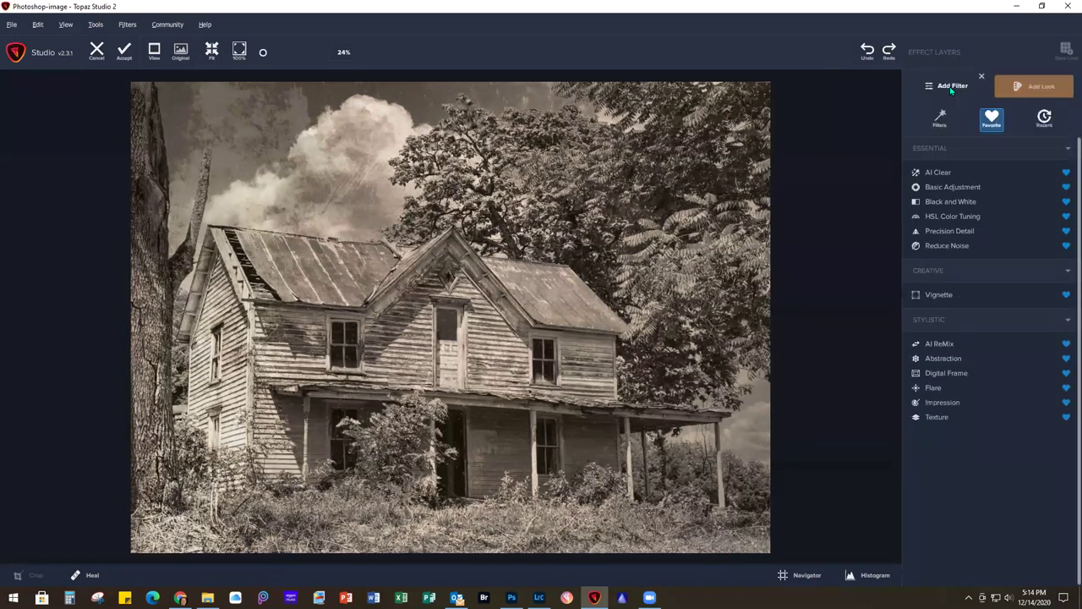
click(937, 417)
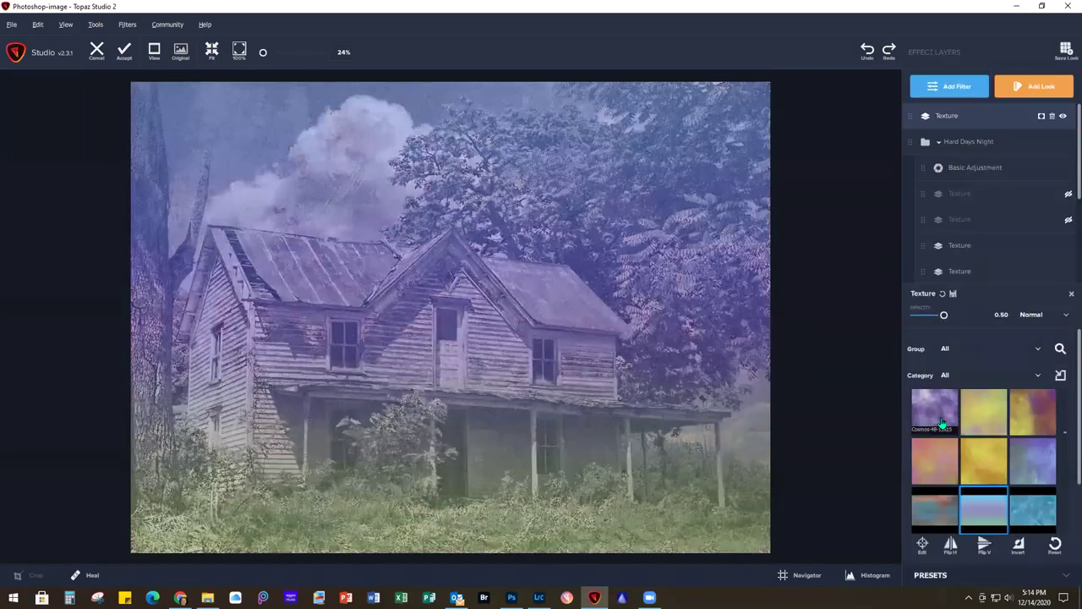
click(963, 351)
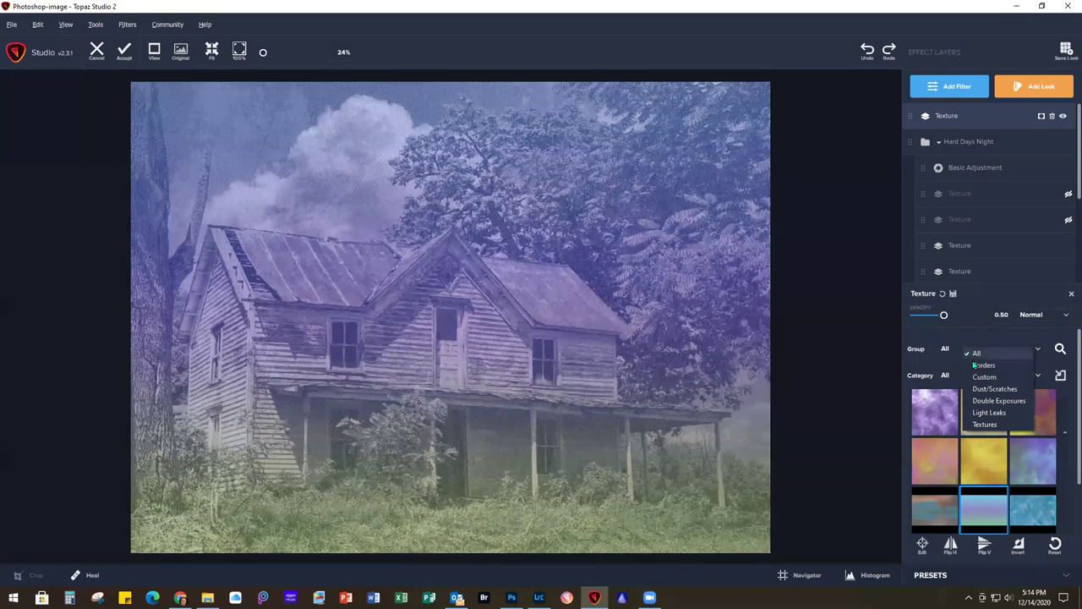
click(982, 366)
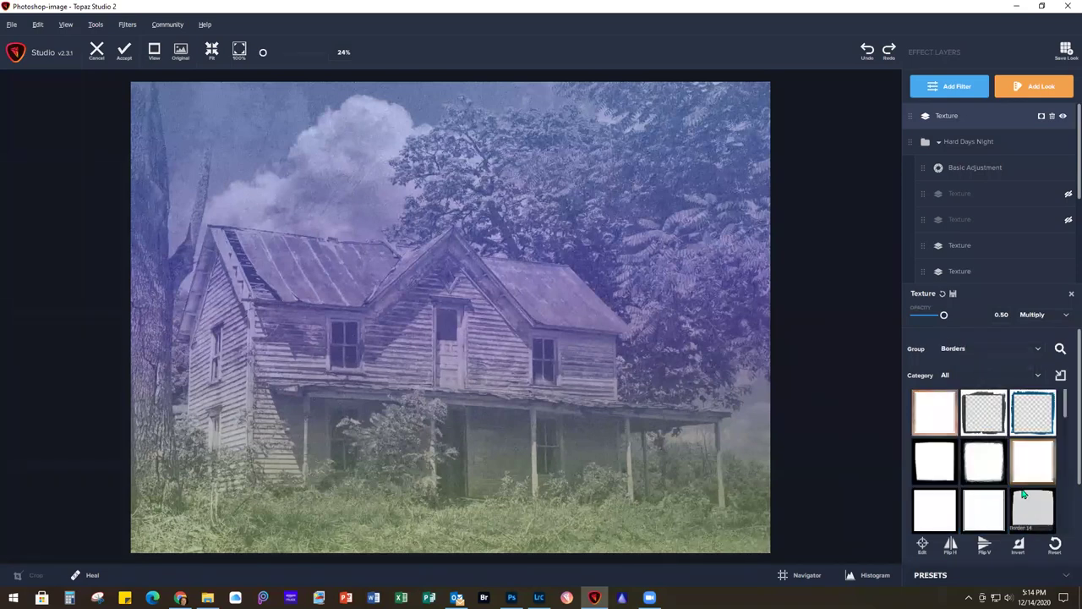
scroll(1025, 495, down, 2)
scroll(1025, 495, down, 3)
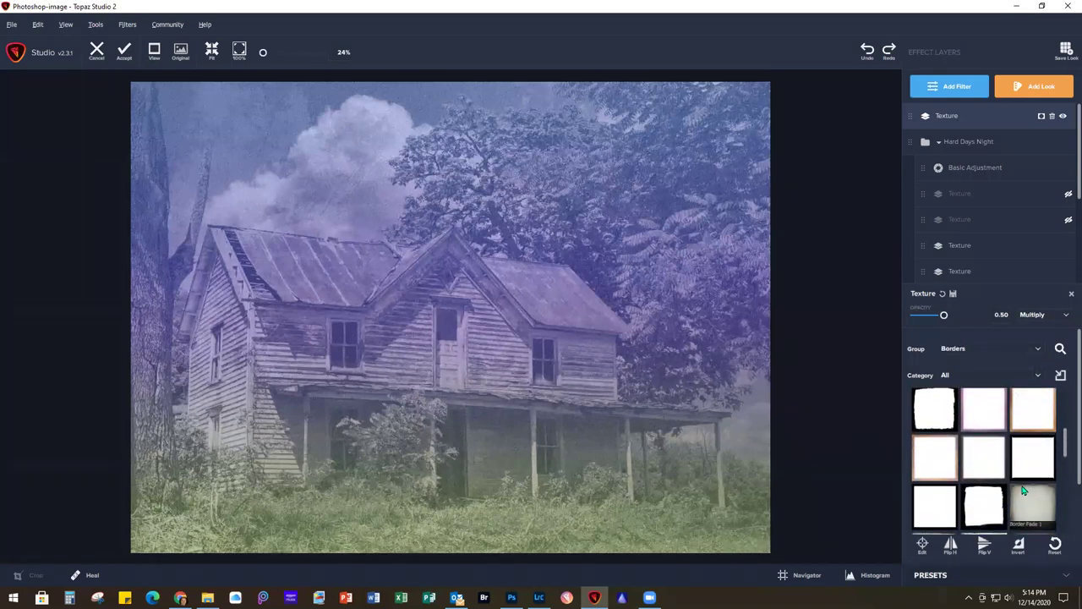
click(1039, 506)
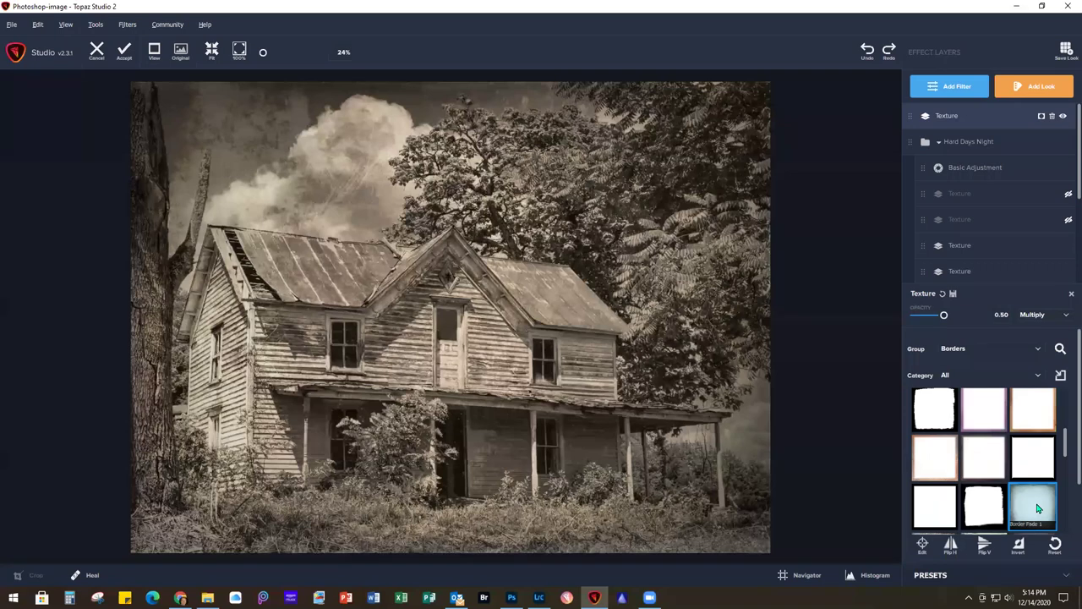
Set the border texture's opacity to 0.62 and accept the Topaz Studio 2 edits back into Photoshop
click(945, 316)
drag(945, 316, 950, 316)
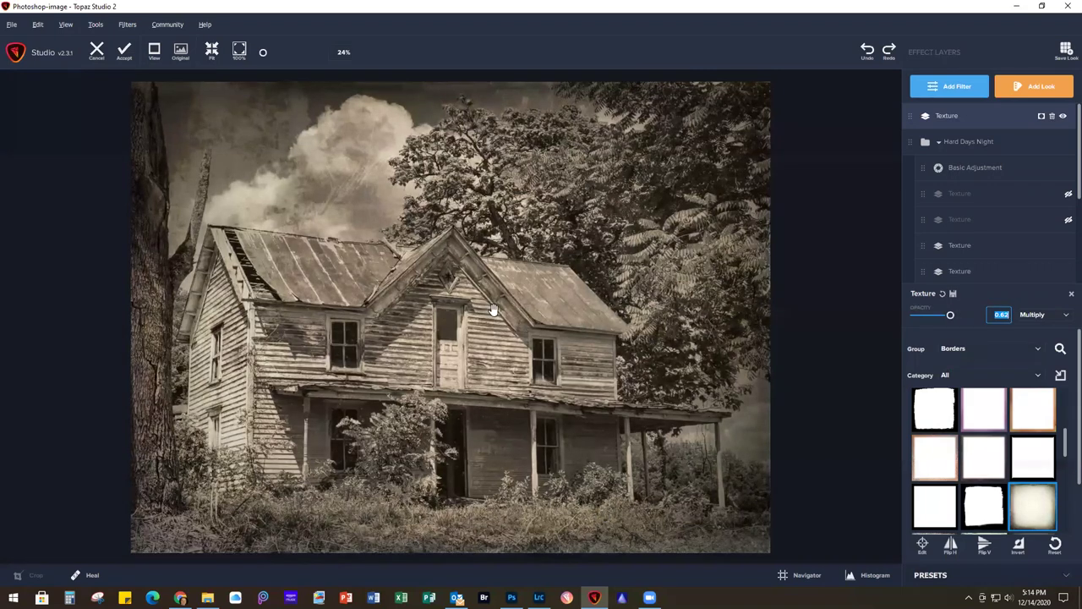
click(125, 53)
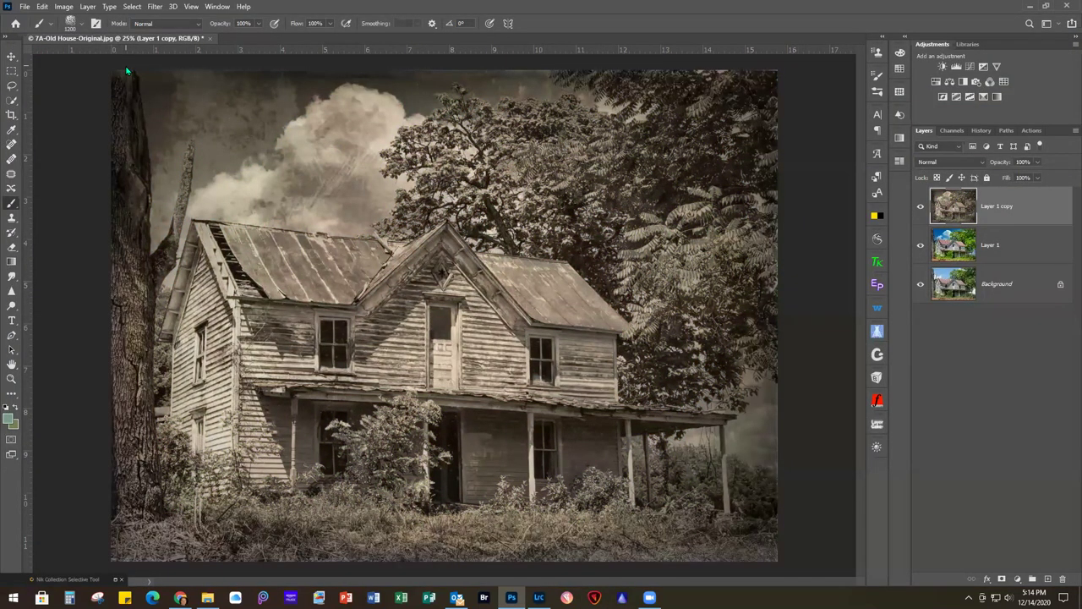
Place the 7C-12-Old Document Grunge texture above the vintage house layer and scale it to cover the whole photo
click(11, 56)
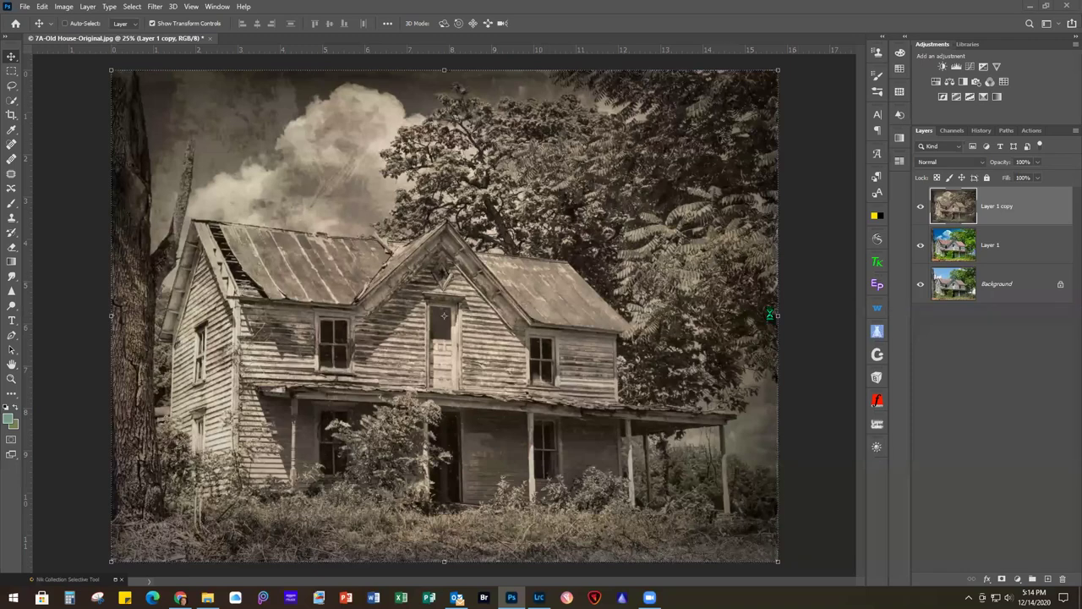
key(ctrl+t)
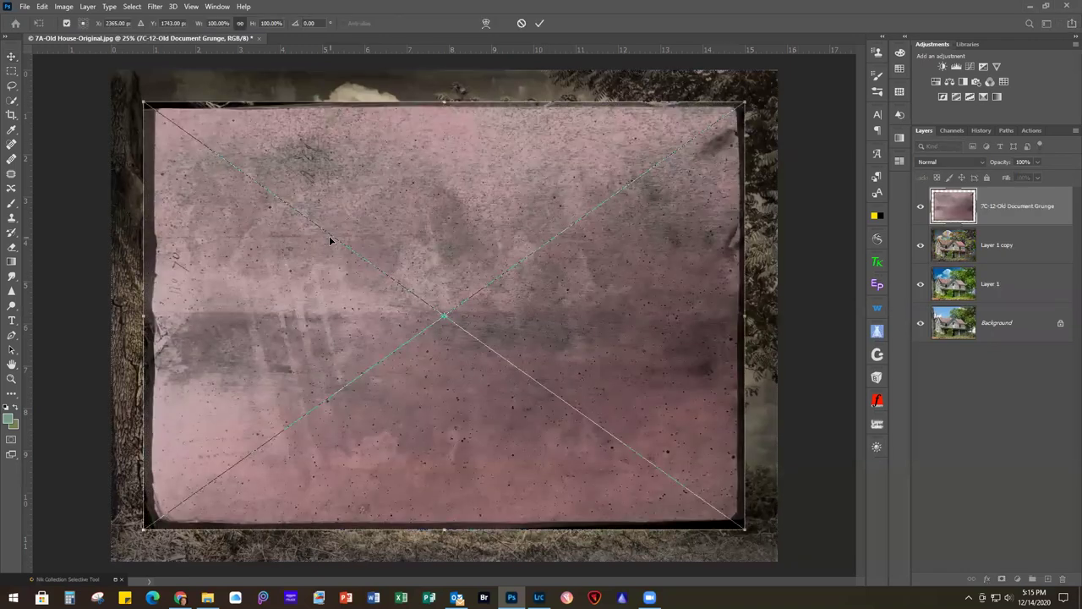
drag(408, 234, 376, 203)
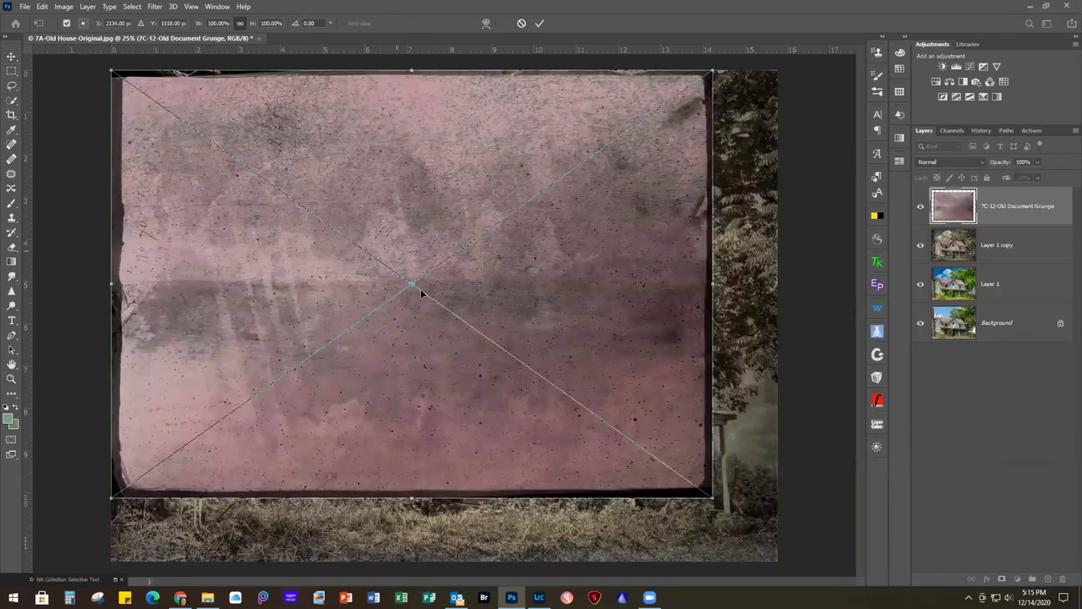
drag(712, 497, 778, 561)
click(538, 23)
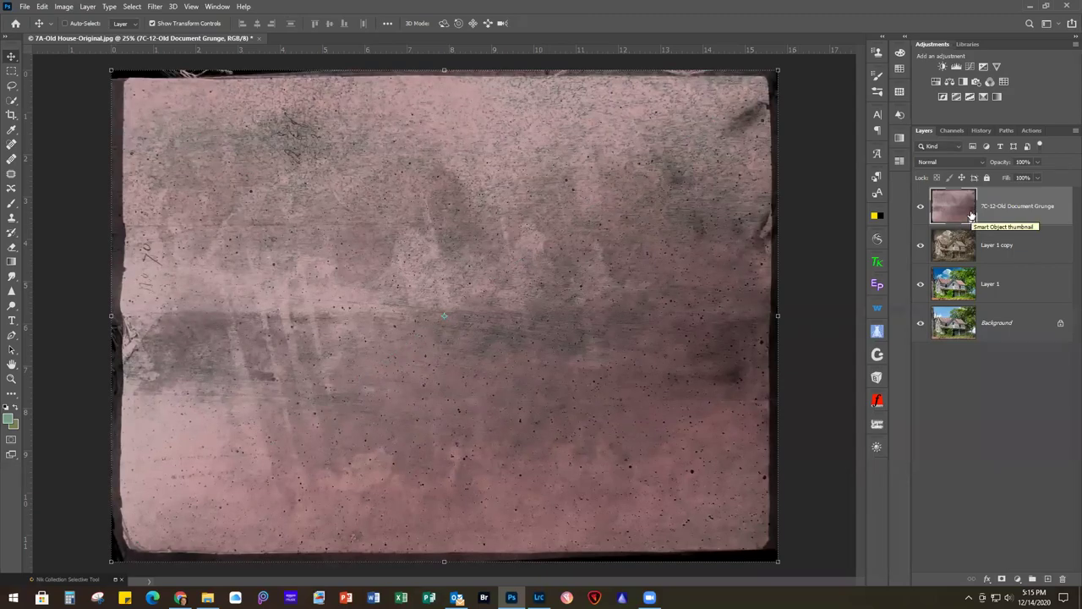
Blend the grunge texture with Soft Light at 54% opacity and compare the effect by hiding and reshowing the layer
click(954, 162)
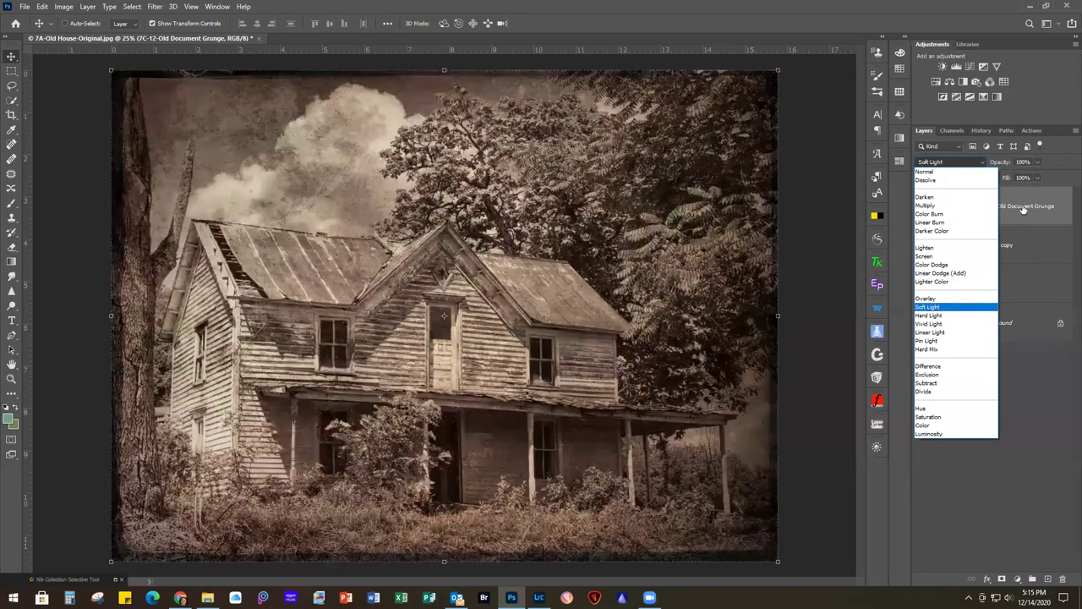
click(928, 307)
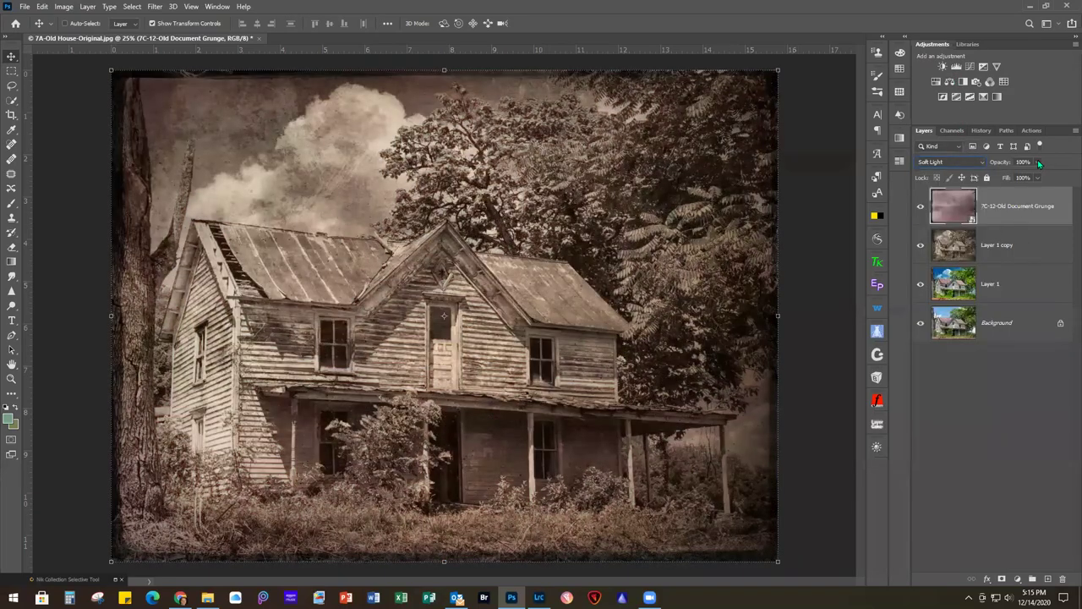
click(1038, 161)
drag(1040, 176, 1014, 178)
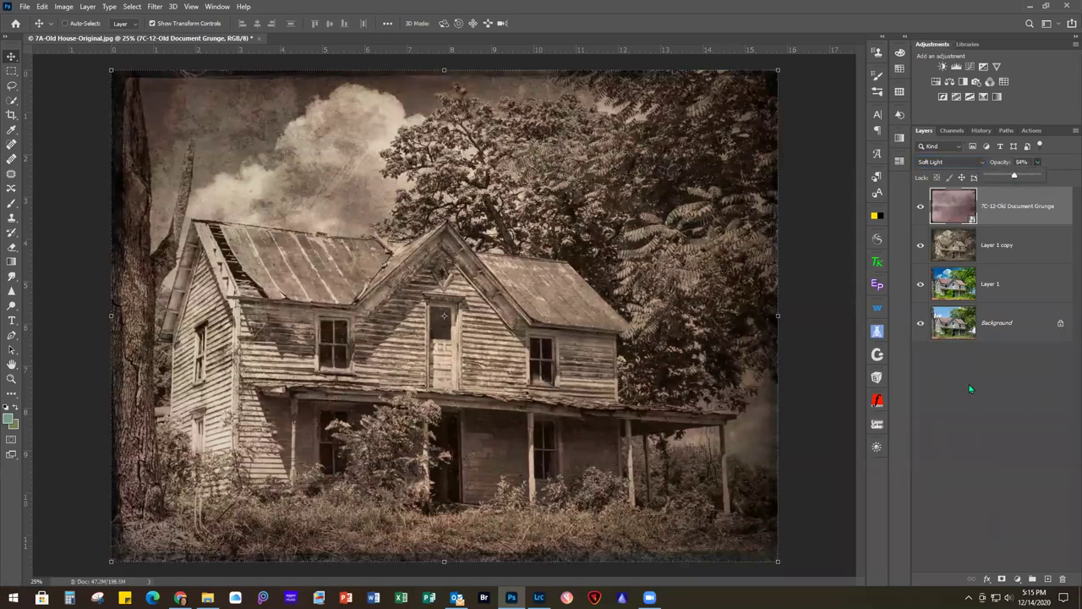
click(919, 207)
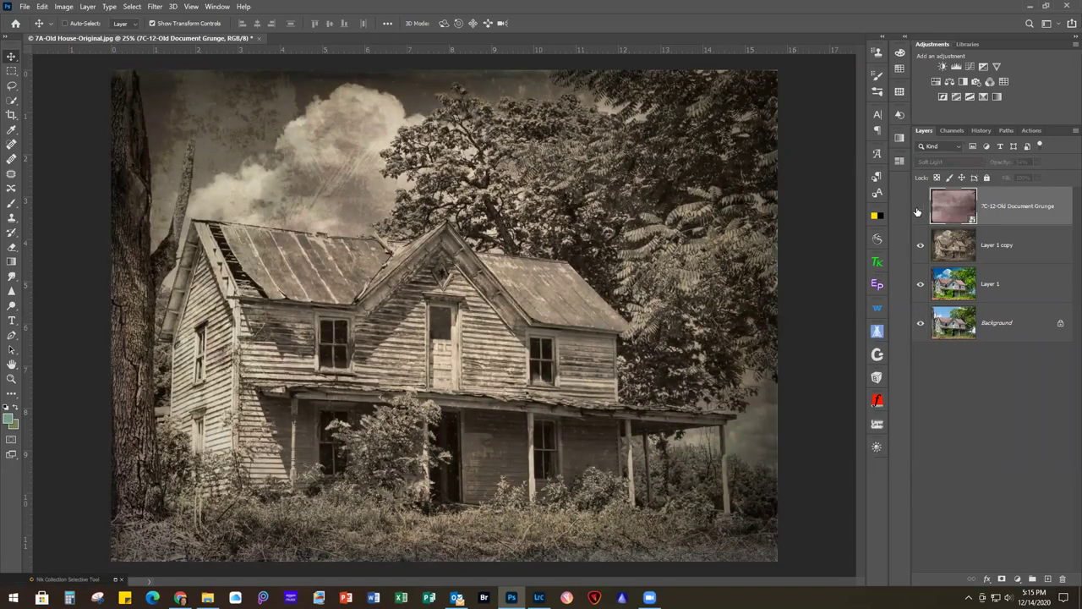
click(919, 208)
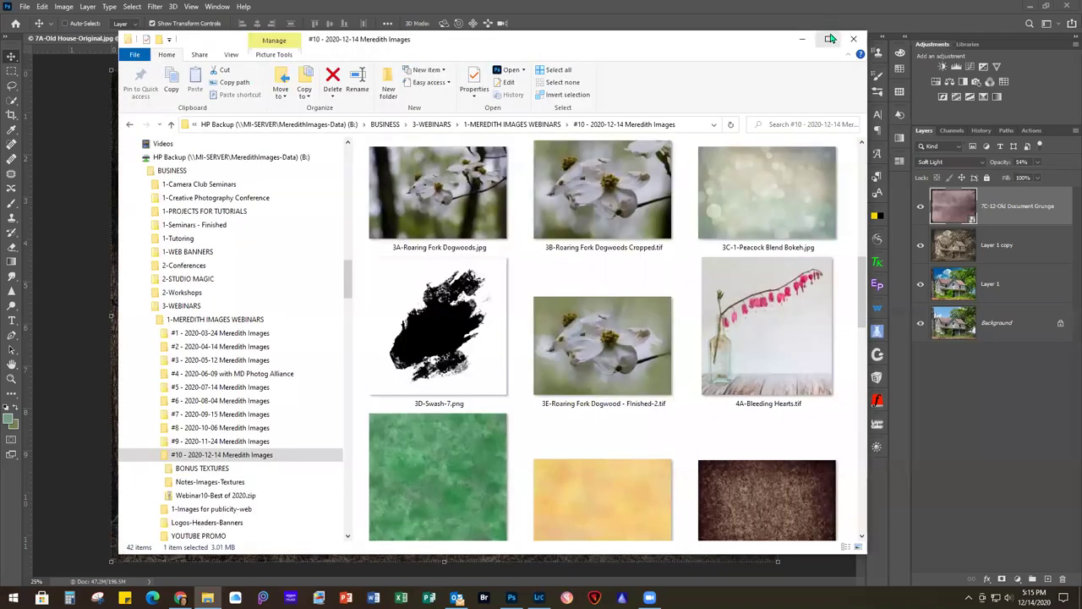
Maximize the File Explorer window and open the AppData folder in the user's profile folder
click(832, 44)
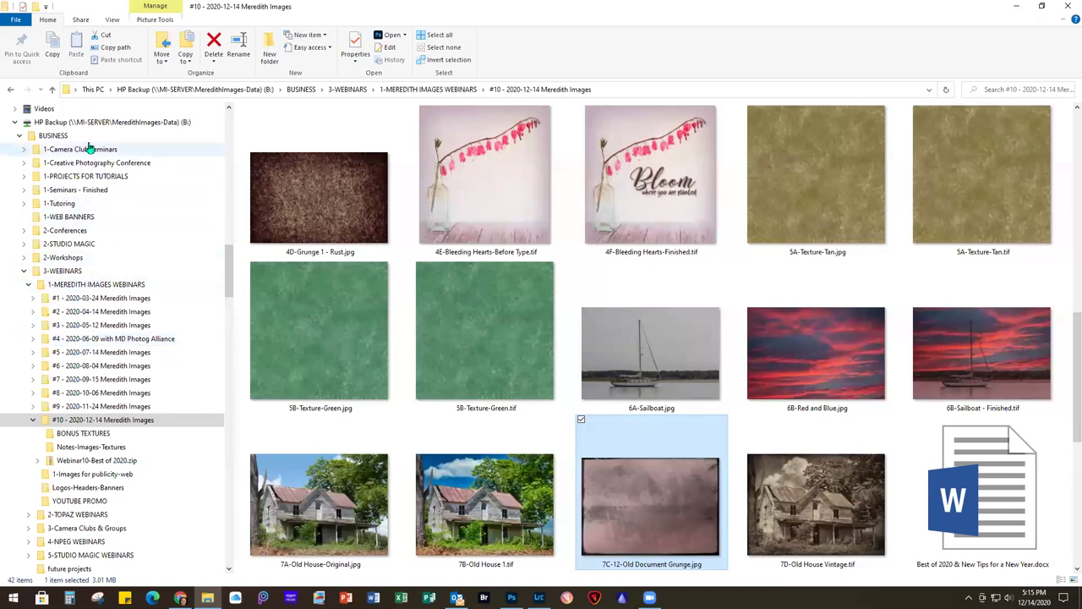
click(93, 90)
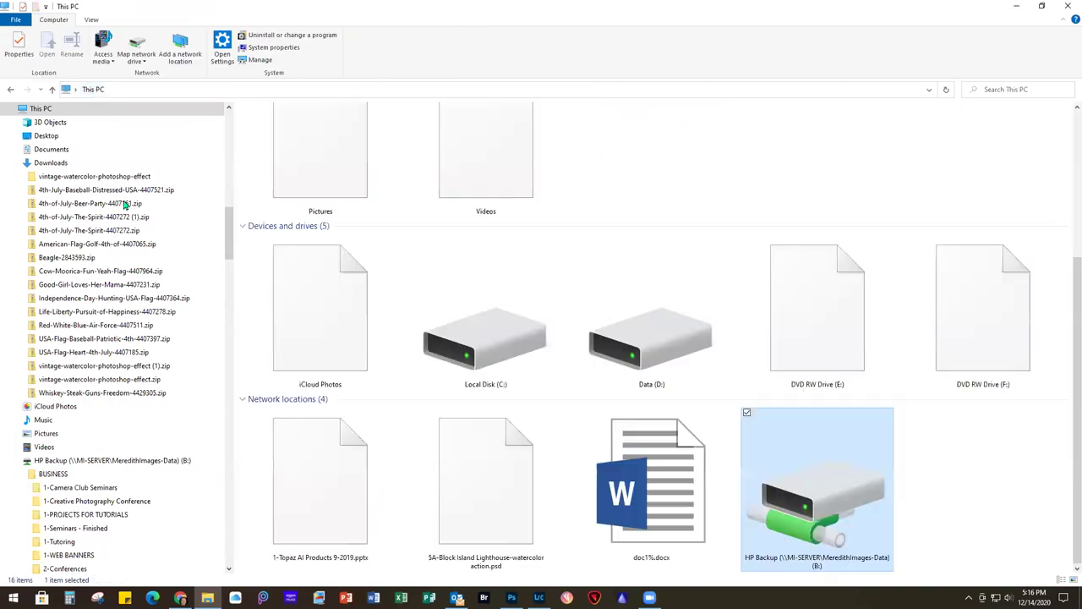
scroll(152, 373, down, 2)
scroll(150, 380, down, 2)
scroll(144, 375, up, 13)
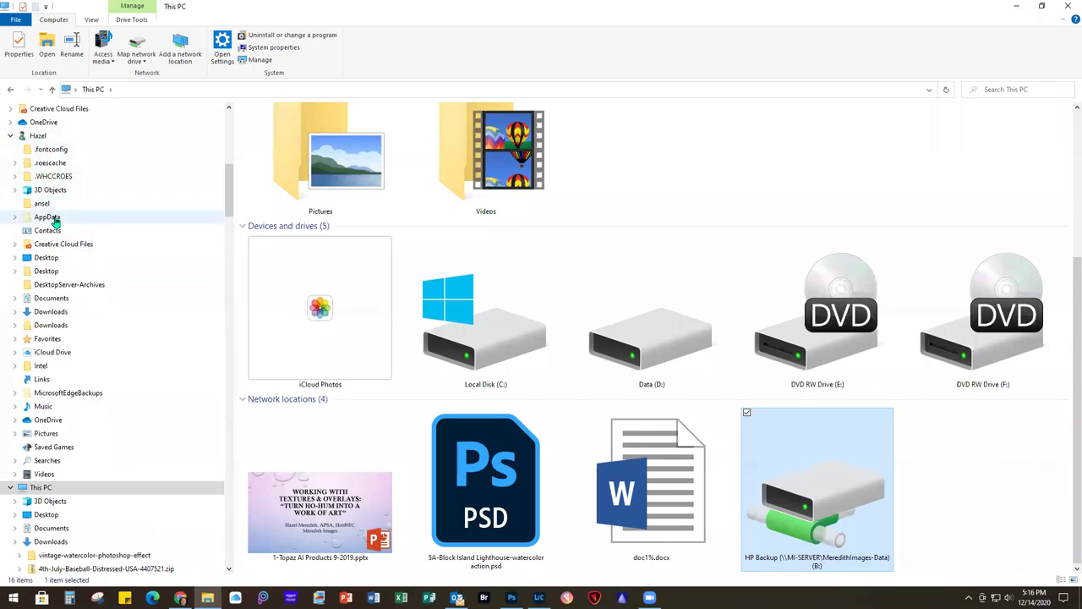
click(49, 218)
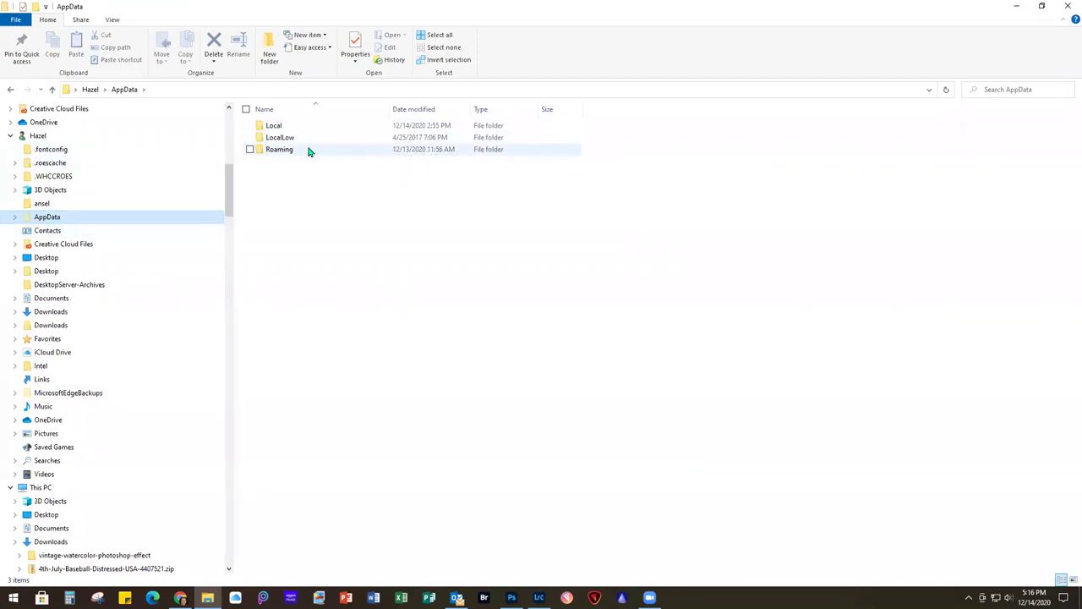
Open the Luminar AI folder inside AppData's Roaming folder
click(309, 151)
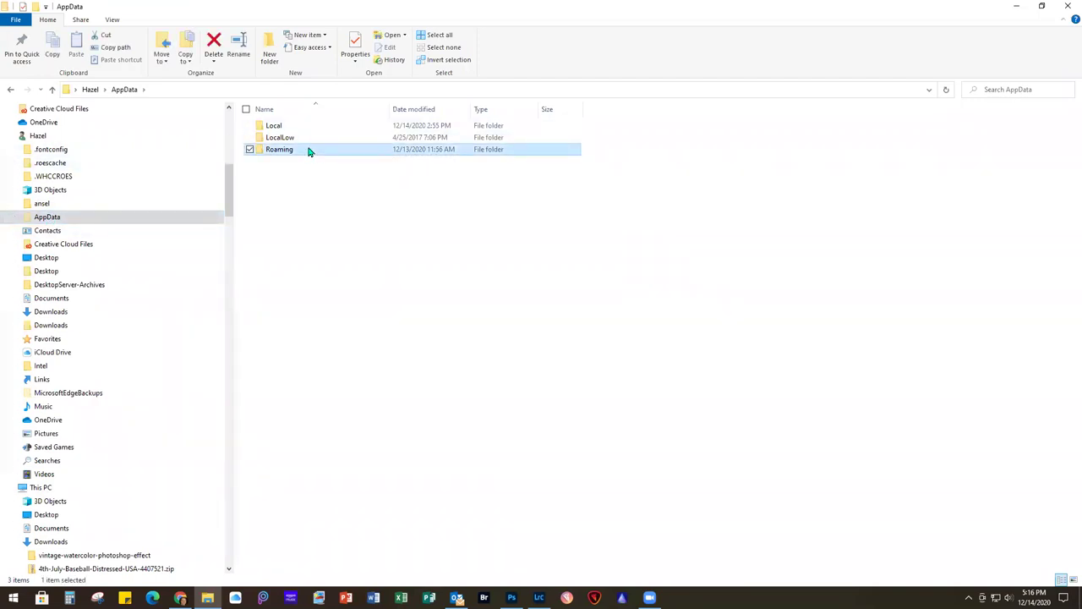
click(308, 148)
click(253, 149)
double_click(254, 150)
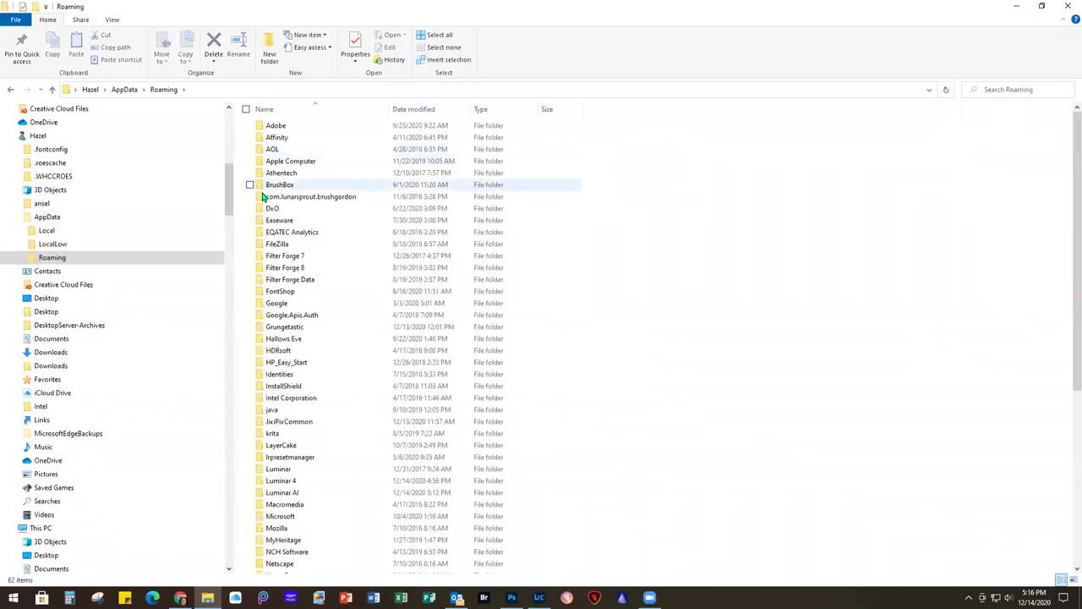
double_click(296, 492)
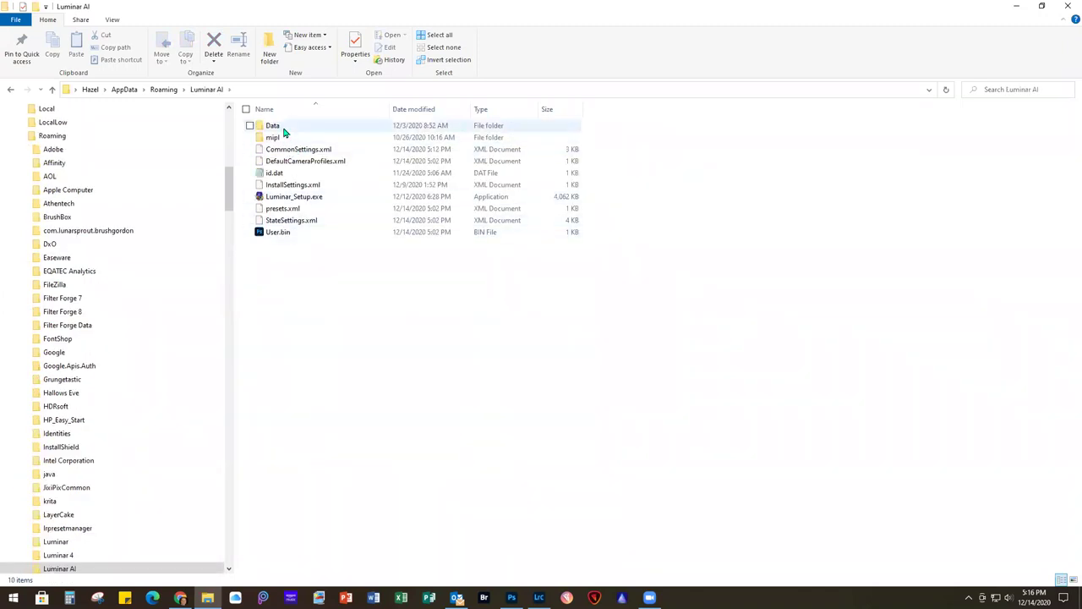
Open the Custom skies folder inside Luminar AI's Data > Skies folder
double_click(283, 127)
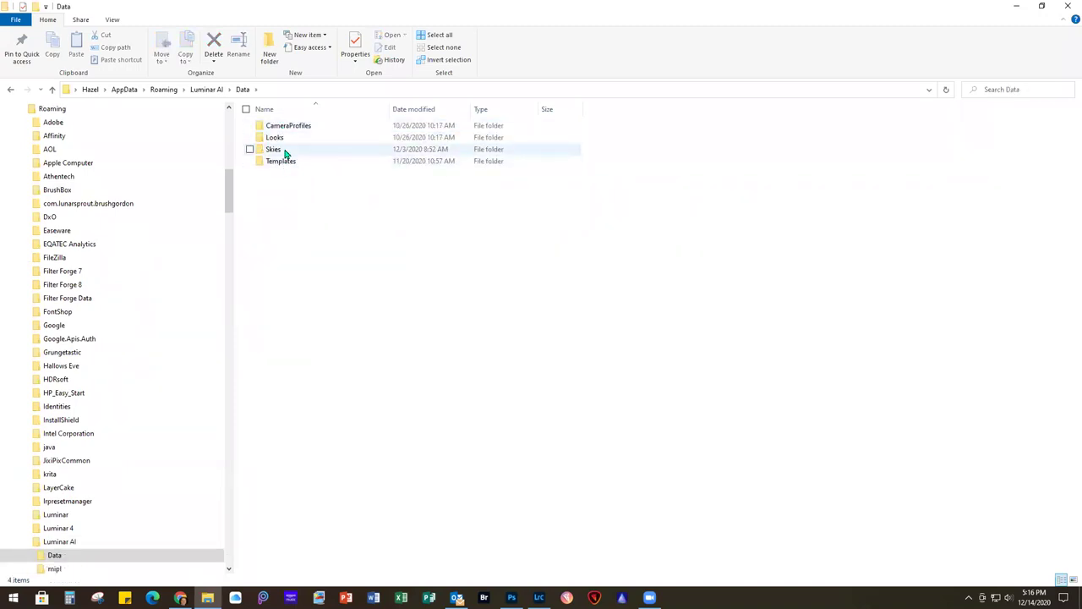
click(281, 150)
double_click(282, 150)
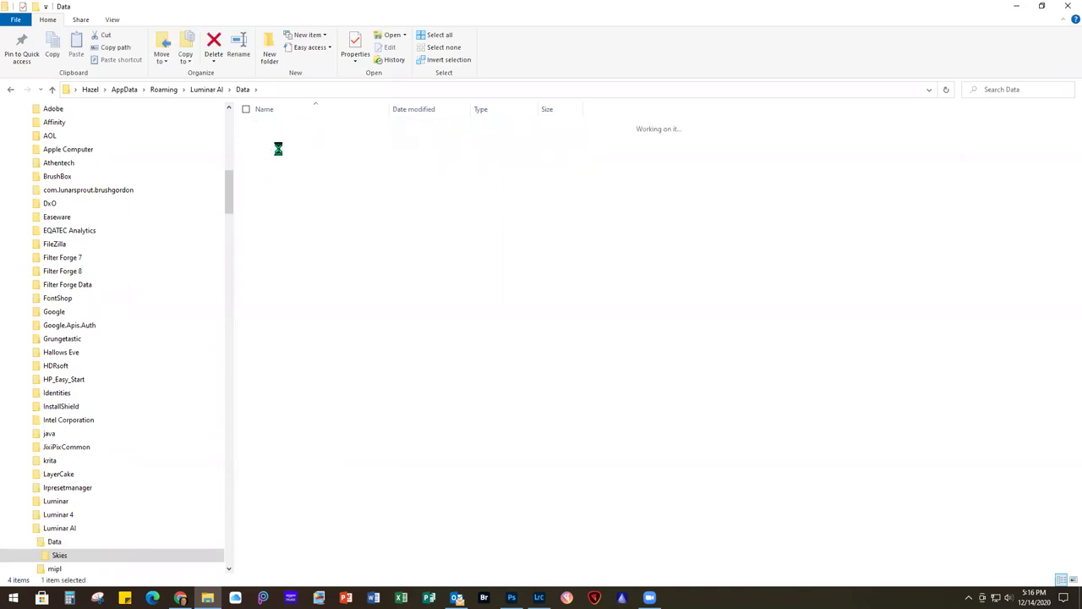
double_click(273, 126)
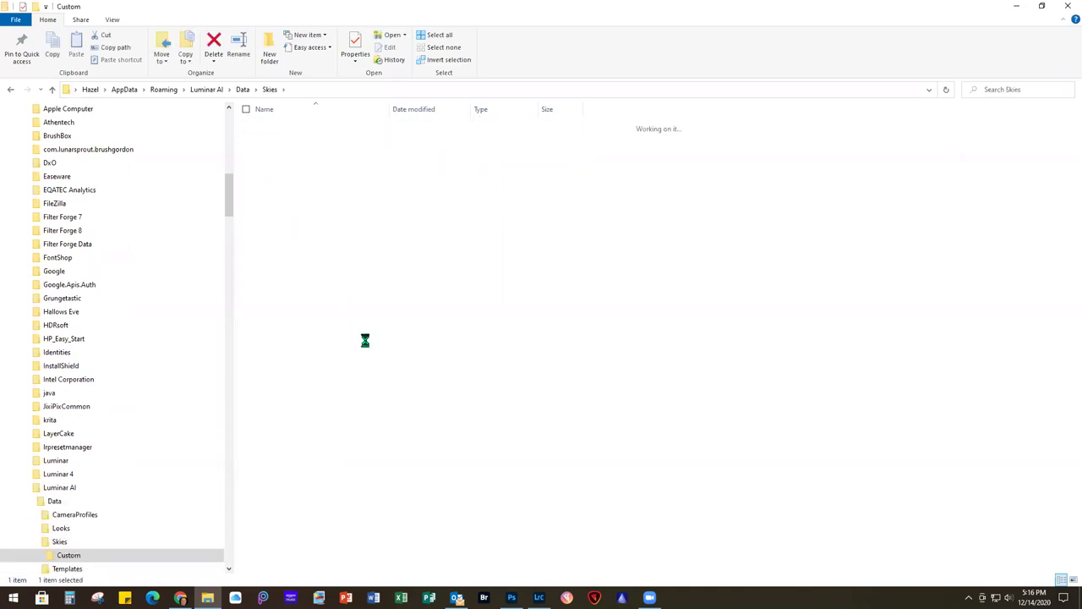